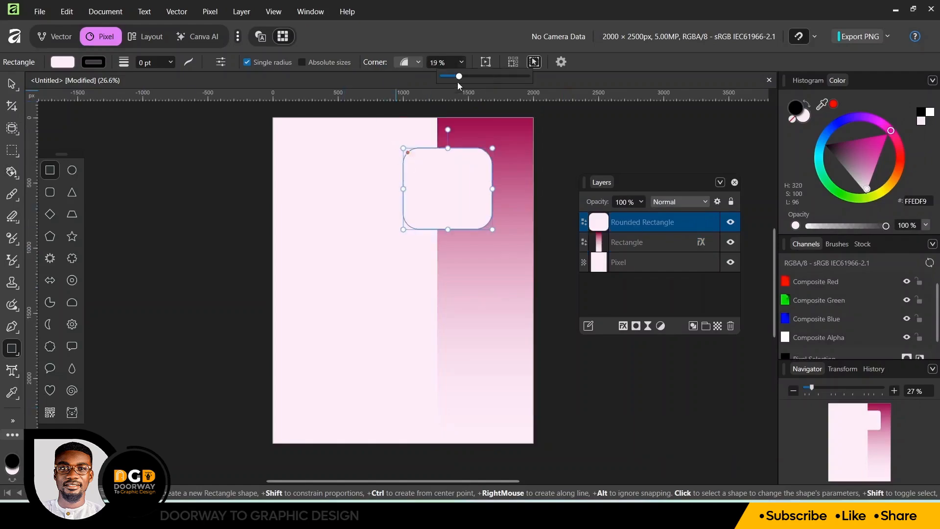
left_click(688, 39)
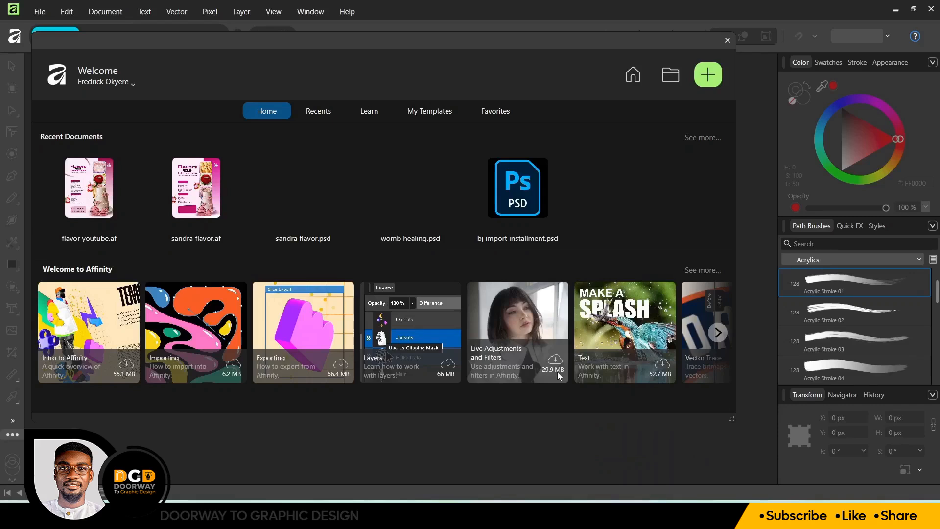
Create a new document in pixels, 2000 px wide and 2500 px high at 300 DPI, with the RGB/8 color format
left_click(708, 87)
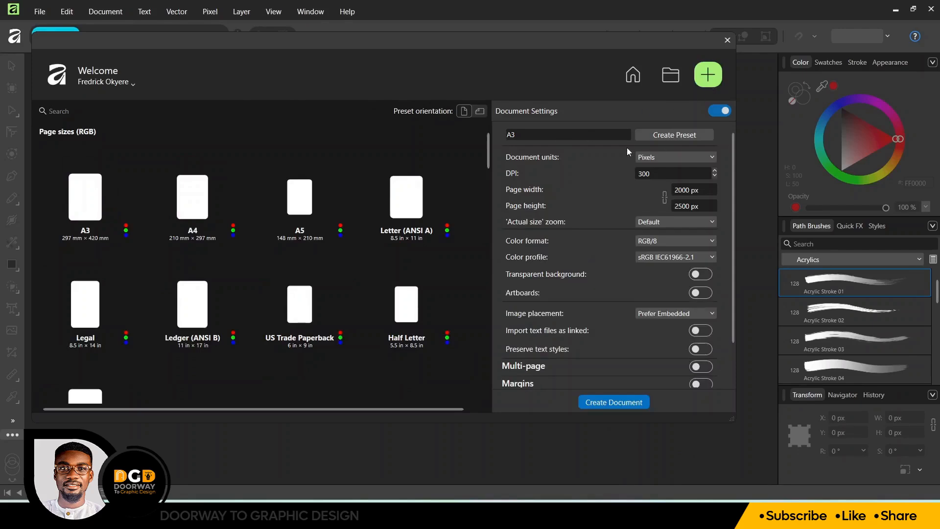
left_click(657, 156)
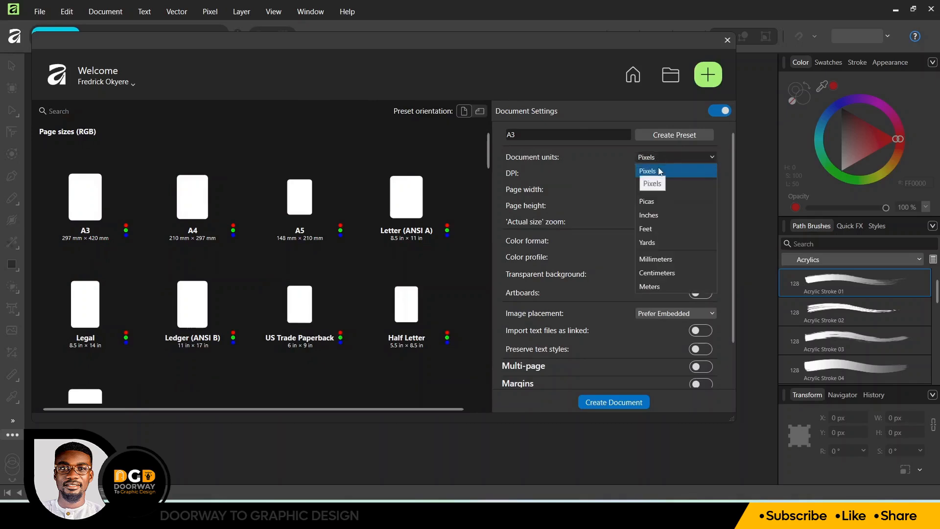
left_click(651, 174)
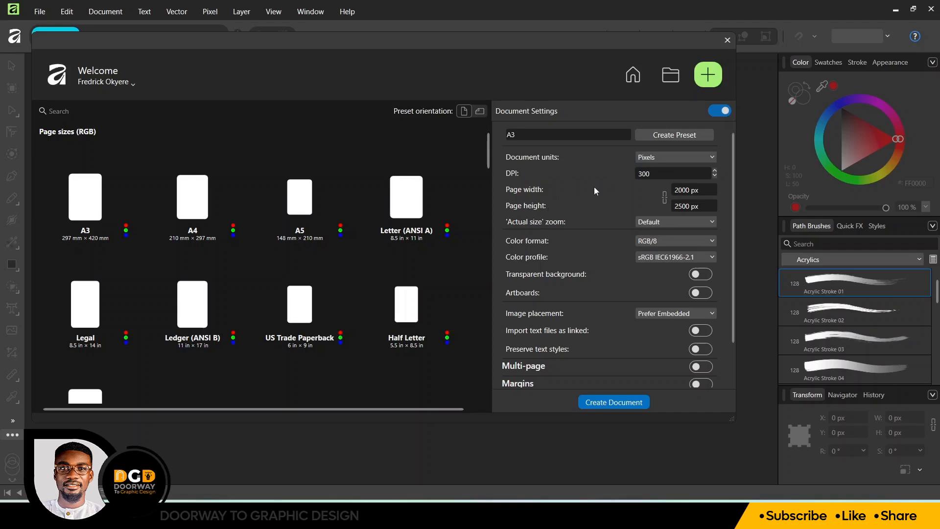
left_click(688, 191)
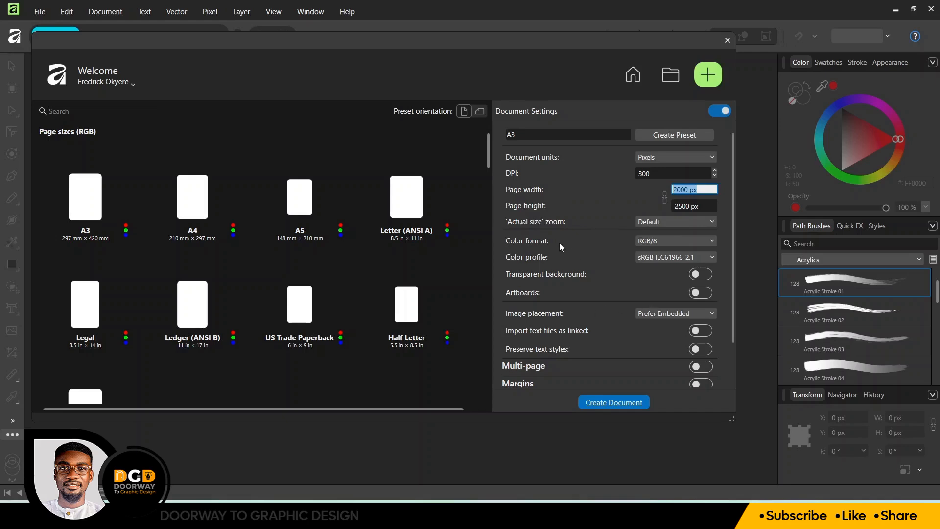
left_click(659, 241)
left_click(659, 241)
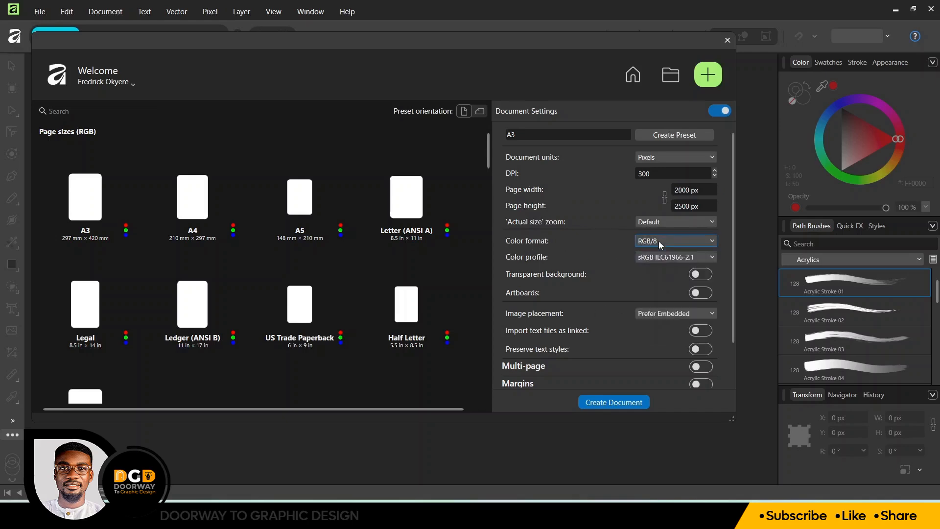
left_click(597, 401)
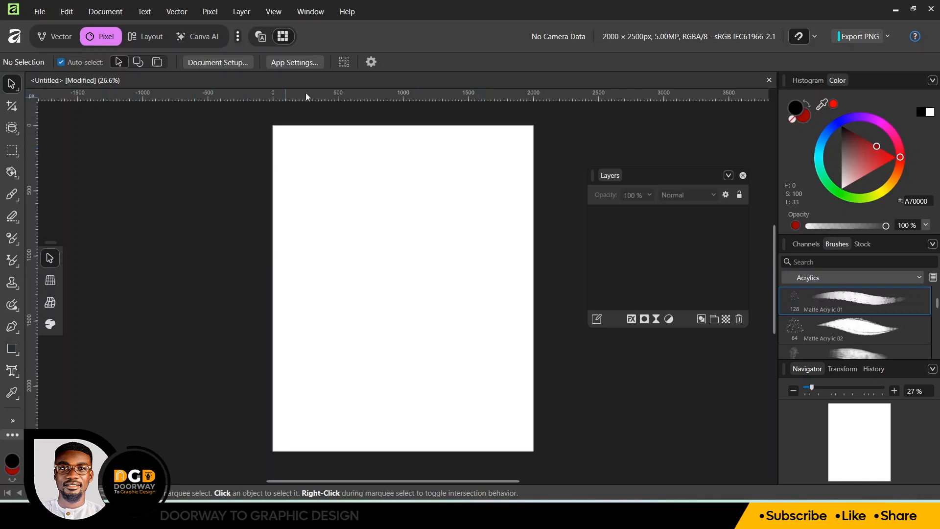
Reset the workspace layout, and arrange it with the color wheel shown and the layer list floating beside the canvas
left_click(316, 17)
mouse_move(228, 47)
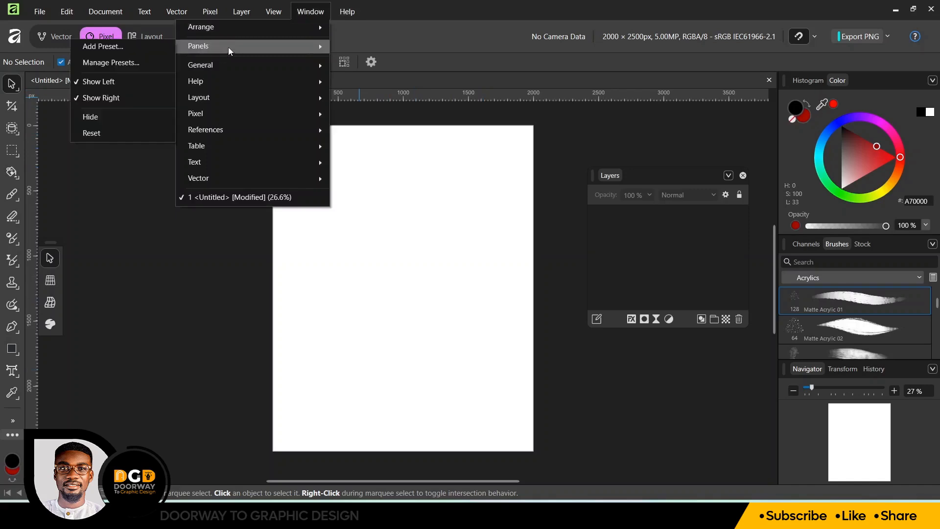
left_click(96, 136)
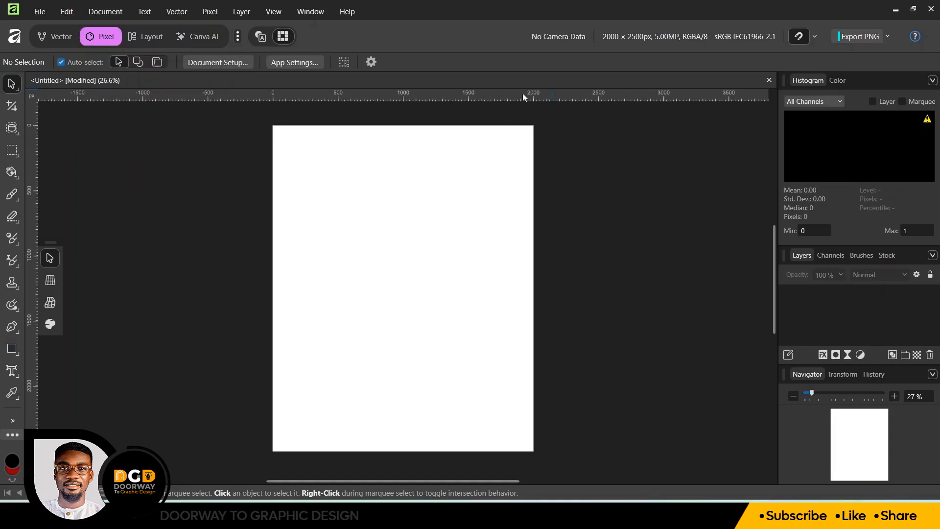
left_click(839, 81)
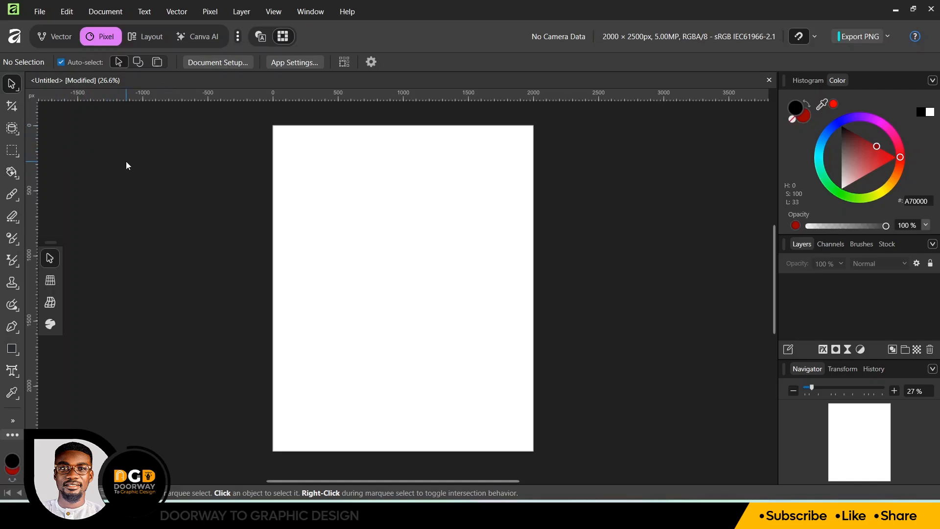
left_click_drag(803, 245, 601, 183)
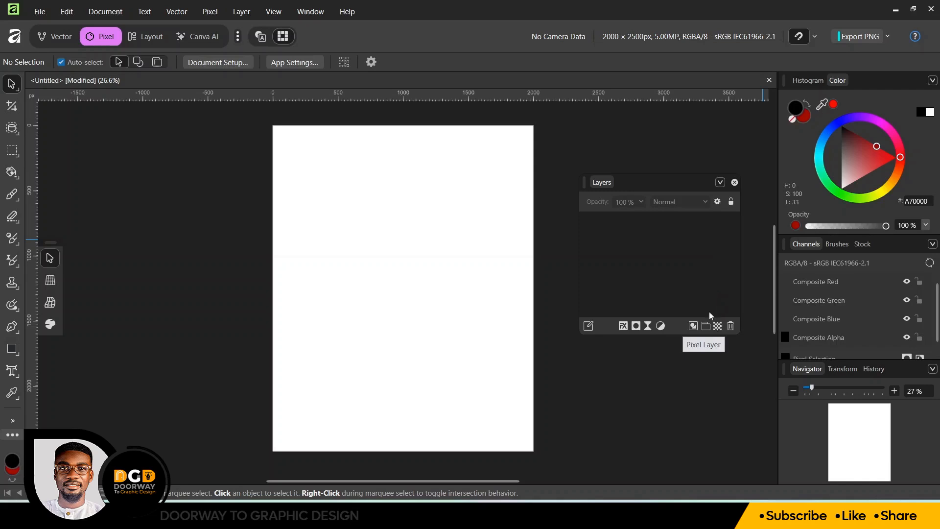
Add a pixel layer and flood-fill it with the pale pink color FFEDF9
key("ctrl+shift+n")
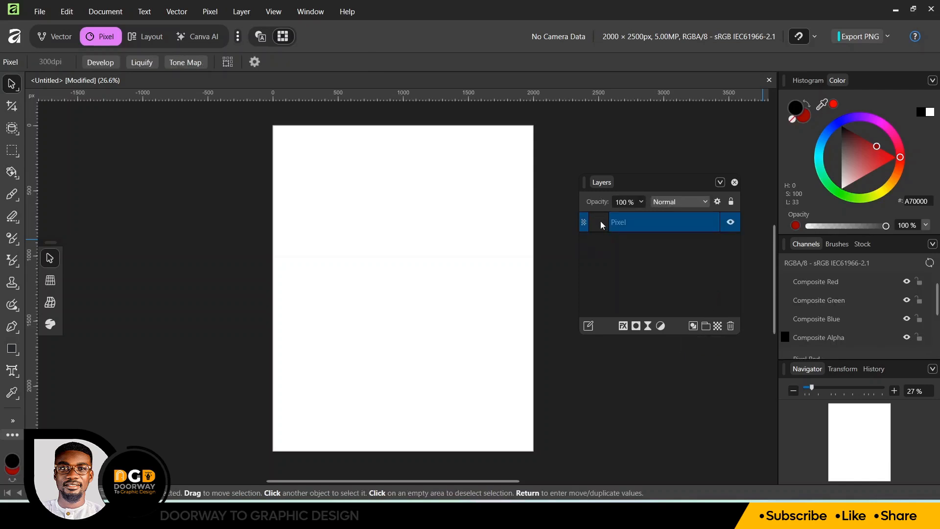
right_click(13, 177)
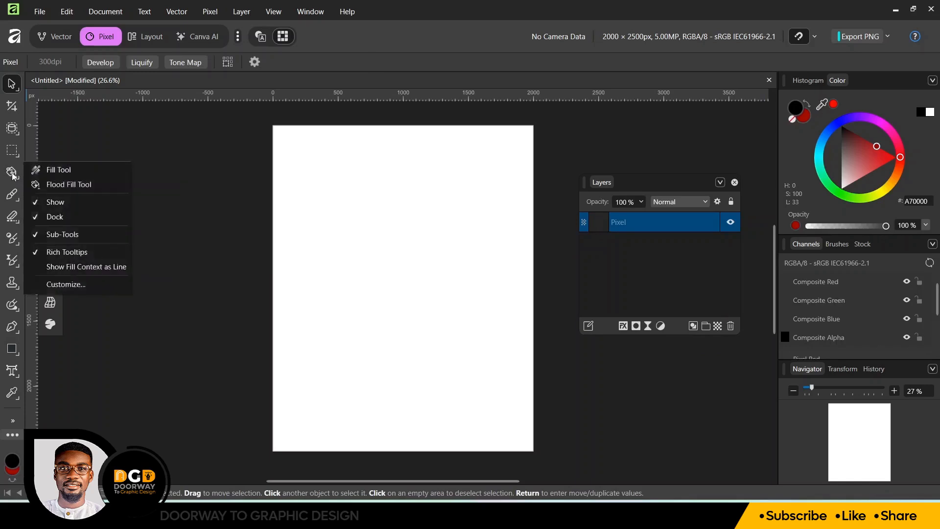
left_click(51, 185)
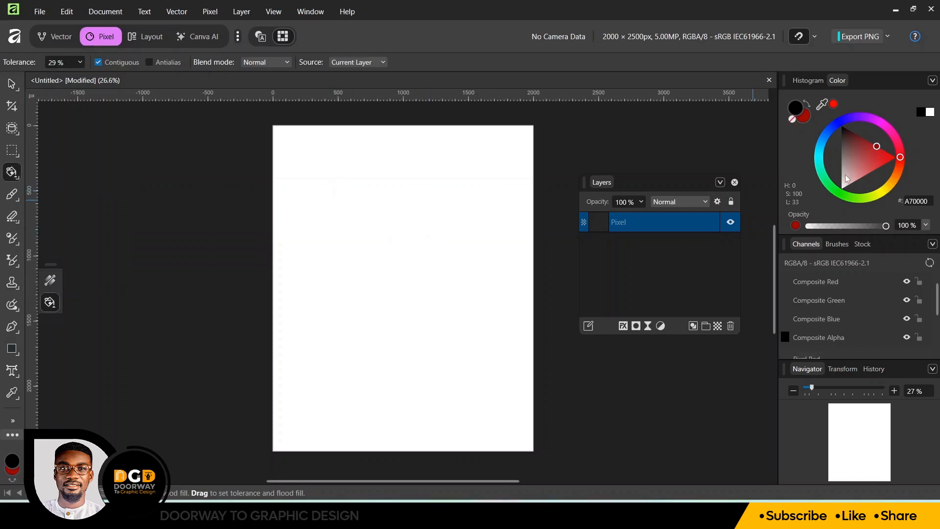
mouse_move(861, 164)
left_mouse_down()
mouse_move(872, 145)
mouse_move(865, 158)
left_mouse_up()
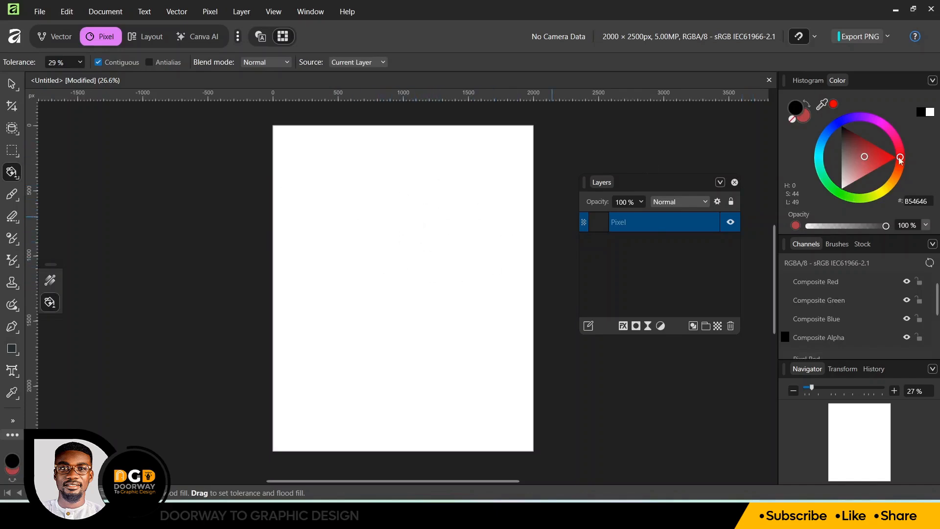
left_click(928, 201)
type("ffedf9")
key("Return")
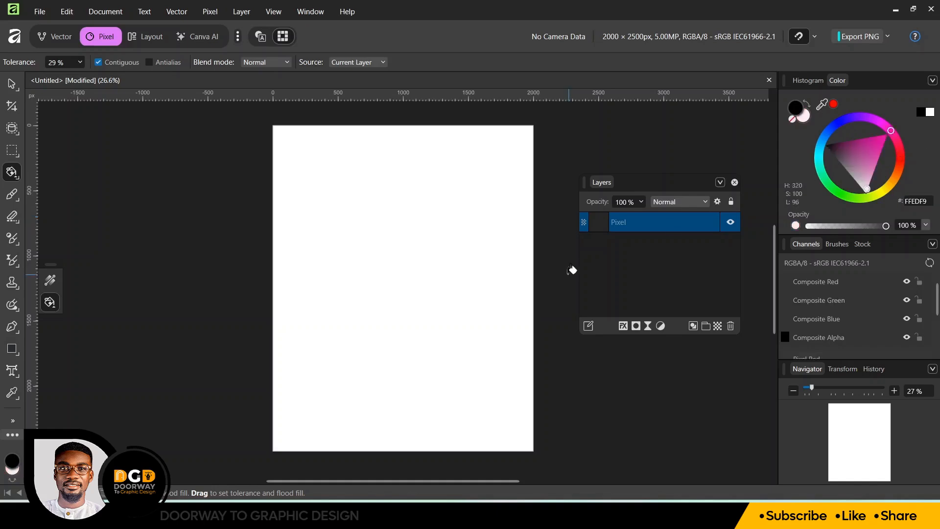
left_click(406, 270)
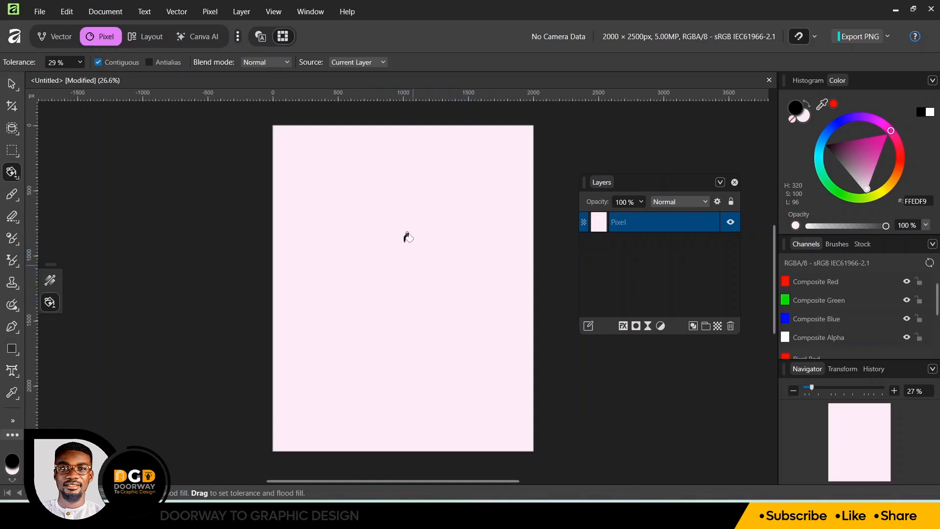
Try recoloring the pixel layer with a flood fill in blue 0048FF
left_click_drag(616, 182, 607, 194)
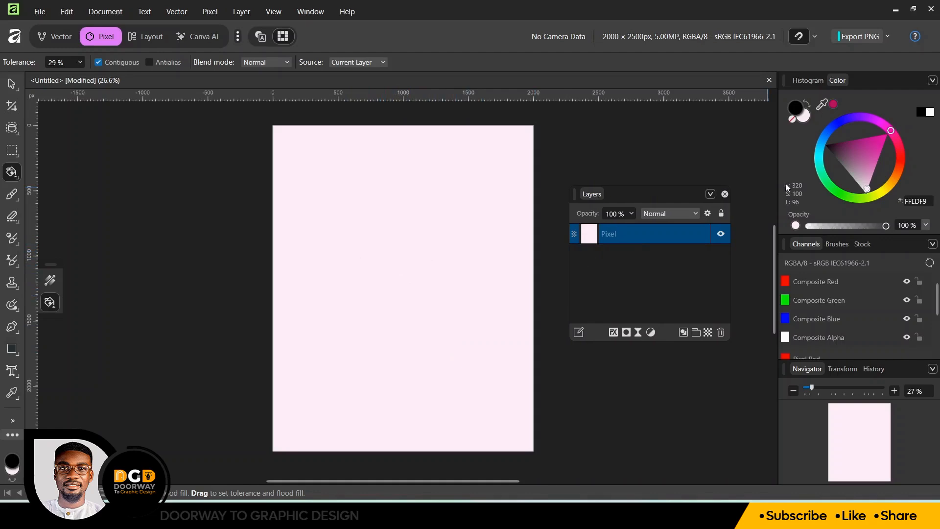
left_click_drag(852, 162, 830, 131)
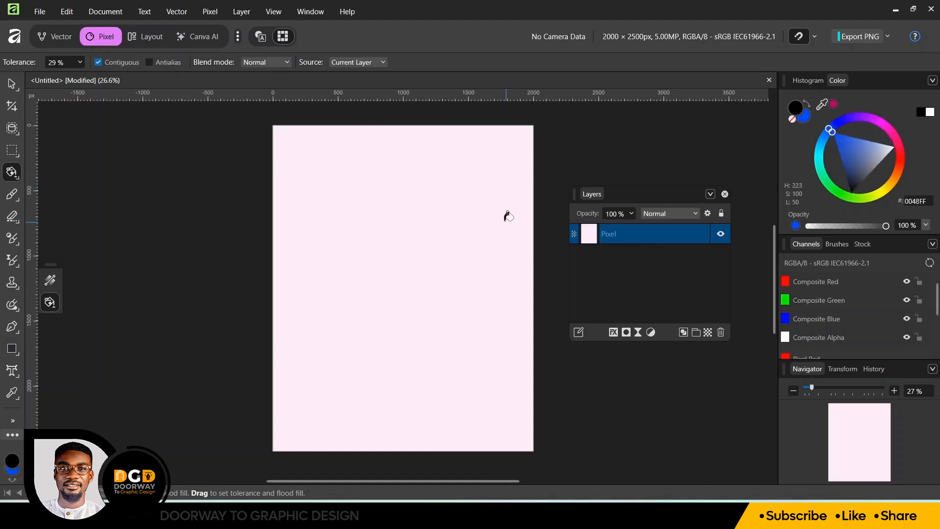
left_click(401, 279)
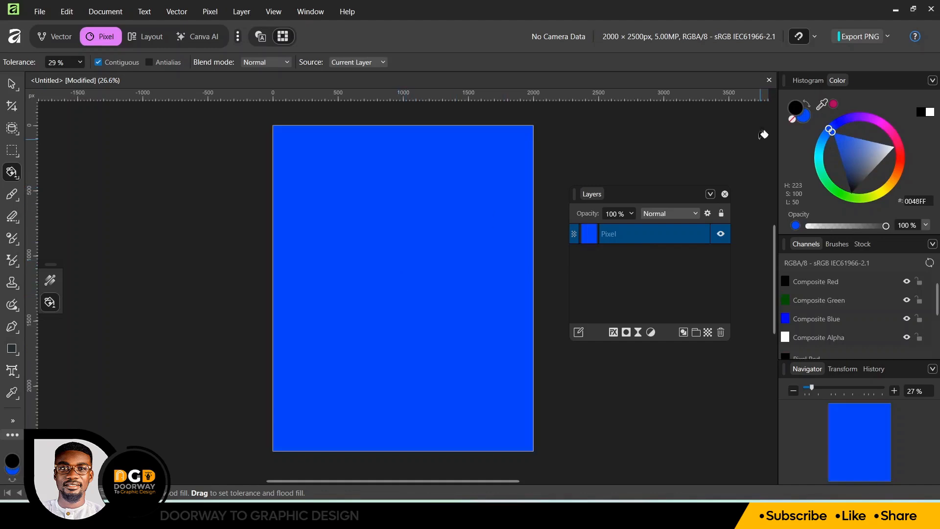
left_click_drag(833, 131, 866, 121)
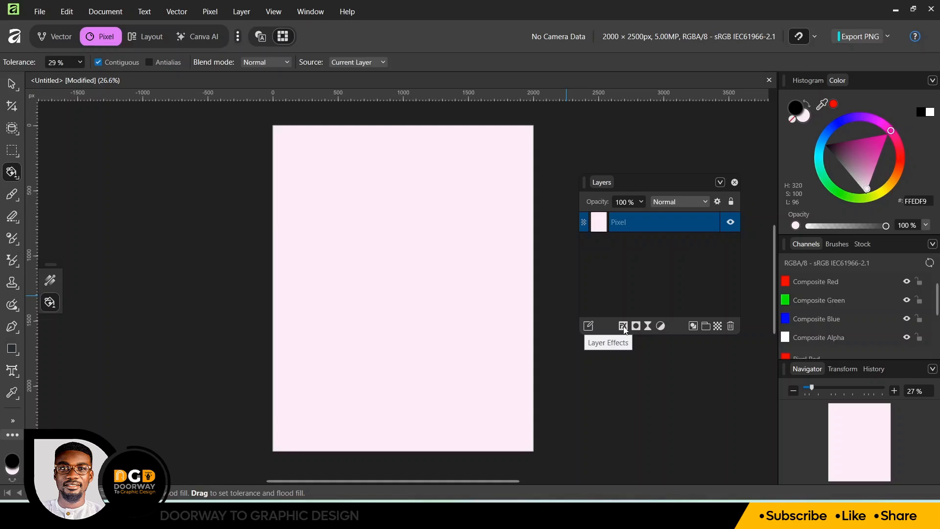
Enable a Color Overlay layer effect on the pixel layer
left_click(623, 326)
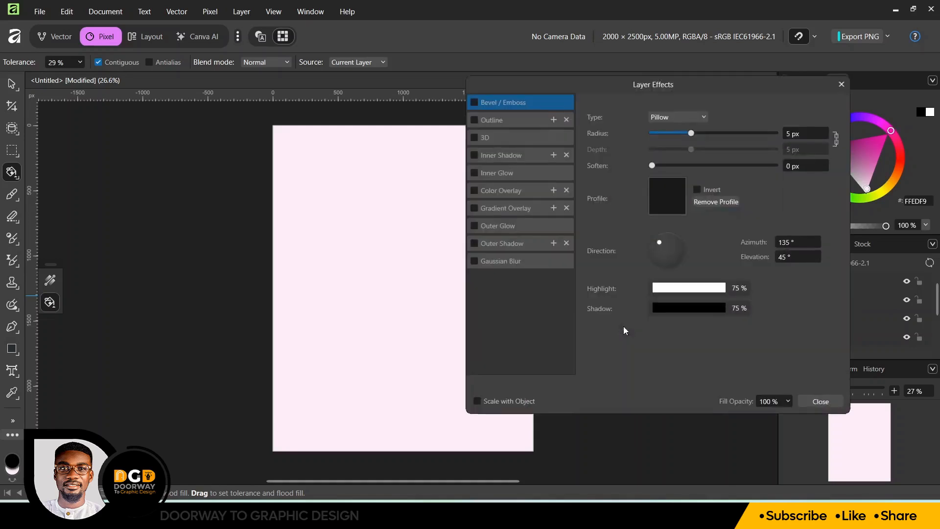
left_click_drag(548, 81, 665, 83)
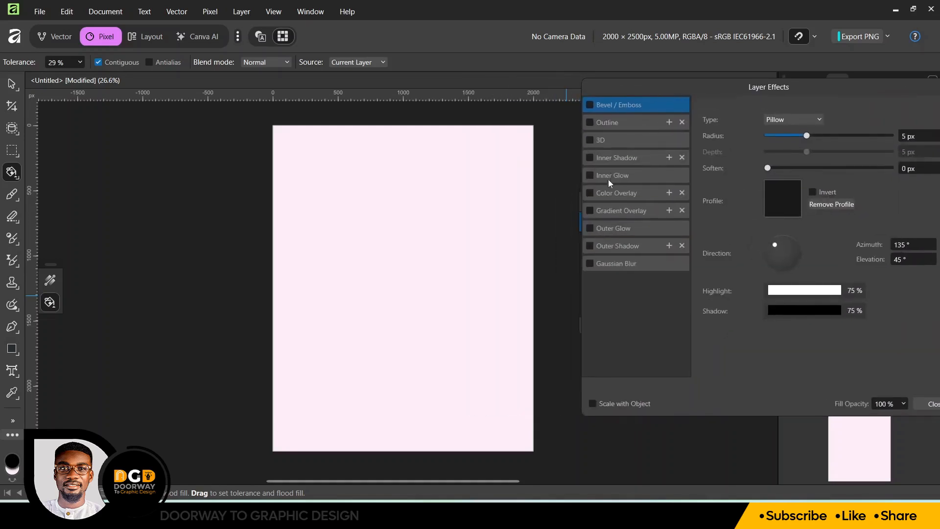
left_click(602, 194)
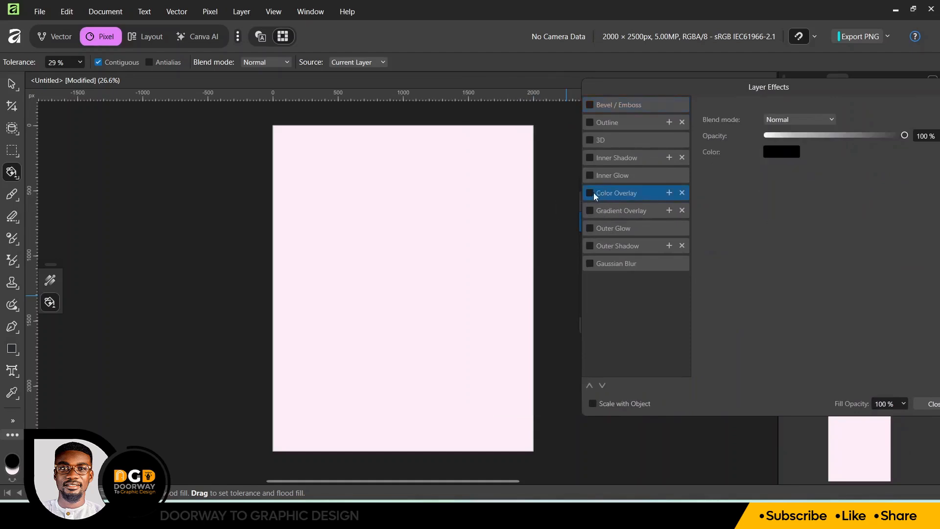
left_click(590, 193)
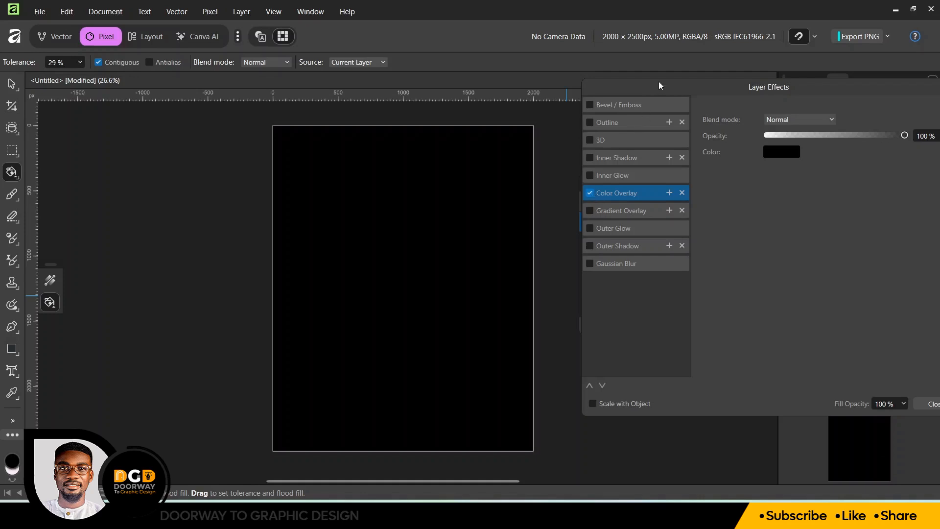
Switch the overlay's color picker to RGB Sliders and raise its green value to 37
left_click_drag(659, 86, 638, 86)
left_click(761, 151)
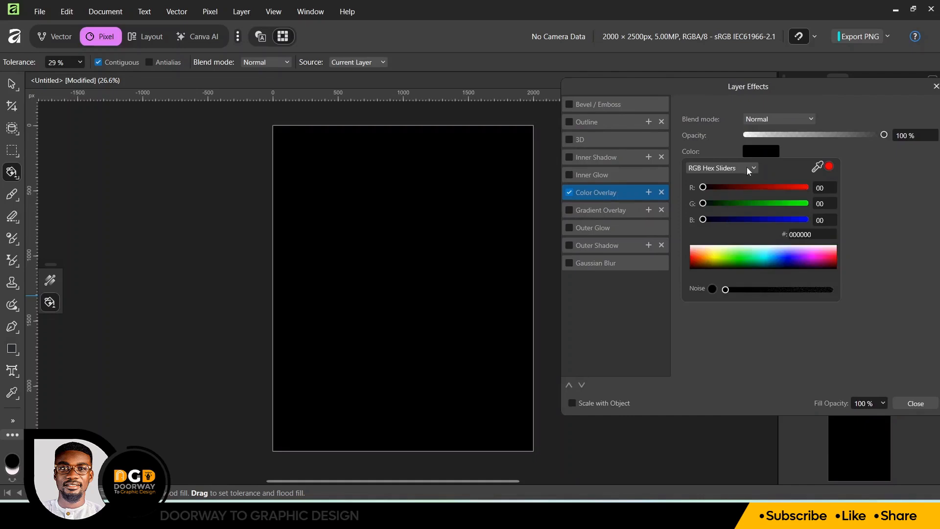
left_click(747, 167)
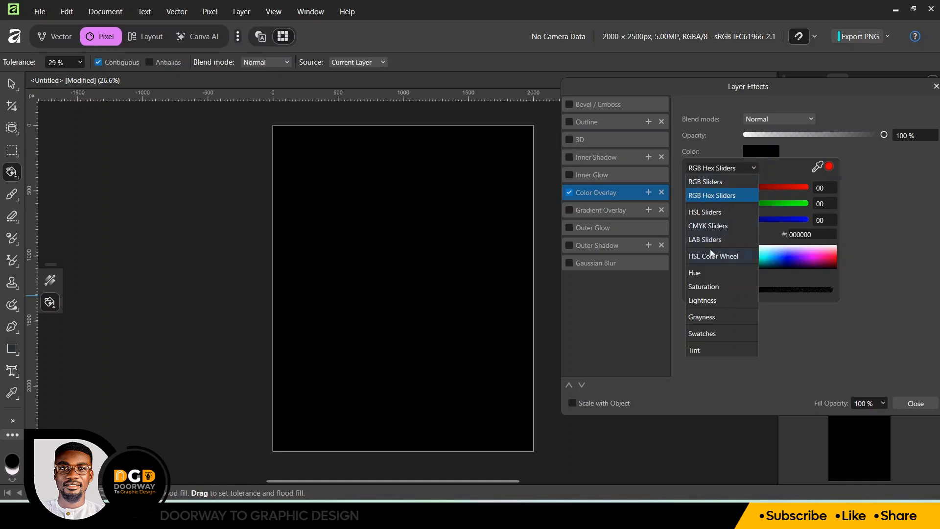
left_click(699, 185)
left_click_drag(705, 205, 718, 178)
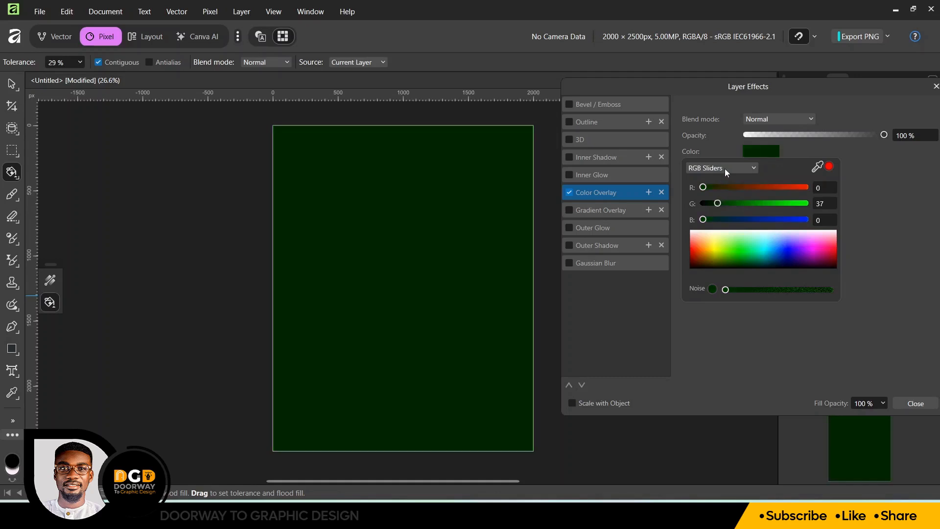
Switch the overlay's color picker to Hue mode and choose the medium green 3C8E3C
left_click(725, 169)
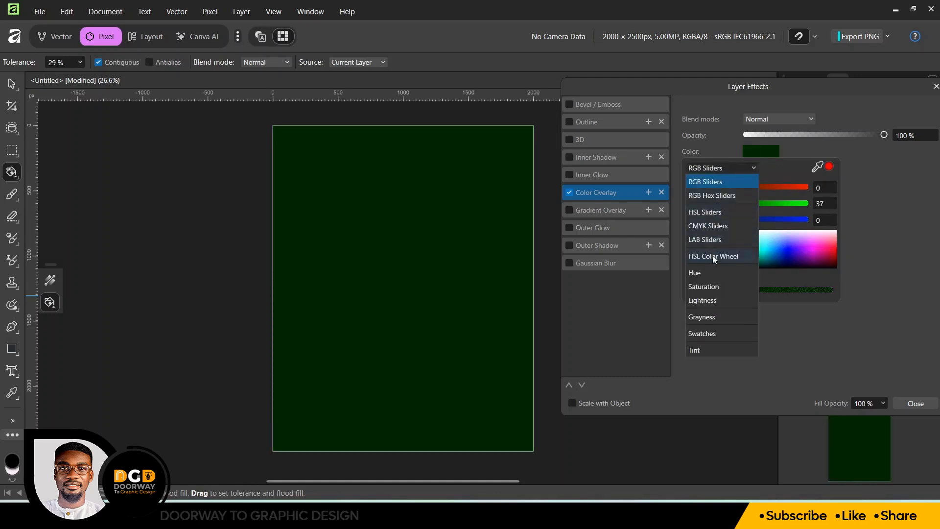
left_click(708, 273)
left_click_drag(742, 224, 749, 243)
Switch the overlay's color picker to RGB Hex Sliders and lower its green value to hex 77
left_click(753, 168)
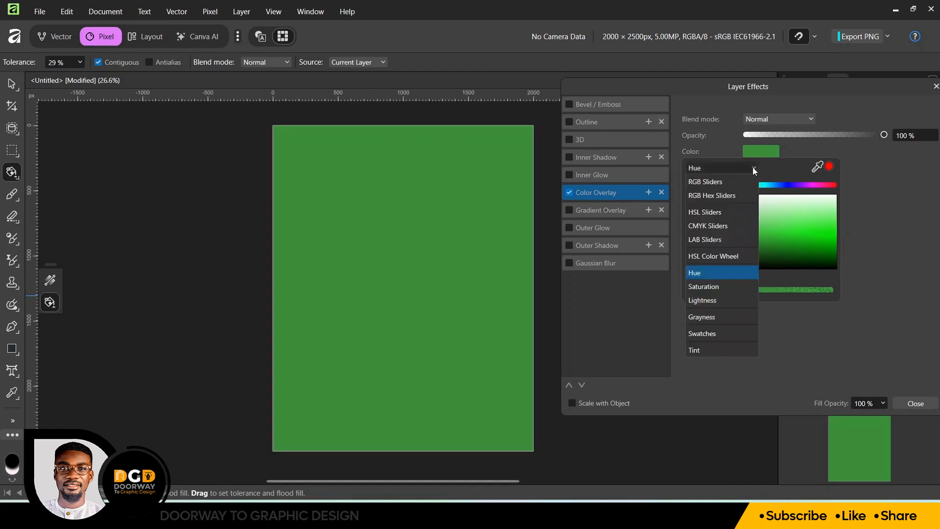
left_click(721, 196)
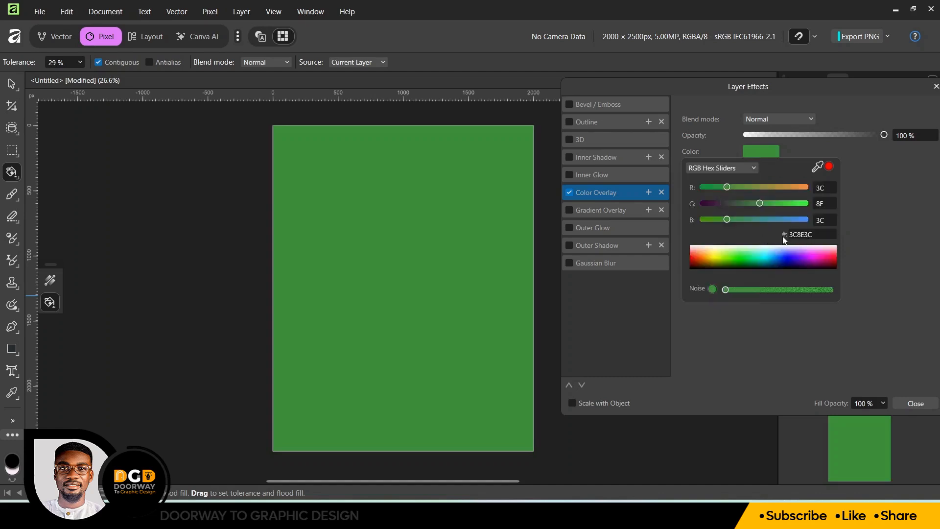
left_click(816, 233)
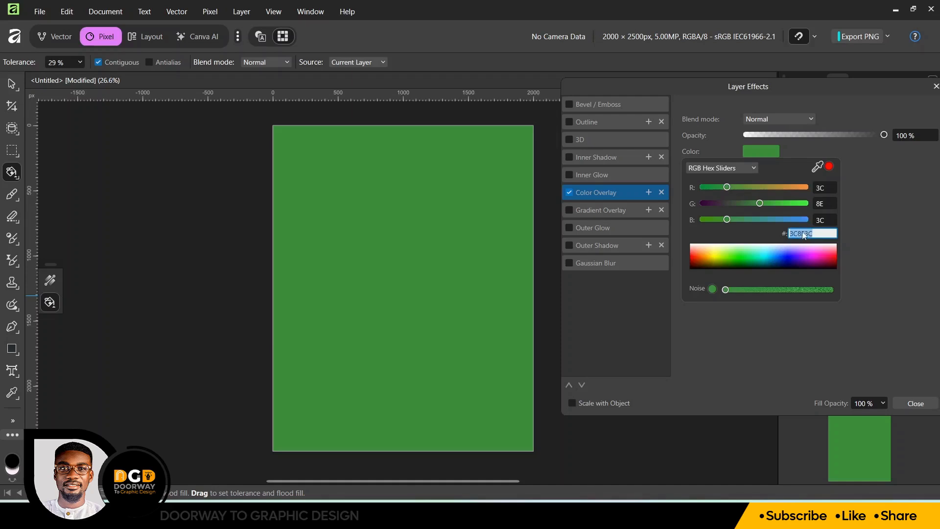
left_click(821, 188)
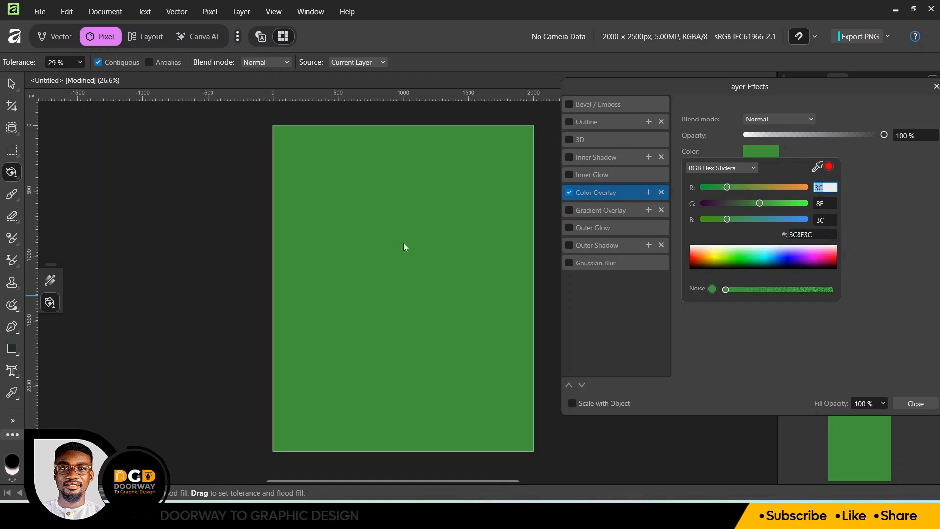
left_click(809, 234)
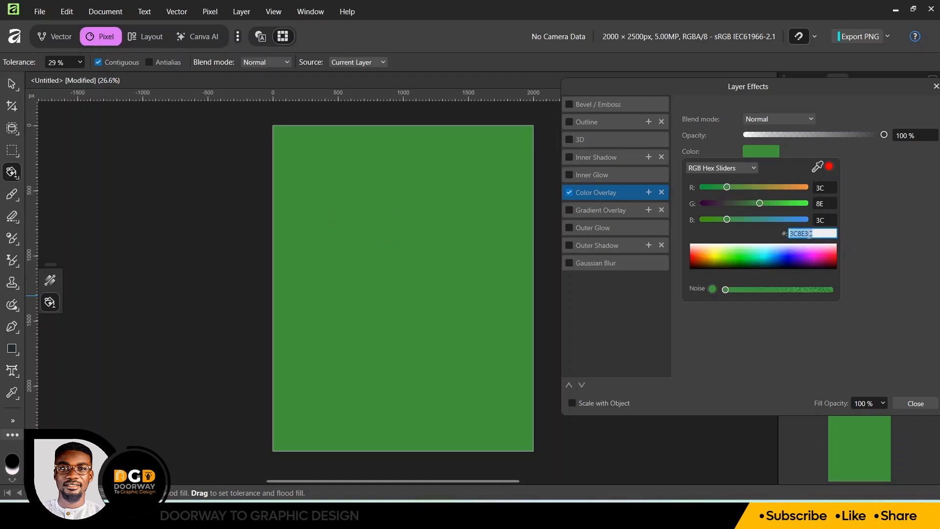
left_click_drag(761, 203, 750, 203)
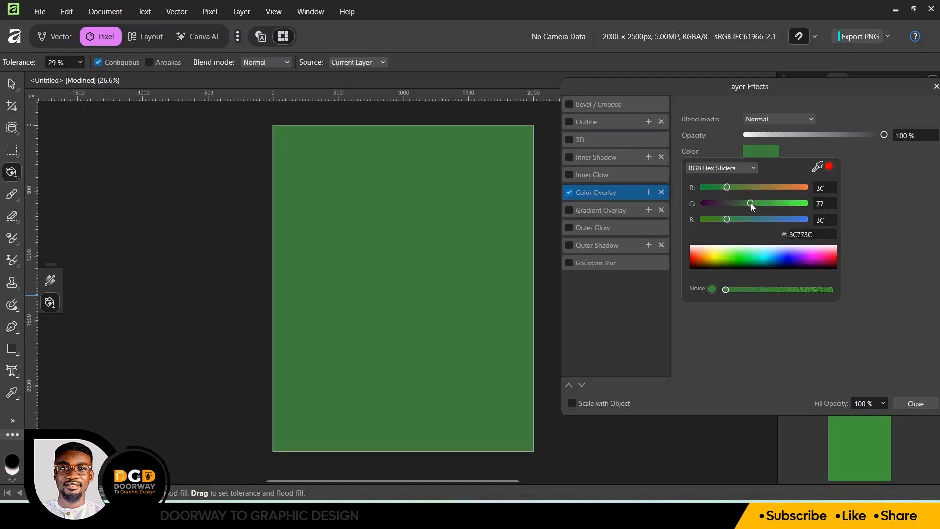
Set the overlay's color to the pale pink hex value FFEDF9
left_click(809, 234)
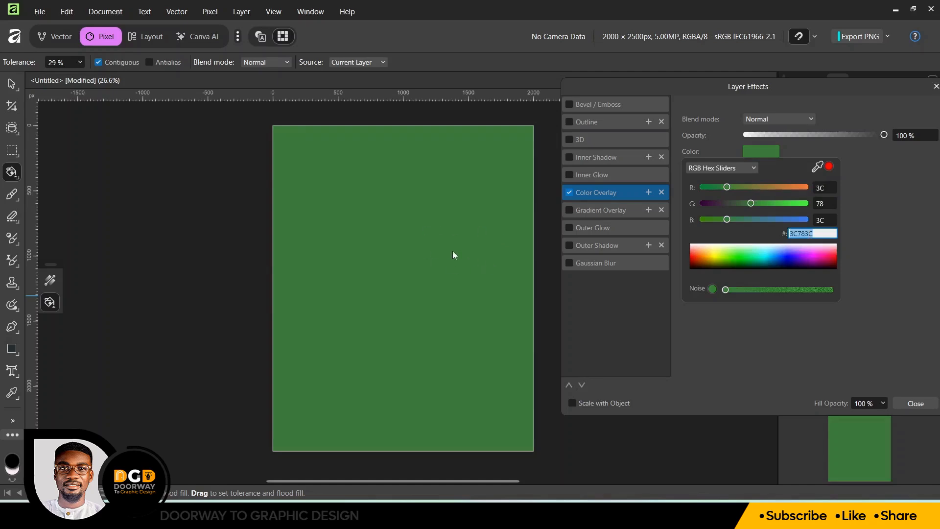
type("ffed")
double_click(802, 235)
left_click(821, 187)
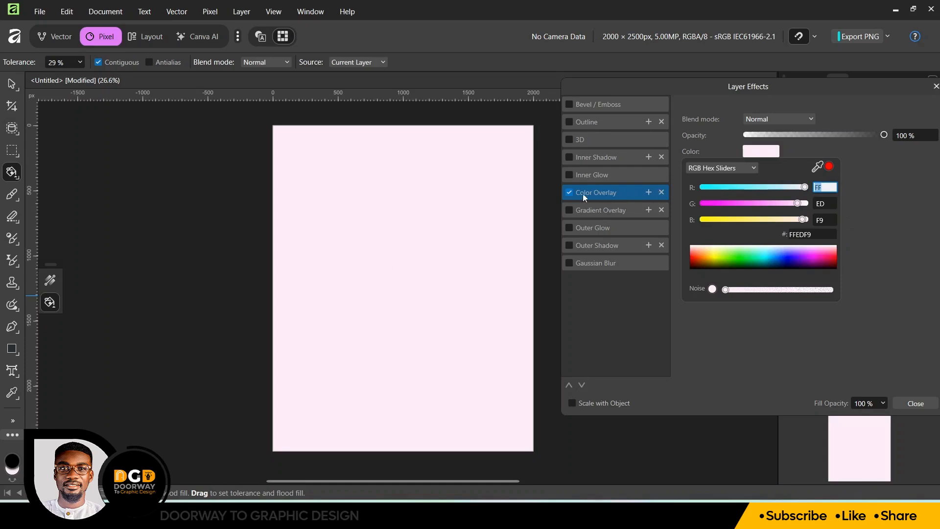
Turn off the pixel layer's Color Overlay effect and close its layer effects
left_click(569, 192)
left_click_drag(682, 84, 510, 80)
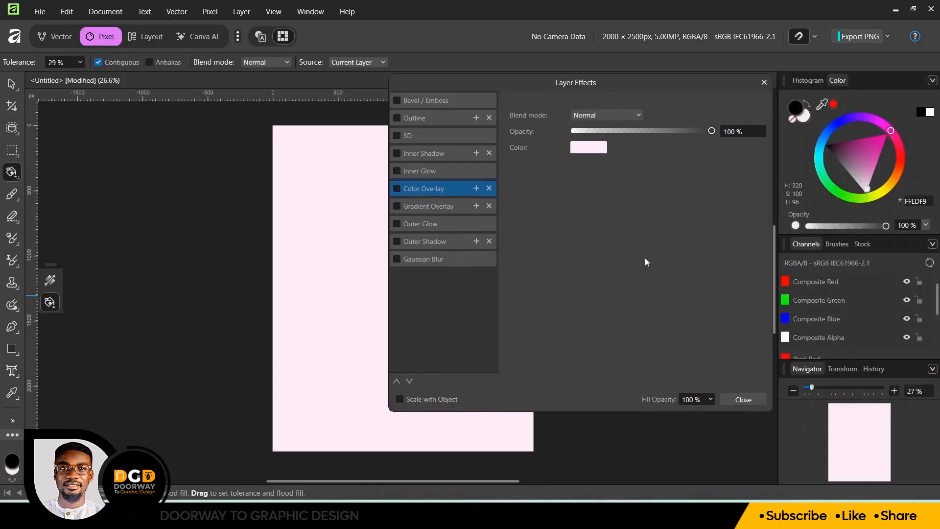
left_click(738, 399)
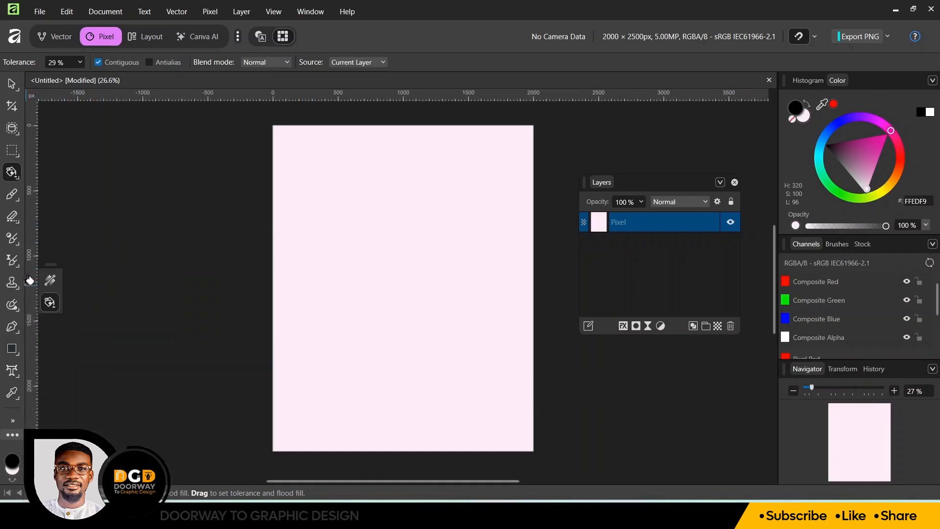
Draw a full-height rectangle about 740 px wide along the right side of the page
left_click(15, 348)
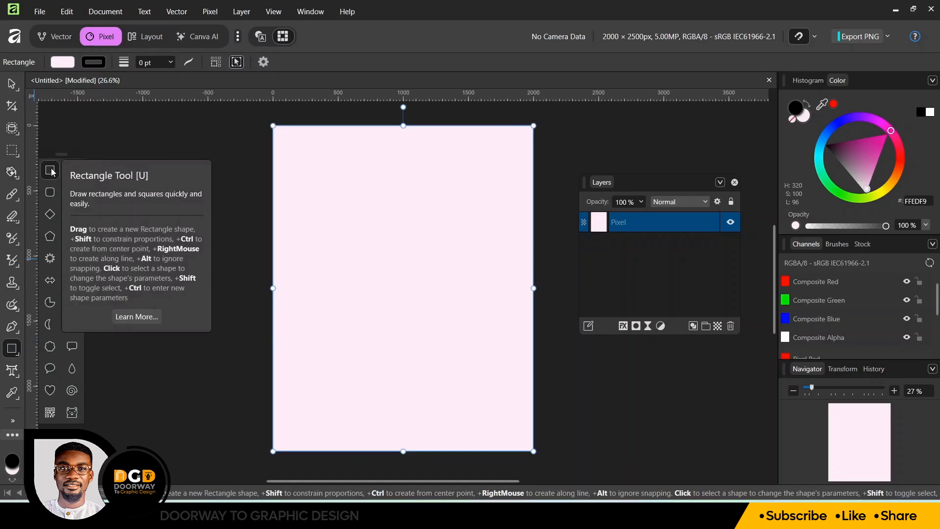
left_click_drag(437, 118, 533, 446)
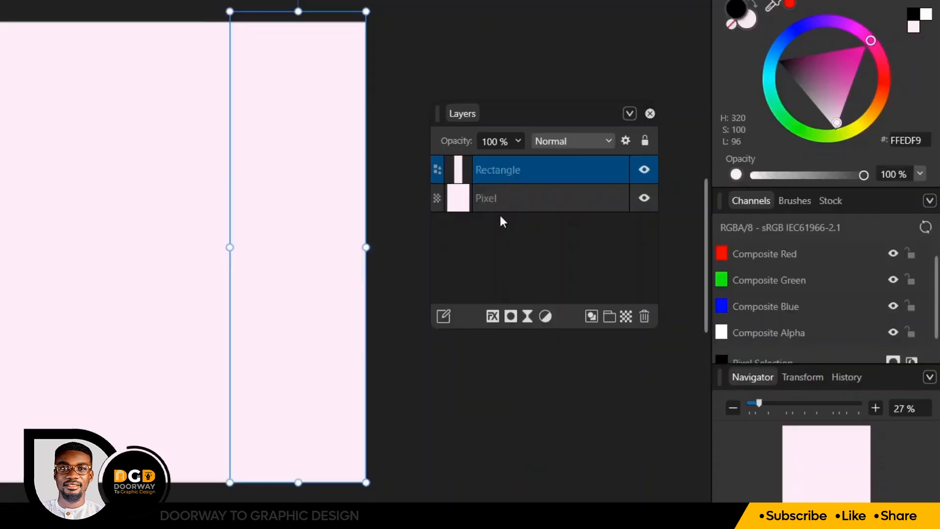
Enable a Gradient Overlay effect on the new rectangle and set its angle to 90°
left_click(492, 316)
left_click_drag(406, 1, 659, 7)
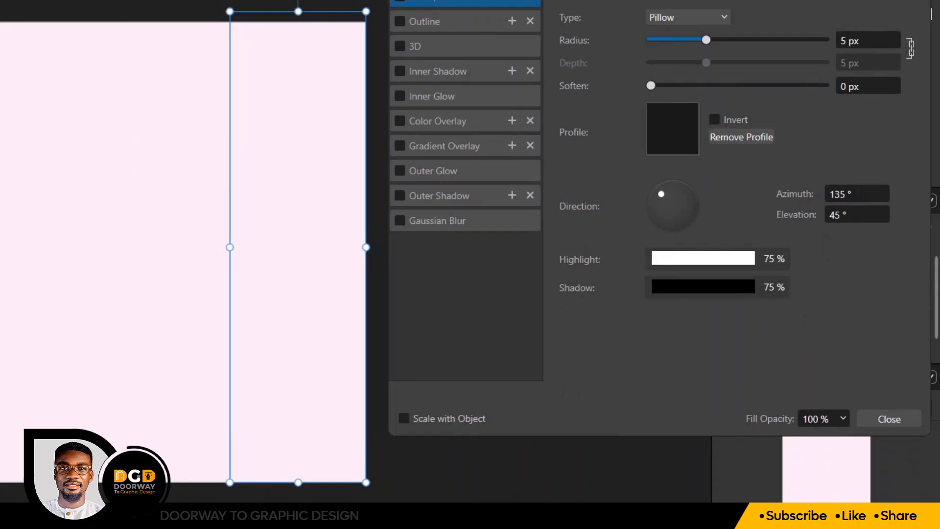
left_click(425, 148)
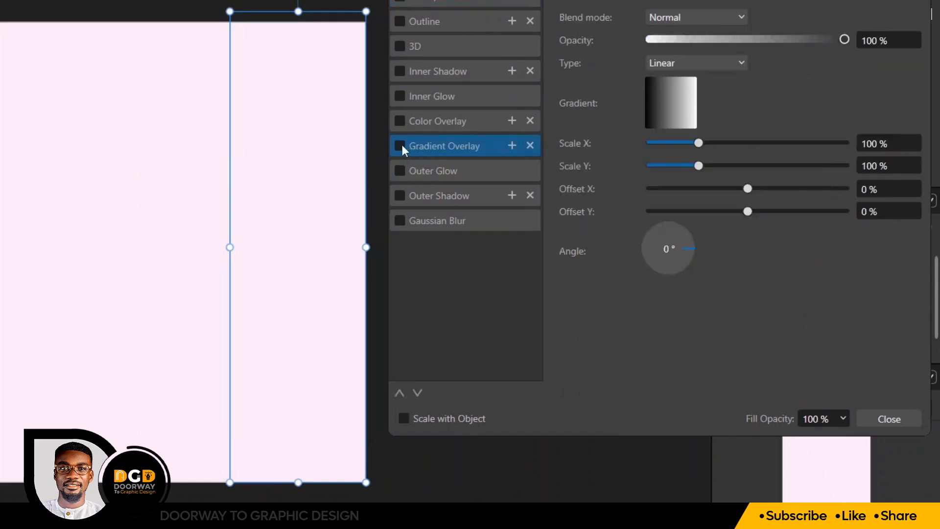
left_click(400, 146)
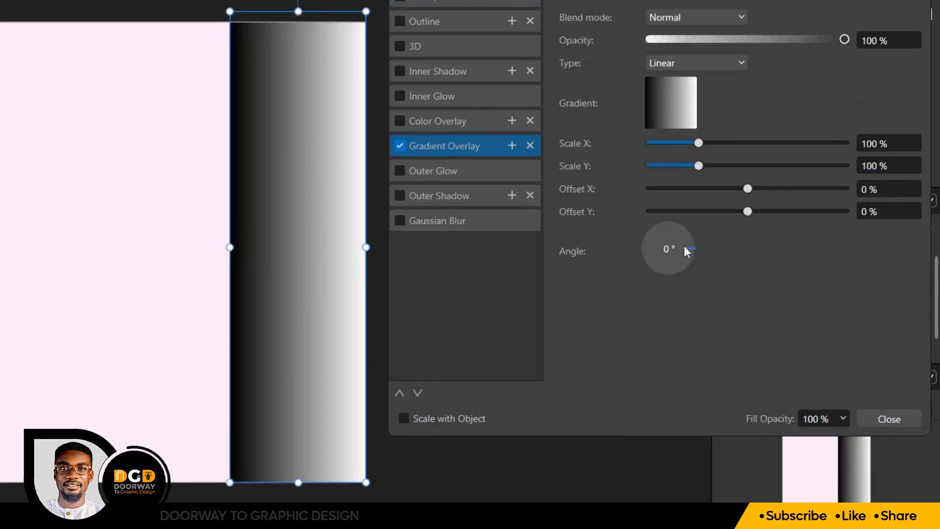
left_click_drag(683, 248, 667, 238)
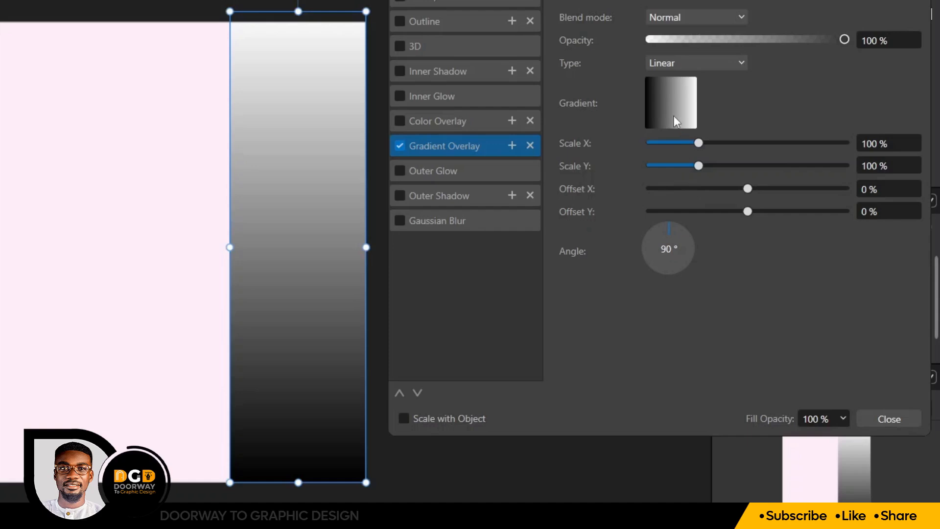
Set the gradient overlay's start stop to the pale pink hex color FFEDF9
left_click(667, 101)
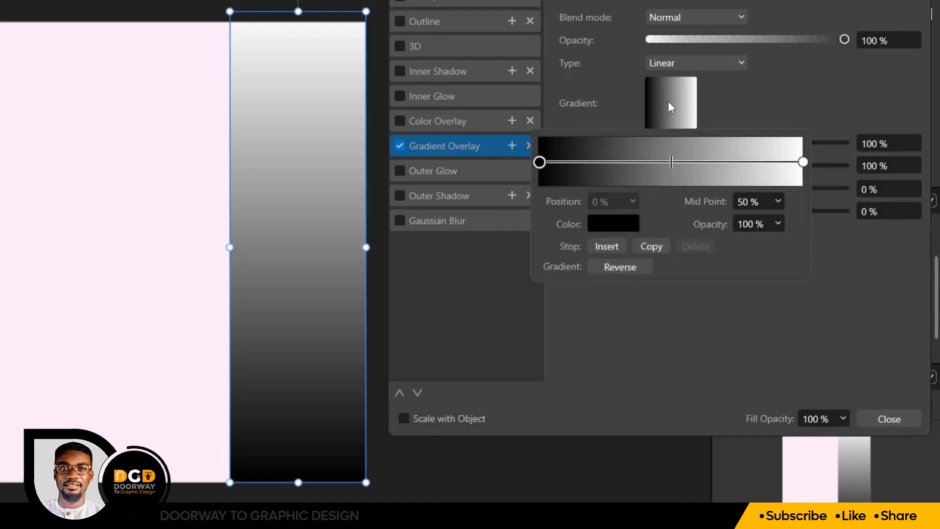
left_click(539, 162)
left_click(614, 223)
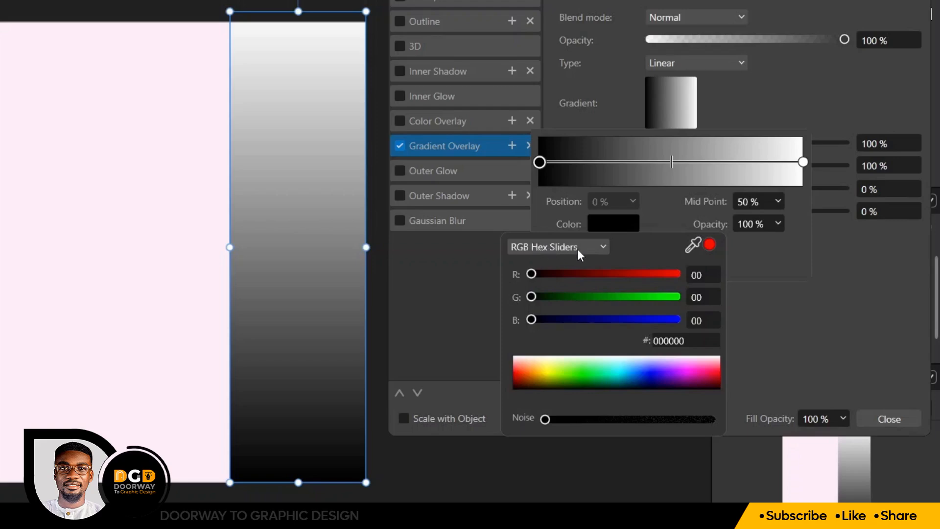
double_click(665, 339)
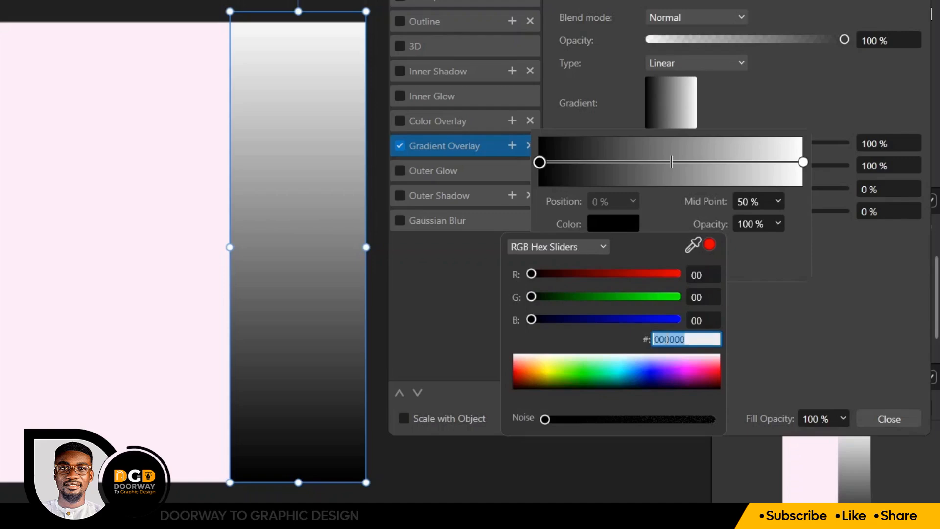
type("ffe")
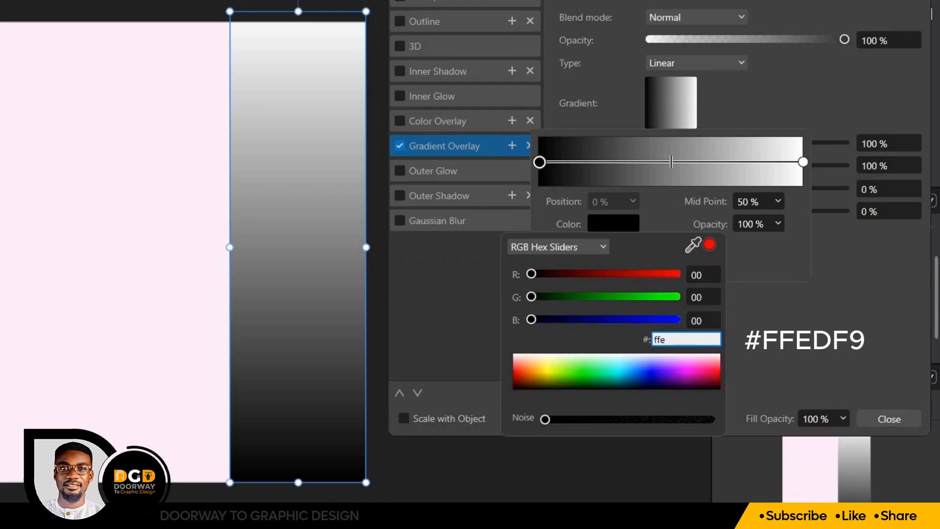
type("df9")
double_click(697, 273)
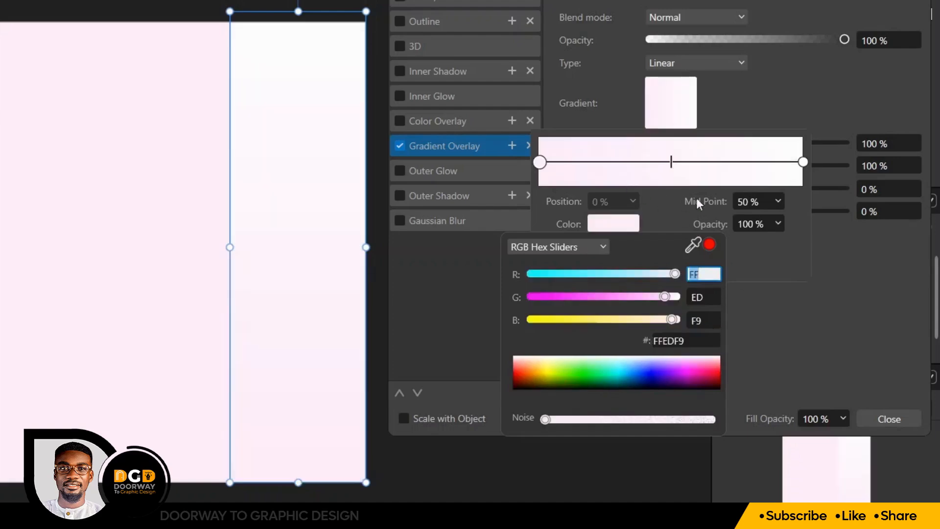
Set the gradient overlay's end stop to the dark crimson hex color 9D0043
left_click(804, 160)
left_click(803, 161)
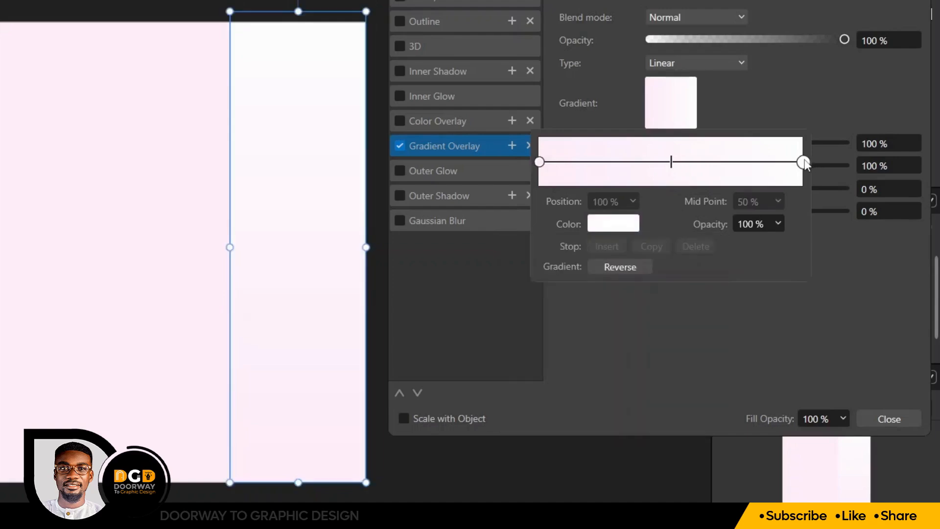
left_click(618, 225)
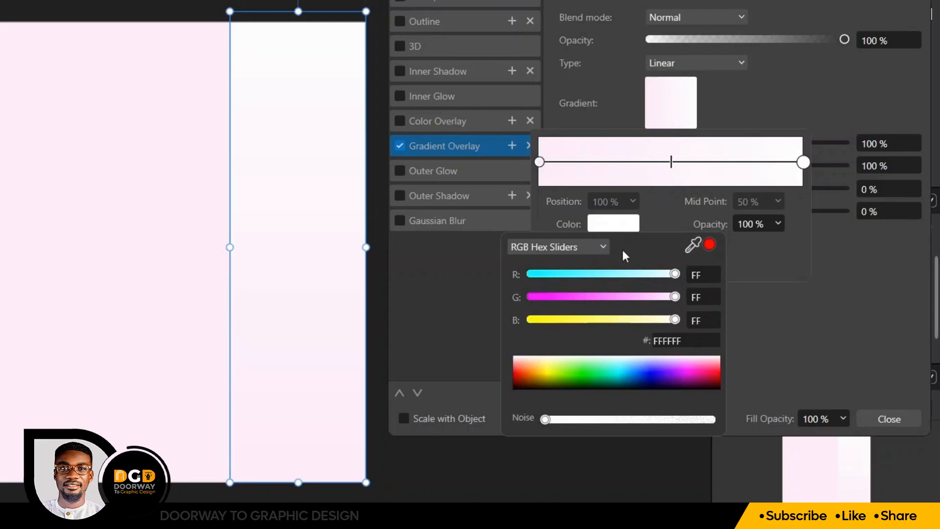
double_click(669, 338)
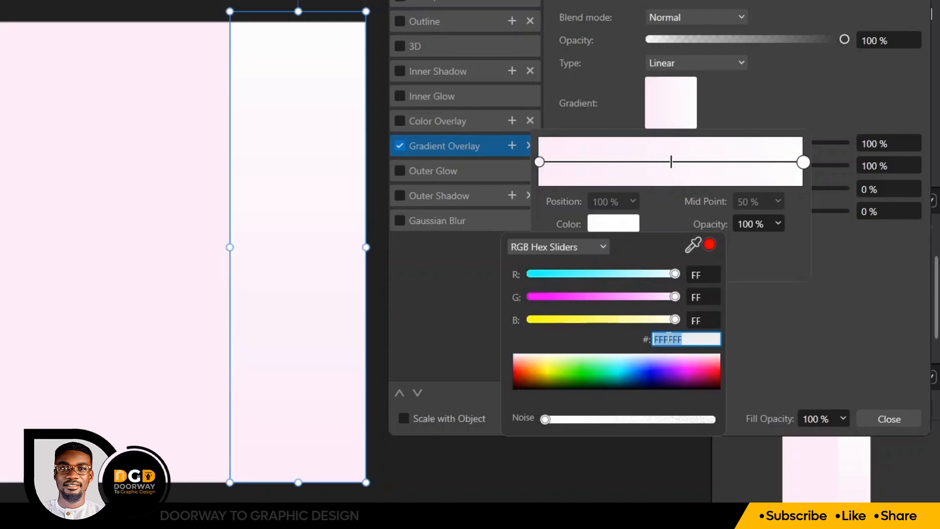
type("9")
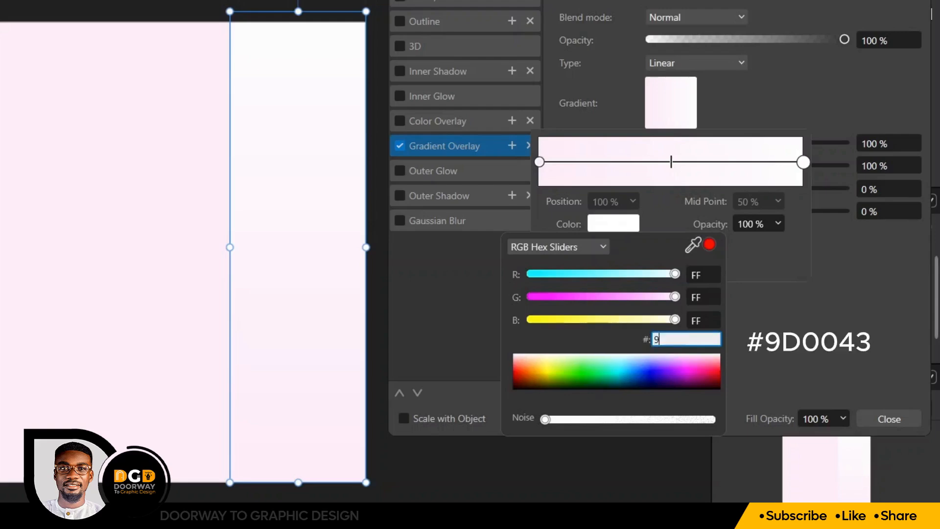
type("d0043")
left_click(705, 275)
left_click(752, 254)
Shift the gradient's midpoint towards the crimson stop, to about 63%, and close the layer effects
left_click_drag(671, 161, 709, 162)
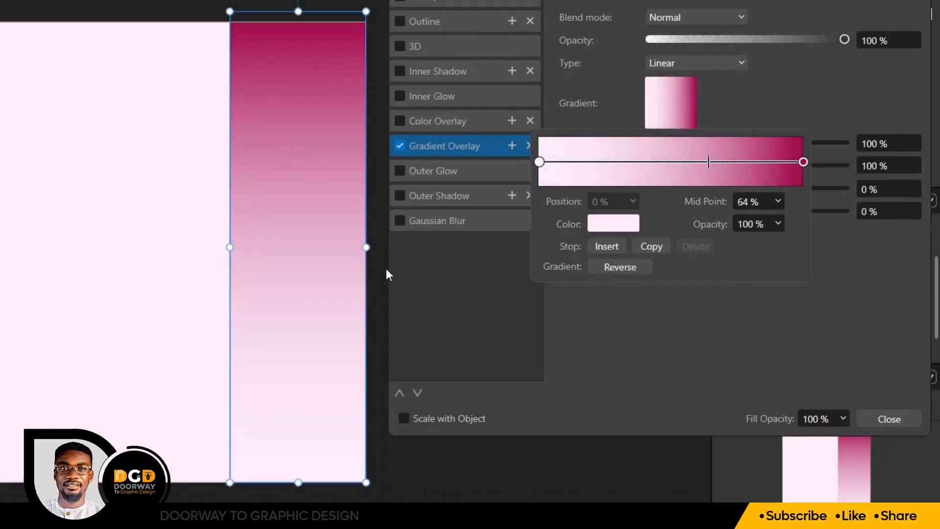
mouse_move(709, 161)
left_mouse_down()
mouse_move(734, 162)
mouse_move(704, 165)
left_mouse_up()
left_click(782, 103)
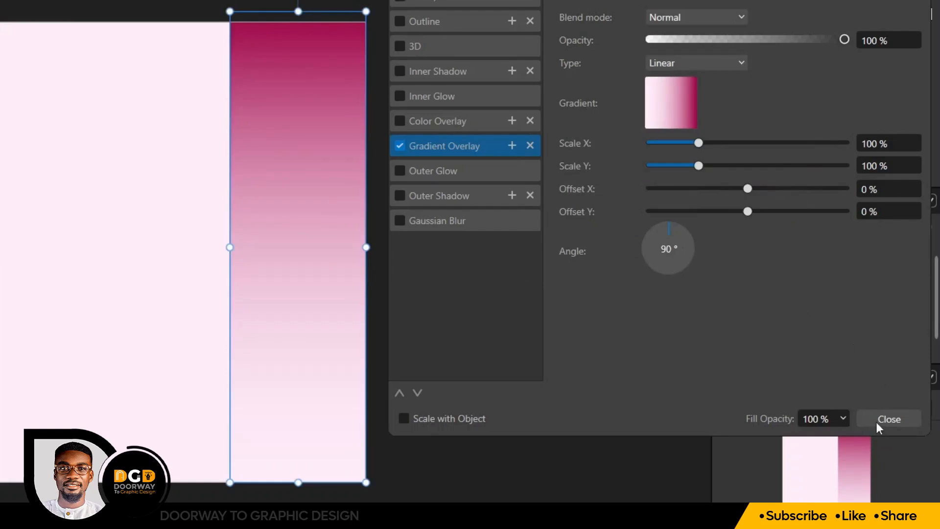
left_click(878, 422)
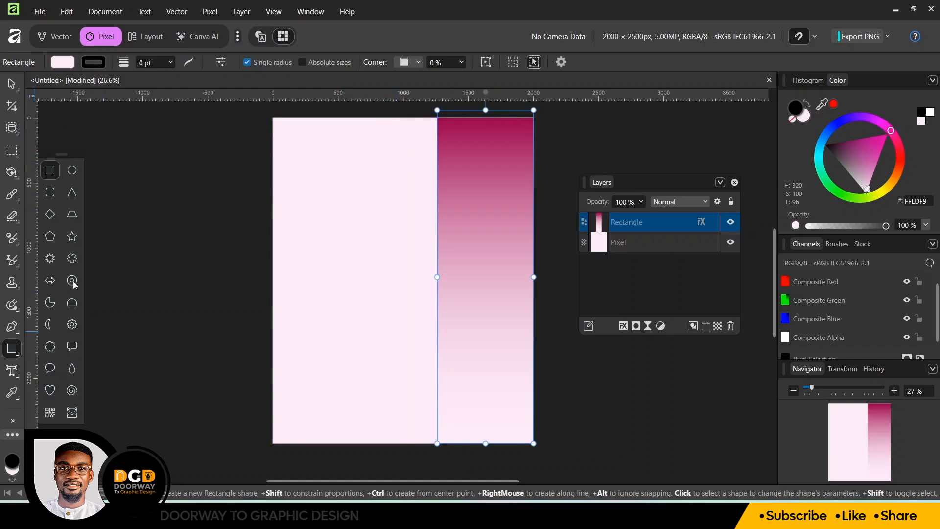
Draw a rectangle about 680 × 620 px across the gradient strip's upper left edge and give it Rounded corners of 16%
left_click_drag(404, 148, 492, 229)
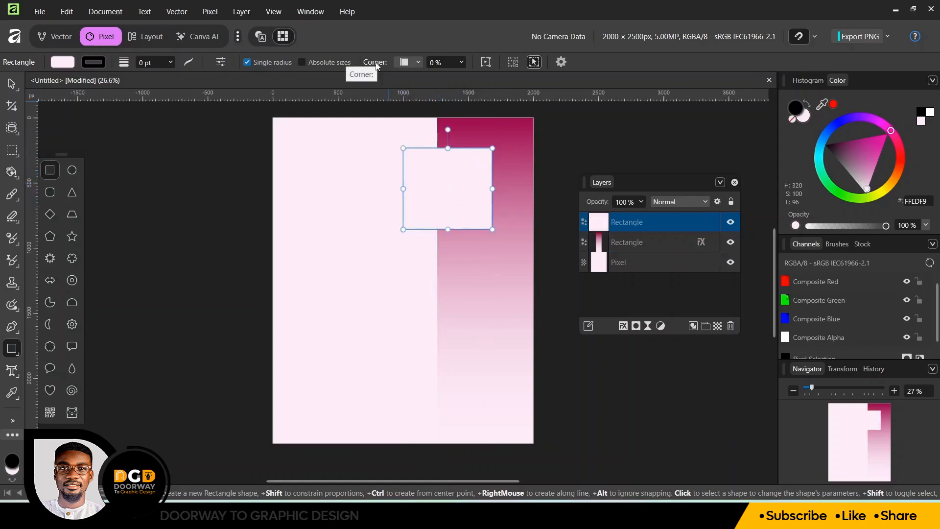
left_click(417, 63)
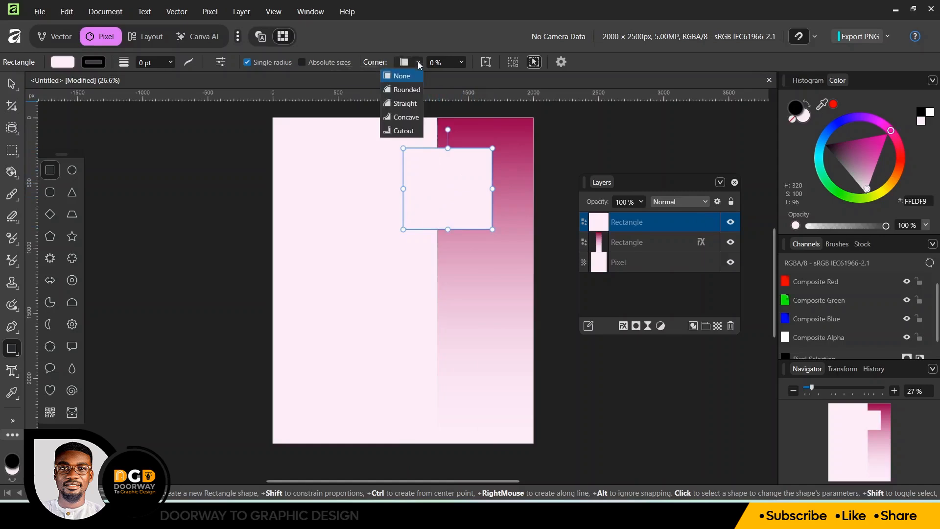
left_click(398, 92)
left_click(461, 62)
mouse_move(463, 76)
left_mouse_down()
mouse_move(490, 78)
mouse_move(456, 77)
left_mouse_up()
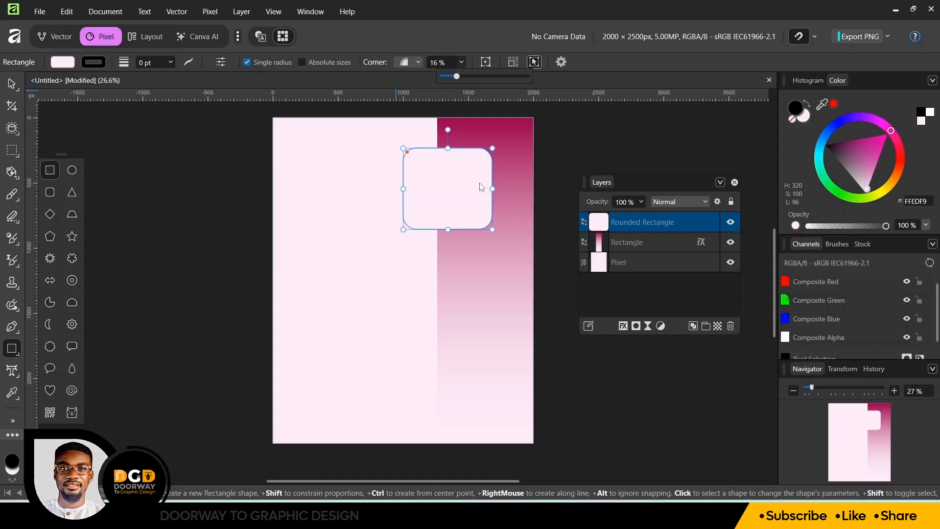
Recolor the rounded rectangle with the medium pink BD4D7E sampled from the gradient strip using the Color Picker tool
key("v")
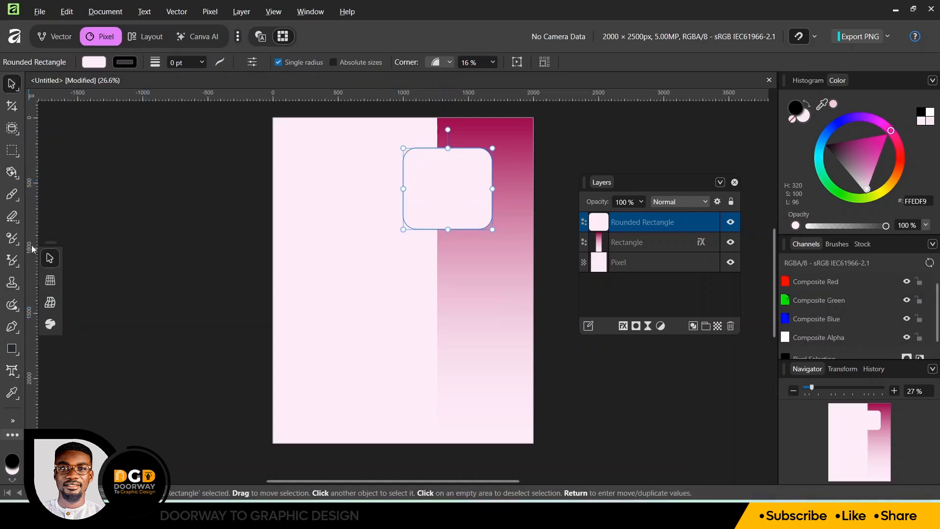
left_click(12, 392)
left_click_drag(19, 387, 510, 164)
left_click(290, 385)
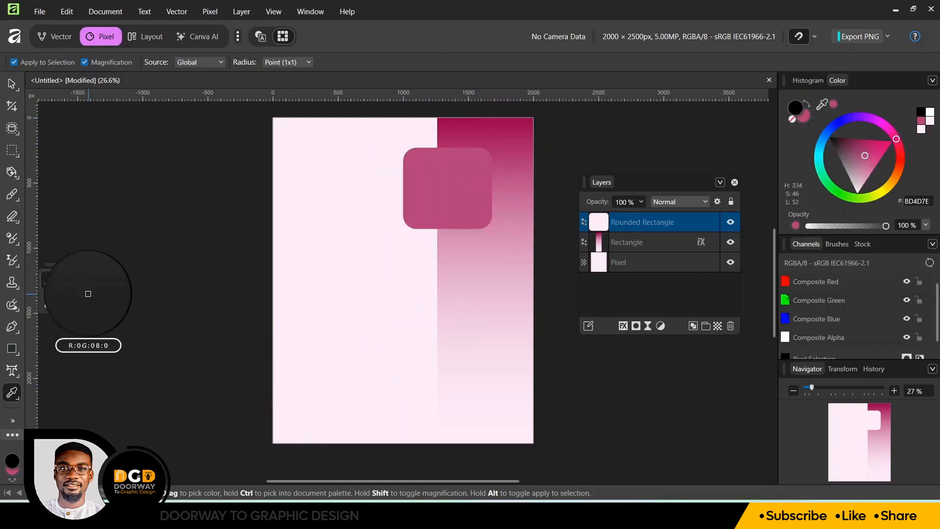
Duplicate the rounded rectangle twice, stacking the copies directly below it in a column with small gaps
left_click(12, 84)
left_click(451, 183)
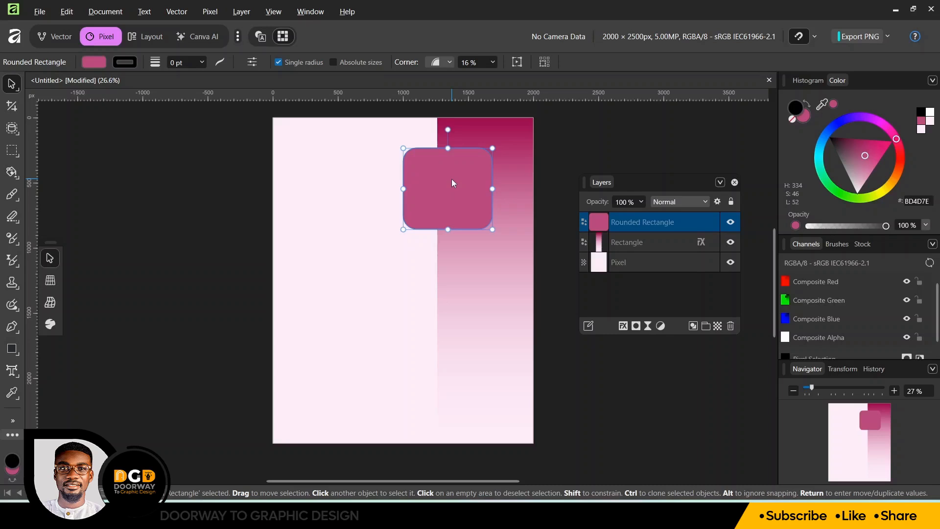
left_click_drag(451, 183, 442, 266)
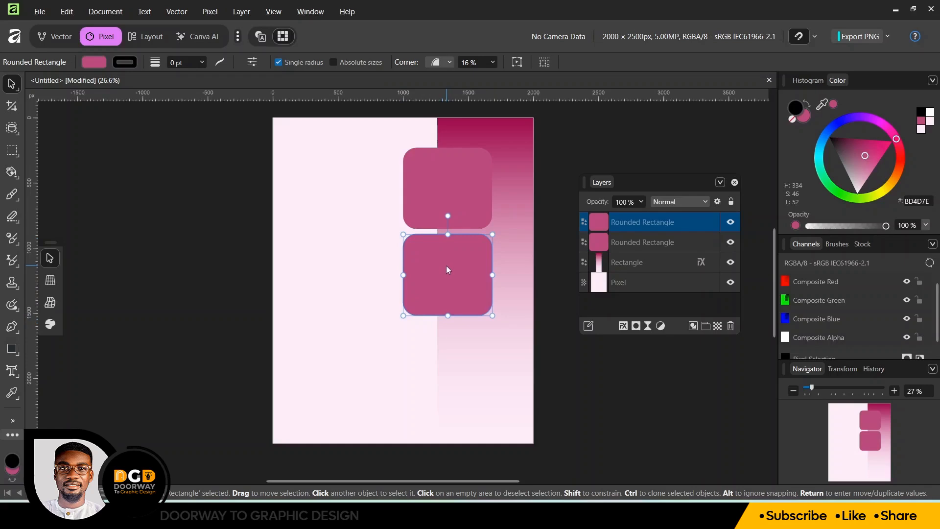
mouse_move(446, 269)
left_mouse_down()
mouse_move(445, 367)
mouse_move(445, 340)
mouse_move(445, 354)
left_mouse_up()
key("ctrl+j")
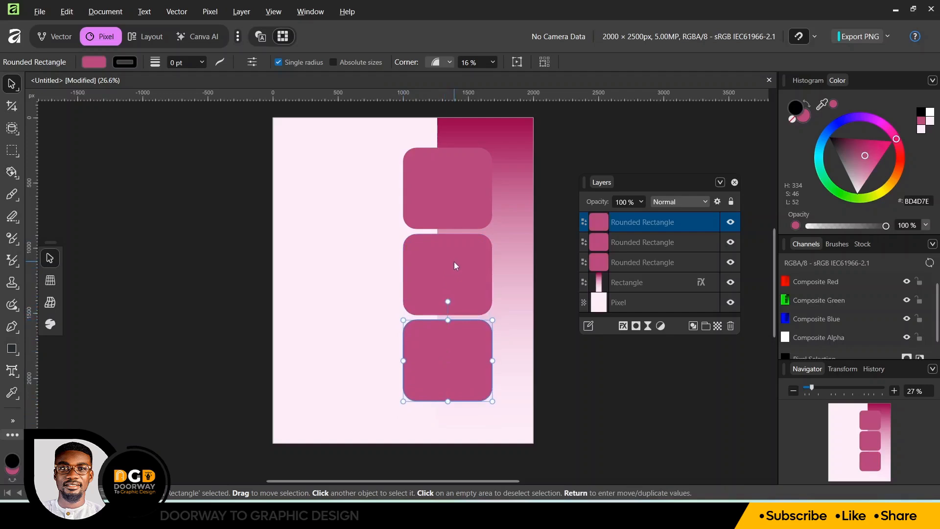
Select all three rounded rectangles, scale them down proportionally to about 525 px wide, and move them slightly up and left
left_click(454, 266, "shift")
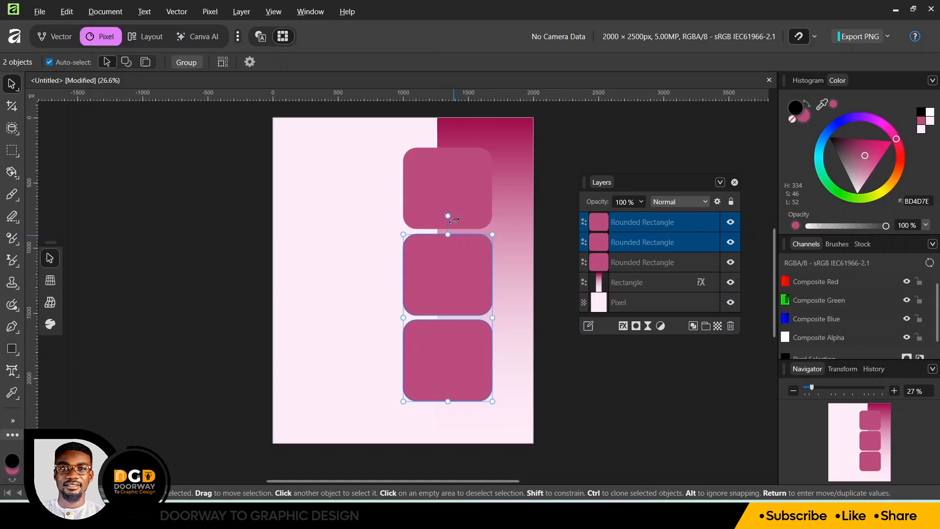
left_click(460, 206, "shift")
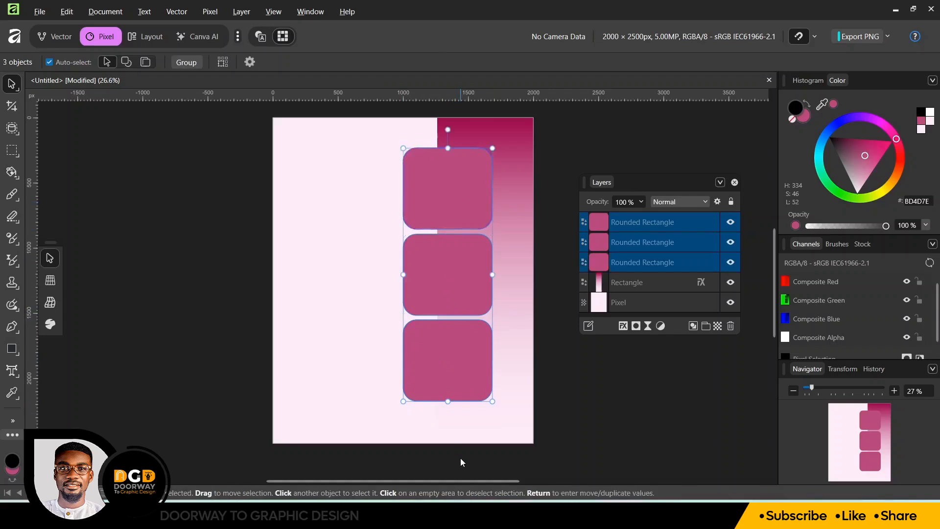
left_click_drag(449, 402, 447, 342)
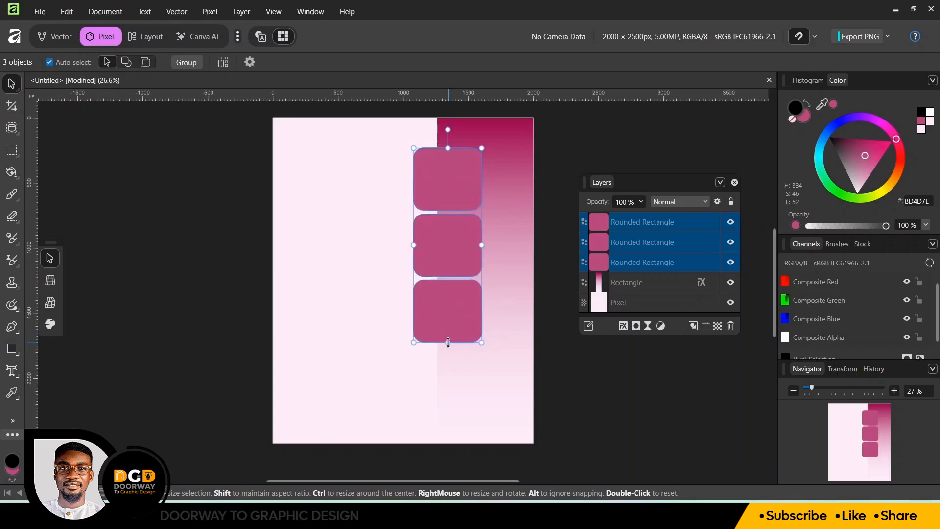
left_click_drag(442, 260, 440, 249)
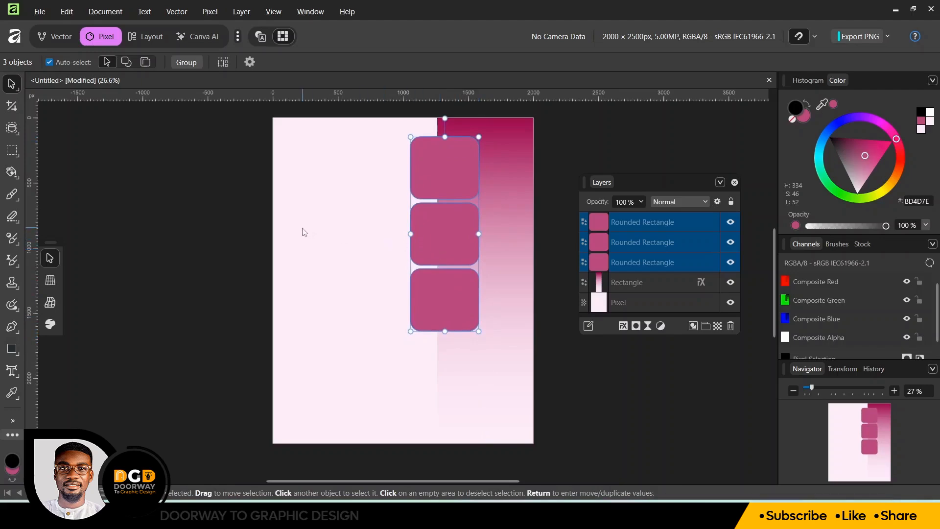
left_click(243, 227)
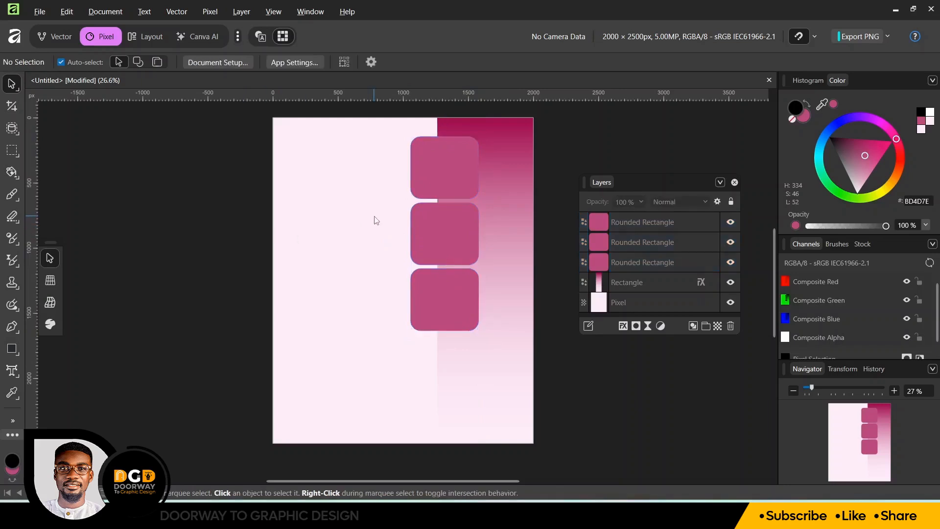
Select the three rounded rectangles and space them evenly with Space Vertically in the Align options
left_click(439, 196)
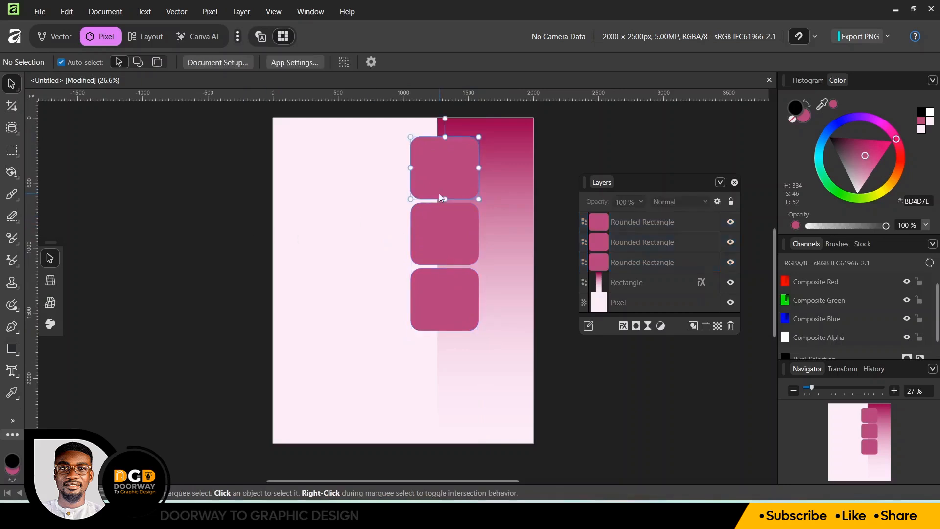
left_click(444, 224, "shift")
left_click(444, 294, "shift")
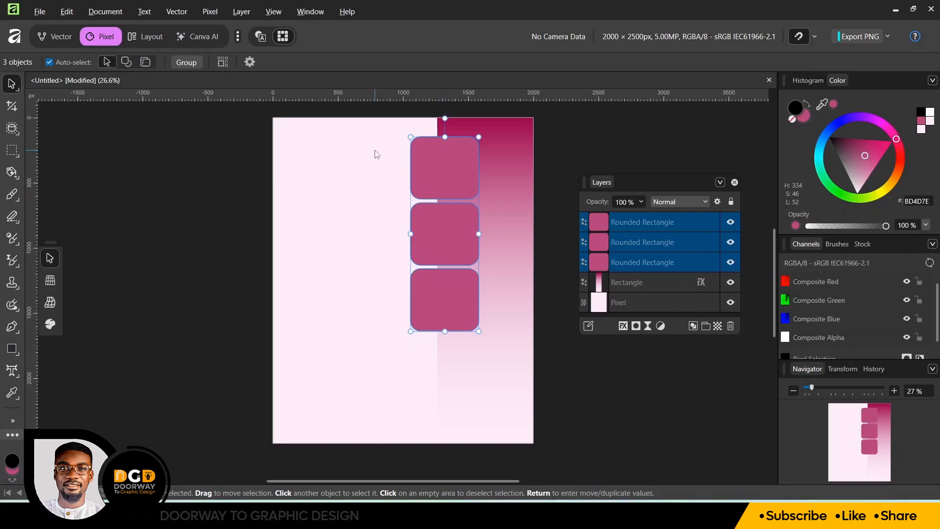
left_click(61, 37)
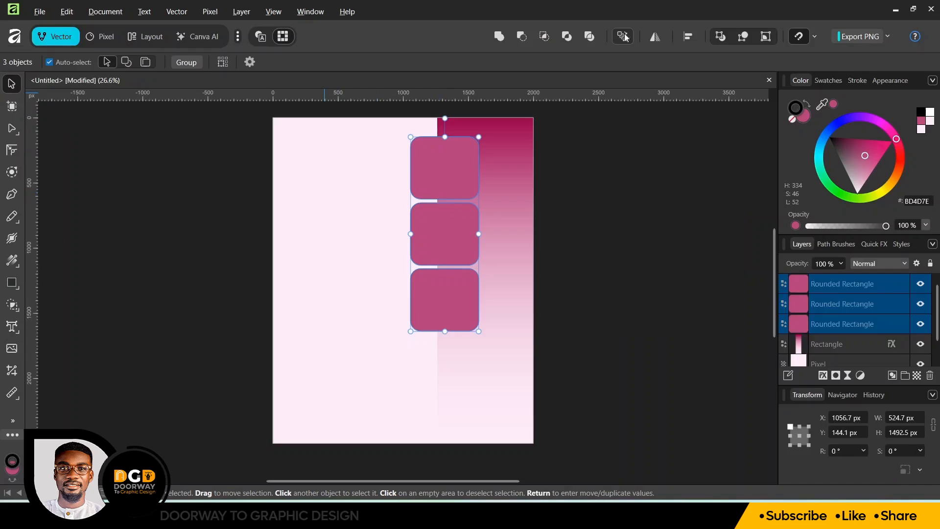
left_click(688, 38)
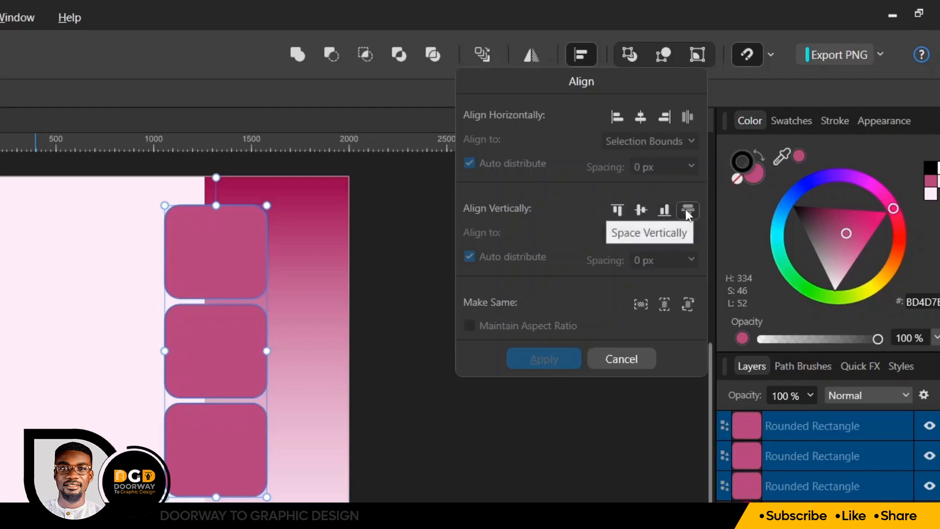
left_click(685, 210)
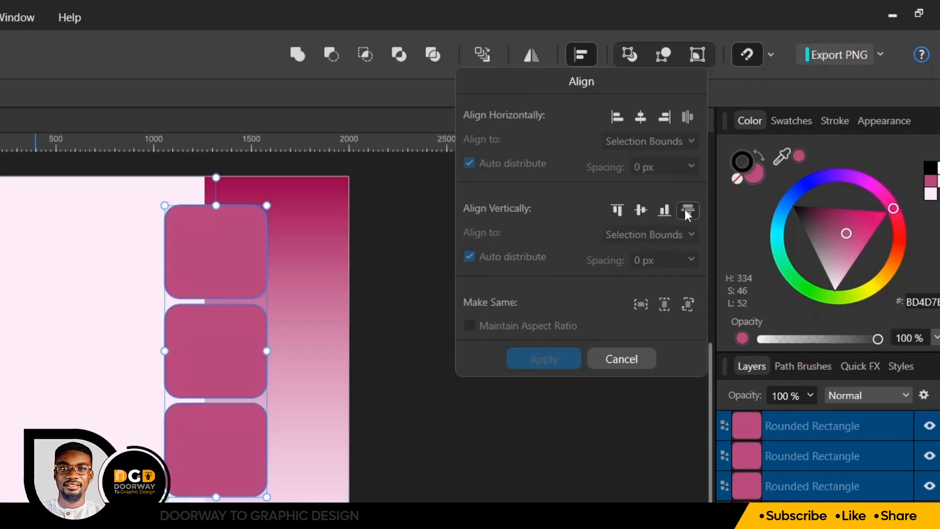
left_click(684, 209)
left_click(687, 209)
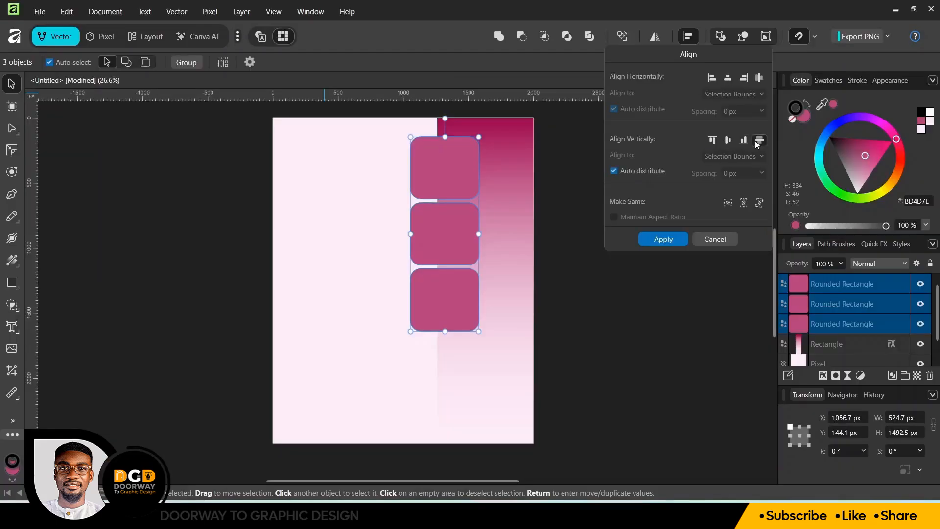
left_click(668, 239)
key("ctrl+plus")
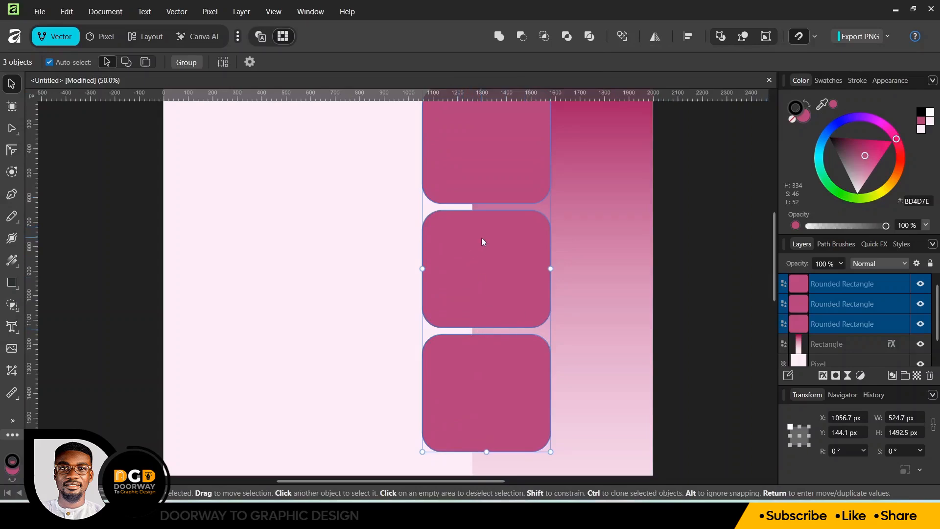
key("ctrl+0")
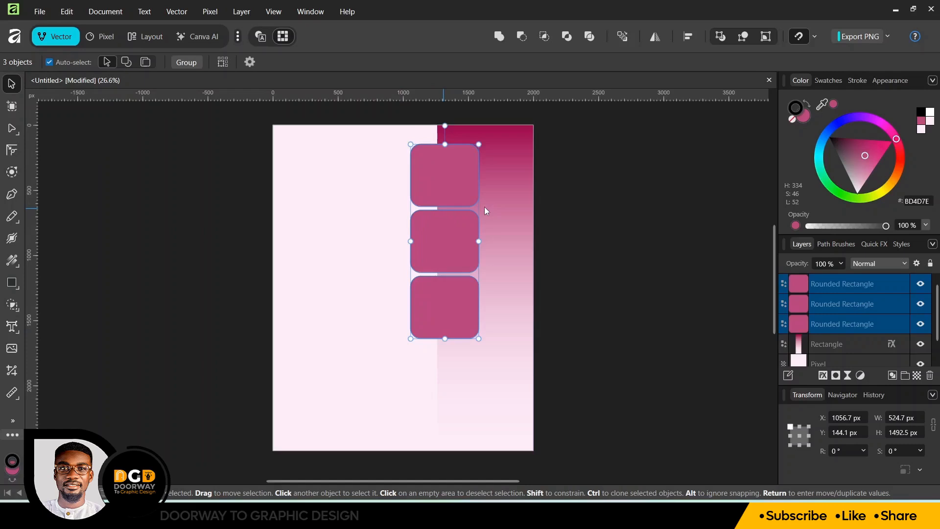
Float the Layers panel beside the page and place deco-1 from the flavor folder in File Explorer over the uppermost rounded rectangle
left_click_drag(778, 269, 570, 215)
left_click(223, 239)
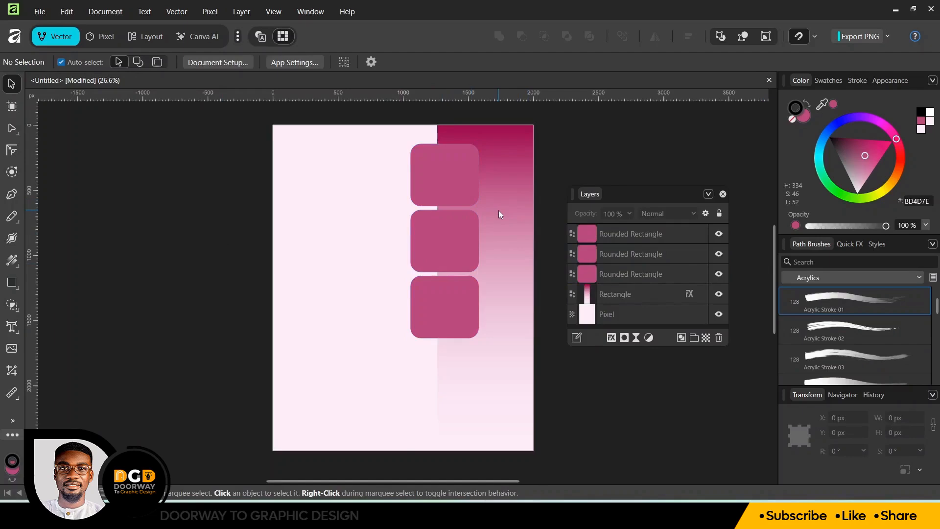
left_click(463, 184)
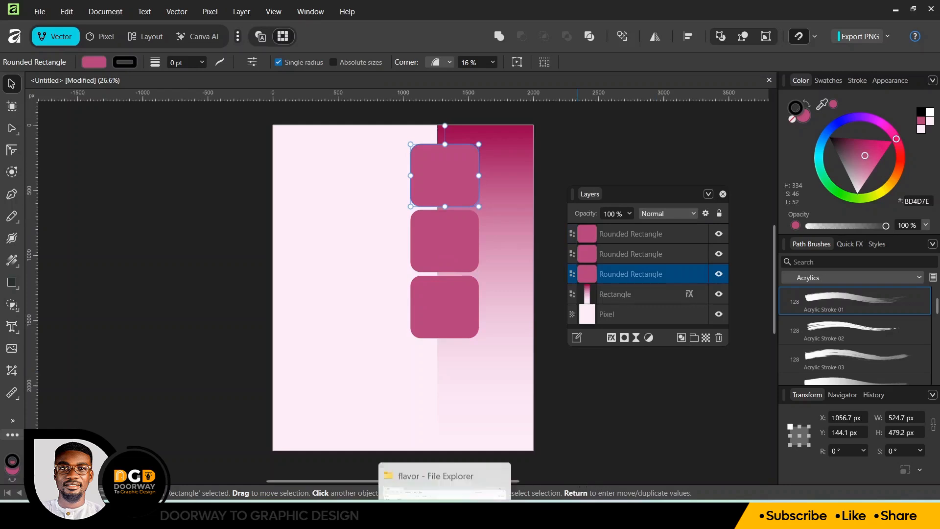
left_click(474, 516)
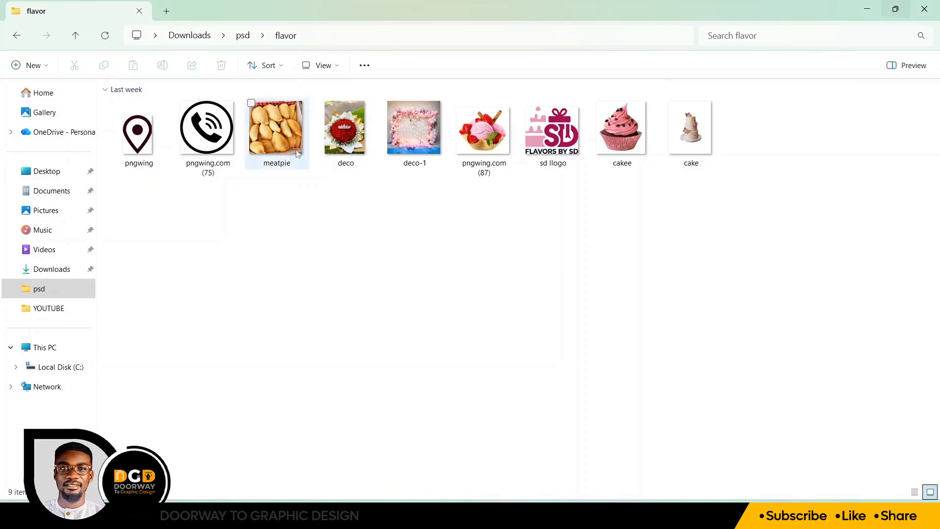
left_click_drag(413, 126, 655, 430)
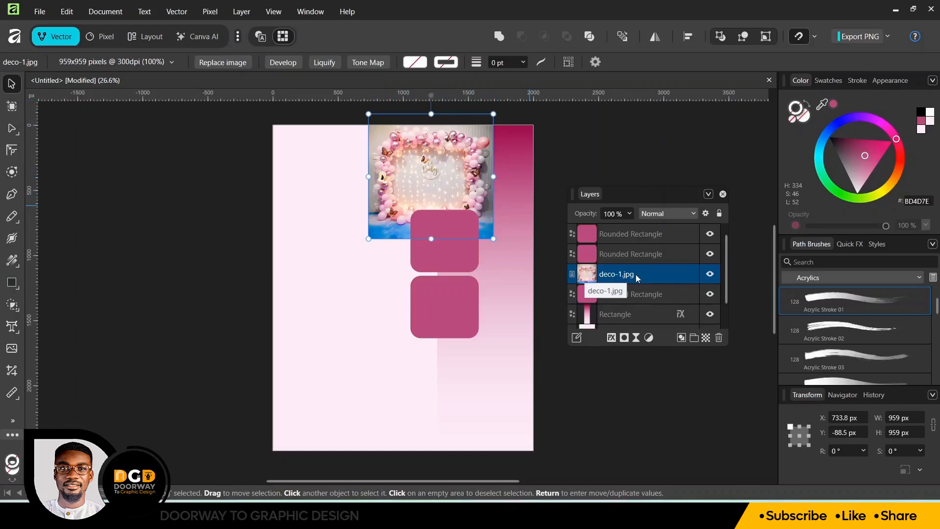
Clip deco-1.jpg inside the uppermost rounded rectangle and expand that layer to show the nested image
left_click_drag(635, 274, 631, 292)
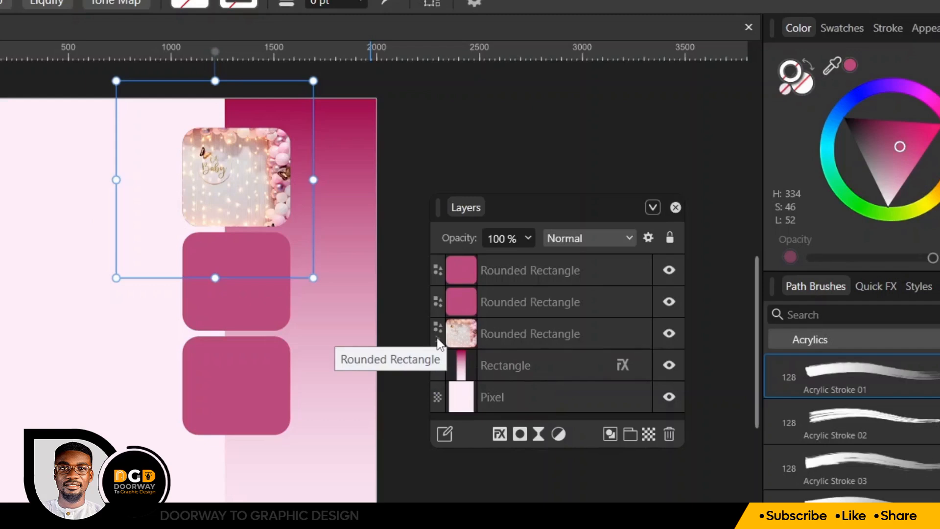
left_click(437, 339)
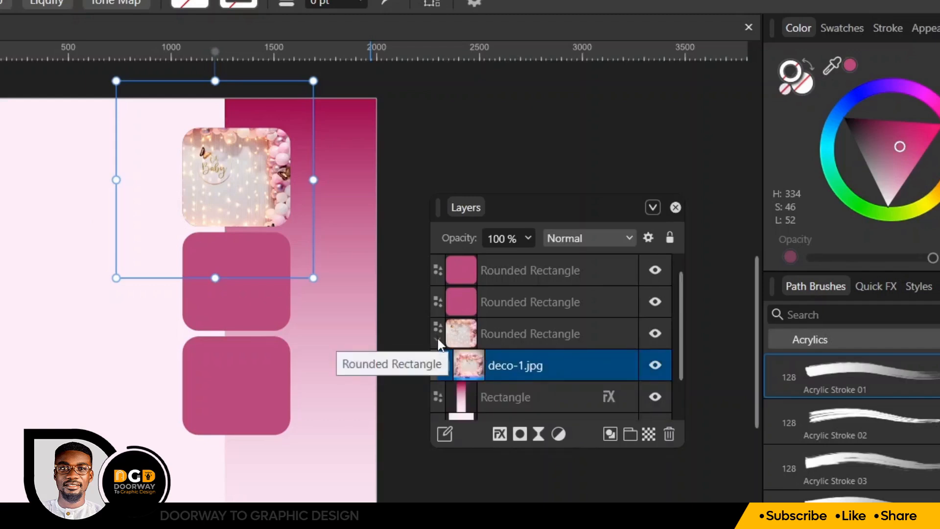
left_click(498, 335)
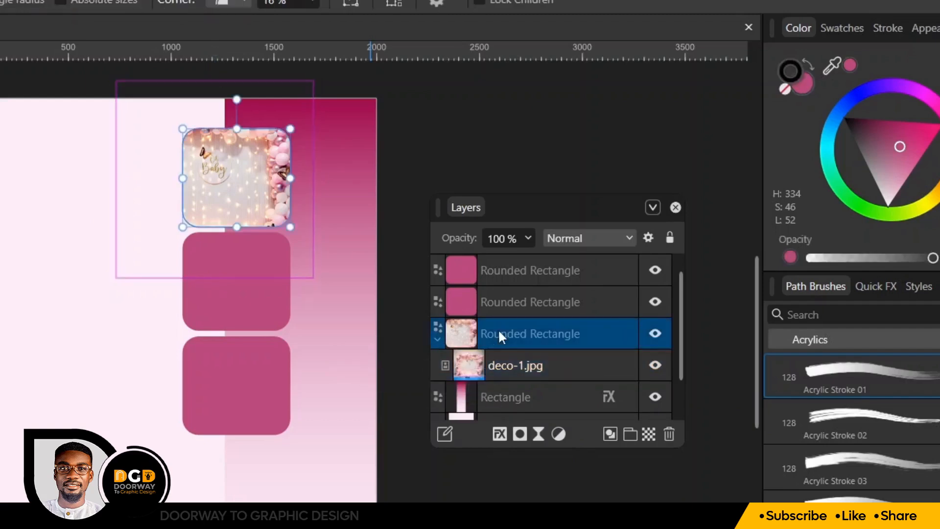
Scale the clipped deco-1.jpg down to about 574 px square and position it so it fills the uppermost rounded rectangle
left_click(507, 368)
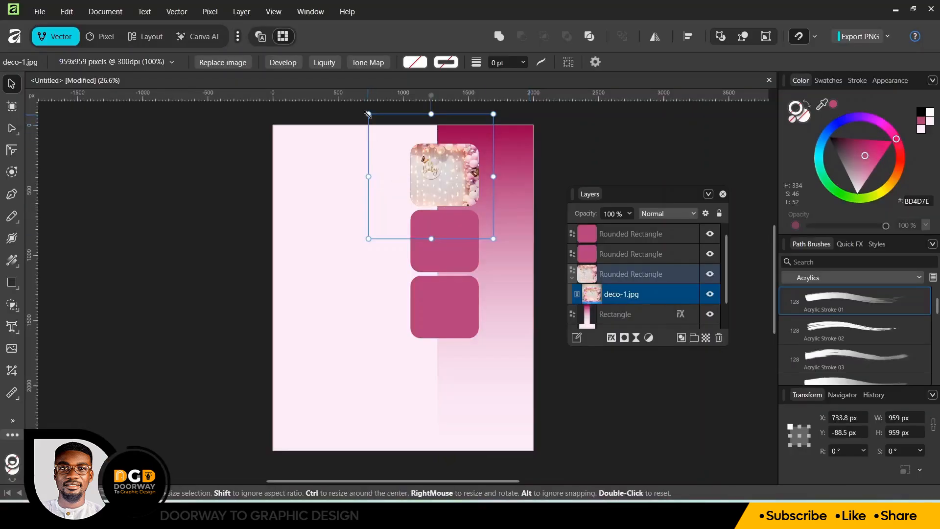
left_click_drag(367, 114, 398, 138)
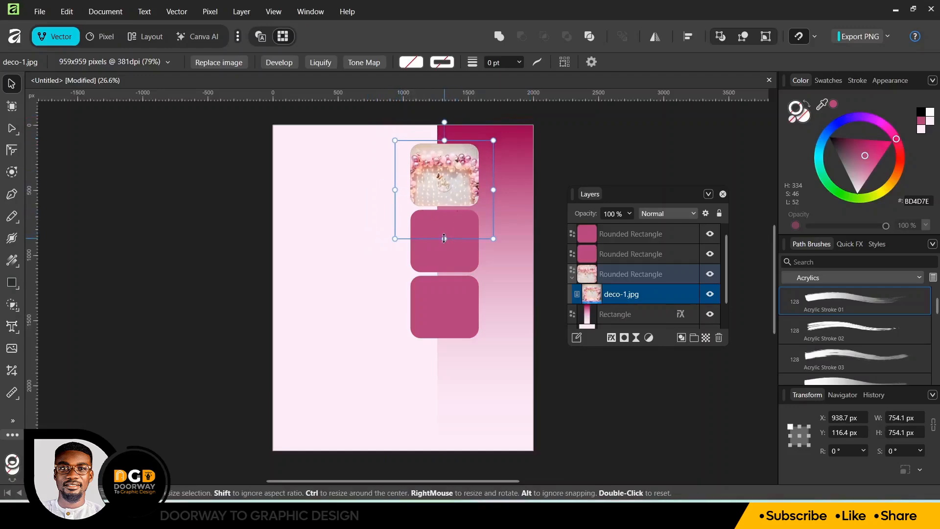
left_click_drag(444, 235, 444, 211)
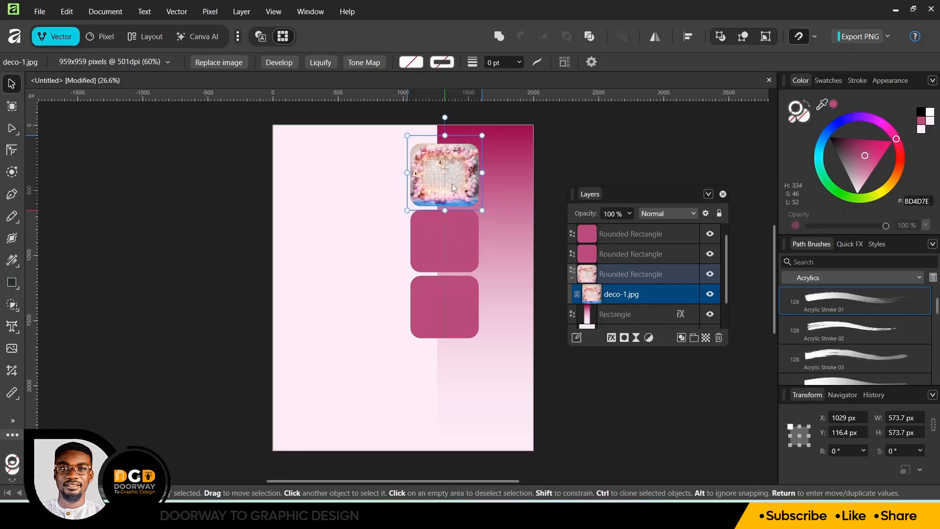
key("shift+Down")
key("shift+Down")
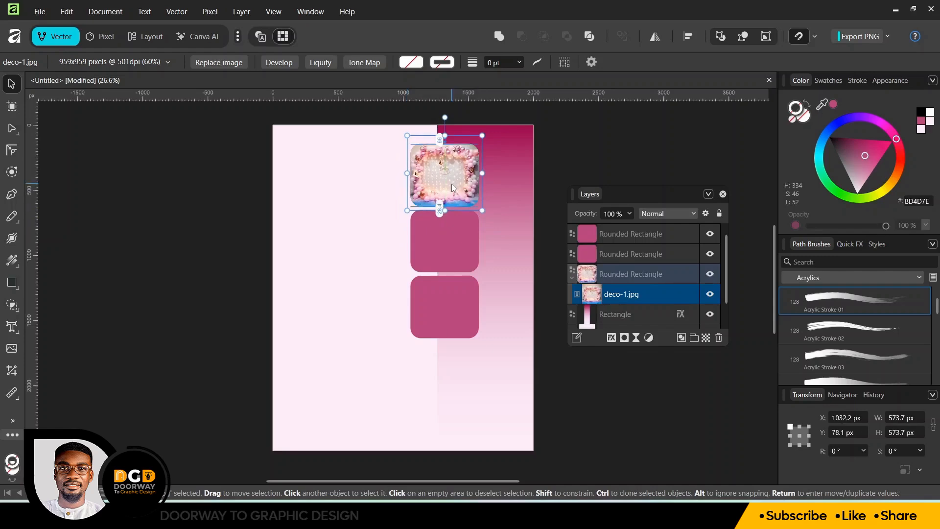
left_click(567, 156)
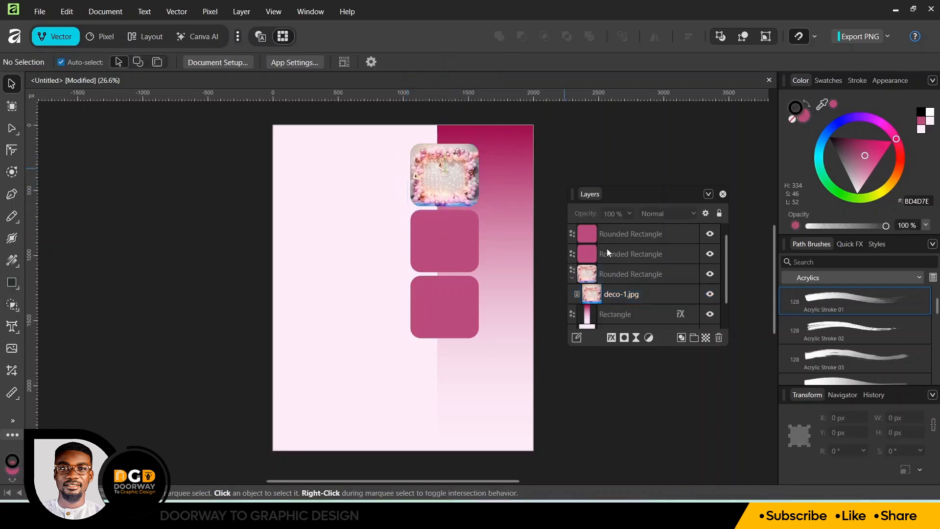
Place deco from the flavor folder over the middle rounded rectangle at about 621 × 829 px
left_click(606, 248)
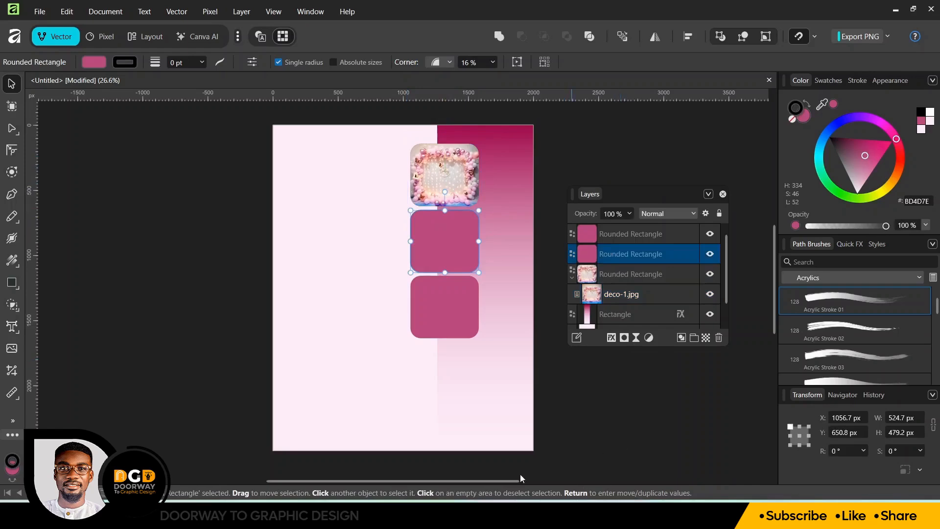
key("alt+Tab")
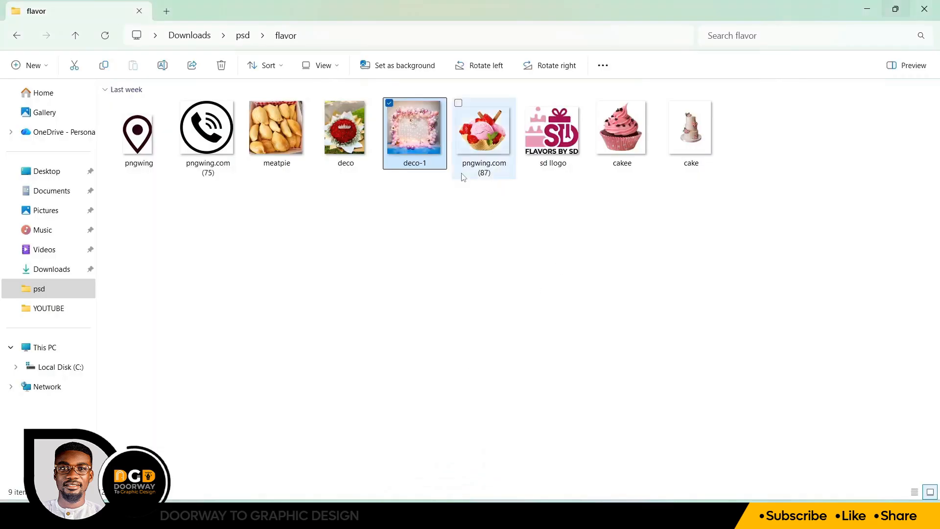
left_click_drag(349, 133, 445, 247)
left_click_drag(443, 156, 444, 230)
left_click_drag(445, 273, 444, 219)
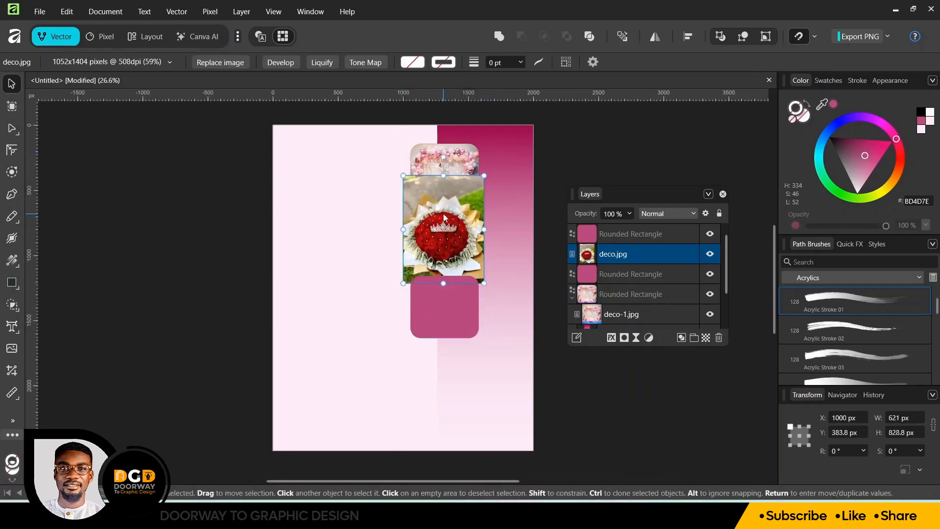
Clip deco.jpg inside the middle rounded rectangle and scale it down to about 582 × 776 px
left_click_drag(630, 253, 625, 277)
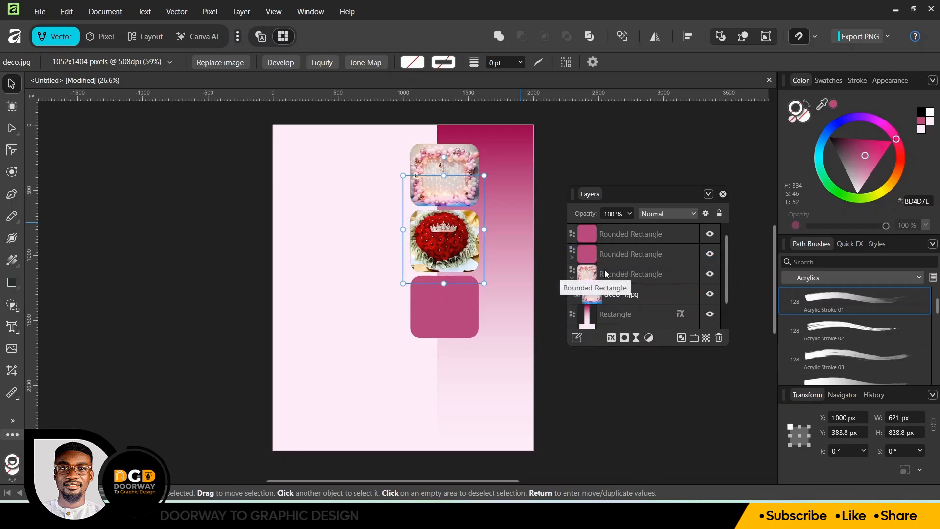
left_click(572, 256)
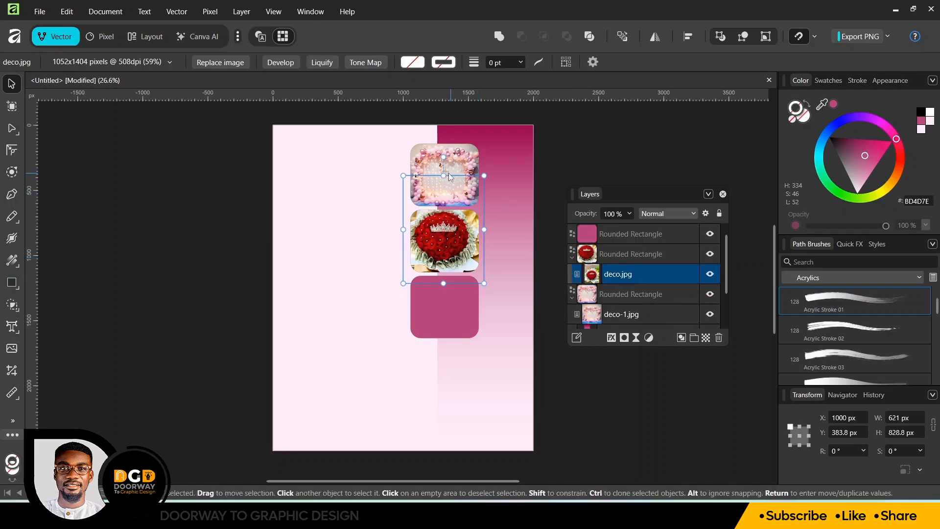
left_click_drag(443, 174, 444, 180)
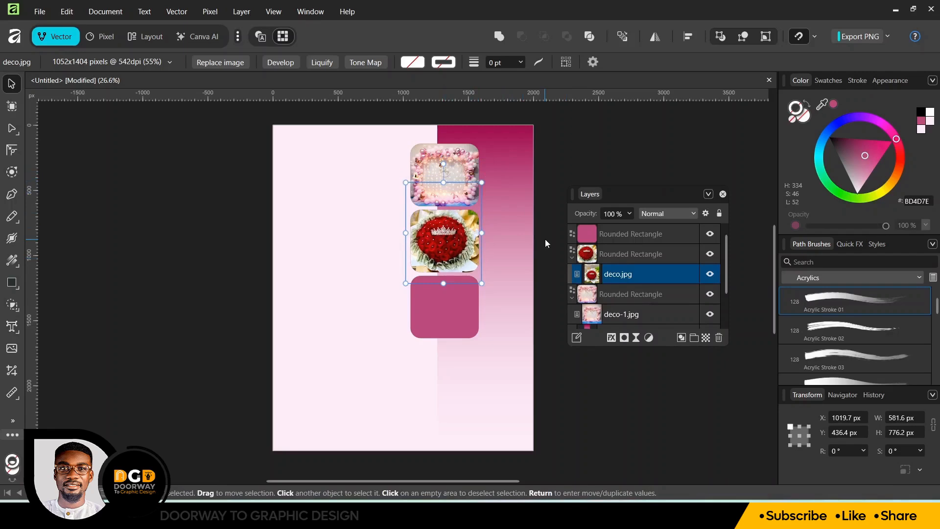
Place meatpie from the flavor folder over the lowest rounded rectangle at about 672 × 668 px and clip it inside that shape
left_click(458, 304)
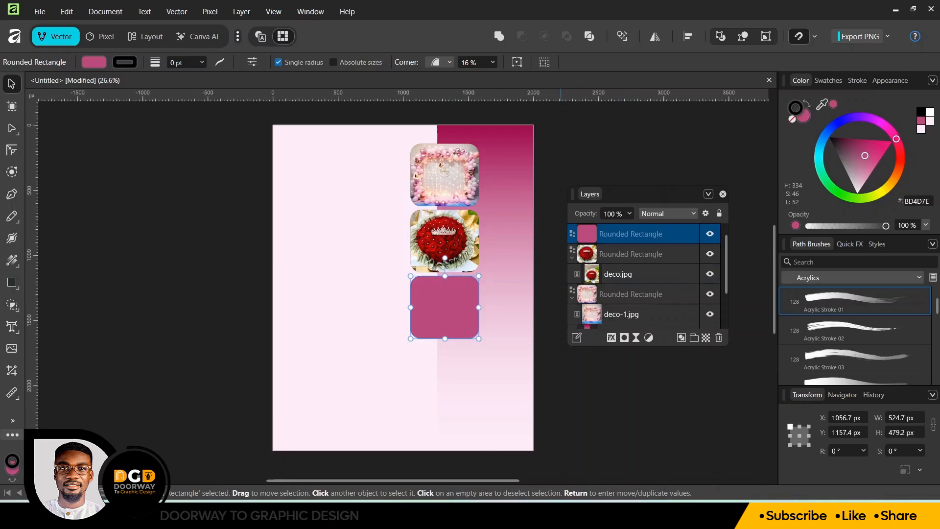
left_click(391, 465)
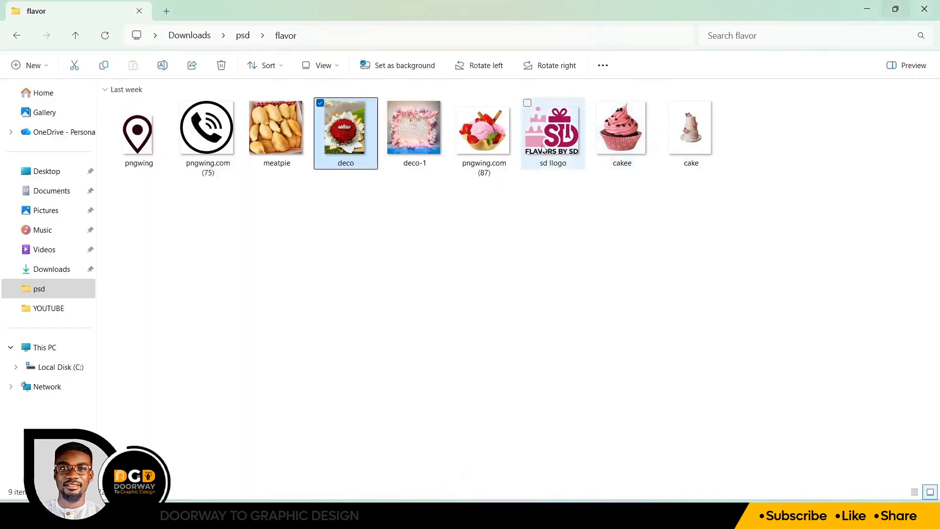
left_click_drag(271, 144, 435, 292)
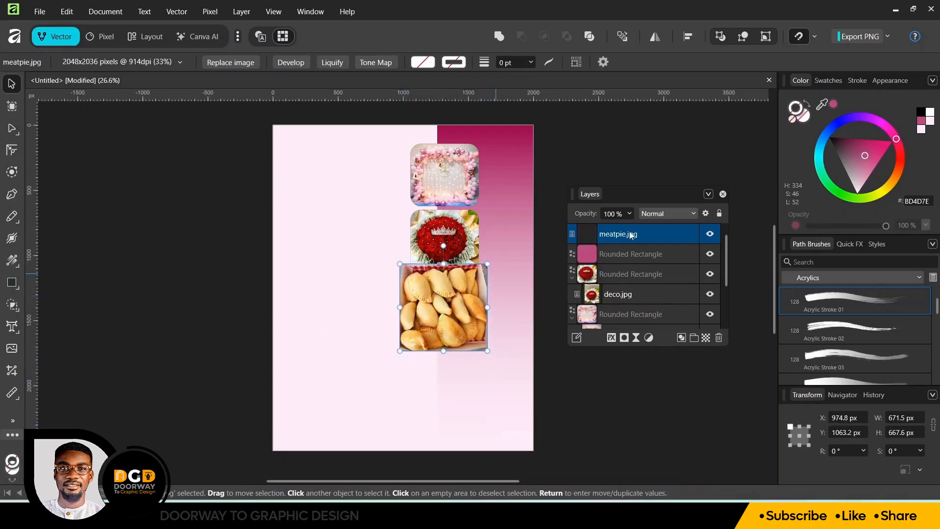
left_click_drag(624, 237, 624, 255)
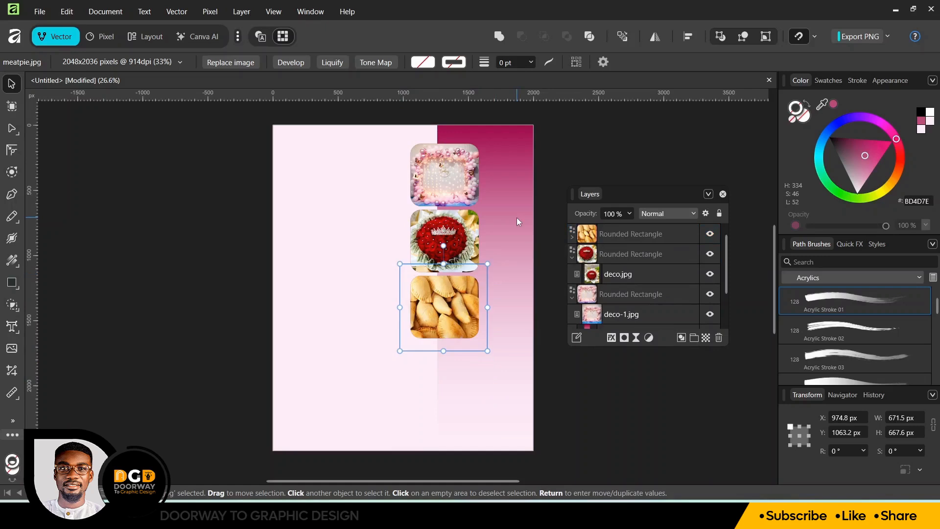
Add an outline layer effect to the uppermost rounded rectangle, with a radius of about 5.9 px and Outside alignment
left_click(442, 179)
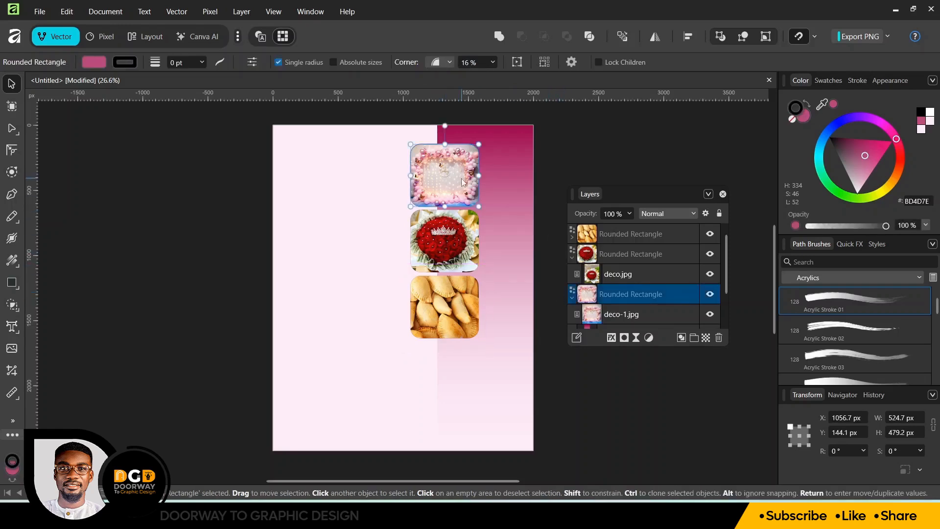
left_click(572, 297)
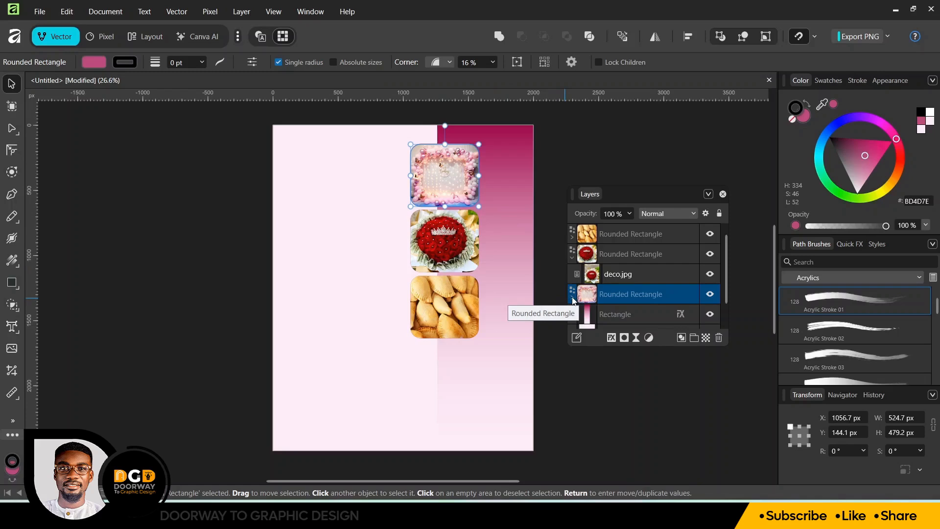
left_click(572, 298)
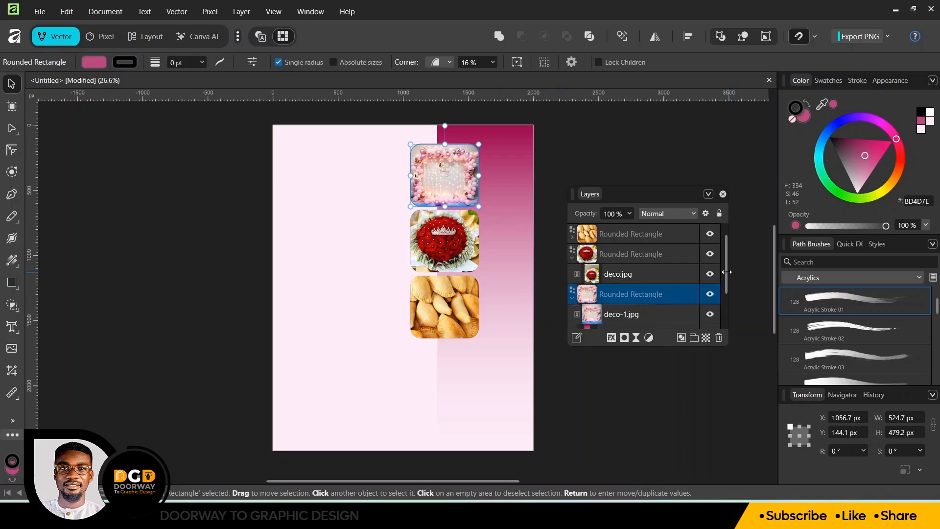
scroll(620, 273, "down", 1)
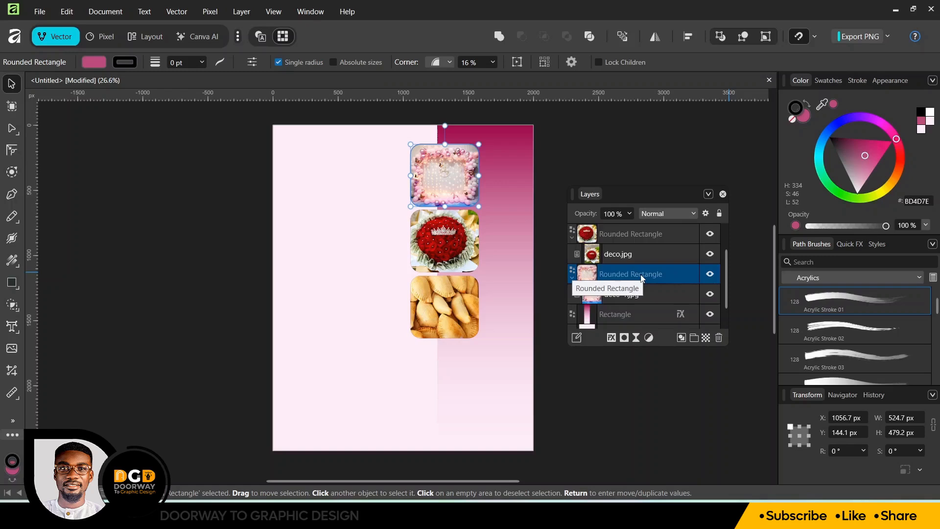
left_click(611, 338)
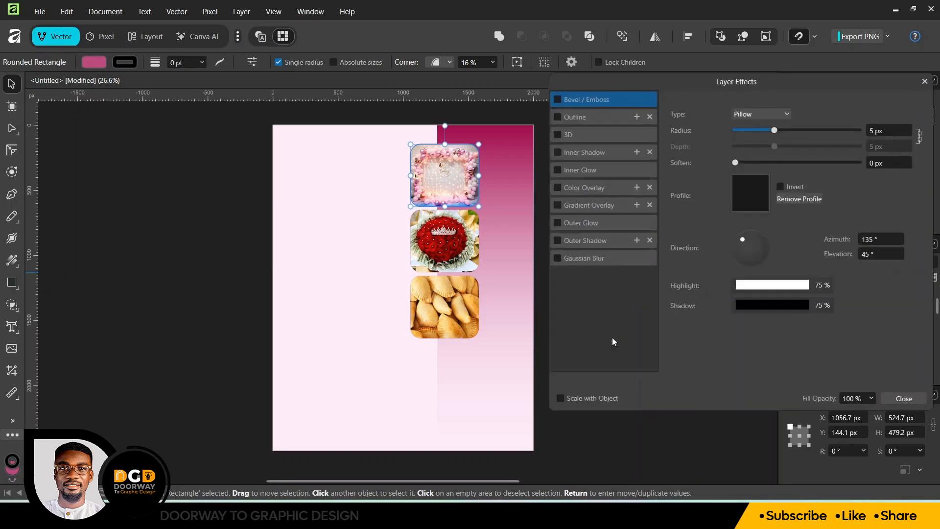
left_click(573, 118)
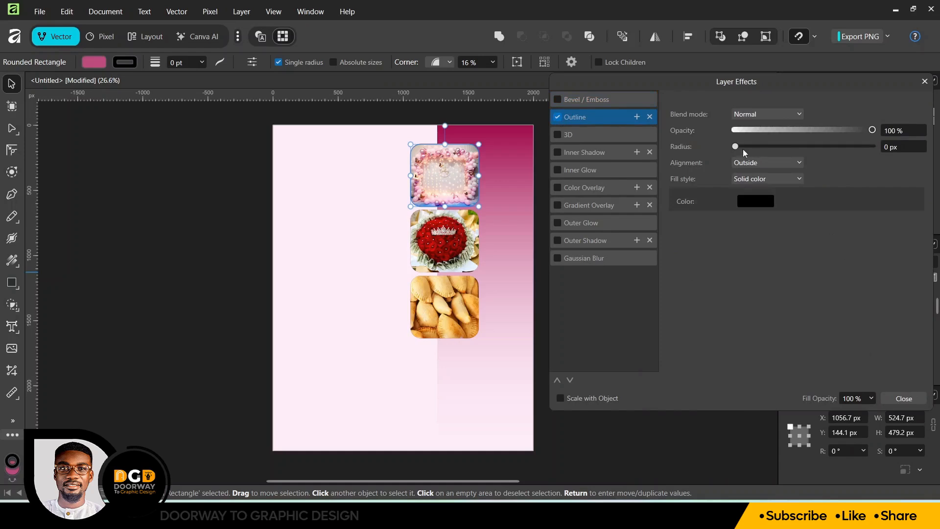
left_click_drag(736, 147, 782, 157)
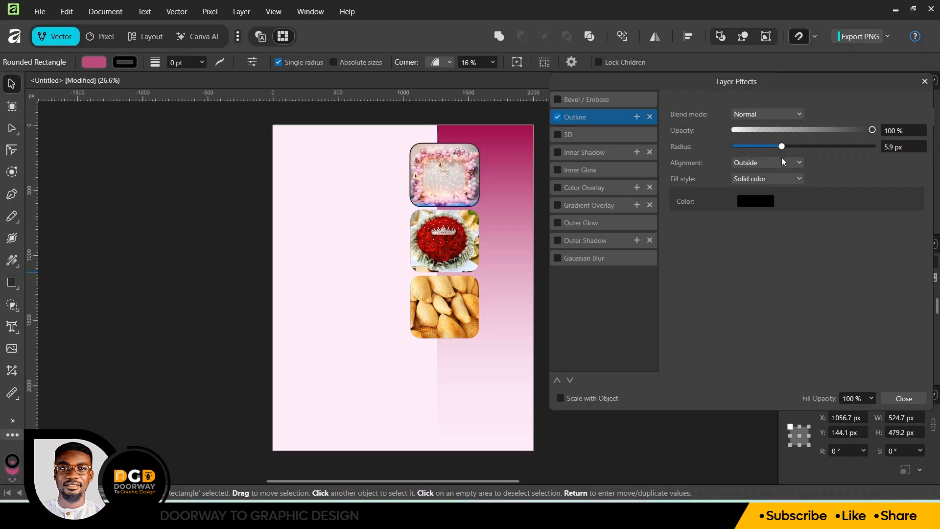
left_click(754, 164)
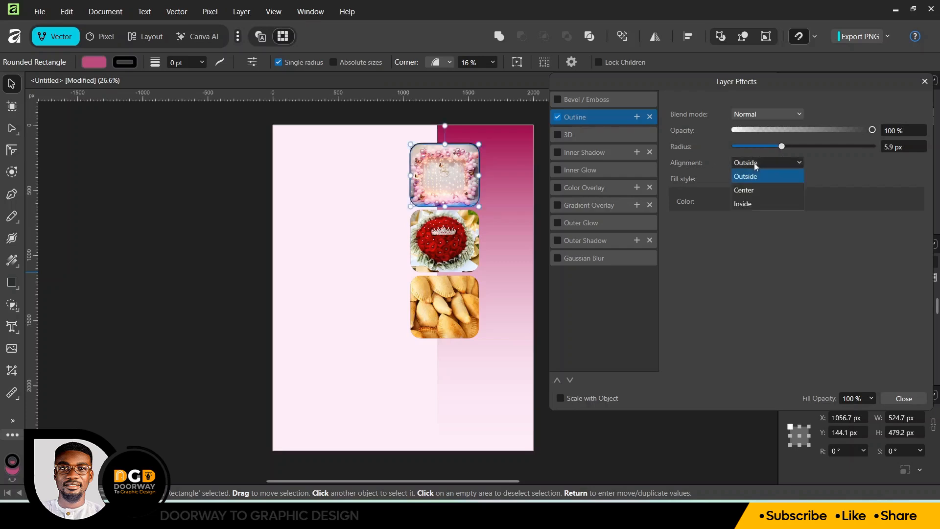
left_click(806, 156)
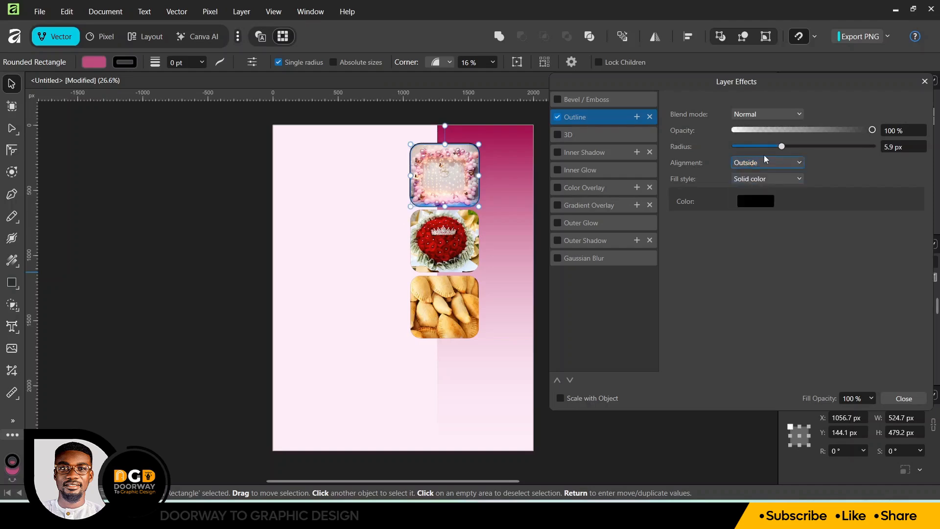
Color the uppermost rounded rectangle's outline pale pink using the Hue color model and set its radius to about 6.2 px
left_click(756, 205)
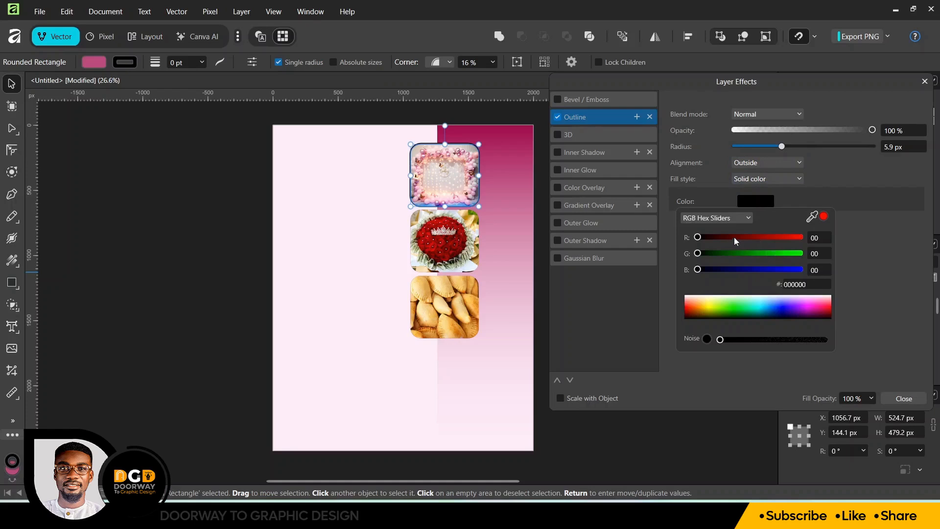
left_click(717, 219)
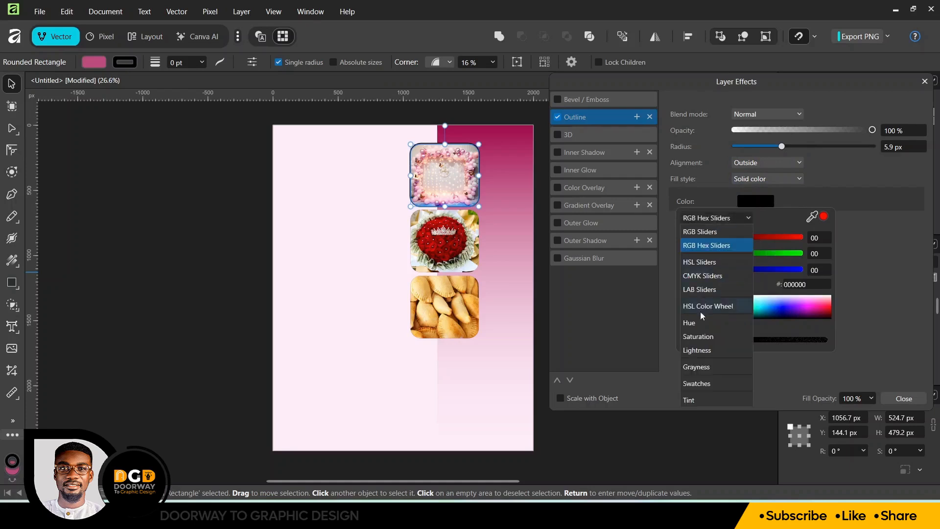
left_click(699, 324)
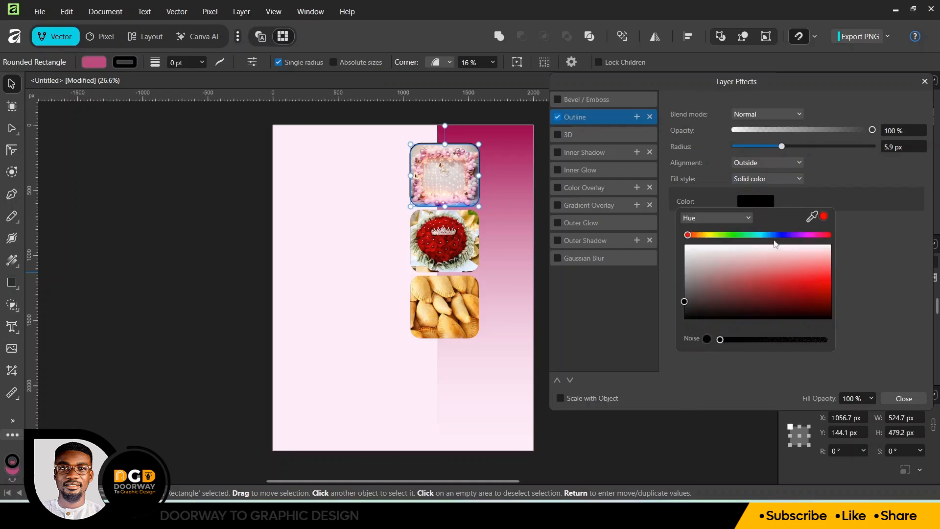
left_click(811, 234)
left_click_drag(813, 237, 824, 252)
left_click(827, 250)
left_click_drag(779, 147, 782, 149)
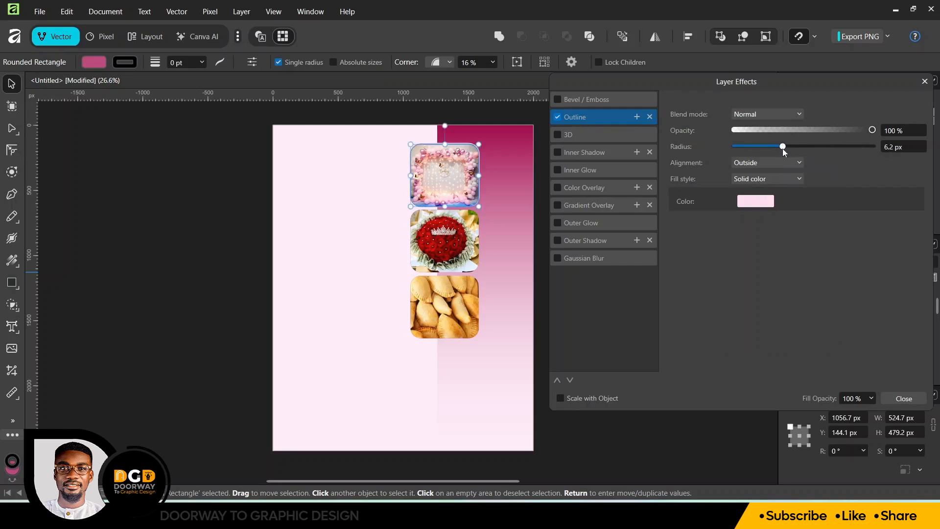
Add a second outline effect to the uppermost rounded rectangle with a radius of about 21.1 px
key("ctrl+plus")
key("ctrl+plus")
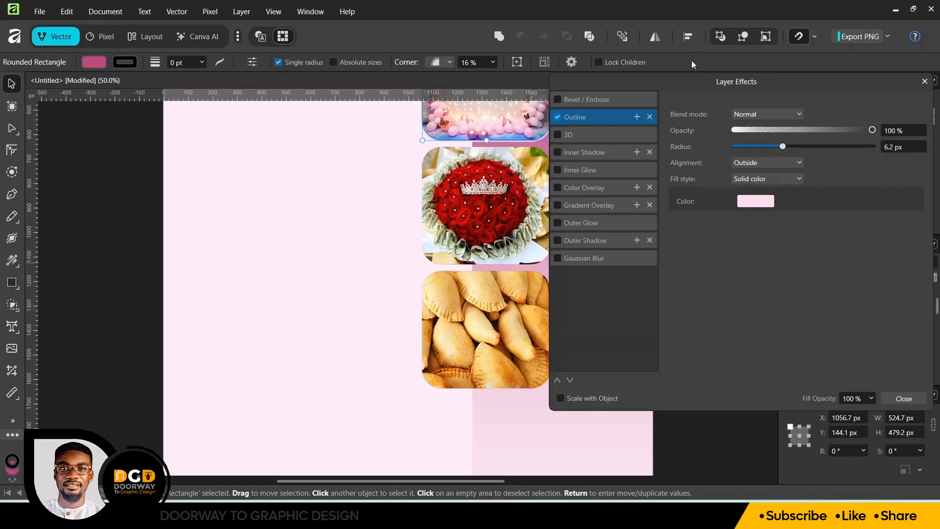
left_click_drag(684, 82, 903, 280)
left_click_drag(774, 252, 768, 208)
left_click_drag(845, 278, 647, 119)
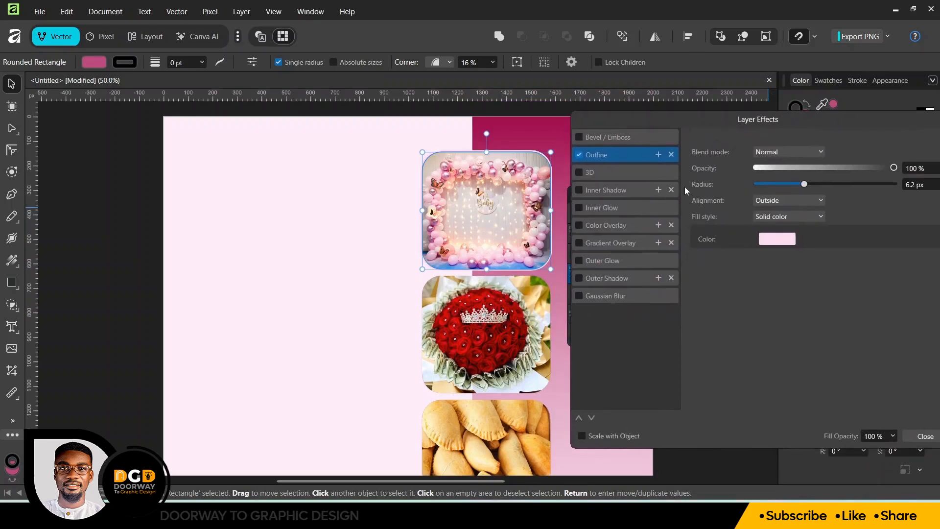
left_click(658, 155)
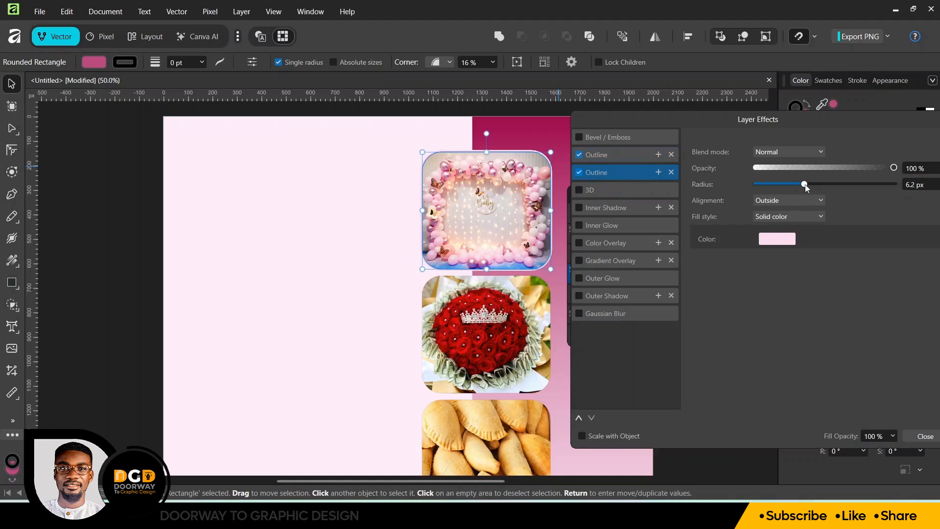
left_click_drag(805, 185, 832, 190)
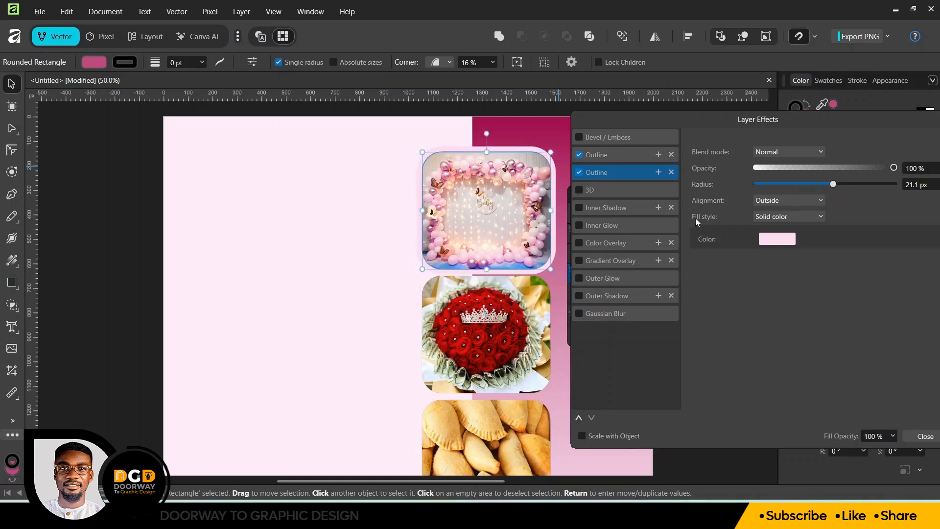
Change the second outline's fill style to a linear gradient at a 90° angle
left_click(769, 221)
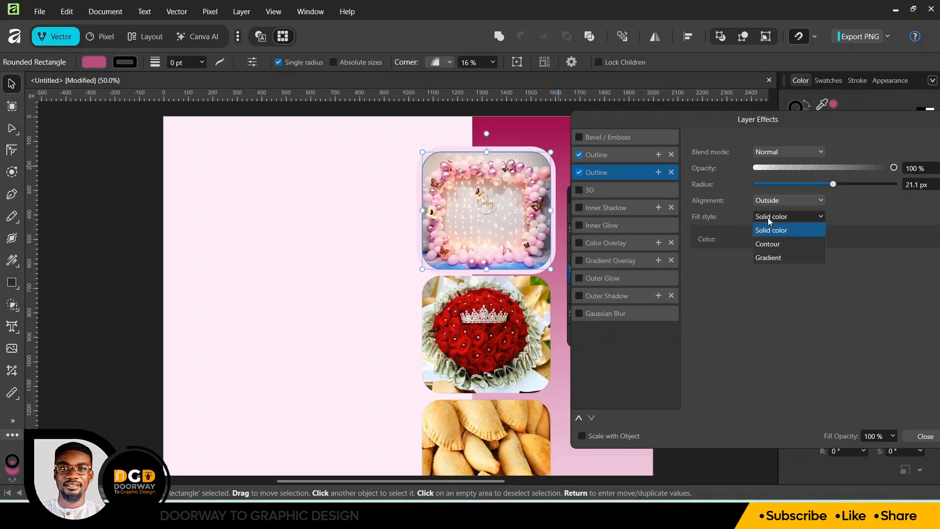
left_click(766, 258)
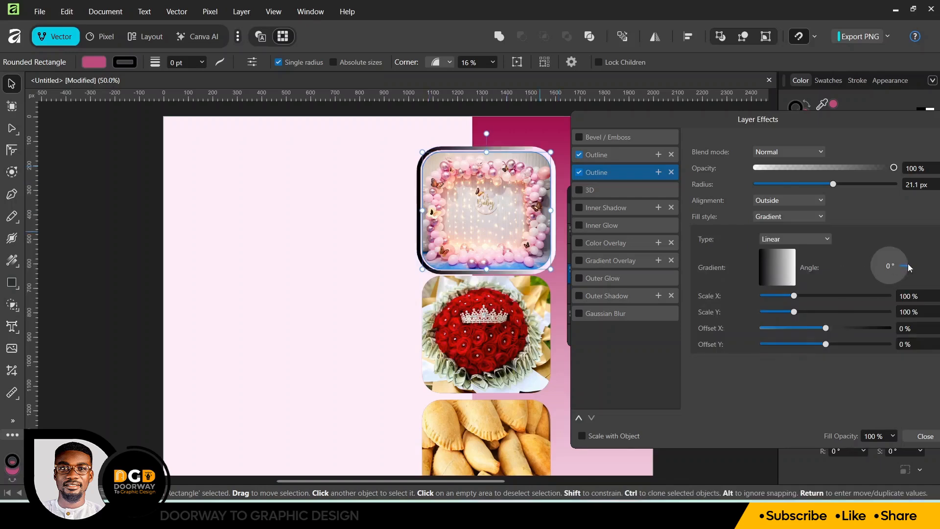
left_click_drag(906, 263, 892, 246)
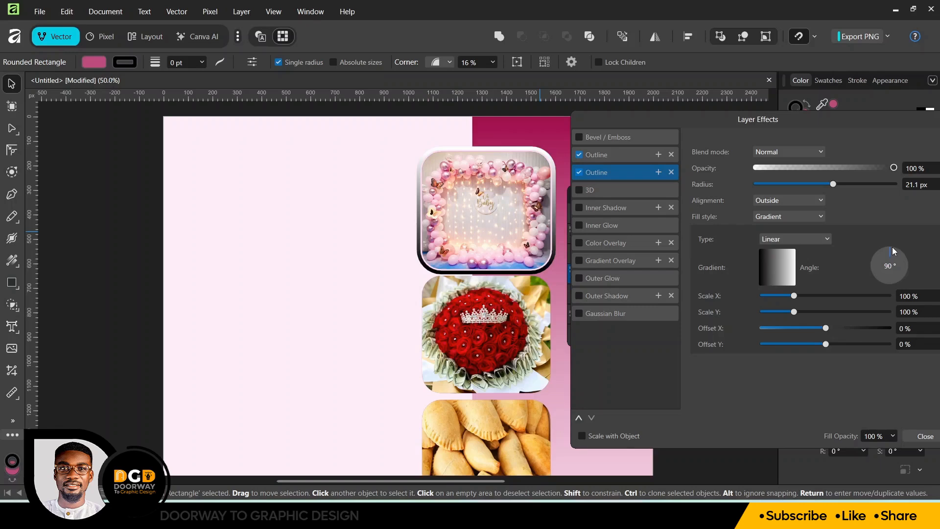
Color the starting stop of the second outline's gradient dark magenta
left_click(780, 272)
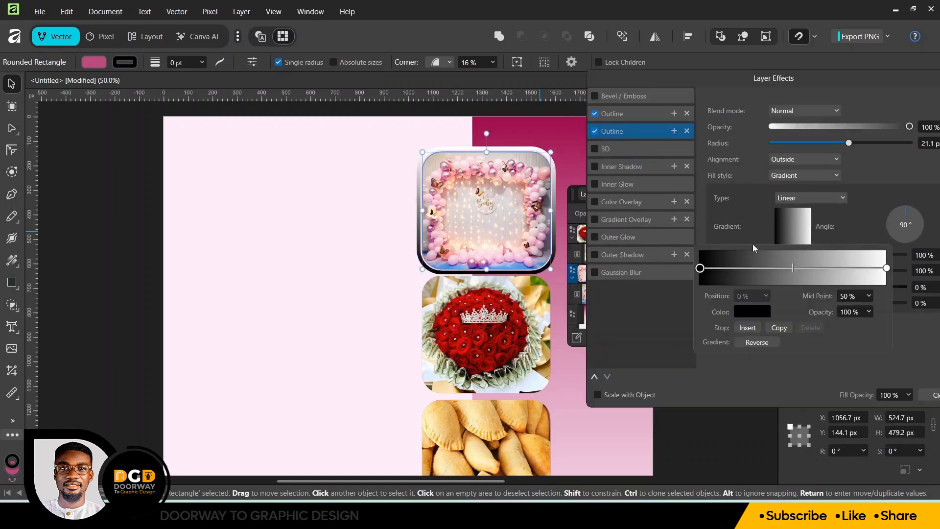
left_click(747, 312)
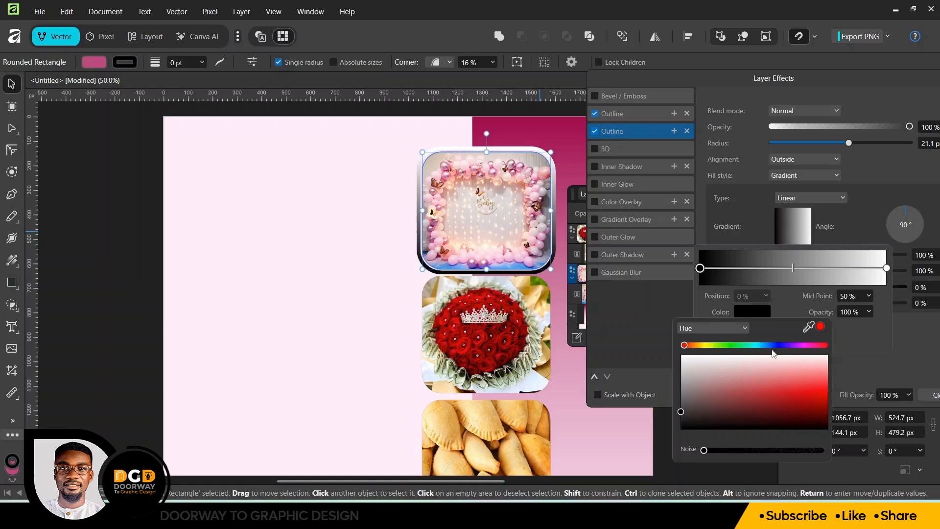
left_click(810, 344)
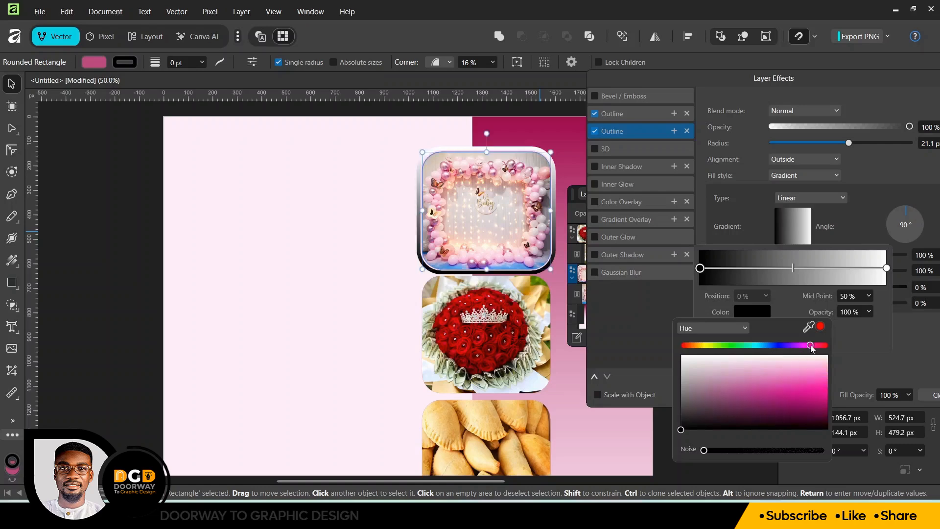
left_click(821, 413)
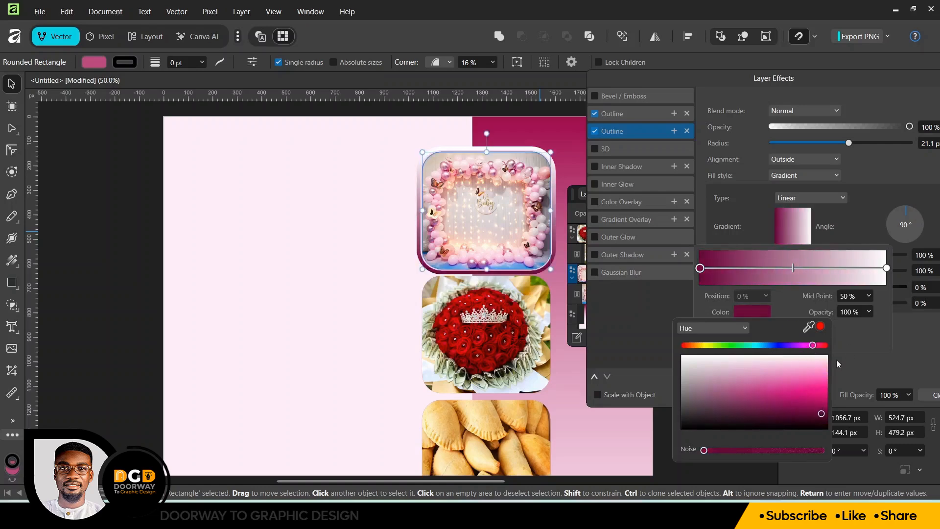
left_click(747, 313)
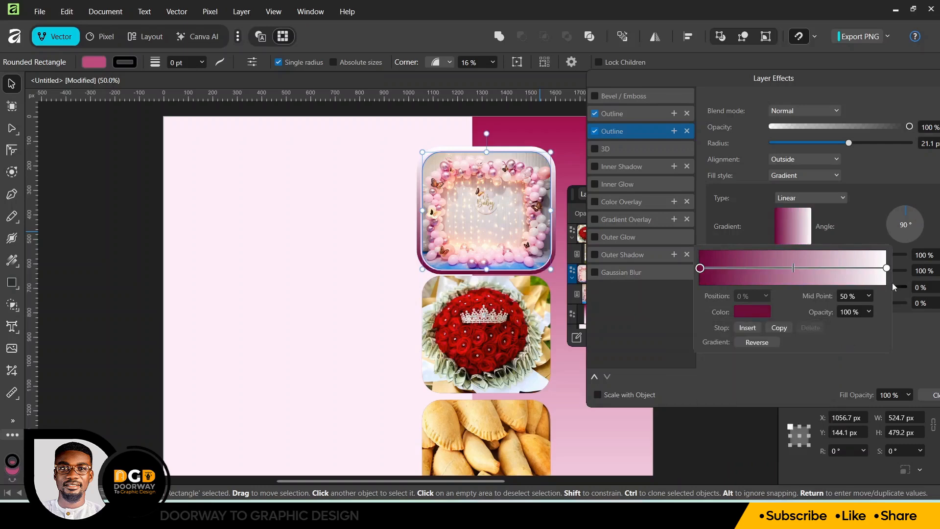
Color the end stop of the second outline's gradient pale pink using the Hue color model
left_click(886, 268)
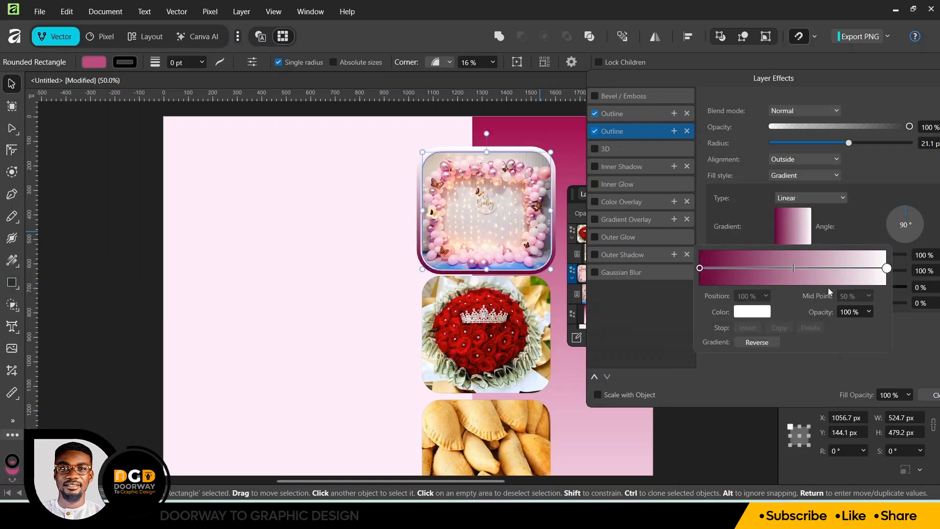
left_click(760, 311)
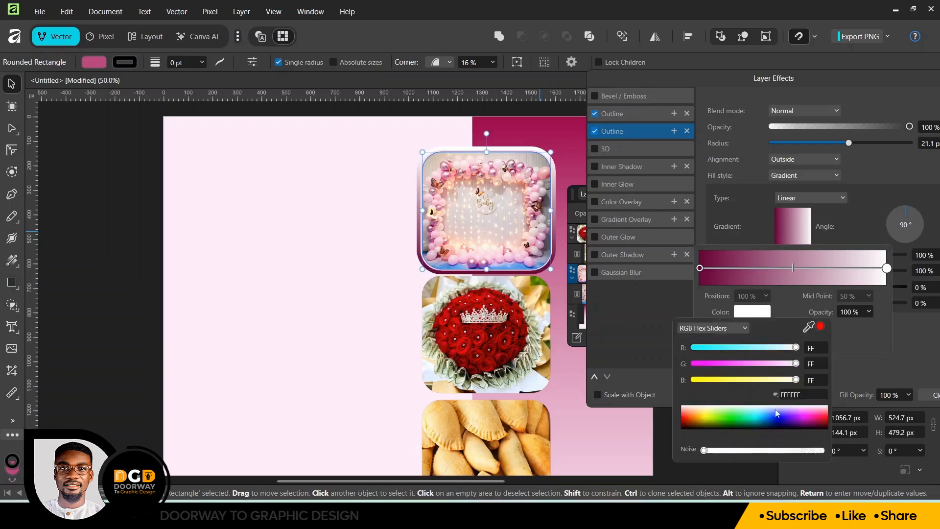
left_click(744, 328)
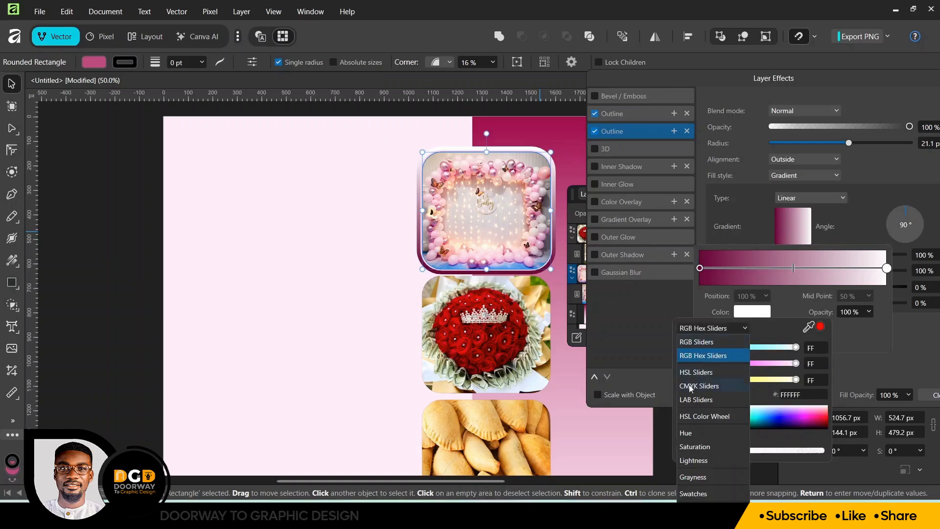
left_click(699, 429)
mouse_move(800, 345)
left_mouse_down()
mouse_move(815, 344)
mouse_move(806, 367)
mouse_move(811, 359)
left_mouse_up()
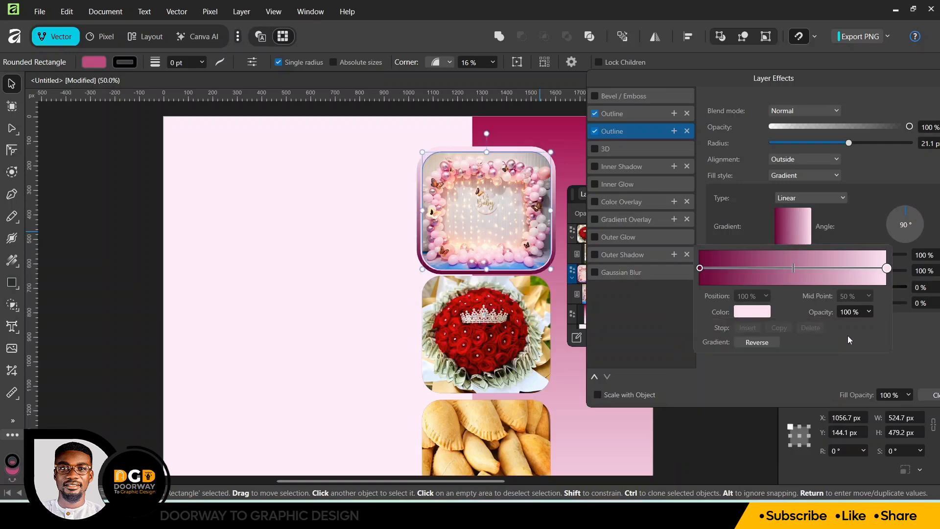
Set the outline gradient's midpoint to 43% and close the layer effects
left_click_drag(793, 268, 778, 270)
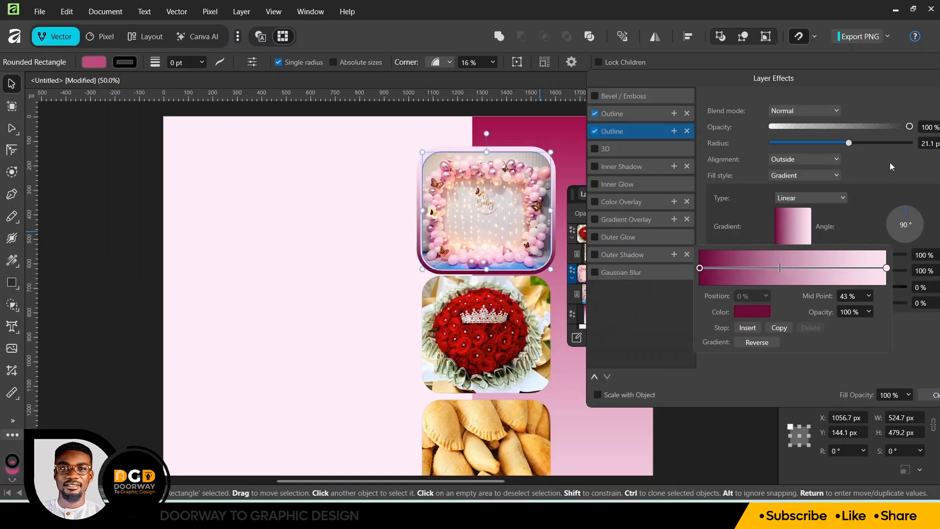
left_click(849, 77)
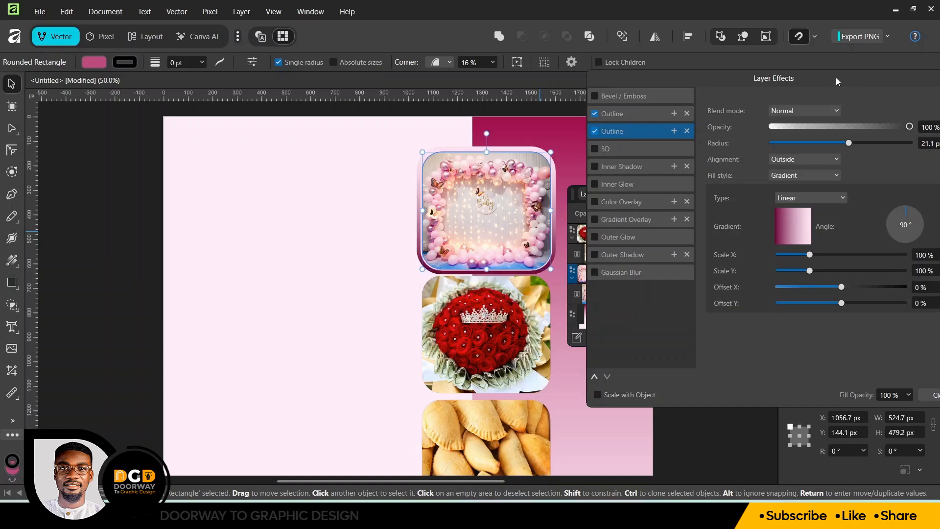
left_click_drag(836, 78, 745, 74)
left_click(842, 392)
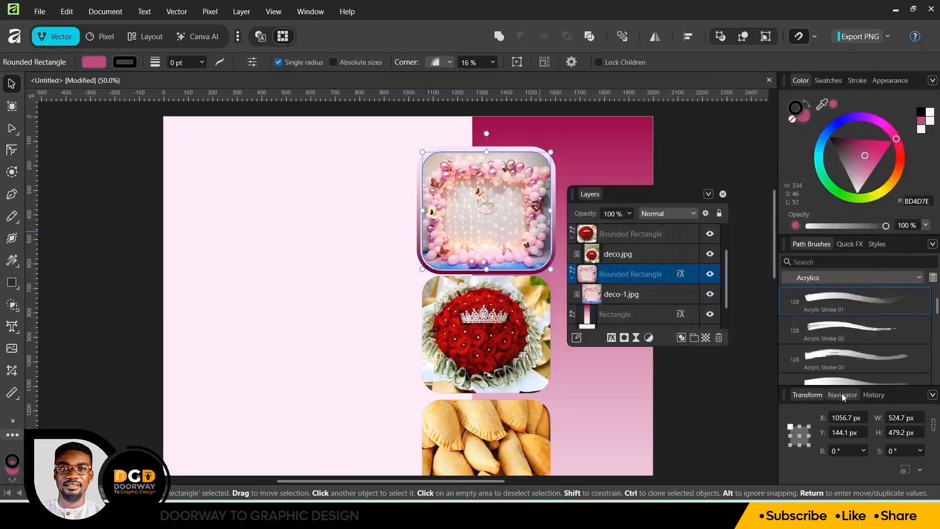
key("ctrl+0")
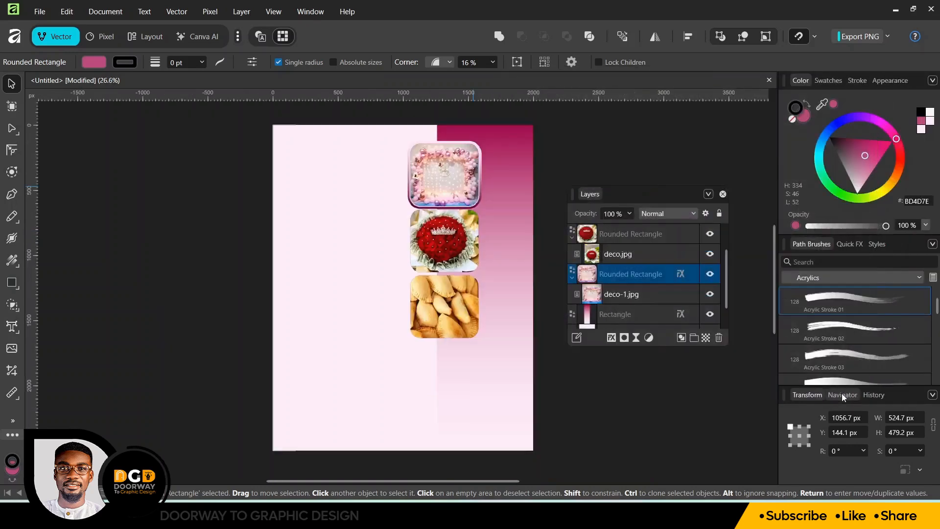
Copy the layer effects of the balloon-decoration photo frame onto the meat pie and red flower photo frames
left_click(556, 150)
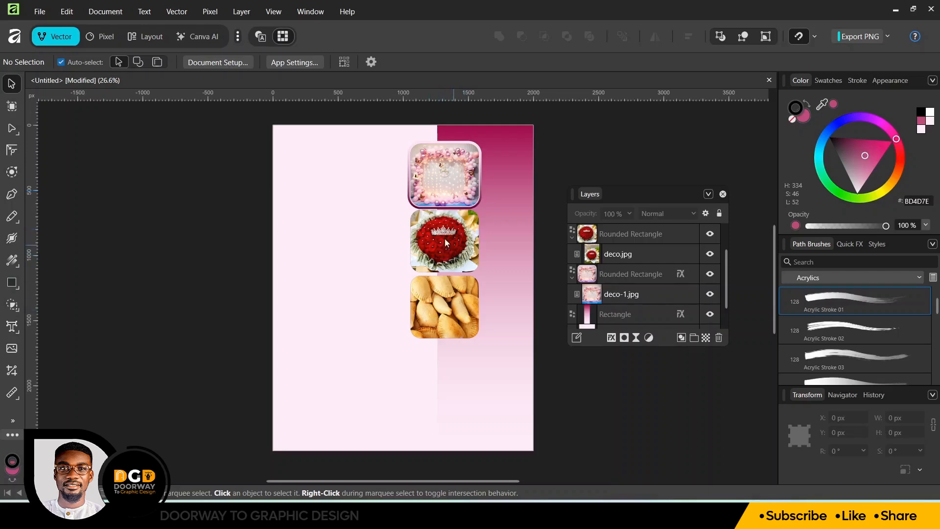
left_click(572, 237)
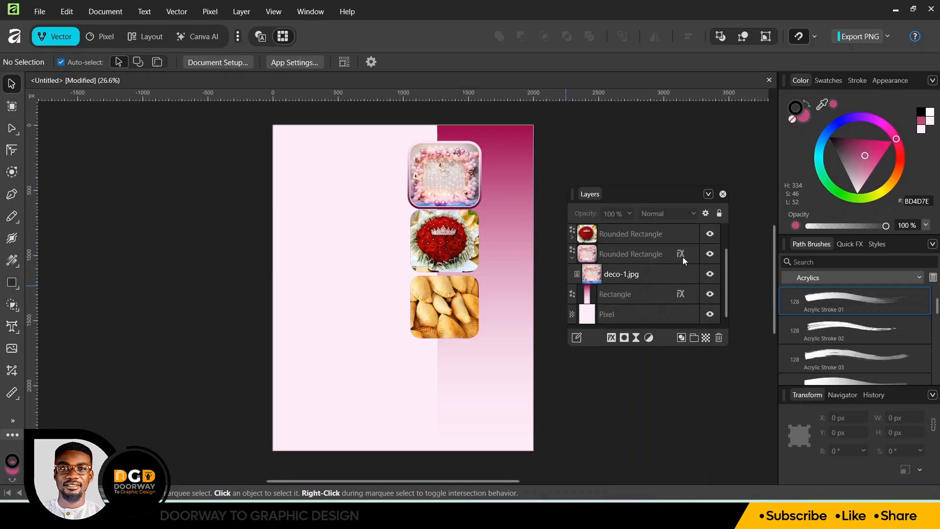
left_click(631, 254)
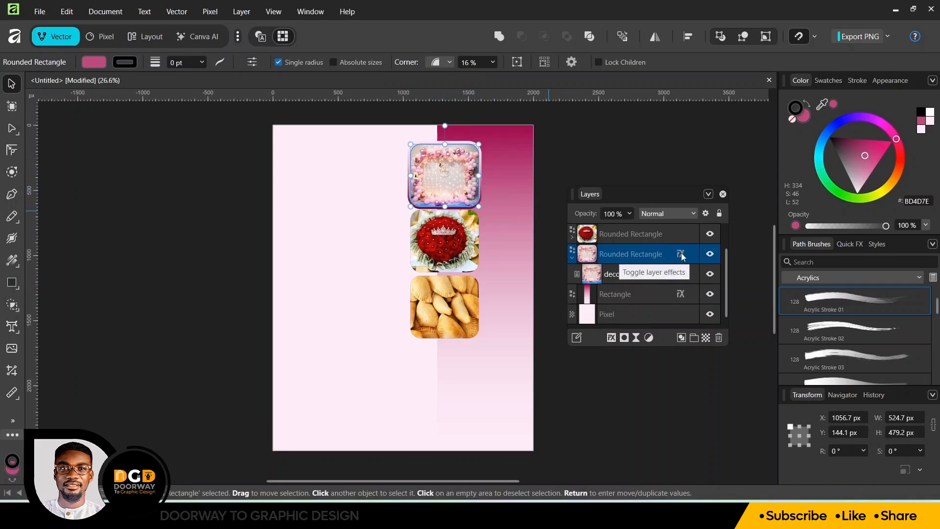
left_click_drag(683, 256, 677, 234)
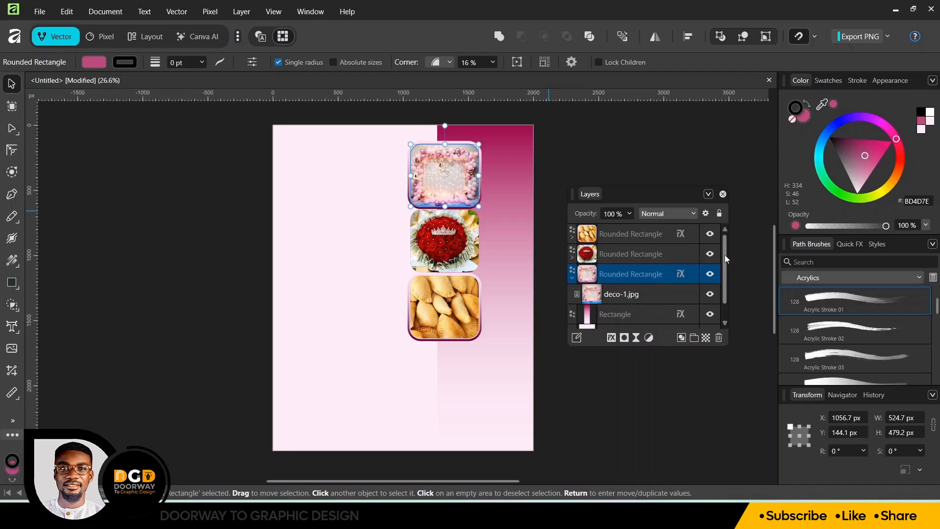
left_click_drag(681, 233, 680, 253)
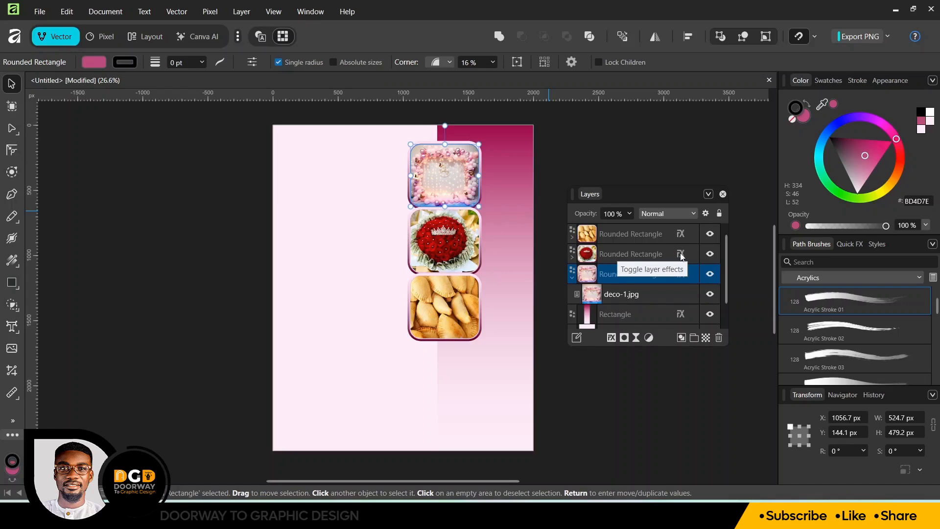
Move the two lower photo frames down together to about Y 670 px, widening the gap below the first frame
key("ctrl+=")
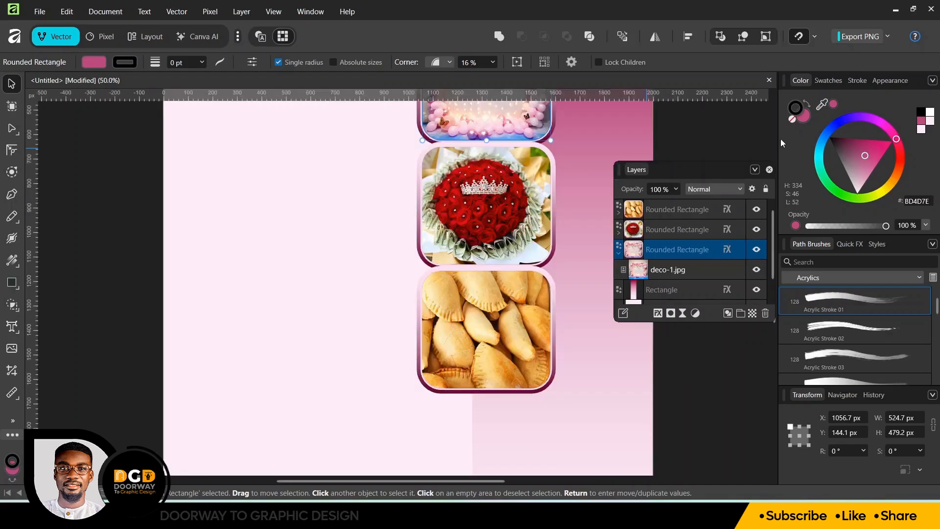
left_click_drag(730, 168, 205, 191)
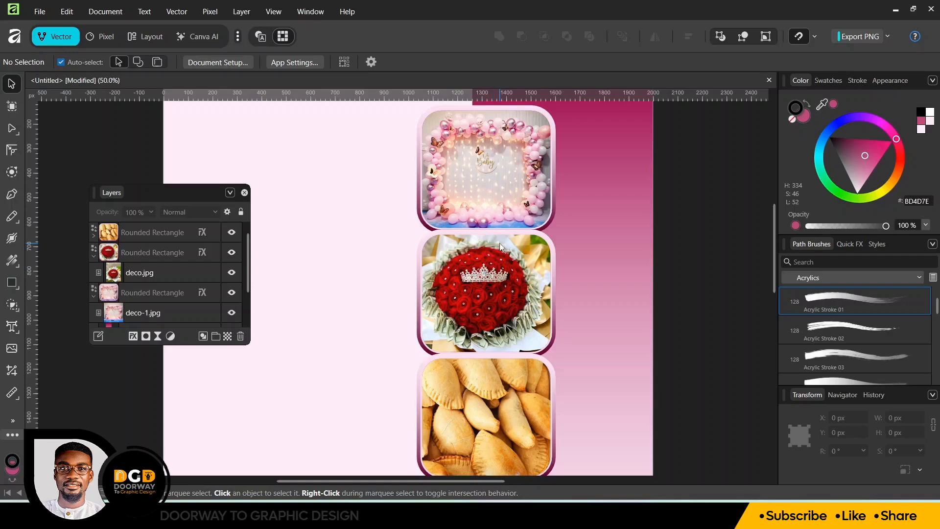
left_click(499, 242)
key("ctrl+minus")
left_click_drag(547, 281, 378, 362)
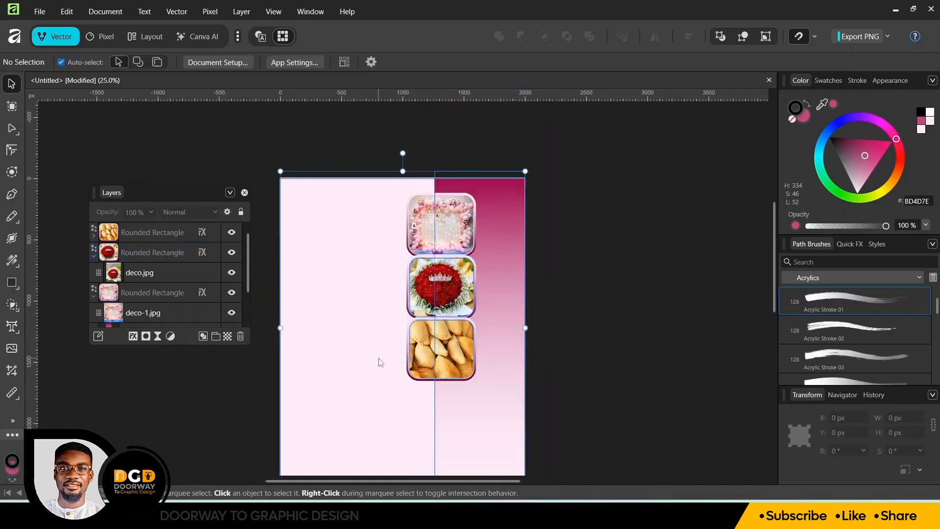
left_click(497, 336, "shift")
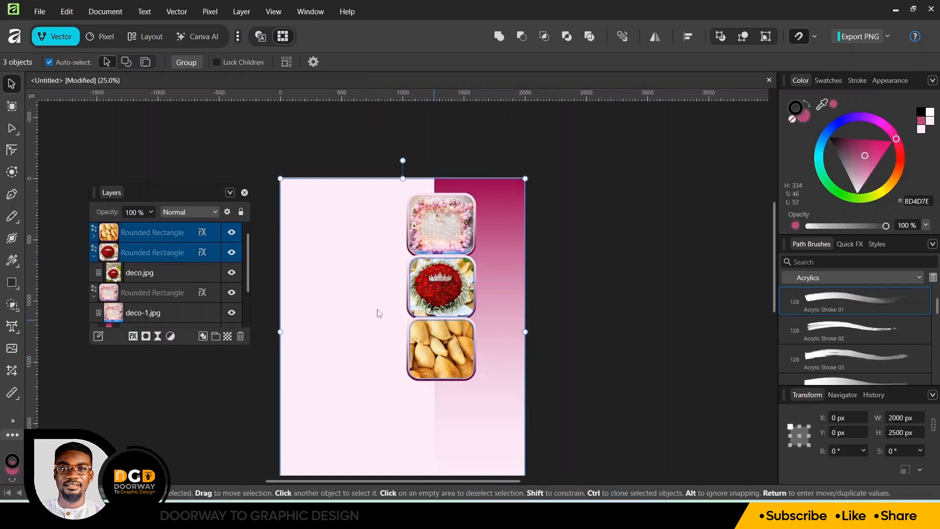
left_click(328, 309, "shift")
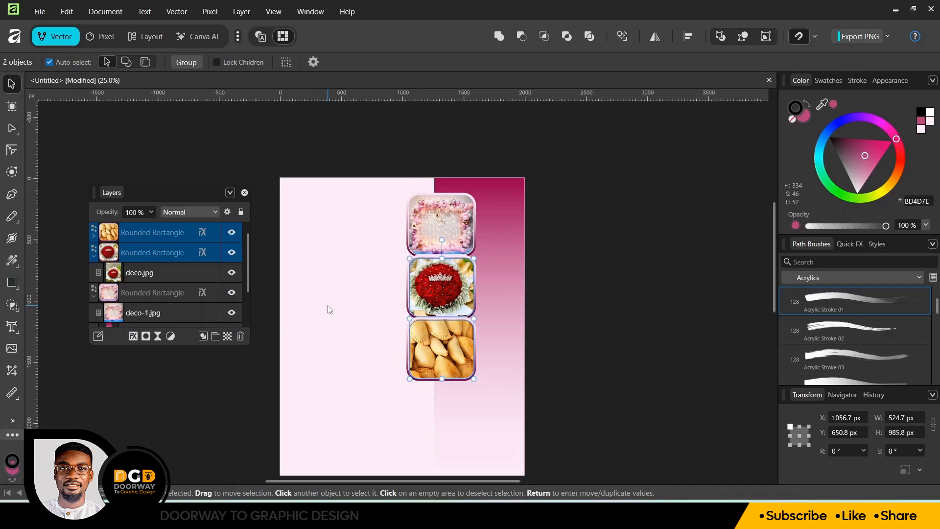
key("Down")
key("Down")
key("Down")
key("Down")
key("Down")
key("Down")
key("Down")
key("Down")
key("Down")
key("Down")
key("Down")
key("Down")
key("Down")
key("Down")
key("Down")
key("Down")
key("Down")
key("Down")
key("Down")
key("Down")
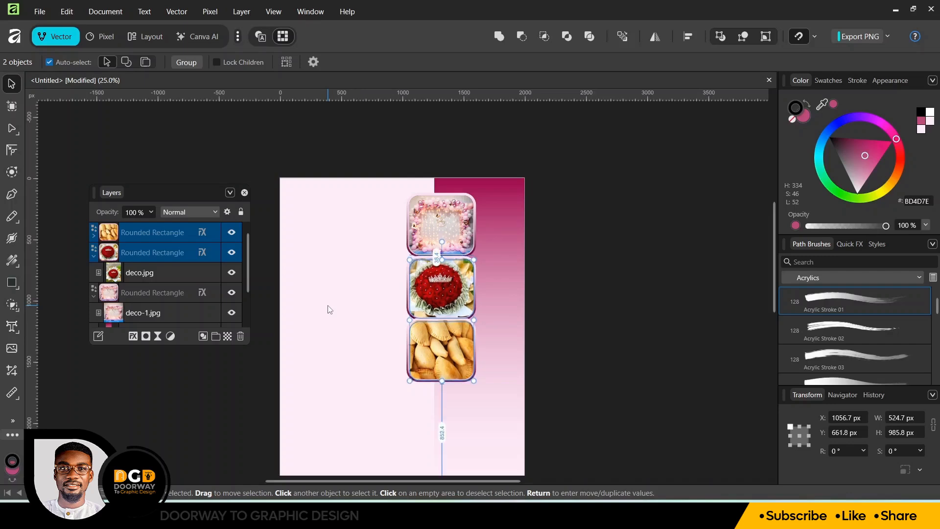
Move the meat pie photo frame down slightly to about Y 1189 px to even out the gaps between the frames
key("ctrl+plus")
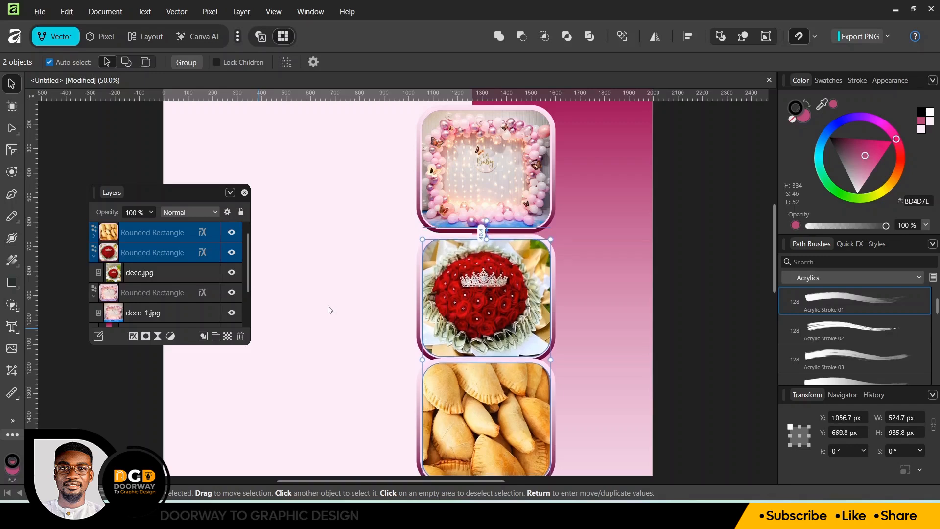
scroll(440, 313, "down", 3)
left_click(530, 316)
left_click_drag(510, 329, 510, 334)
key("ctrl+0")
left_click(610, 305)
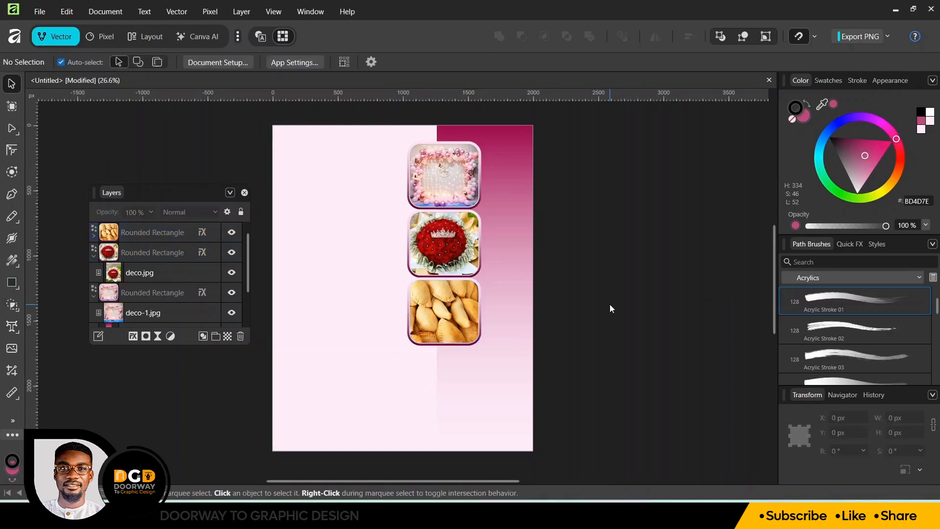
Select the pale background and the crimson gradient strip together and lock them
left_click_drag(576, 384, 212, 396)
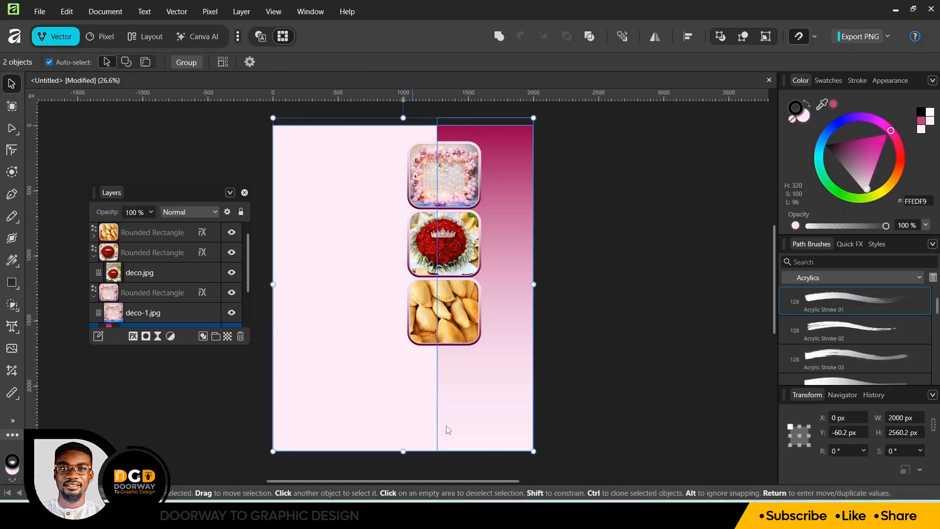
left_click(260, 386)
key("ctrl+z")
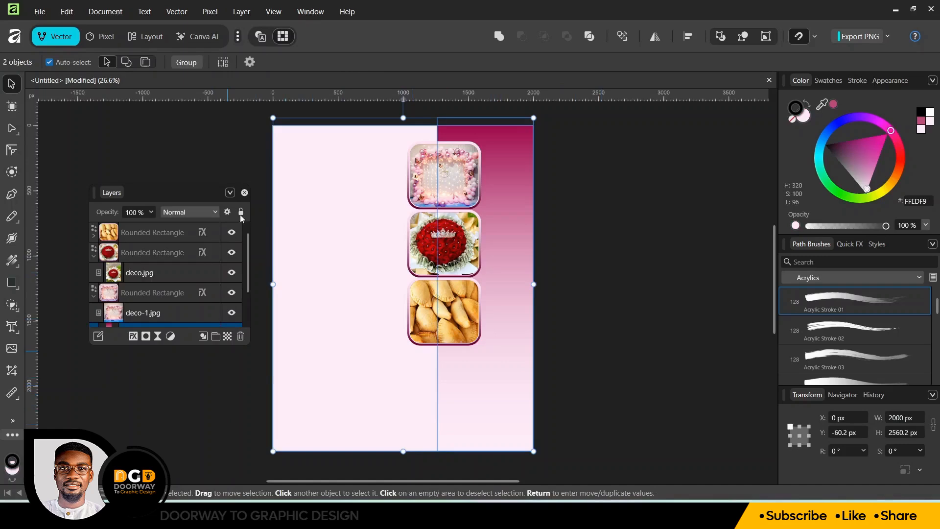
left_click(580, 289)
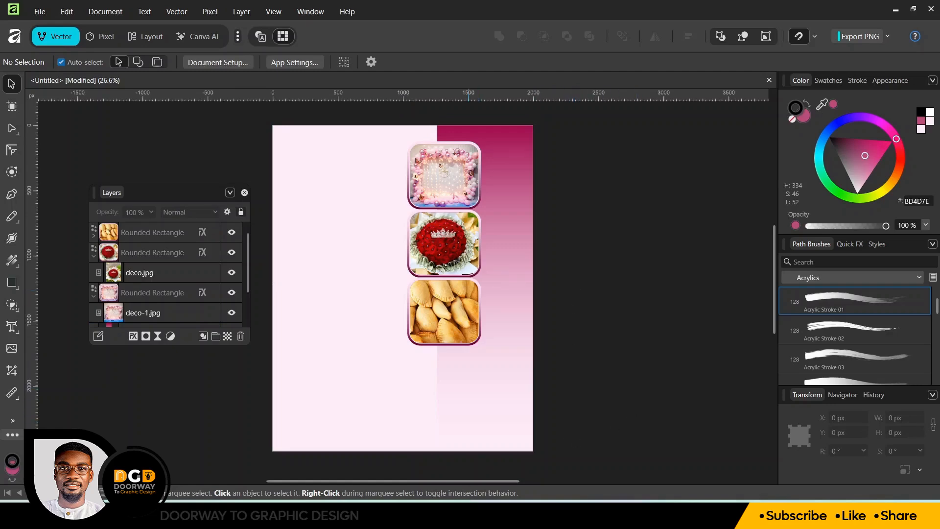
Place the cake image from the flavor folder over the lower part of the photo column, scaled to about 1834 × 2292 px
key("alt+Tab")
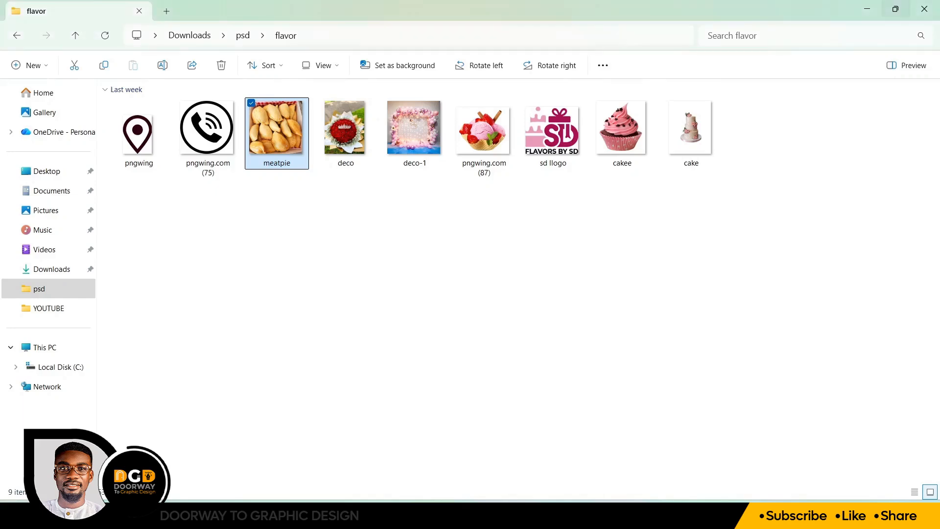
left_click(692, 141)
left_click_drag(694, 136, 450, 371)
key("alt+Tab")
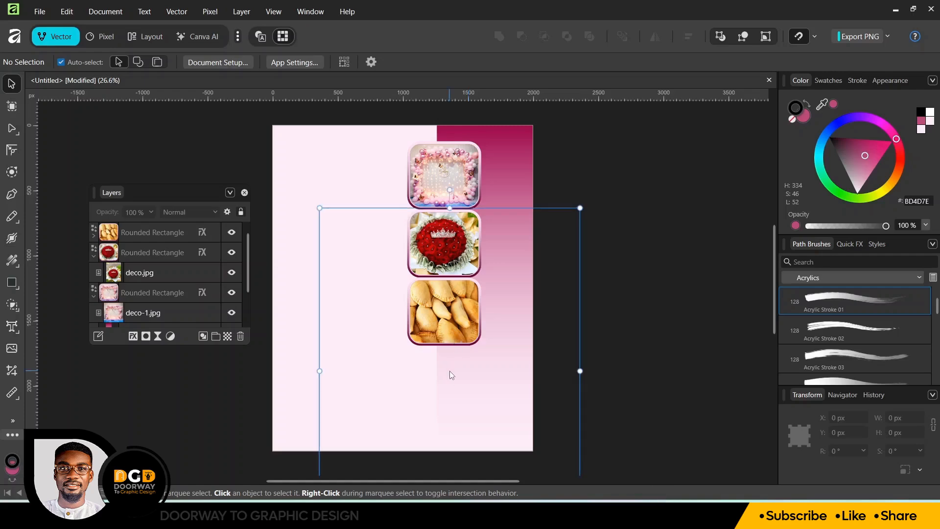
left_click_drag(566, 229, 562, 199)
left_click_drag(444, 356, 471, 327)
left_click(587, 189)
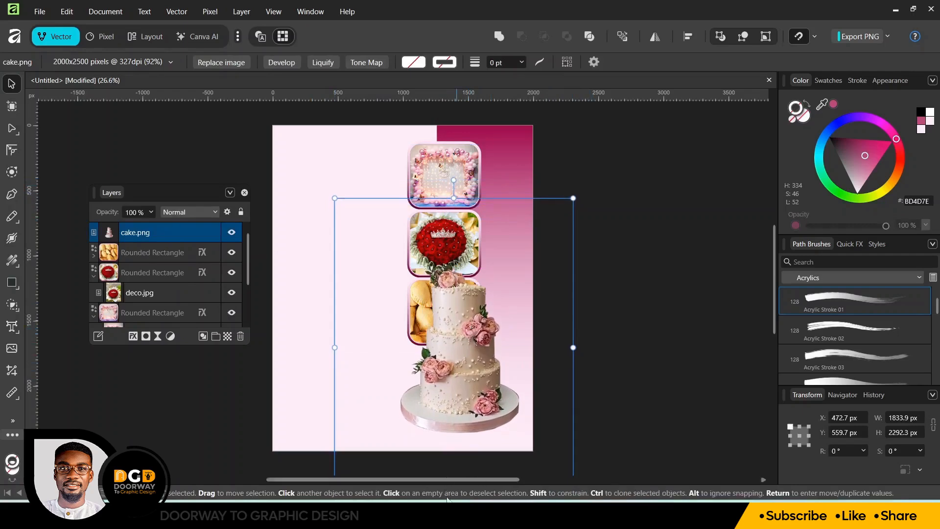
Place the cakee cupcake image from the flavor folder at the left foot of the cake, scaled to about 511 × 551 px
left_click(446, 477)
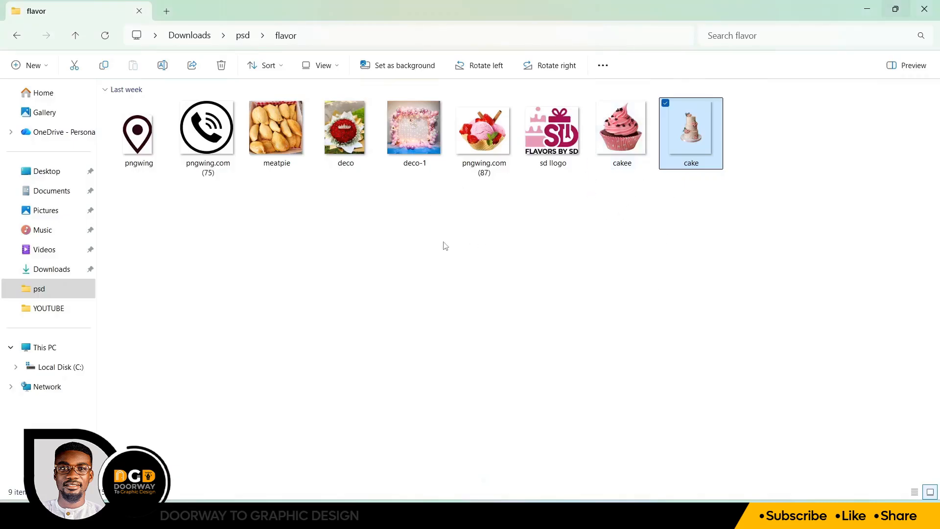
left_click(630, 133)
left_click_drag(630, 133, 655, 494)
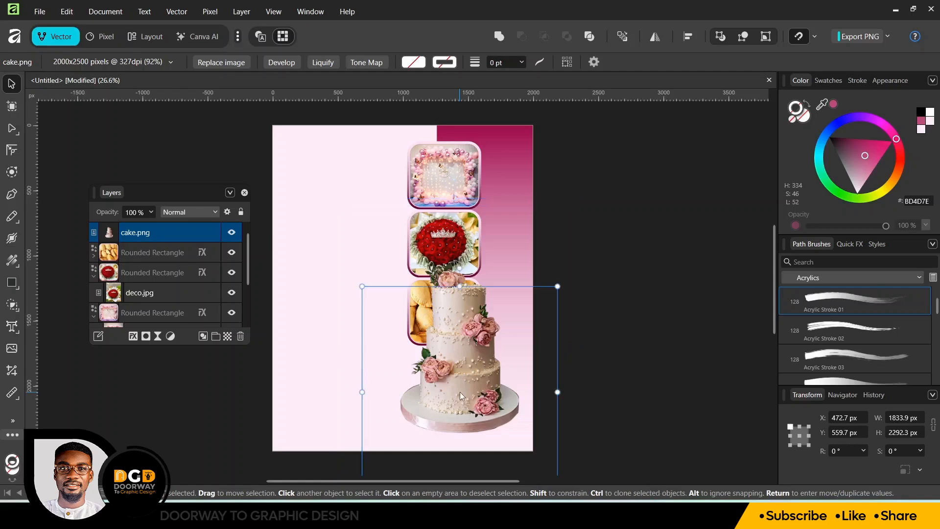
left_click_drag(460, 396, 460, 396)
left_click_drag(558, 285, 440, 375)
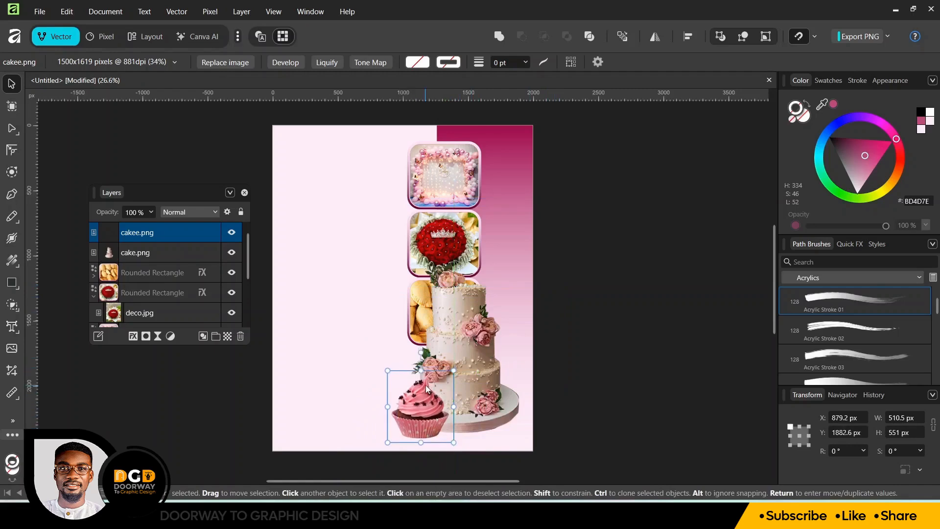
Duplicate the cupcake, scale the copy down and position it to the right of the first one
left_click(451, 370)
mouse_move(428, 421)
left_mouse_down()
mouse_move(505, 396)
mouse_move(504, 378)
mouse_move(490, 396)
left_mouse_up()
left_click_drag(474, 435, 474, 430)
Shift the tiered cake slightly left behind the cupcakes and stretch it a little wider
left_click_drag(489, 373, 480, 372)
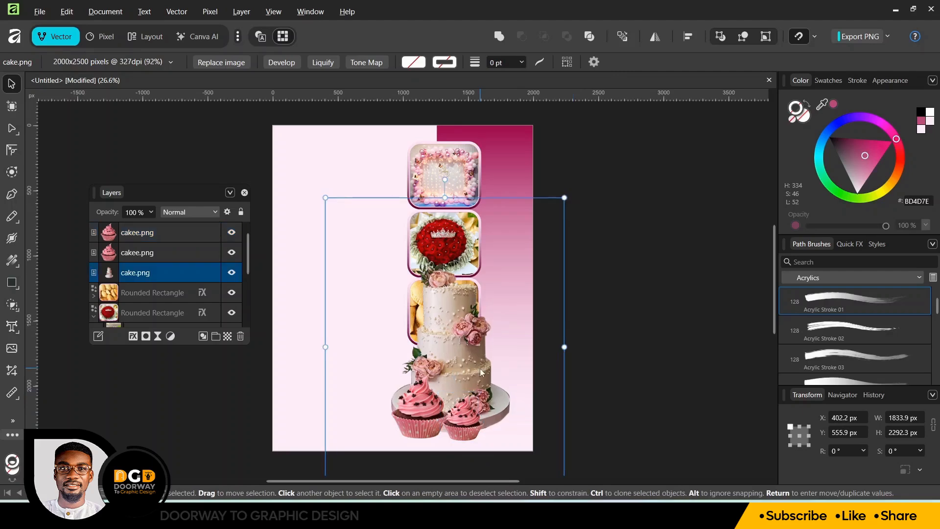
left_click_drag(564, 347, 573, 350)
left_click(262, 216)
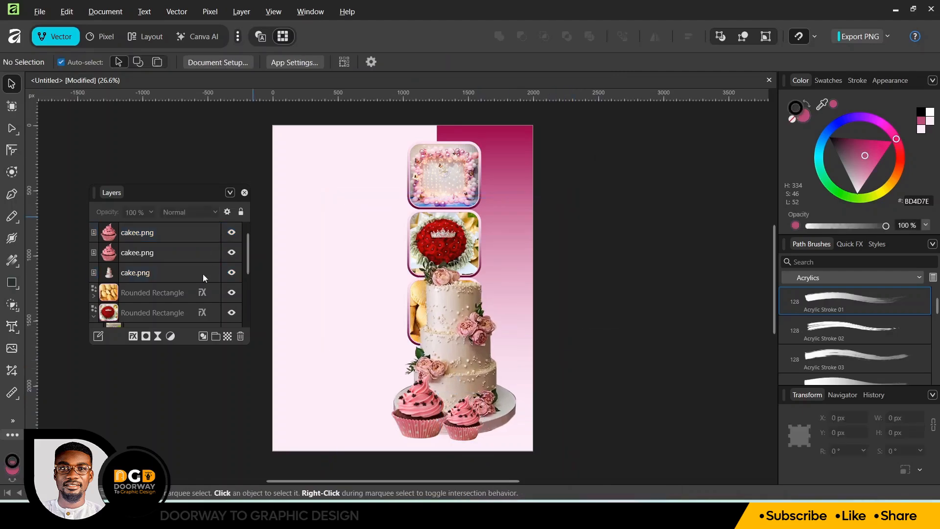
Add a pixel layer directly above the meat pie photo frame and activate the Paint Brush Tool in the Pixel workspace
left_click(163, 294)
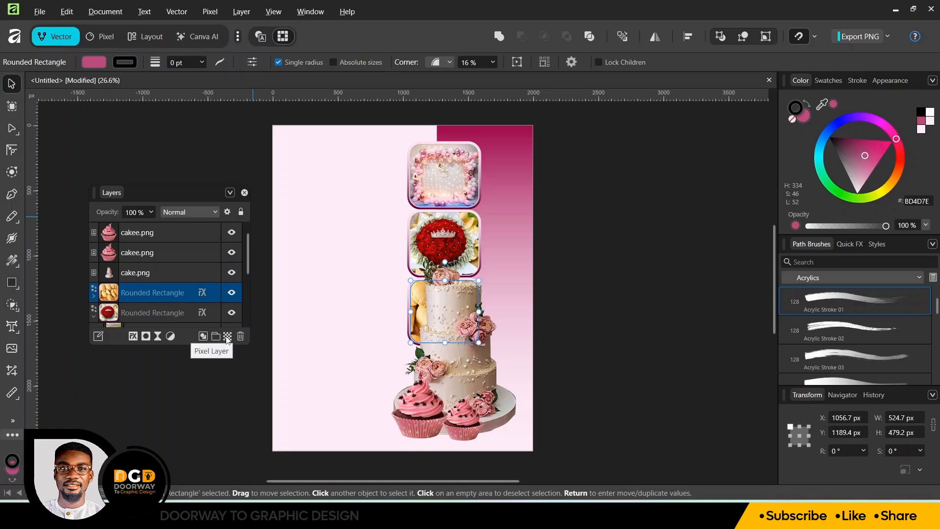
left_click(228, 336)
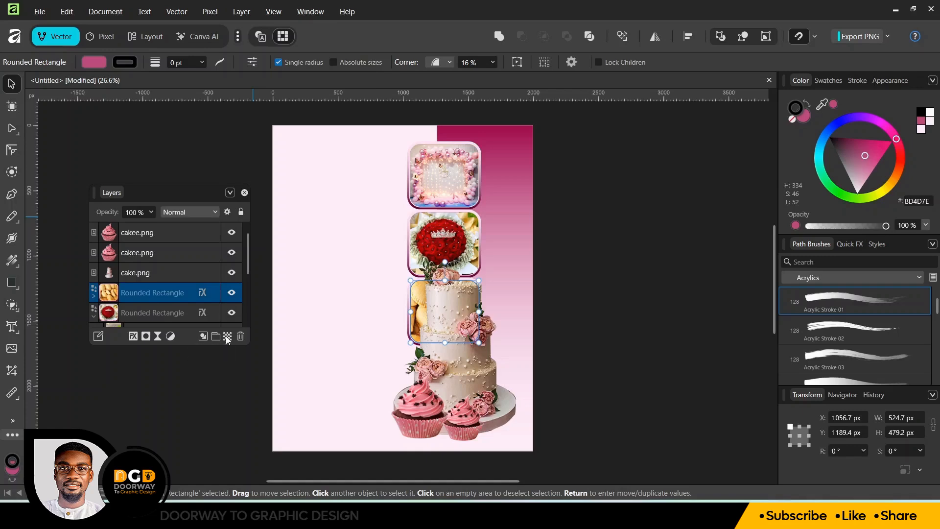
left_click(18, 225)
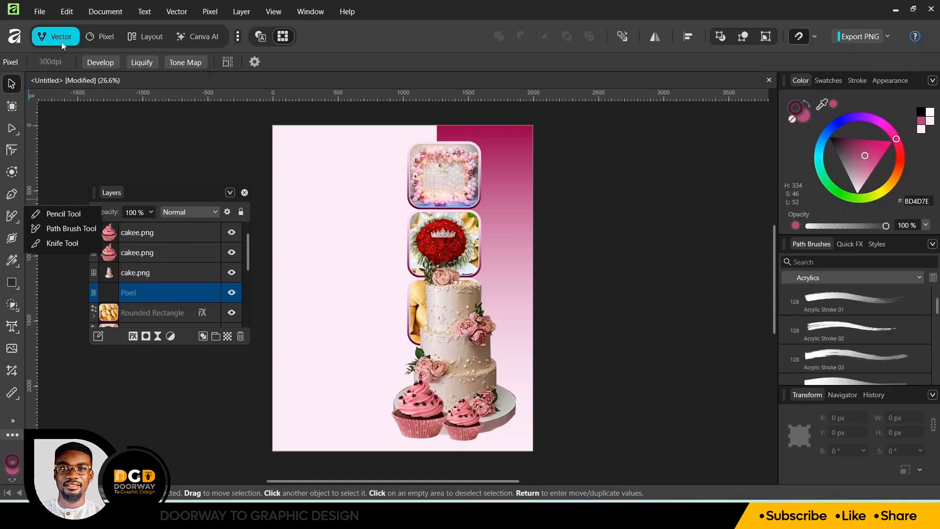
left_click(98, 37)
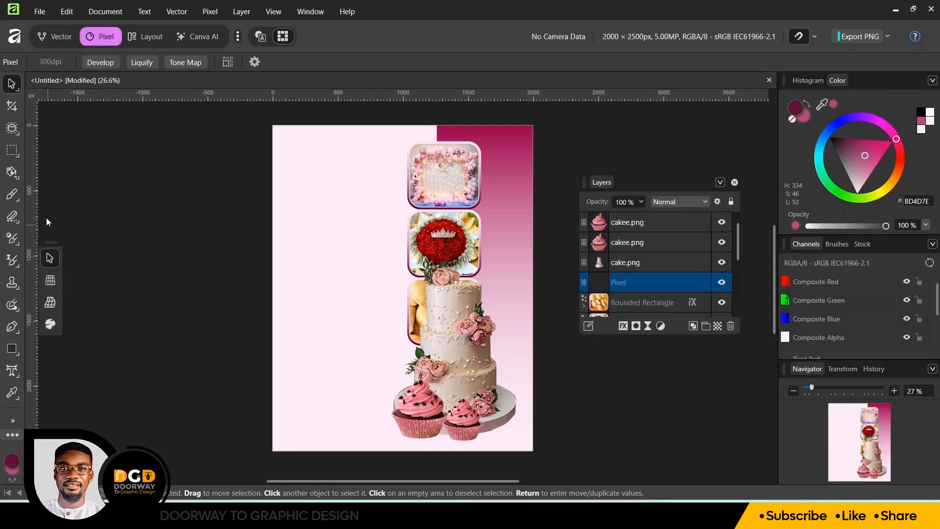
left_click(12, 195)
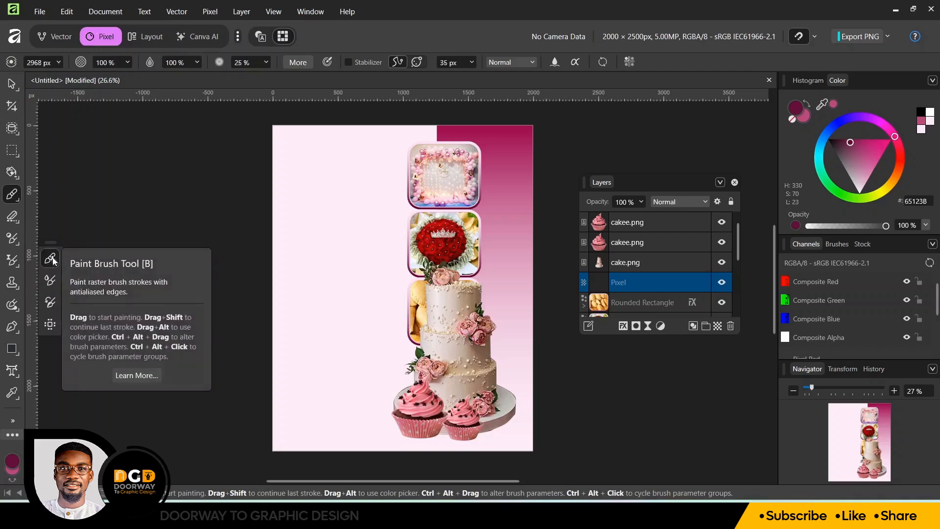
Set the brush size to 1920 px and the brush color to very dark maroon #2E0216
left_click_drag(301, 255, 284, 256)
left_click(897, 135)
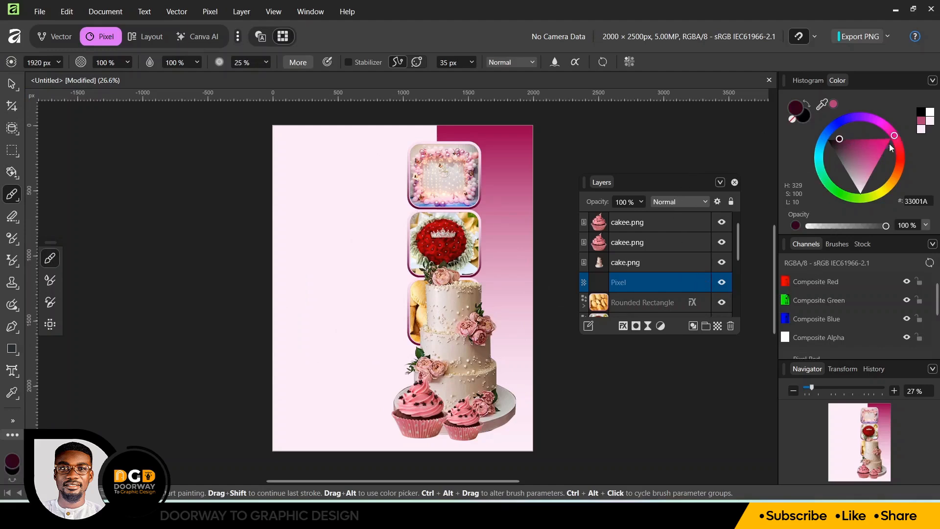
left_click_drag(895, 139, 895, 139)
left_click_drag(841, 139, 838, 139)
Paint one soft round dark dab behind the left side of the cake on the new pixel layer
mouse_move(533, 304)
left_mouse_down()
mouse_move(531, 314)
mouse_move(409, 343)
left_mouse_up()
left_click(403, 312)
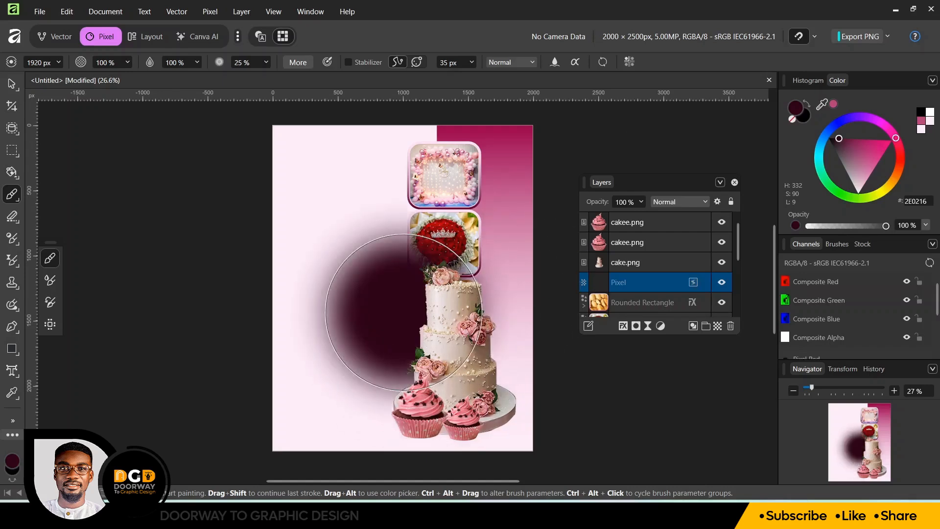
key("ctrl+z")
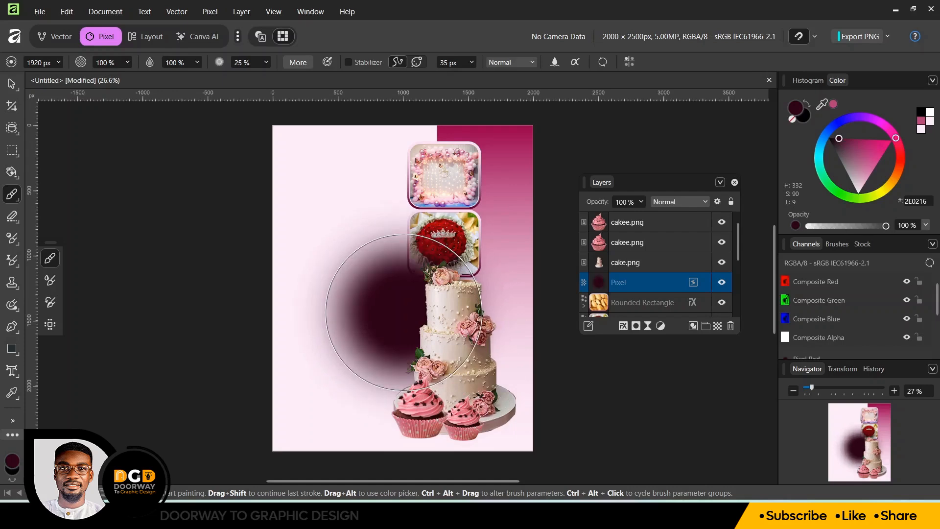
mouse_move(404, 313)
left_mouse_down()
mouse_move(365, 313)
mouse_move(450, 312)
left_mouse_up()
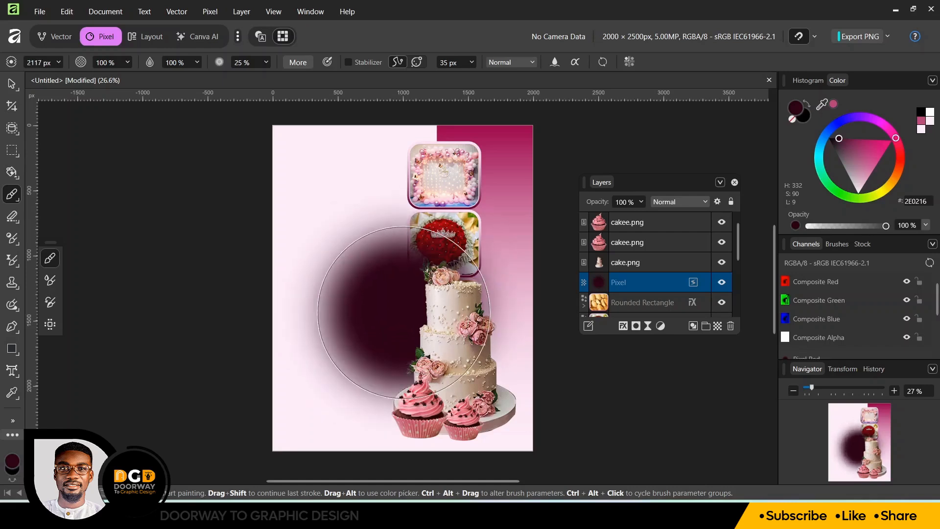
Squash the dark dab into a flat ellipse and place it beneath the cake and cupcakes as a ground shadow
left_click(11, 85)
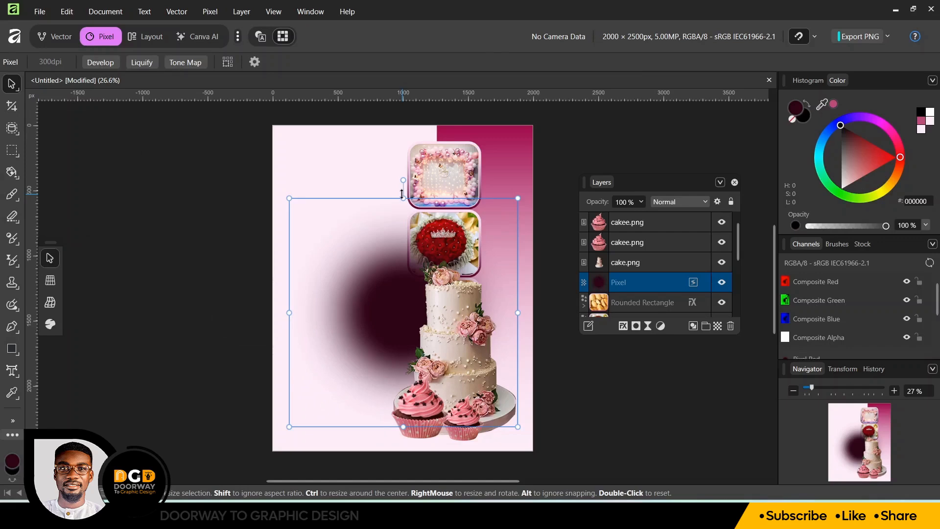
left_click_drag(401, 194, 440, 412)
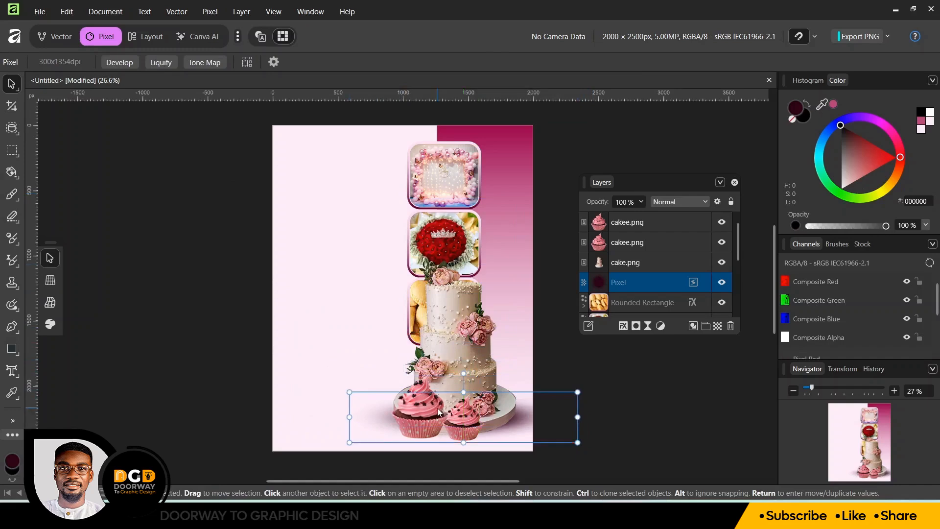
Stretch the ground shadow slightly further out past the larger cupcake and lower its layer opacity to 80%
left_click_drag(349, 416, 335, 417)
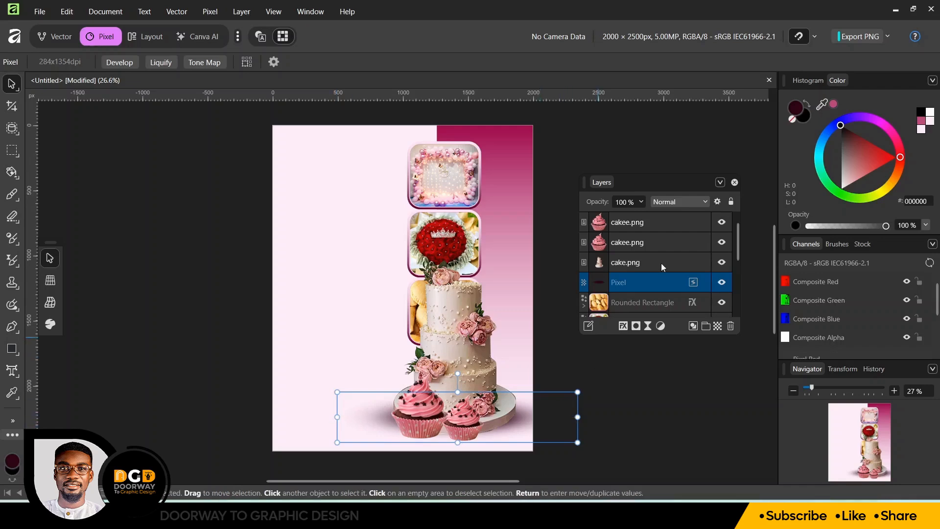
left_click(642, 204)
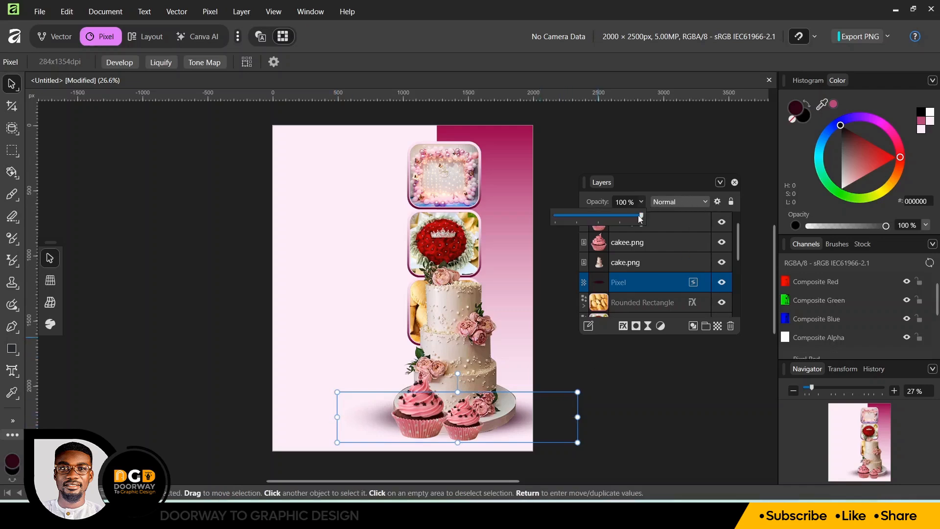
mouse_move(640, 216)
left_mouse_down()
mouse_move(615, 216)
mouse_move(626, 215)
left_mouse_up()
double_click(633, 283)
key("Escape")
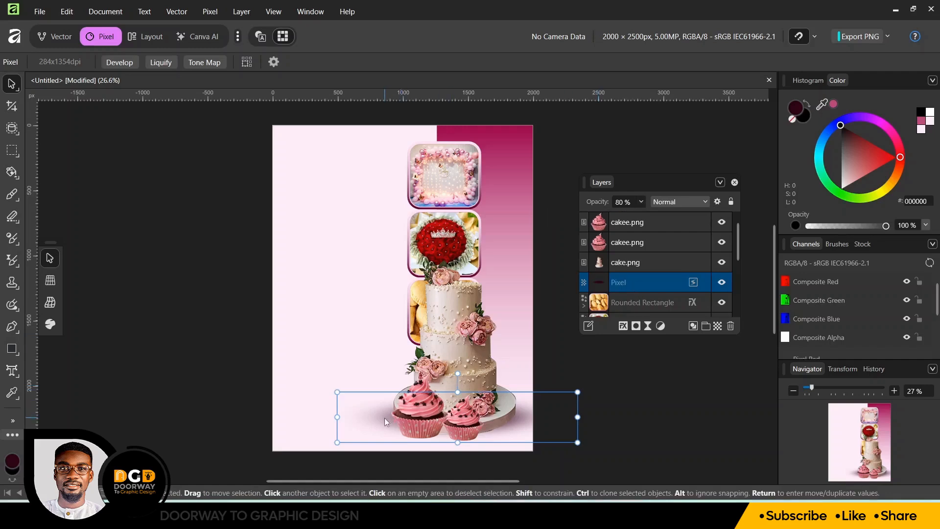
Duplicate the ground shadow, shrink and narrow the copy, and position it directly beneath the larger front cupcake
mouse_move(384, 418)
left_mouse_down()
mouse_move(327, 432)
mouse_move(366, 430)
left_mouse_up()
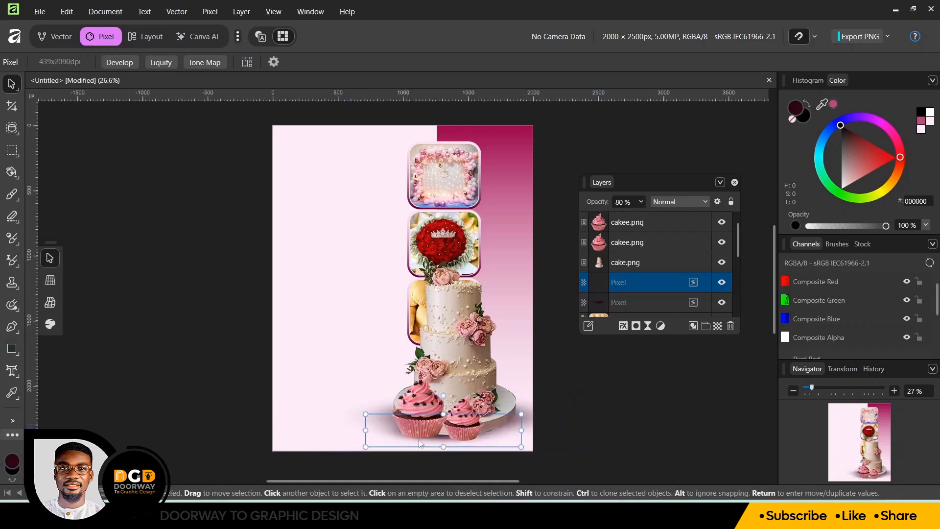
left_click_drag(439, 445, 422, 448)
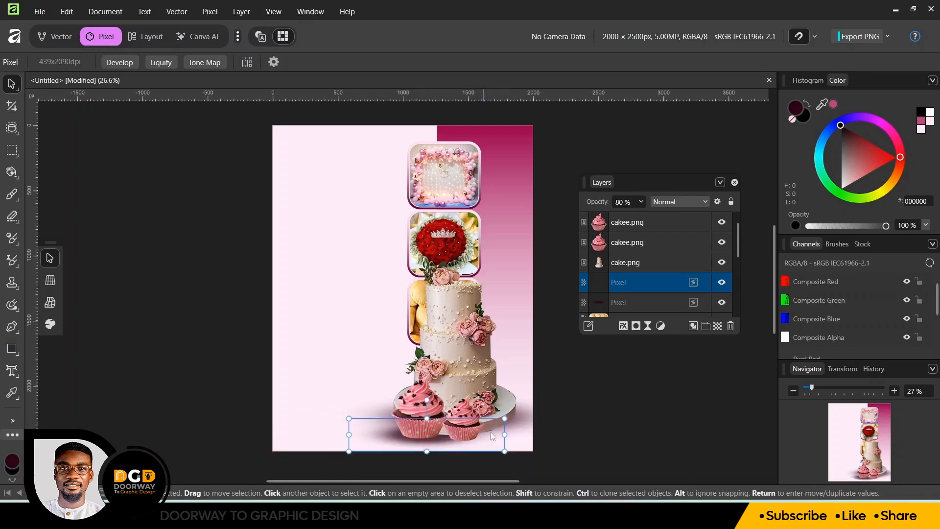
left_click_drag(508, 435, 410, 436)
scroll(383, 325, "up", 4)
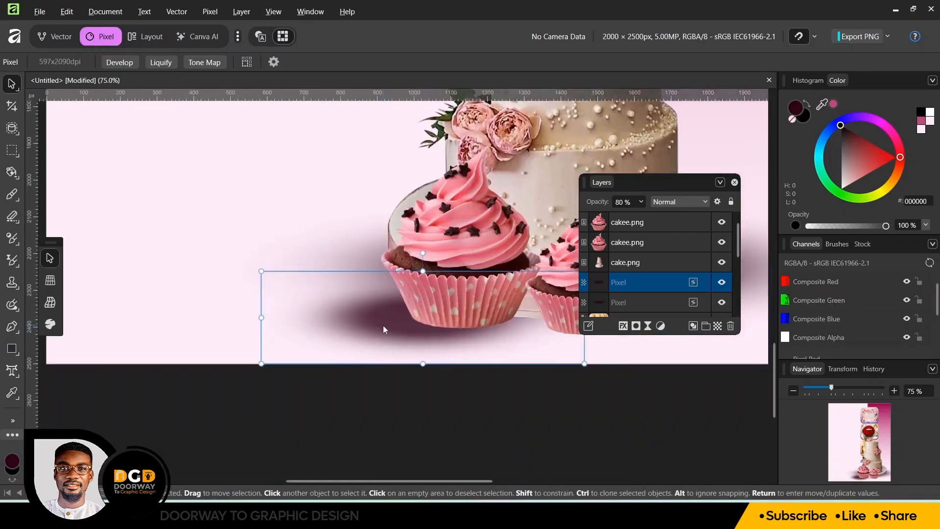
key("8")
key("8")
left_click_drag(626, 314, 577, 333)
left_click_drag(636, 182, 763, 199)
left_click_drag(528, 345, 571, 345)
key("ctrl+0")
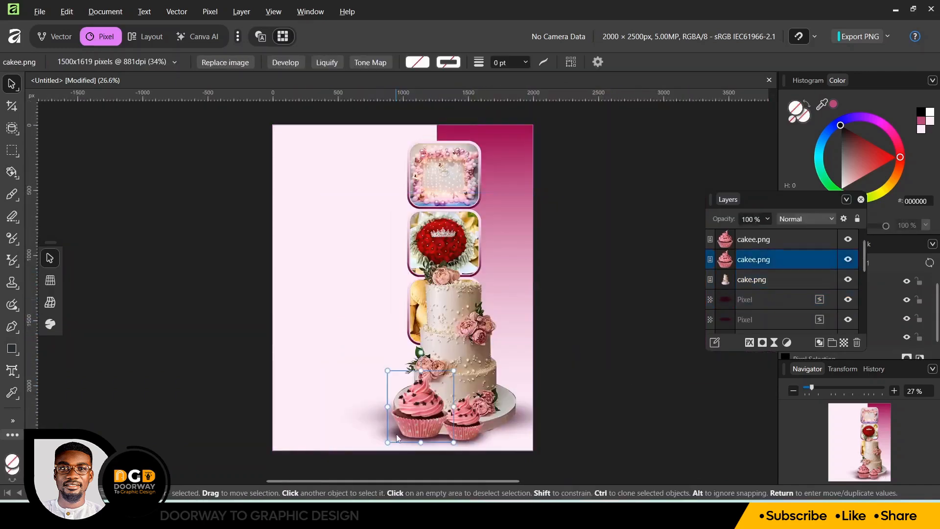
Set the opacity of the original, larger ground shadow layer to 65%
left_click(767, 319)
left_click(521, 420)
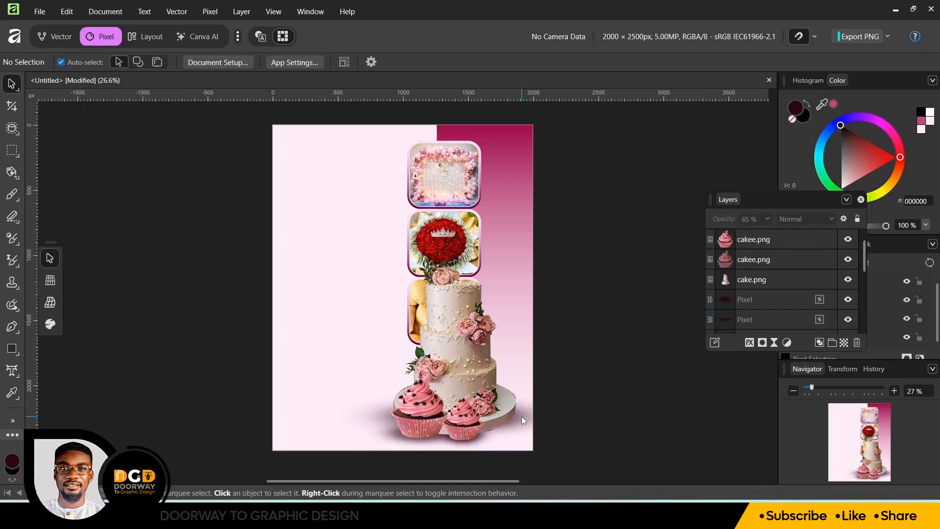
left_click(460, 418)
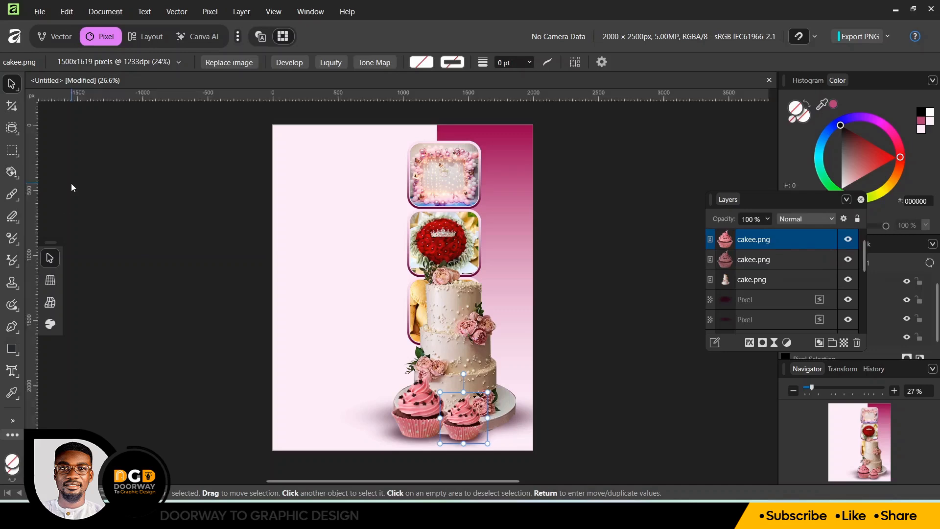
Add a vertical guide about 240 px in from the page's left edge as a text margin
left_click_drag(32, 163, 303, 229)
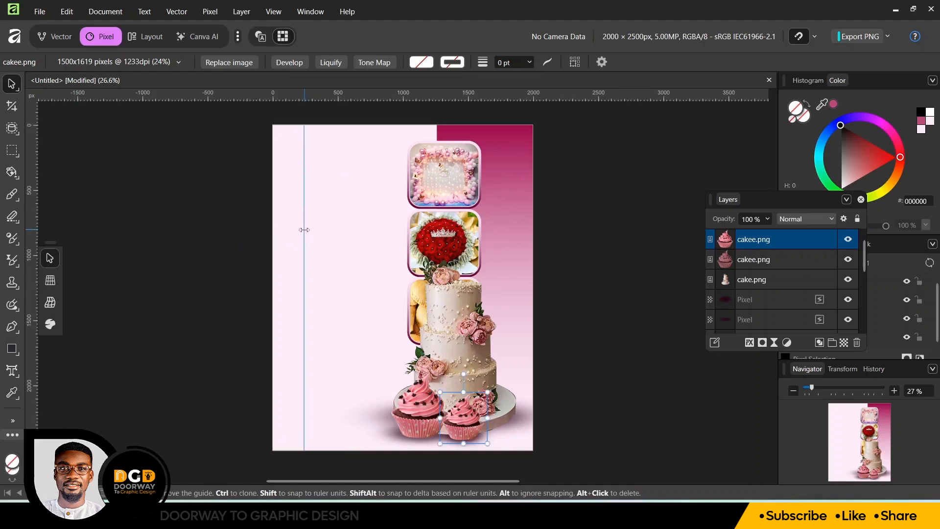
left_click(113, 271)
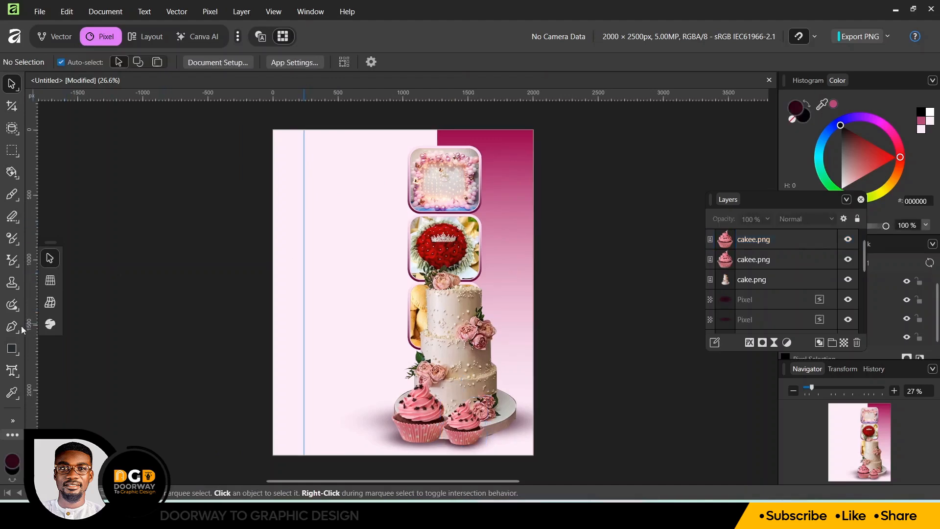
Start an art text object in the blank area beside the photo column and copy the word "Flavors" from the WPS text document
left_click(15, 374)
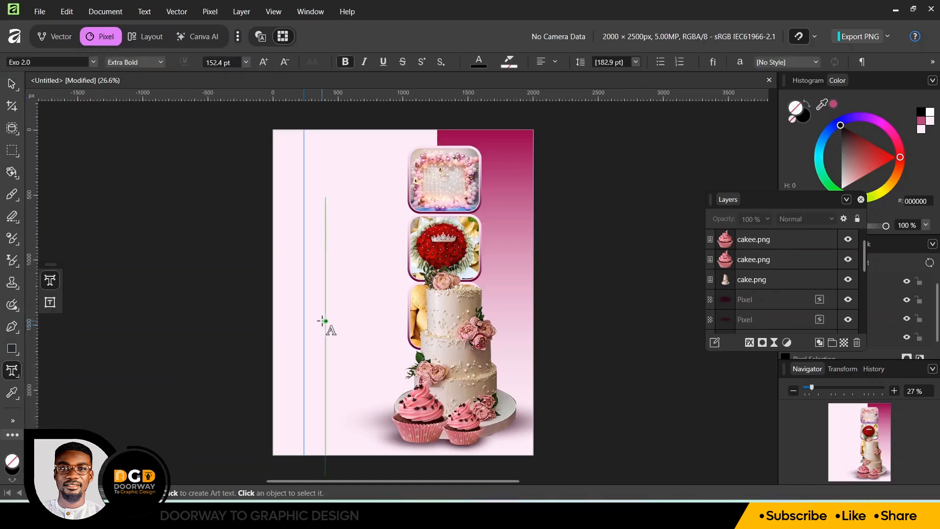
left_click(324, 239)
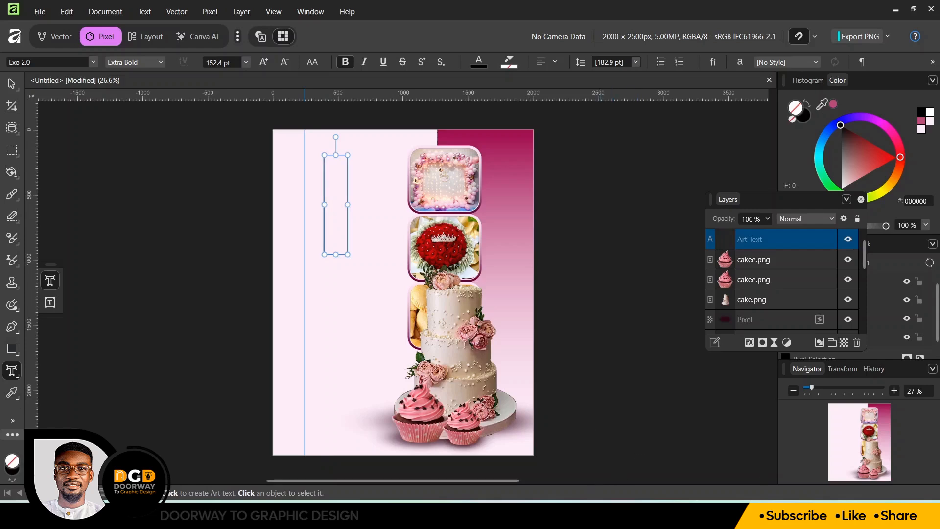
key("alt+Tab")
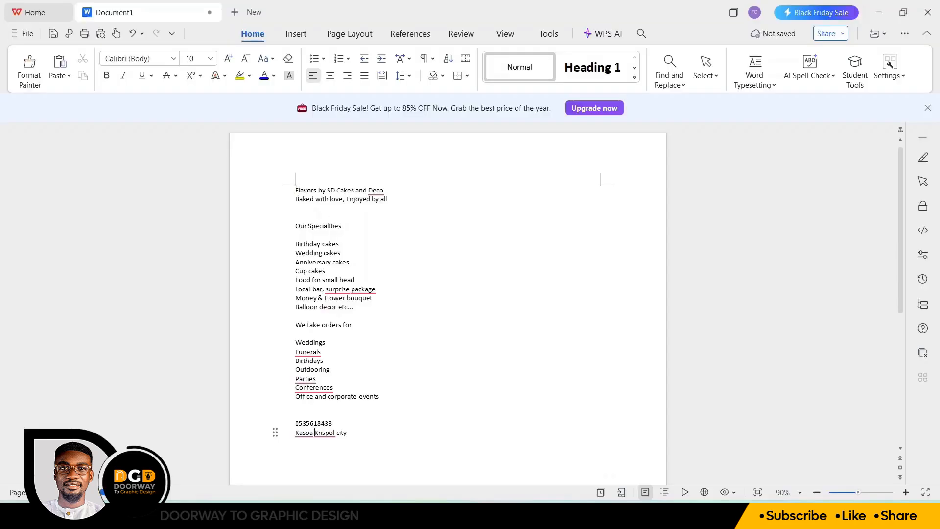
left_click_drag(296, 190, 314, 191)
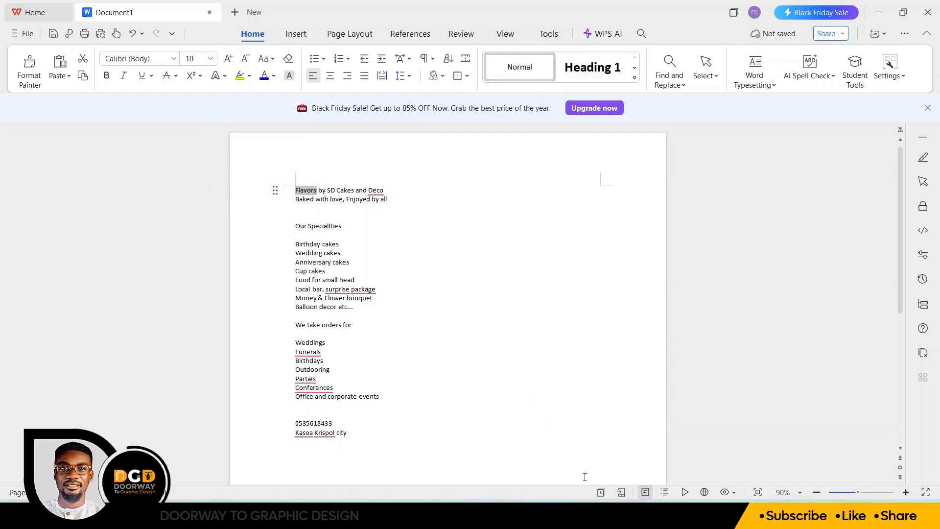
key("alt+Tab")
Paste "Flavors" into the art text and align it to the vertical guide near the top of the page
right_click(331, 210)
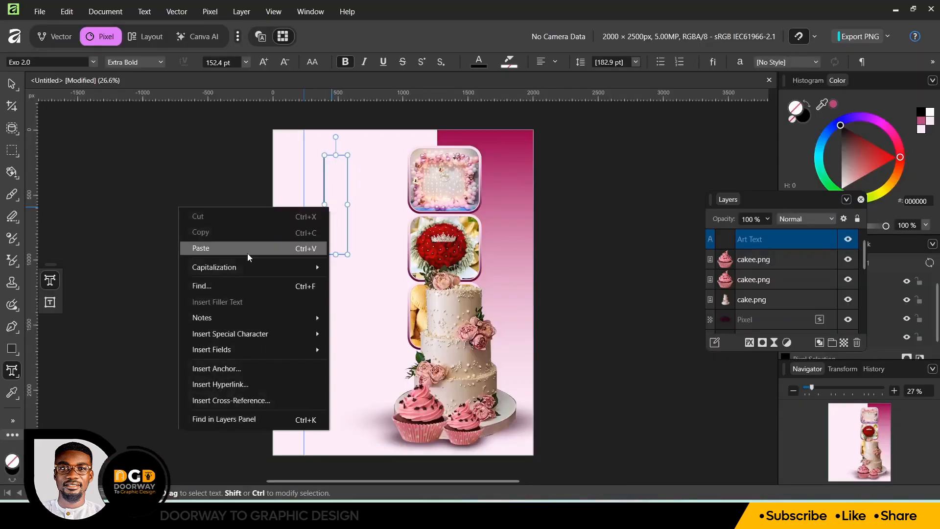
left_click(212, 251)
left_click_drag(353, 232, 390, 223)
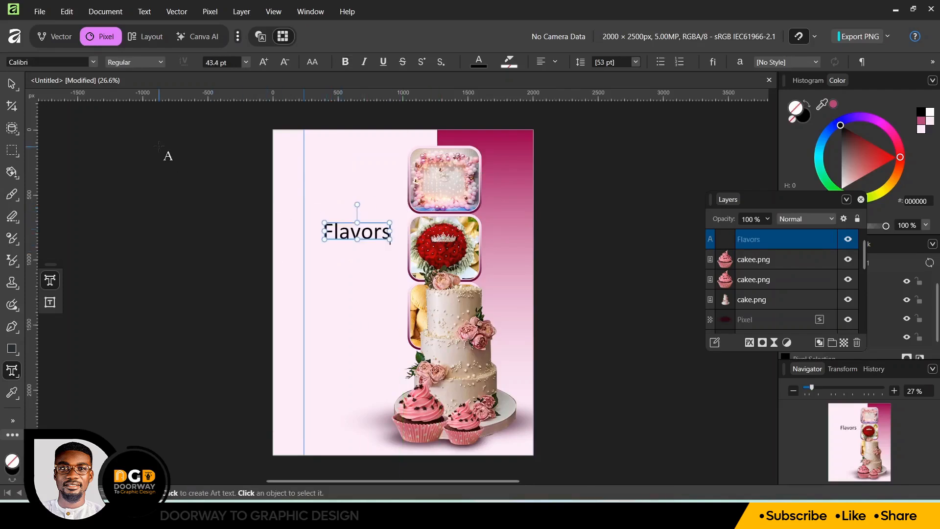
left_click(11, 84)
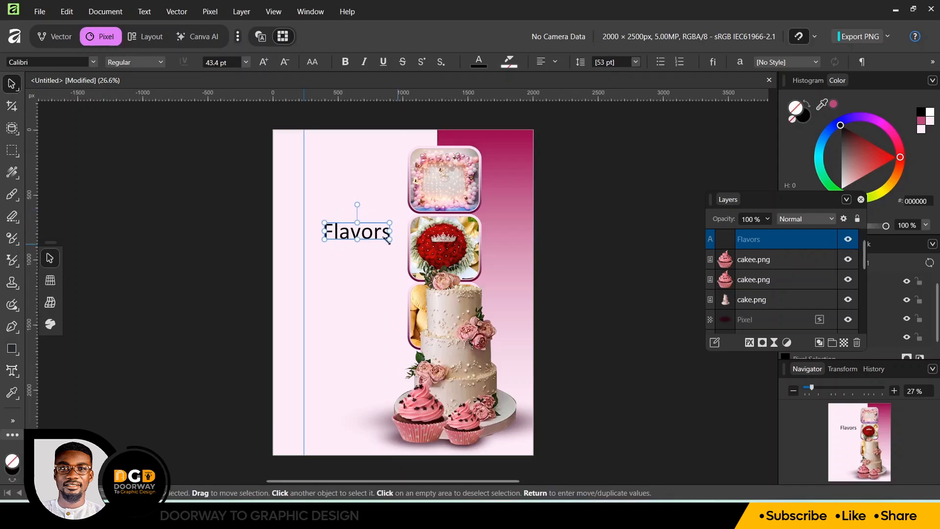
left_click_drag(359, 232, 339, 179)
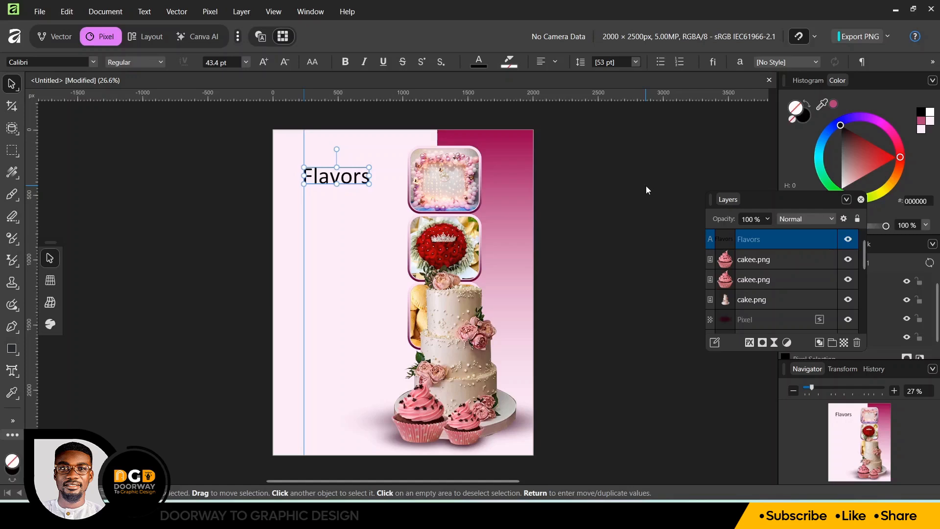
left_click(311, 12)
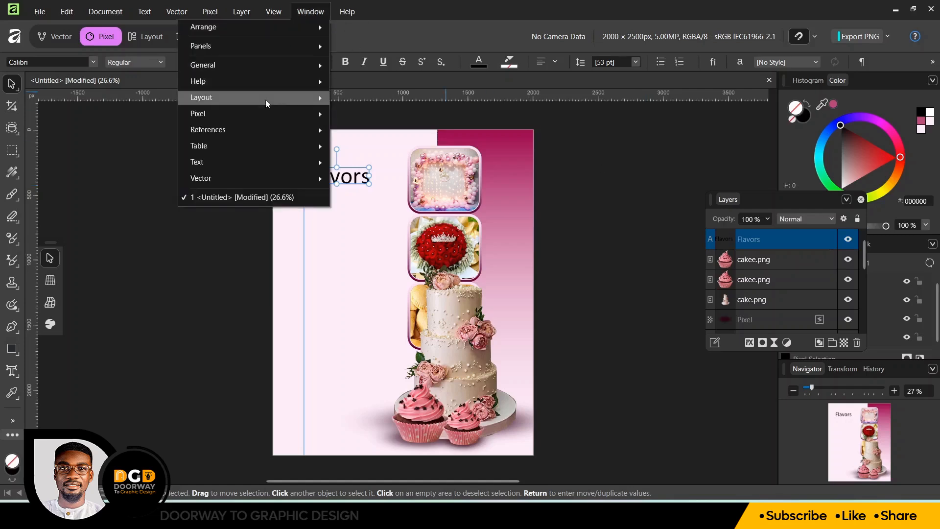
mouse_move(253, 163)
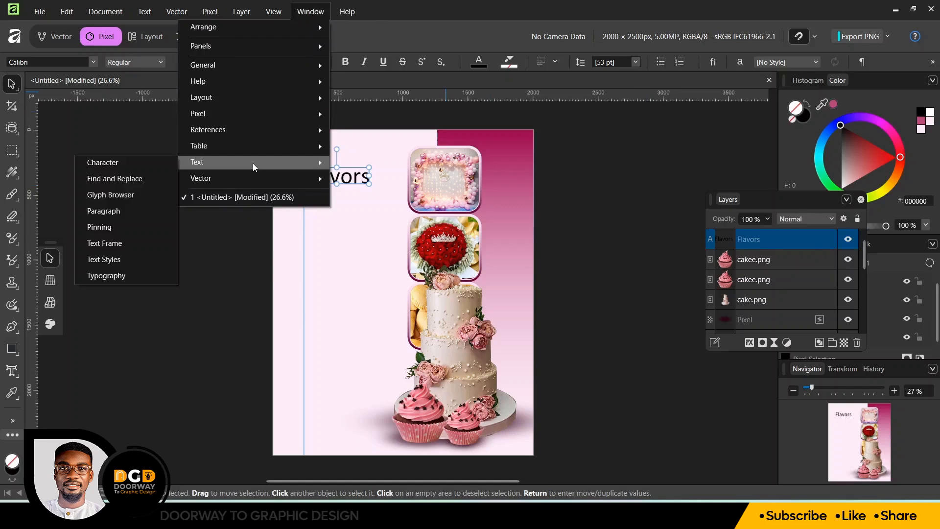
left_click(143, 170)
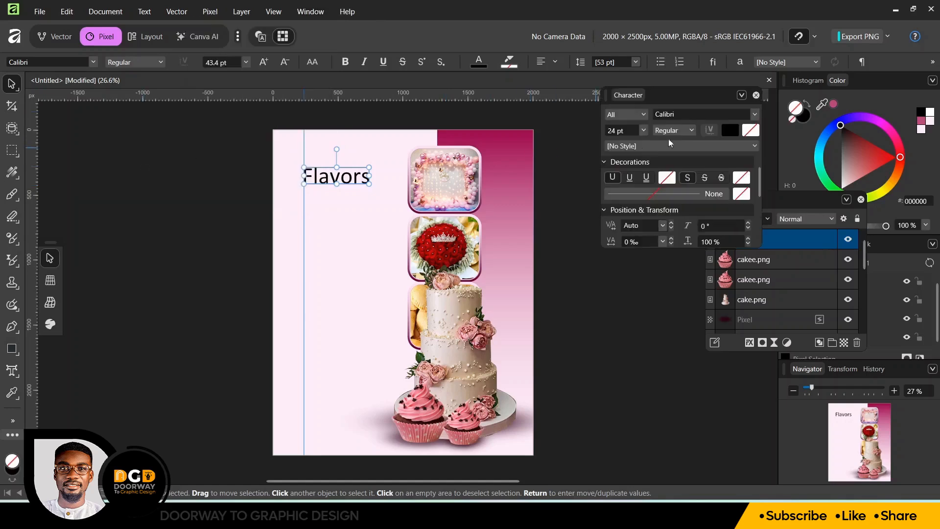
left_click(755, 95)
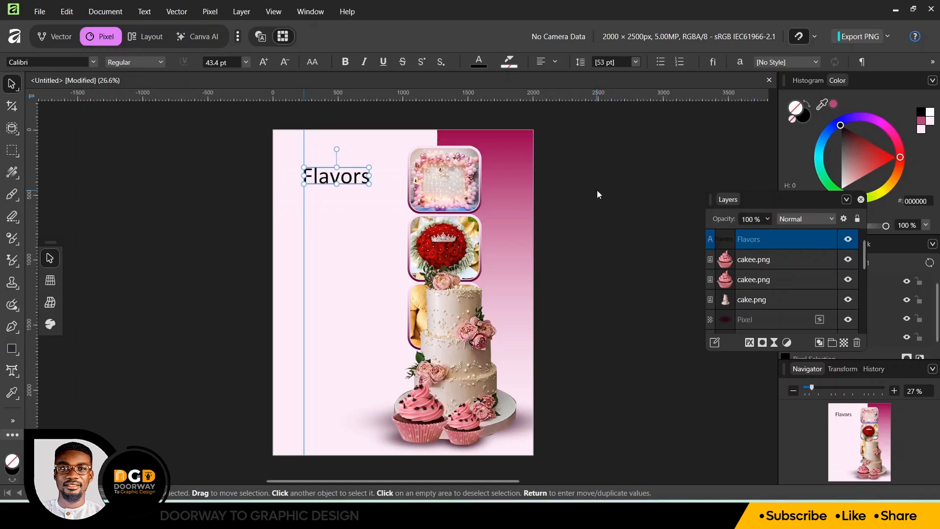
Set the "Flavors" text to the Exo 2.0 font in the Bold weight through the character settings
key("ctrl+t")
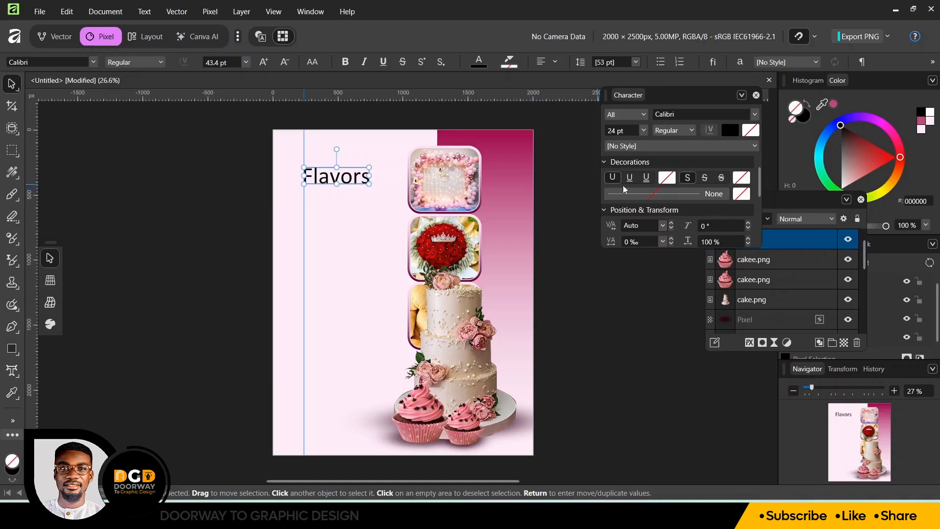
left_click(672, 115)
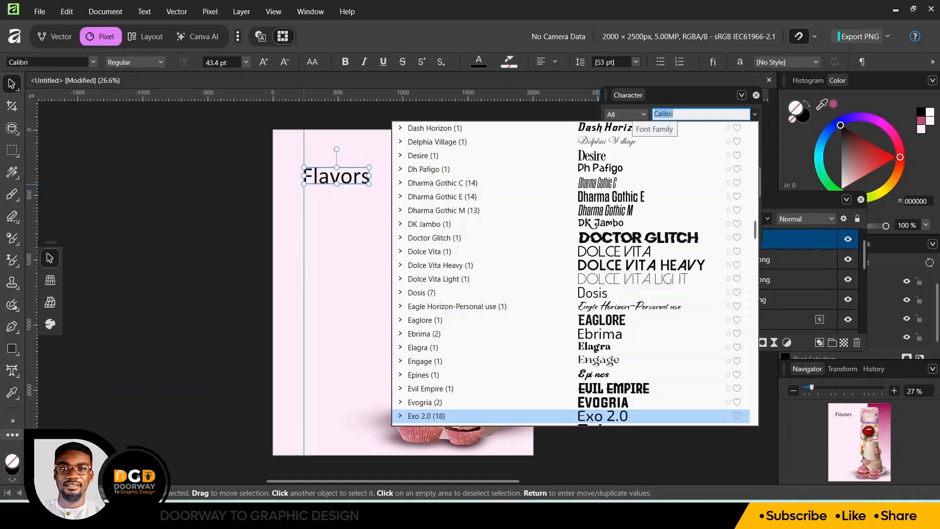
type("ex")
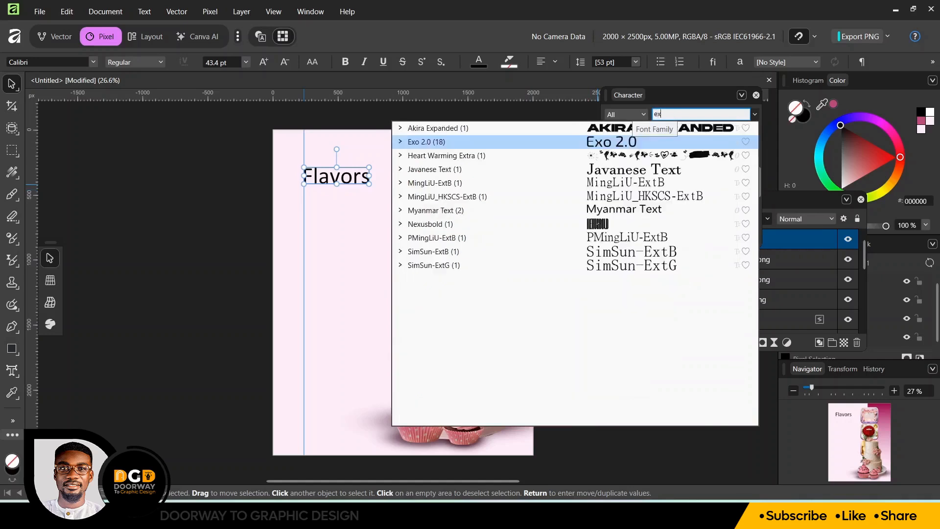
left_click(657, 143)
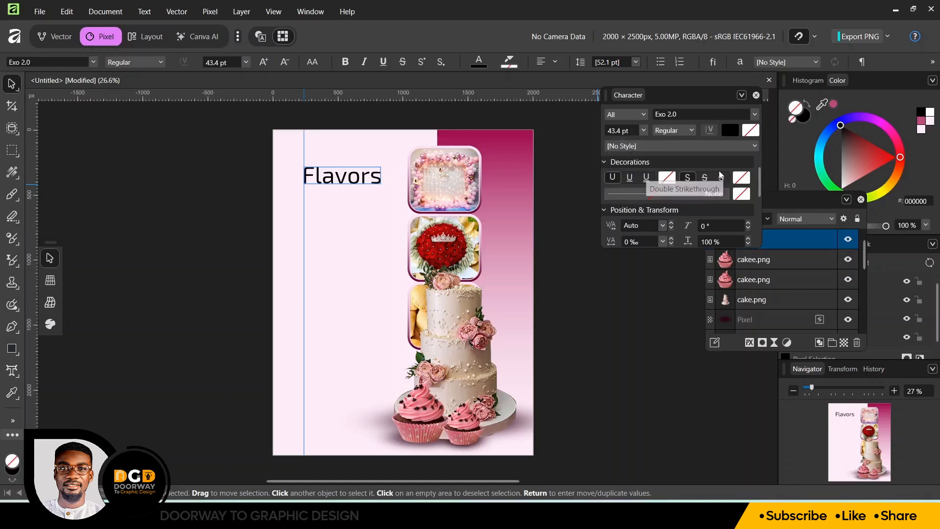
left_click(689, 131)
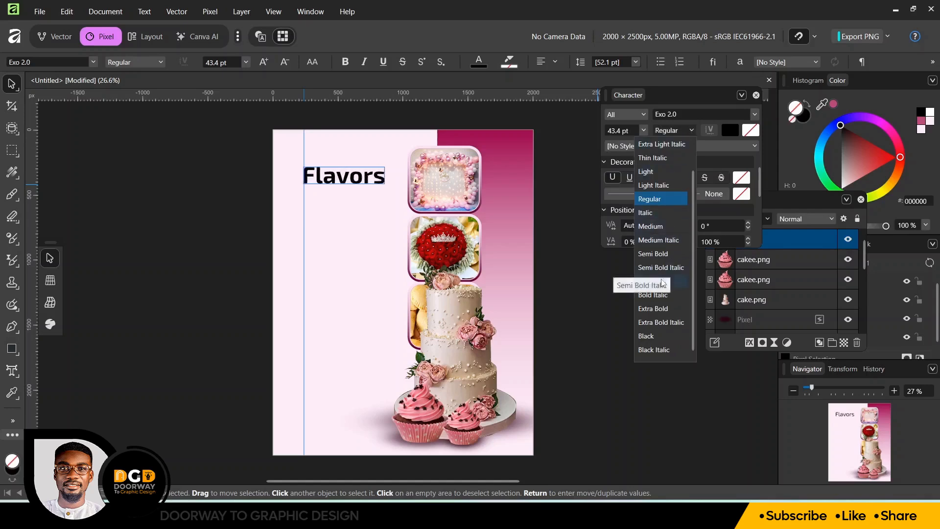
left_click(644, 282)
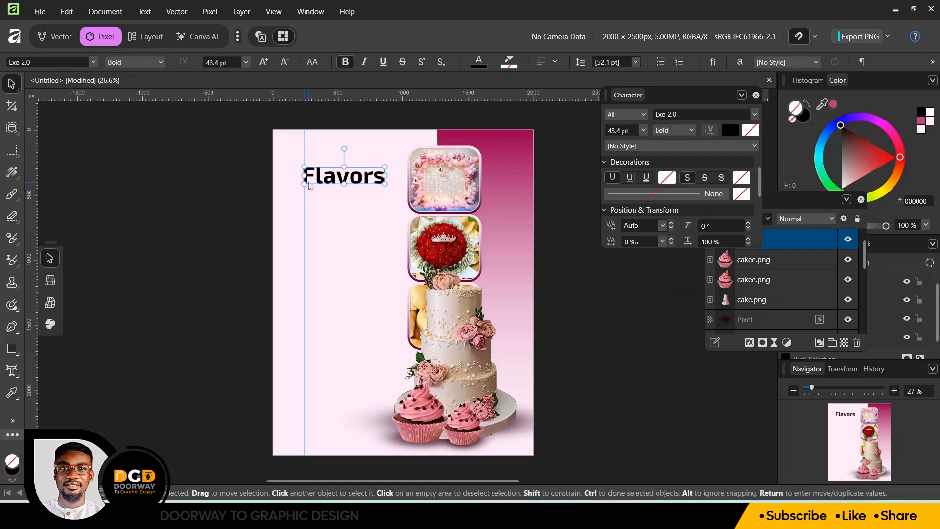
Apply a linear gradient fill to the "Flavors" text and open the color of its white start stop for editing
left_click_drag(715, 99, 658, 89)
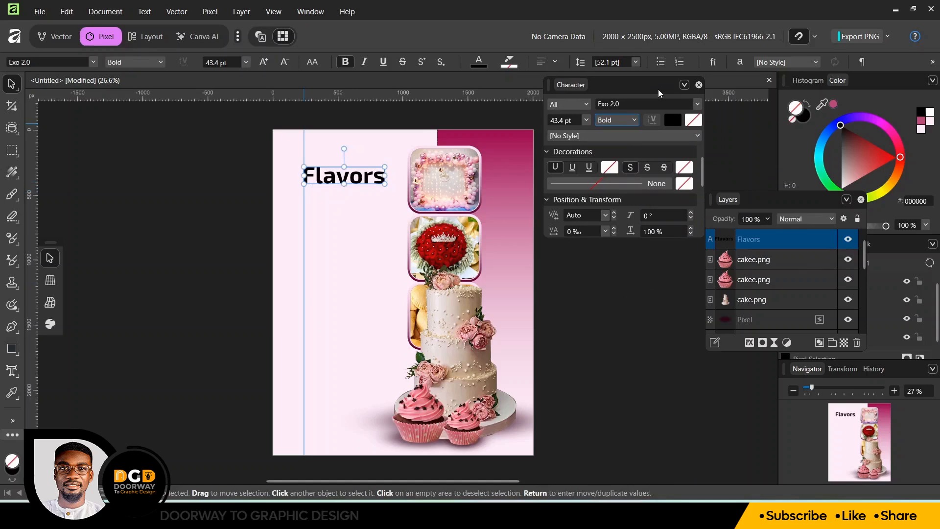
left_click(674, 120)
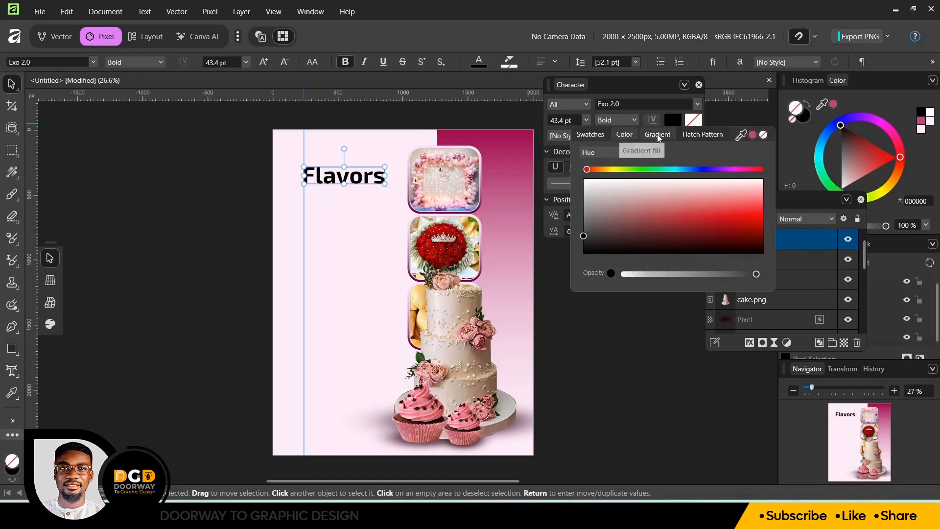
left_click(666, 136)
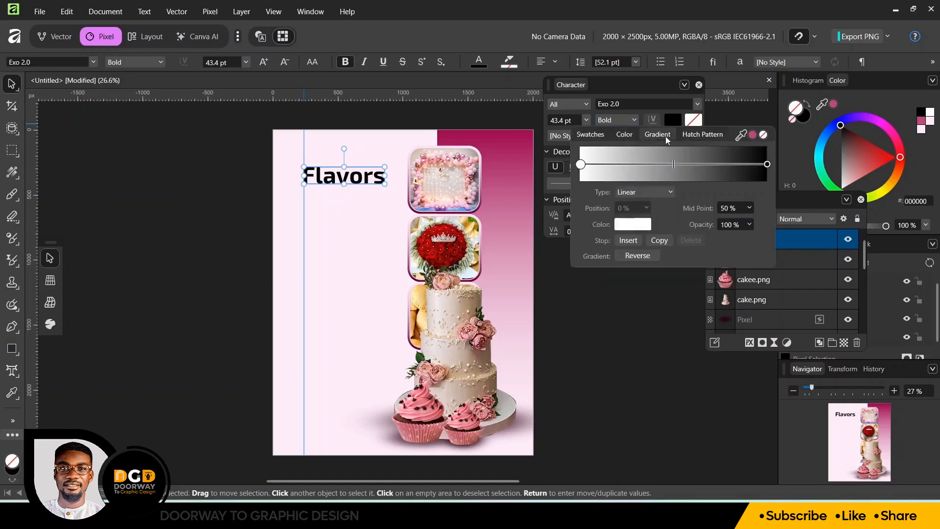
left_click(581, 165)
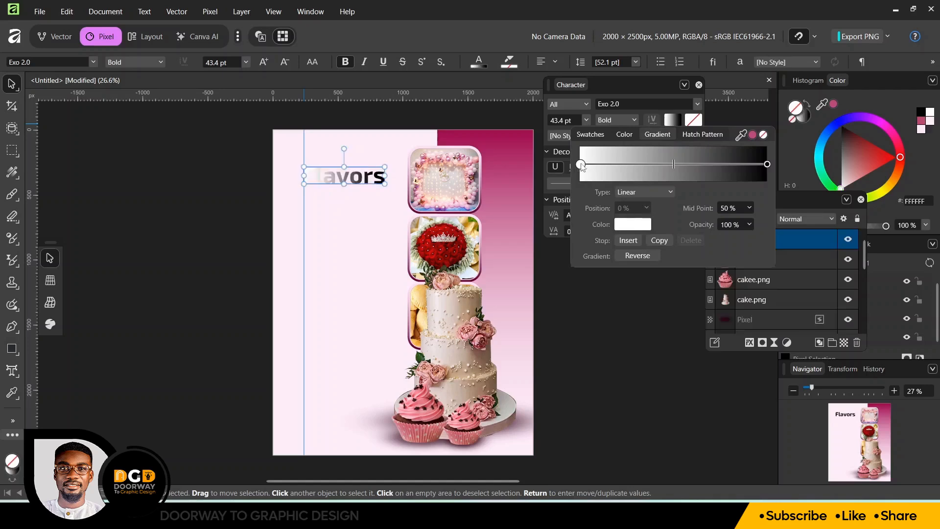
left_click(630, 225)
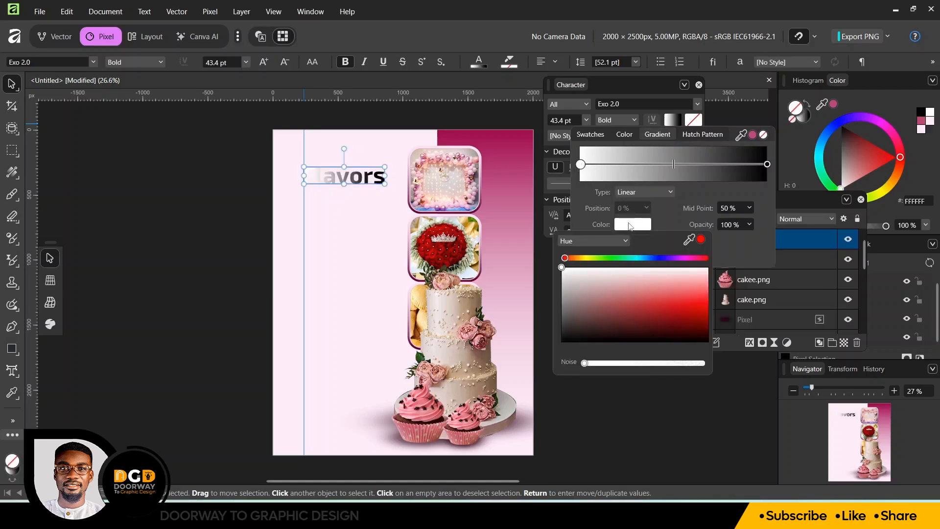
Set the start stop of the Flavors text gradient to hex 9D0043 using RGB Hex Sliders
left_click(616, 242)
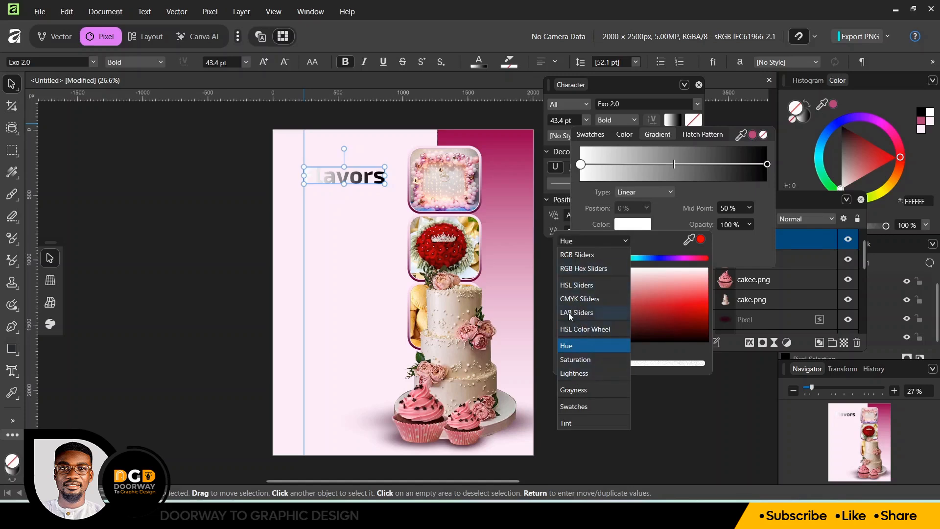
left_click(571, 273)
left_click(672, 308)
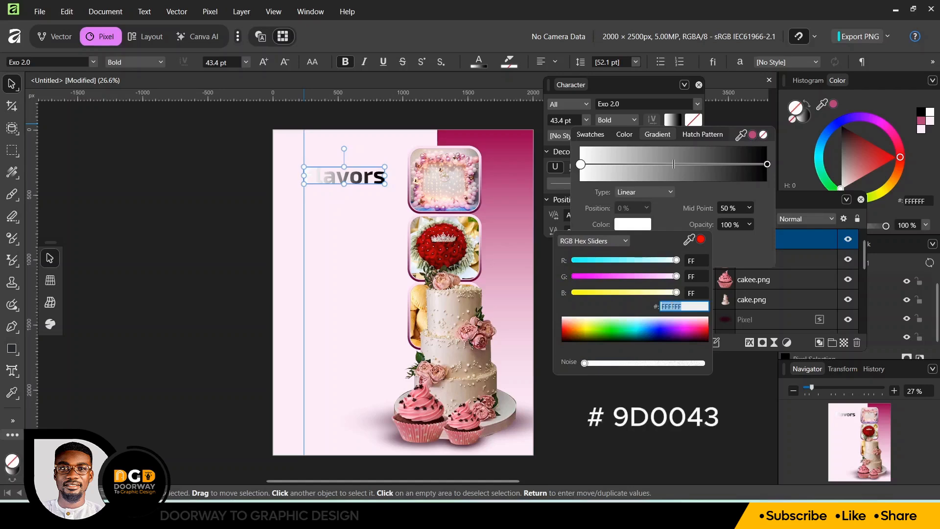
type("9d0043")
left_click(692, 261)
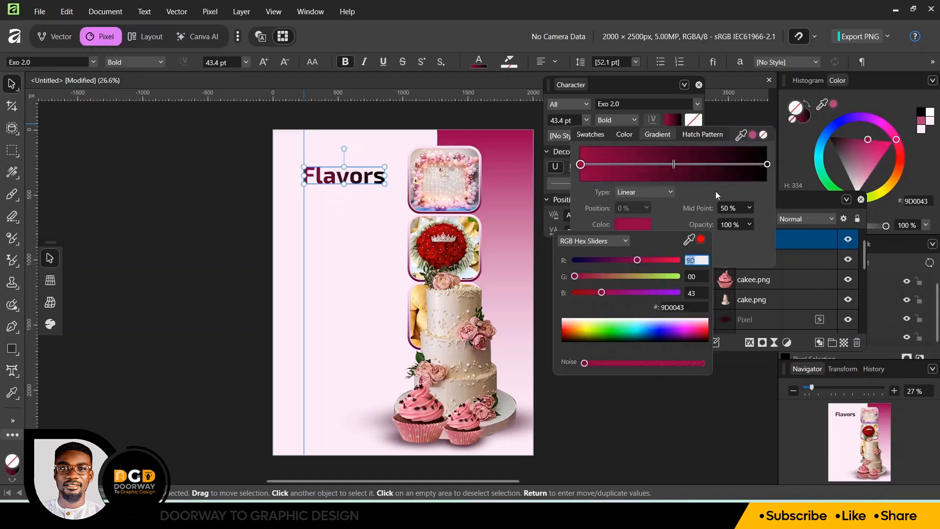
Set the end stop of the Flavors text gradient to hex E10084
left_click(767, 164)
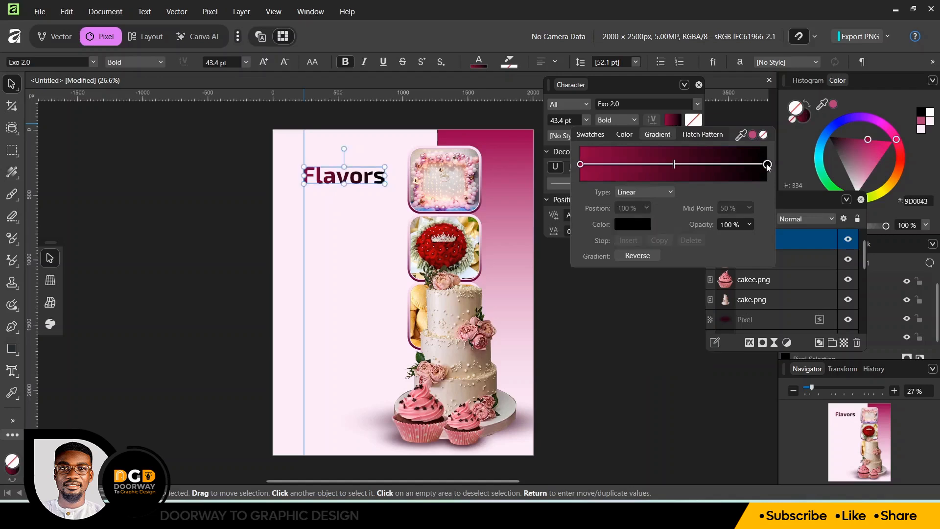
left_click(619, 225)
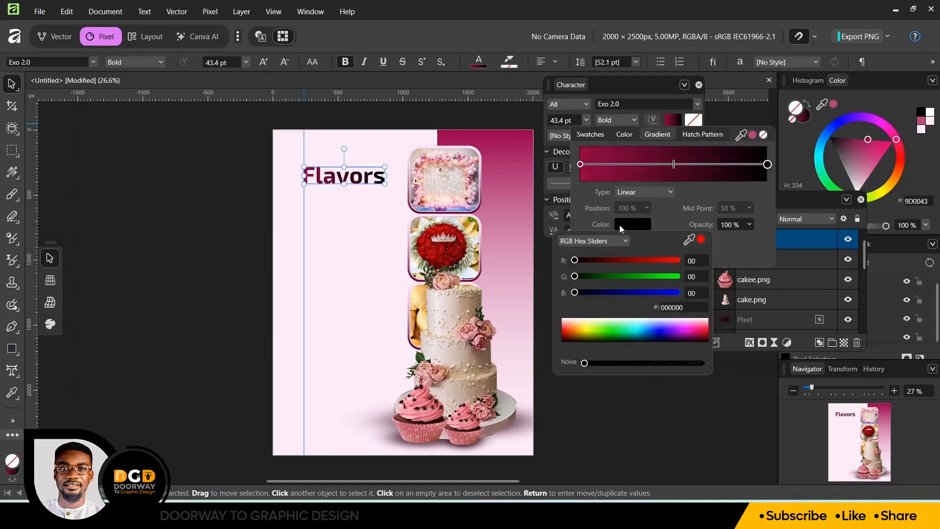
left_click(668, 307)
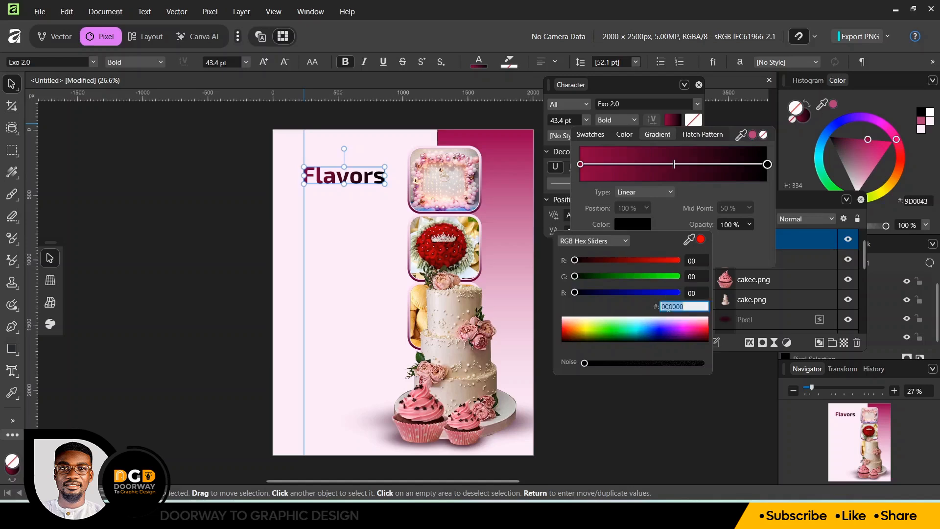
type("e100")
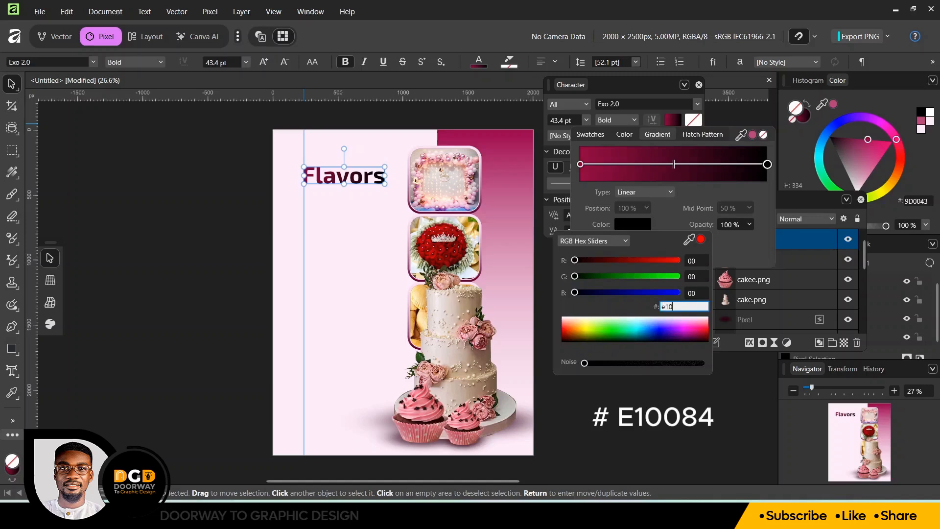
type("84")
key("Return")
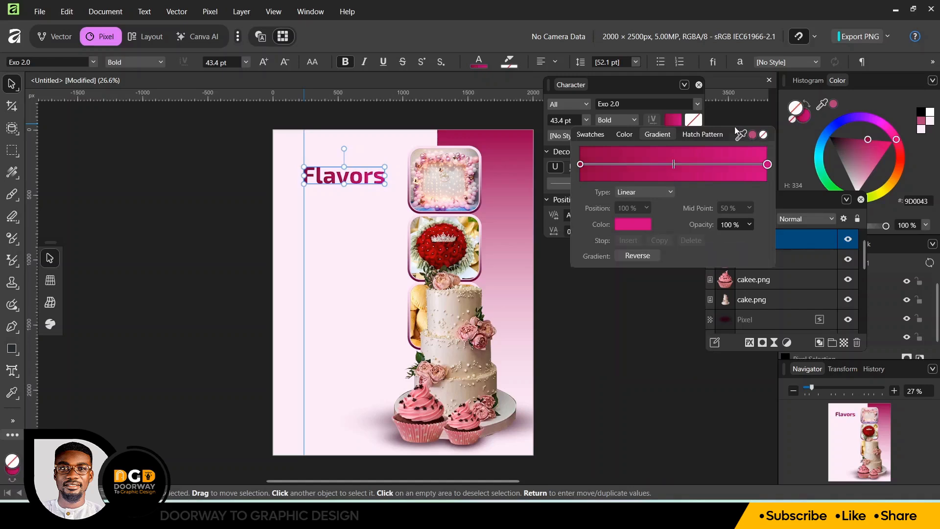
key("Escape")
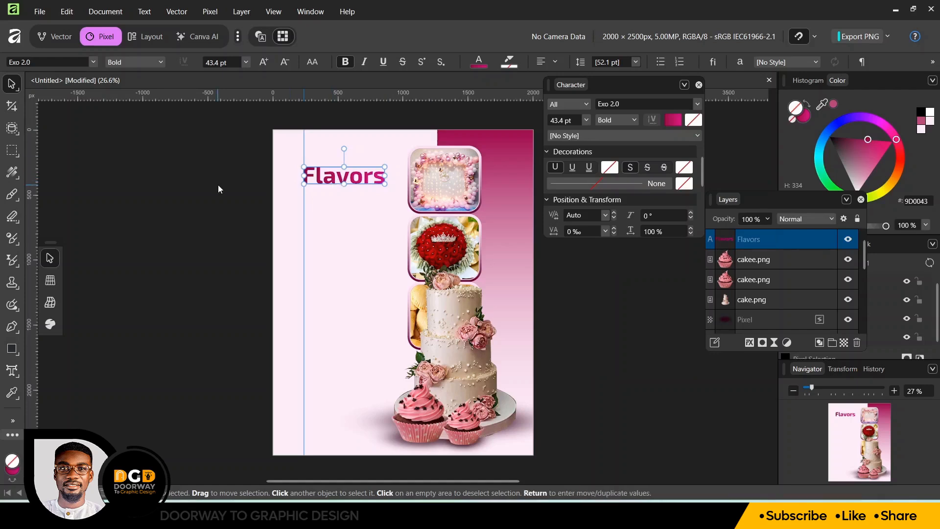
Move the Layers panel clear of the work area and place a vertical guide at the Flavors title's right edge
key("ctrl+equal")
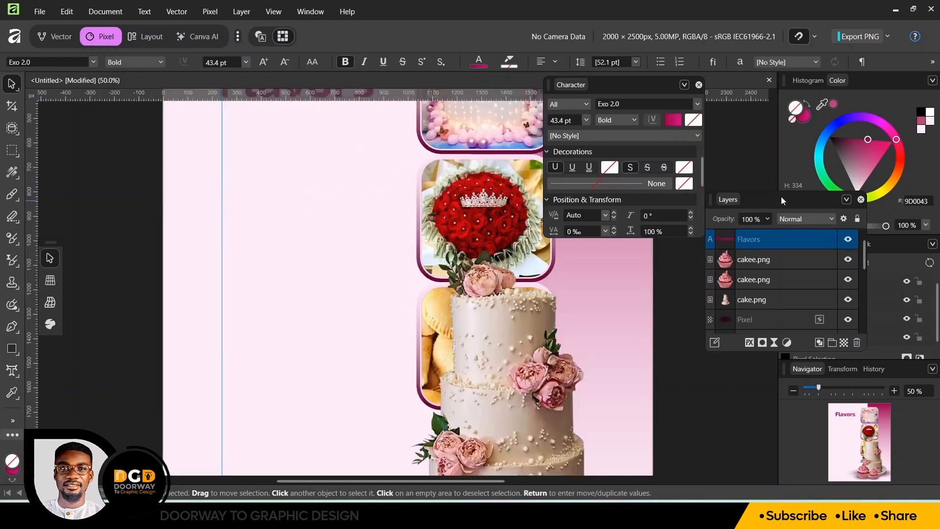
left_click_drag(780, 196, 717, 250)
left_click_drag(773, 234, 765, 193)
left_click_drag(32, 169, 374, 183)
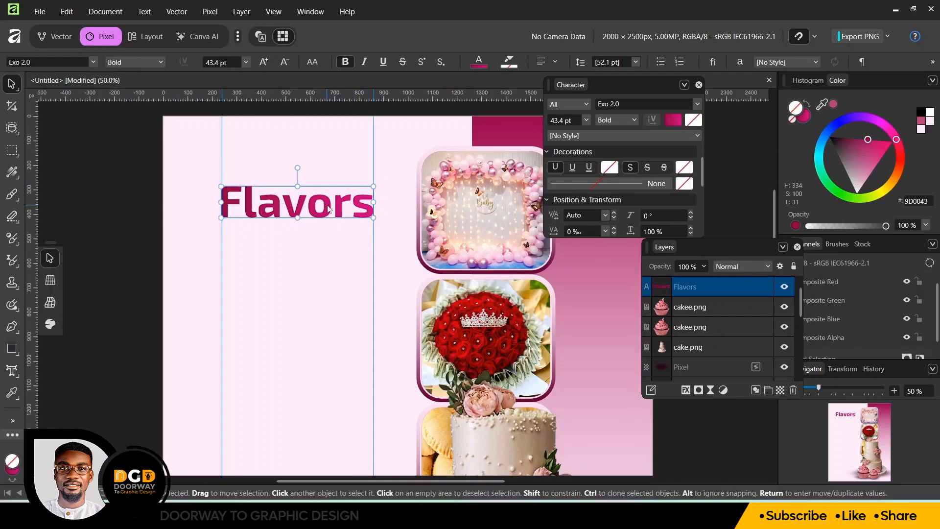
Duplicate the Flavors title directly below itself and change the copy's text to "Cakes and Deco"
left_click_drag(327, 210, 330, 269)
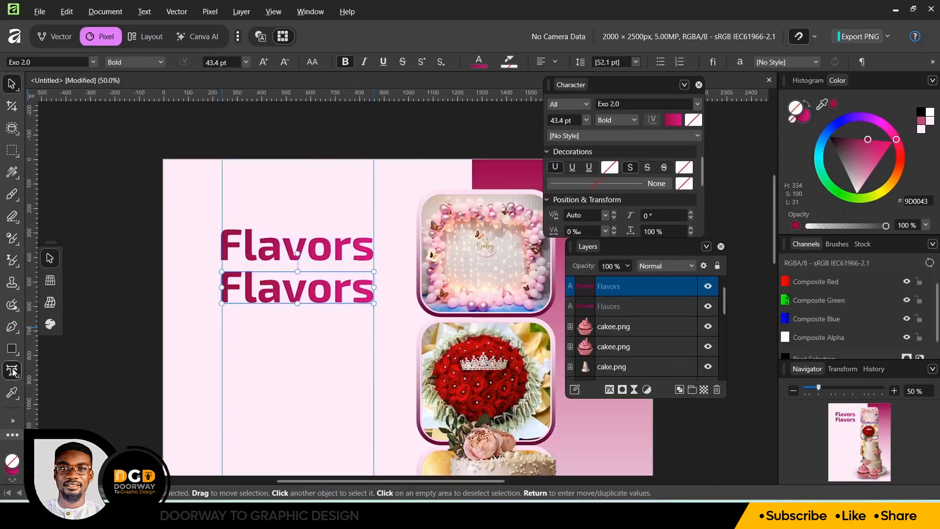
key("t")
left_click(226, 282)
left_click_drag(227, 283, 372, 295)
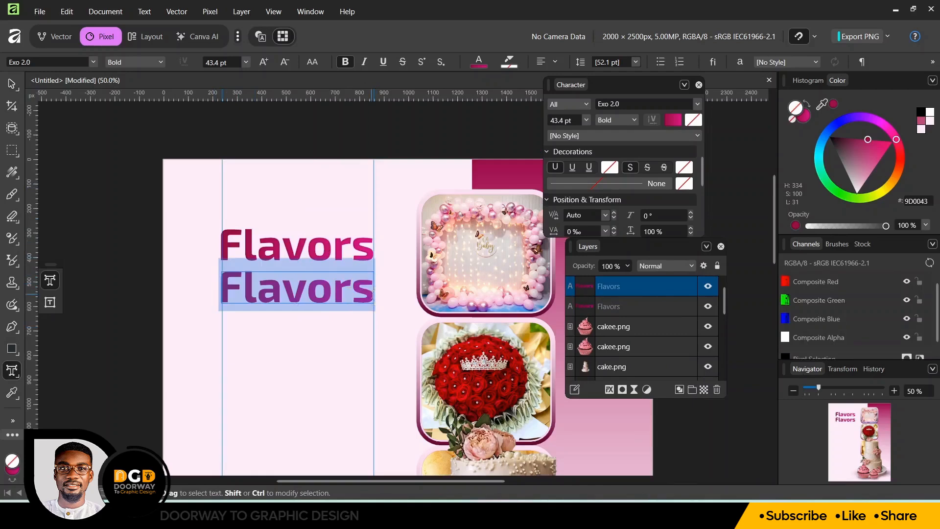
type("Cakes and Deco")
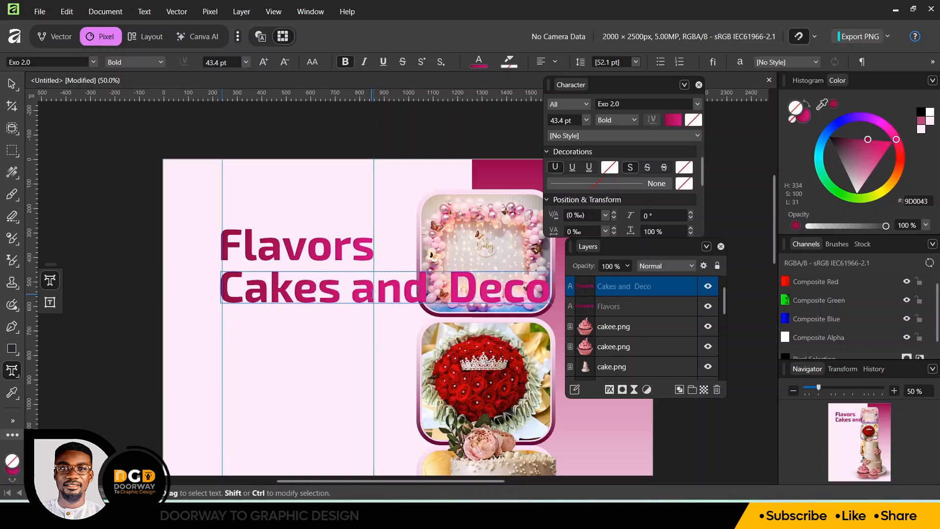
Scale the "Cakes and Deco" line down to about 20.2 pt to match the Flavors title's width and lower it slightly
key("Escape")
left_click_drag(550, 284, 375, 287)
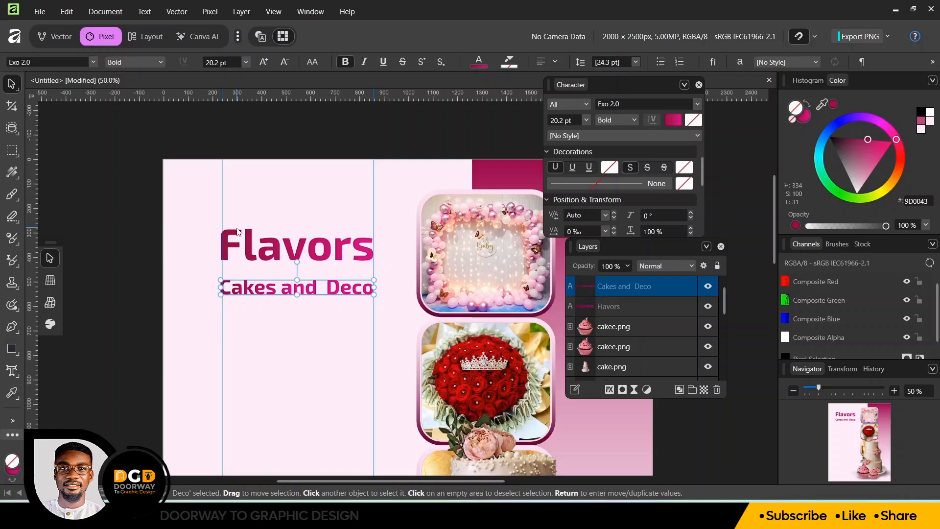
left_click_drag(257, 287, 258, 292)
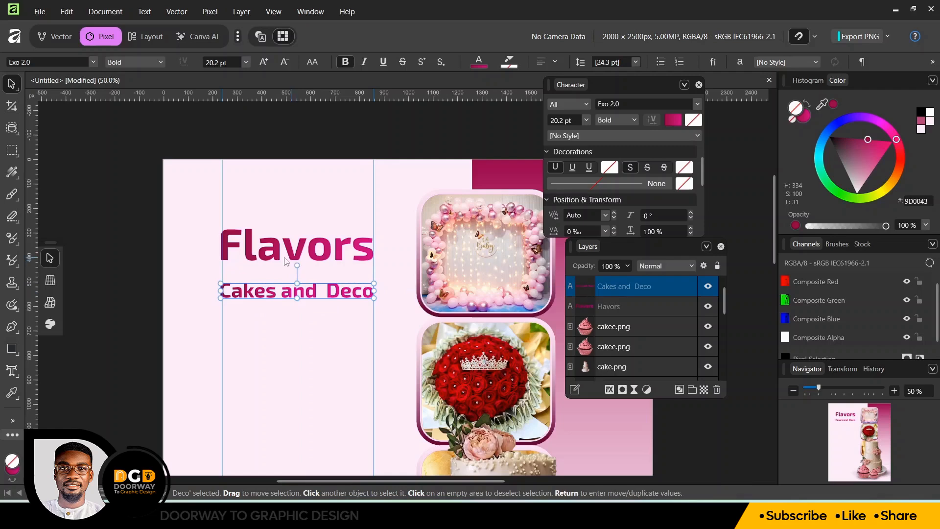
Draw a small horizontal rectangle between the Flavors title and the "Cakes and Deco" line
left_click(13, 349)
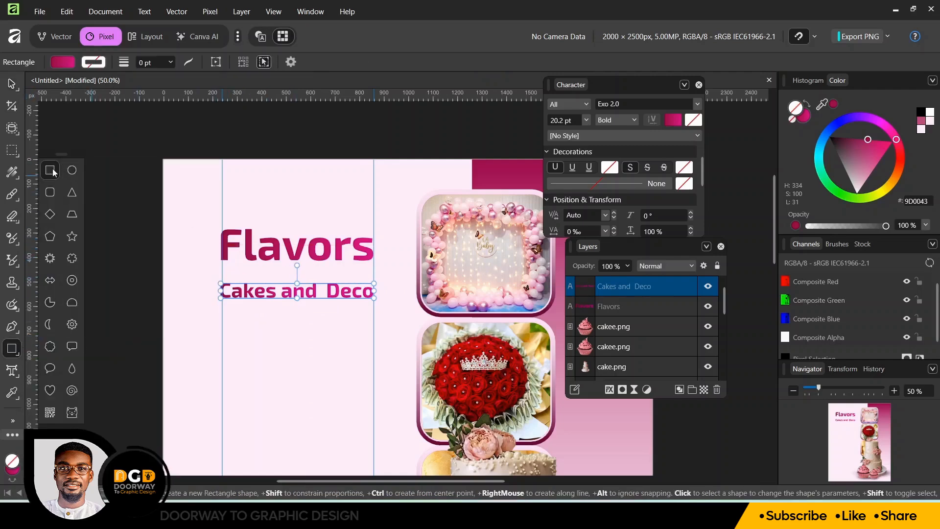
left_click_drag(265, 262, 333, 278)
key("ctrl+plus")
left_click(12, 86)
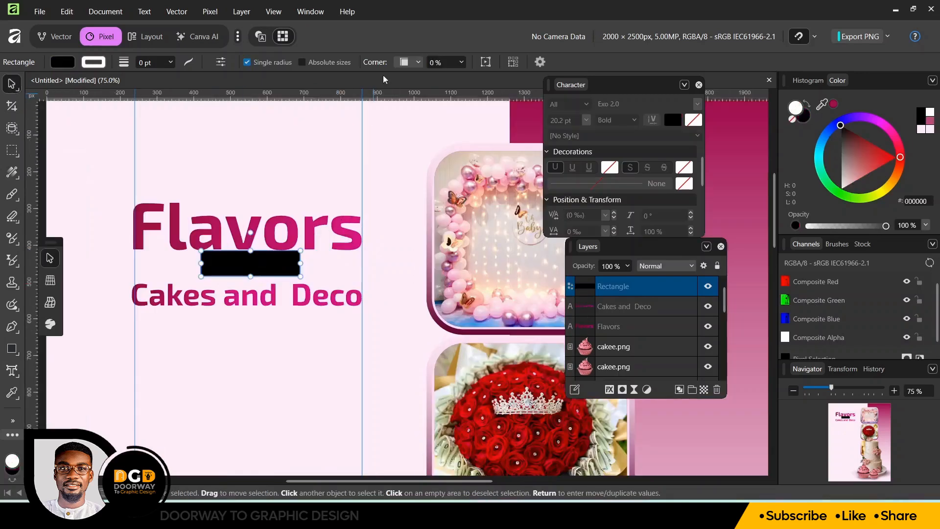
Give the black rectangle Rounded corners with a 50% radius to form a pill shape
left_click(418, 62)
left_click(407, 90)
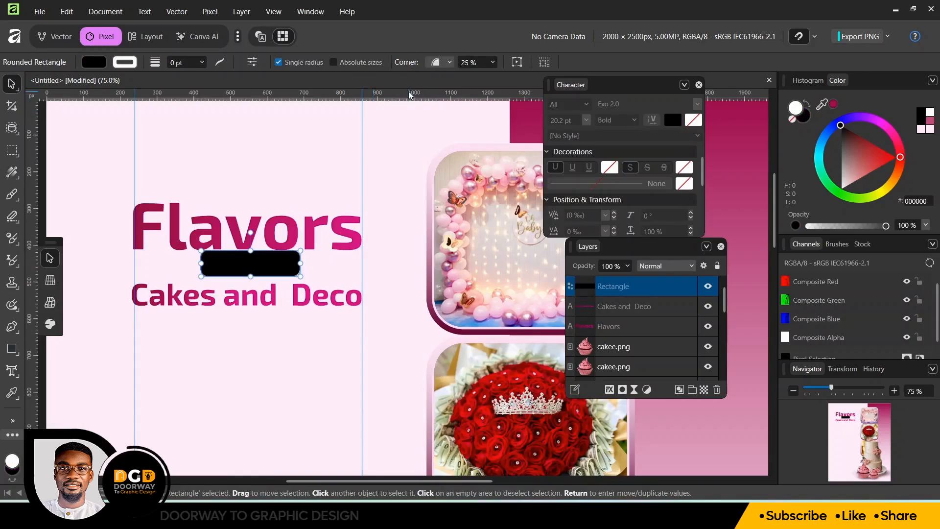
left_click(449, 62)
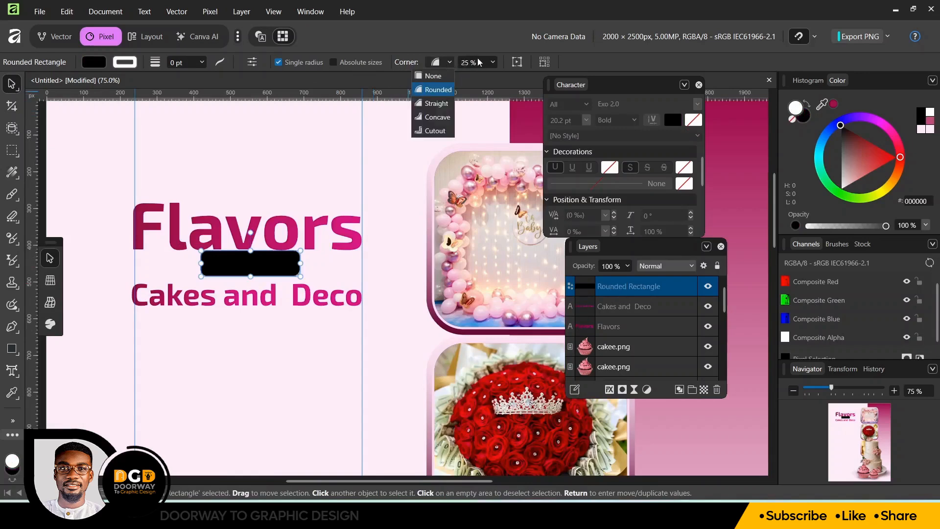
left_click(492, 62)
left_click_drag(493, 77, 517, 77)
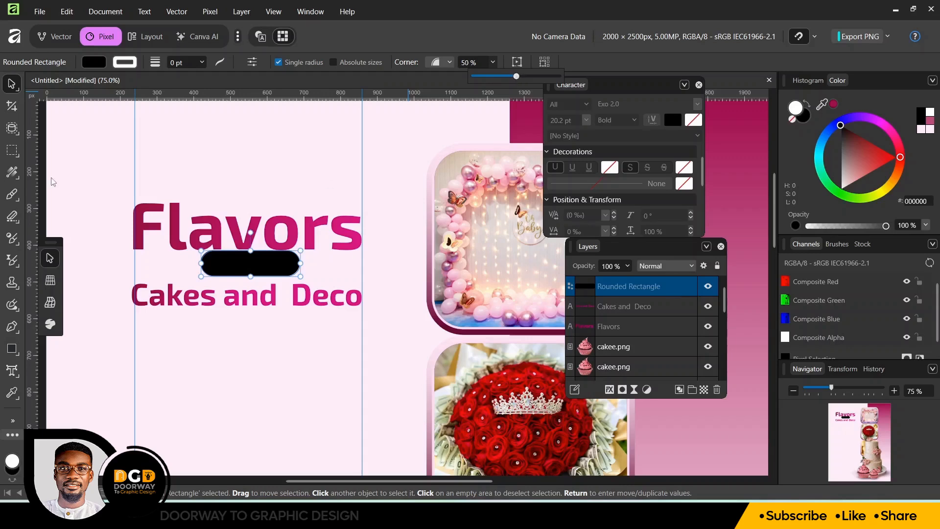
Shrink and reposition the pill between the two text lines, and fit both lines' left edges to the guide
left_click_drag(242, 267, 232, 271)
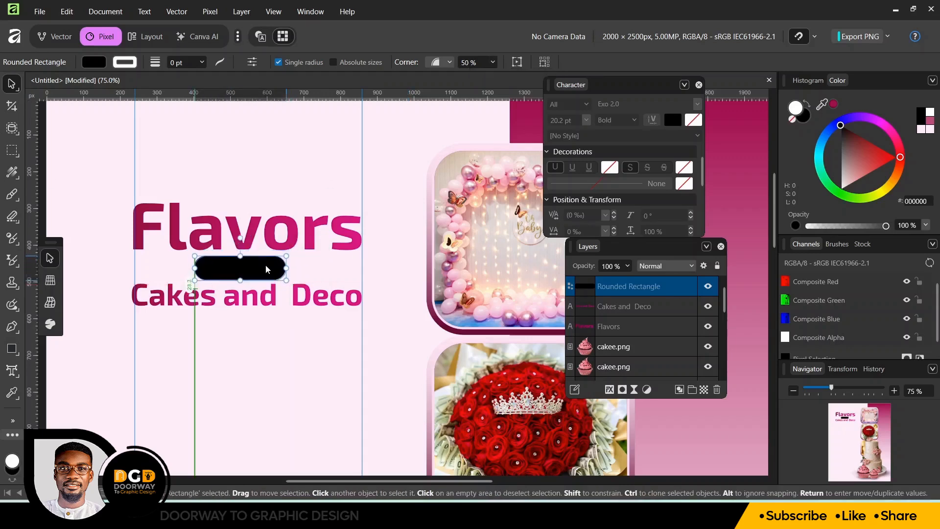
left_click(137, 227)
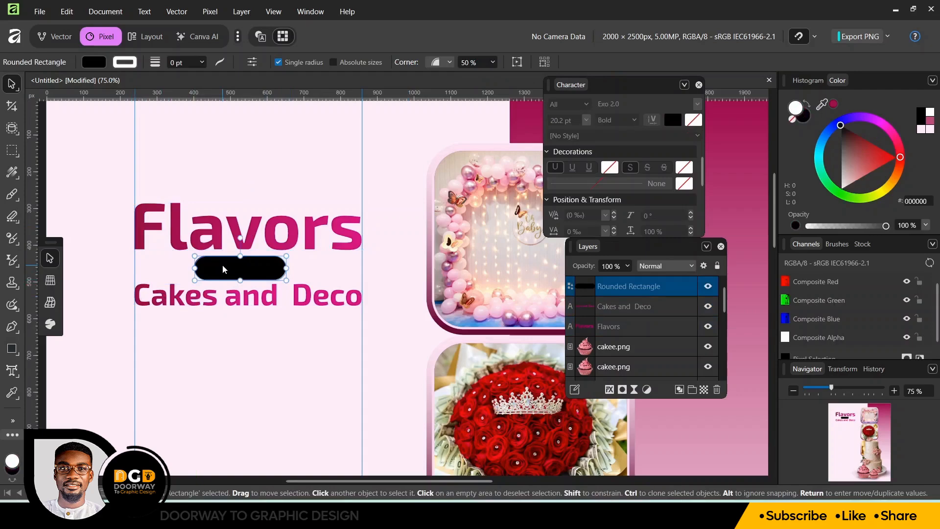
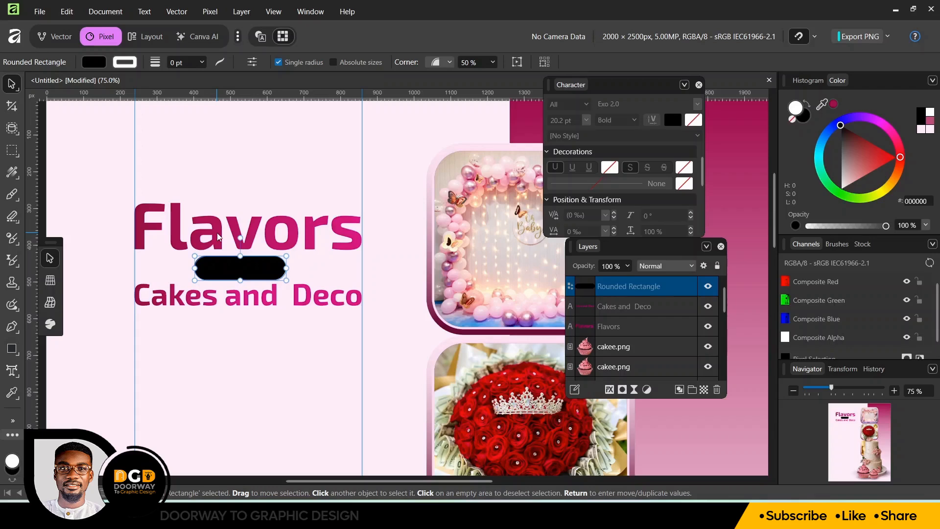
Align the pill and the Flavors title to their horizontal centres within the selection bounds, using the Vector workspace
left_click(218, 237, "shift")
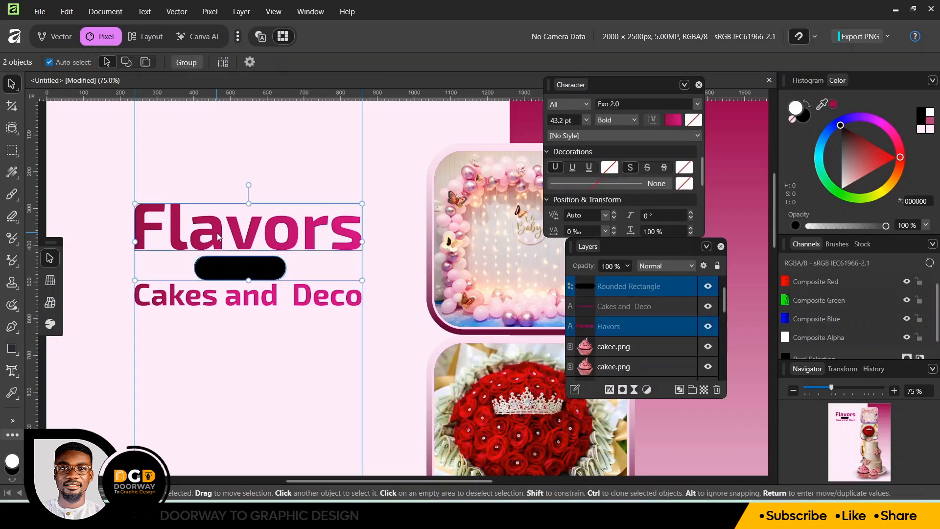
left_click(67, 38)
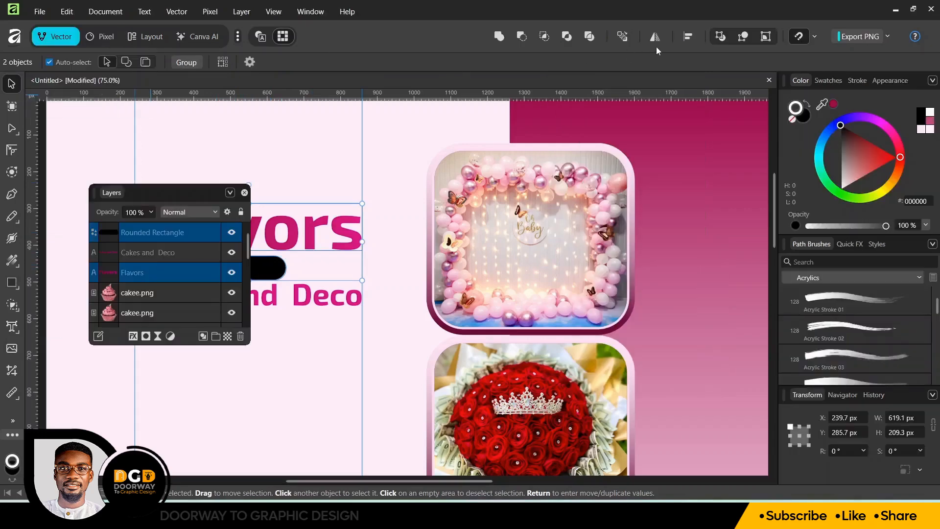
left_click(688, 37)
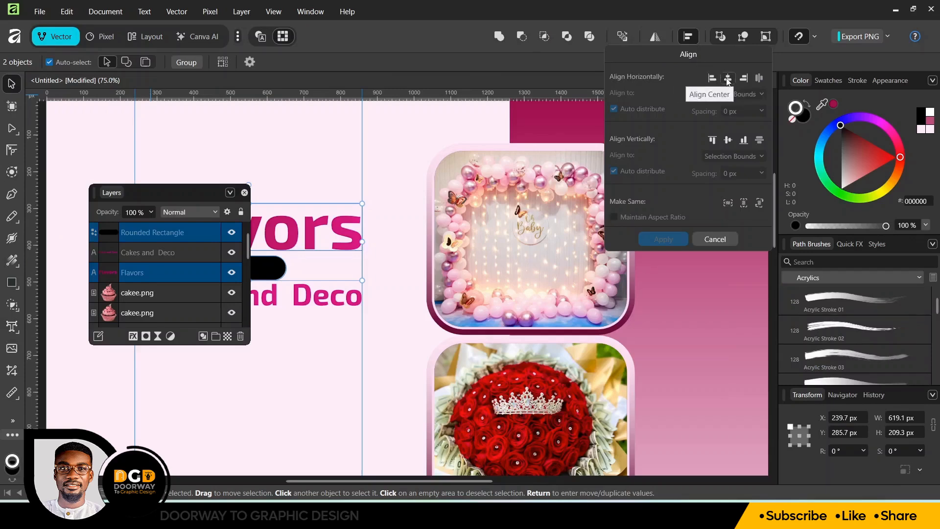
left_click(243, 193)
left_click(689, 37)
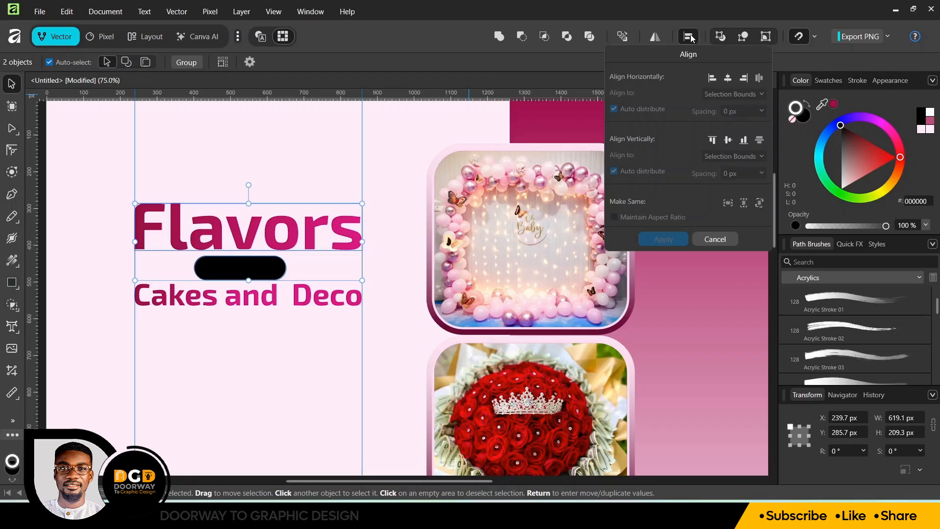
left_click(729, 78)
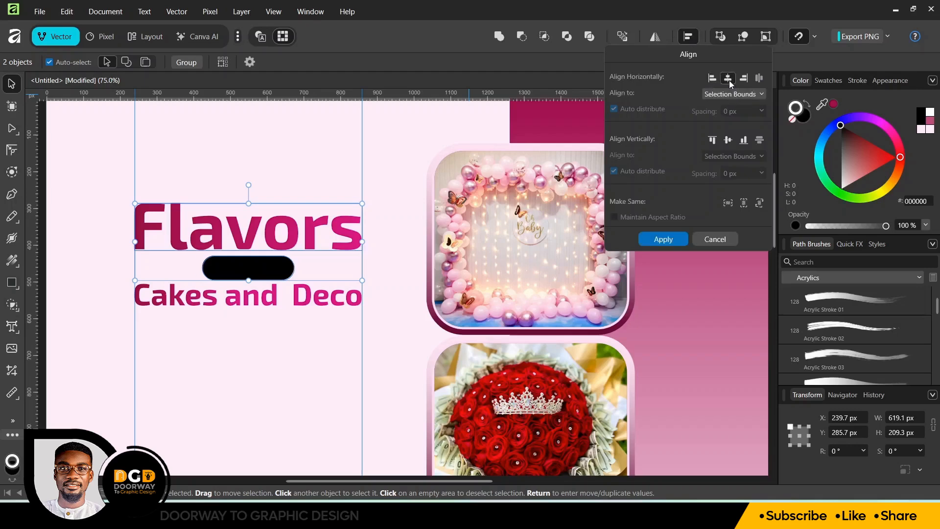
left_click(673, 237)
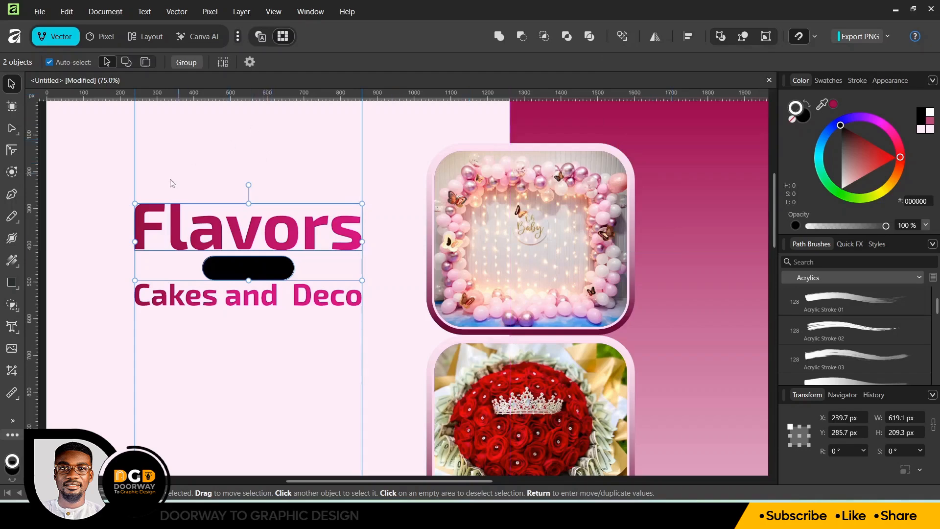
Duplicate the "Cakes and Deco" line below itself and change the copy's text to "by SD"
left_click(118, 255)
left_click(218, 265)
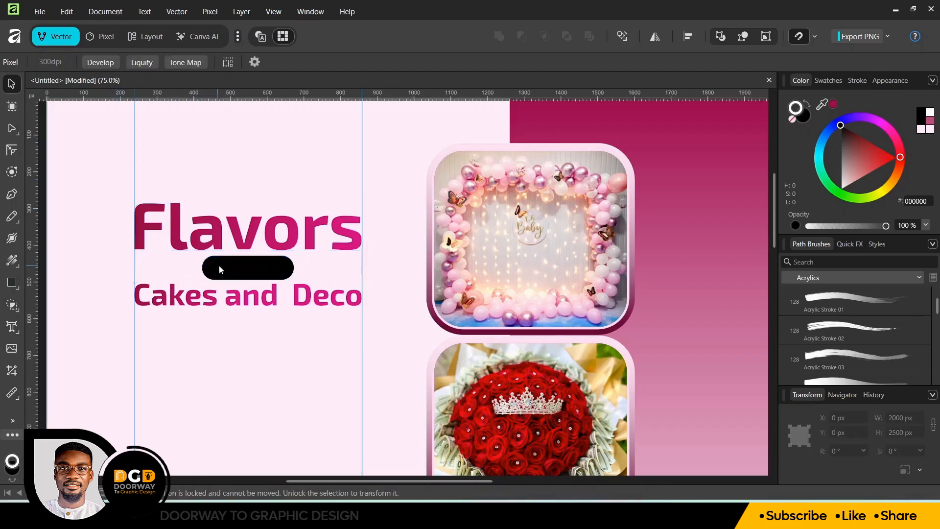
left_click_drag(219, 295, 219, 324)
key("t")
key("ctrl+a")
type("by SD")
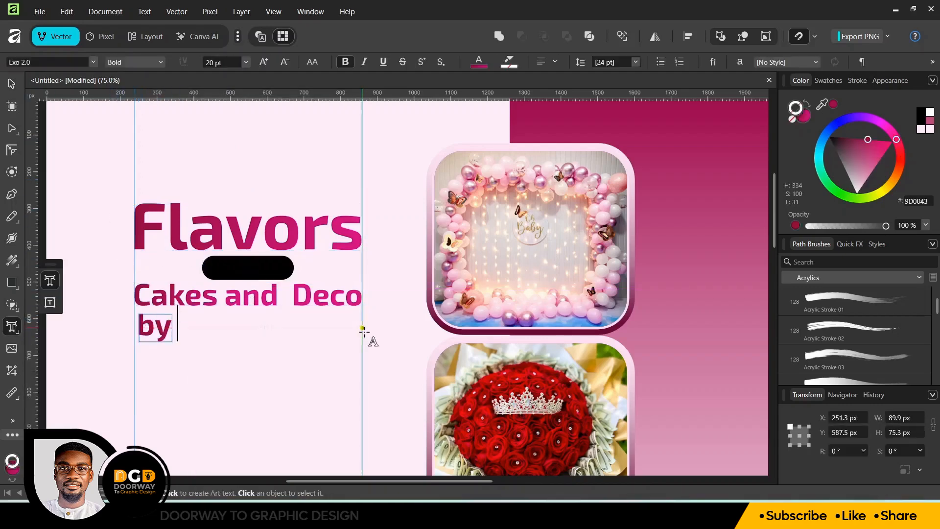
Recolour the "by SD" text to light pink F4E2EA and return to the Pixel workspace
key("Escape")
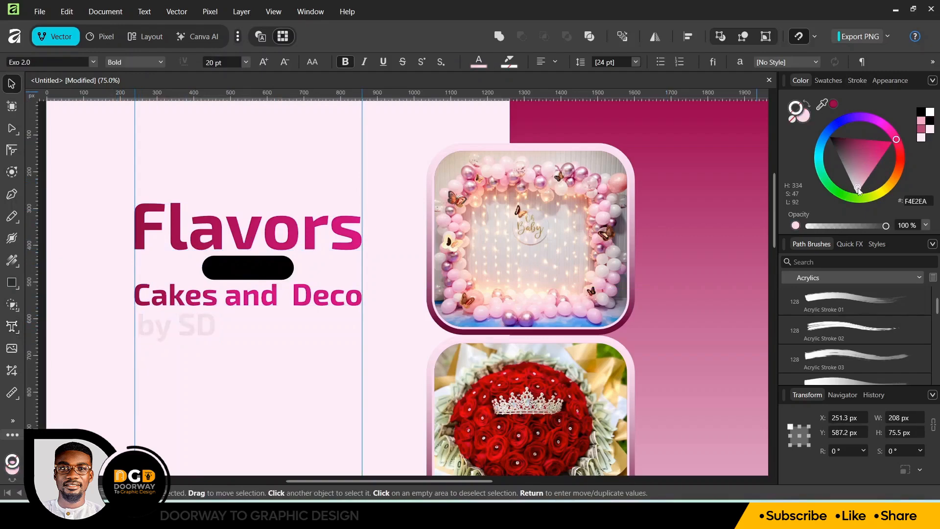
key("ctrl+minus")
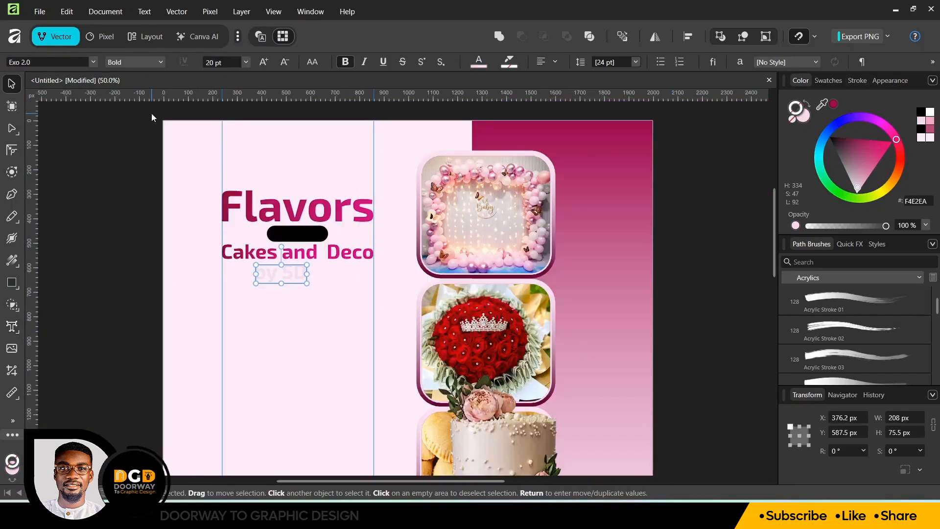
left_click(105, 37)
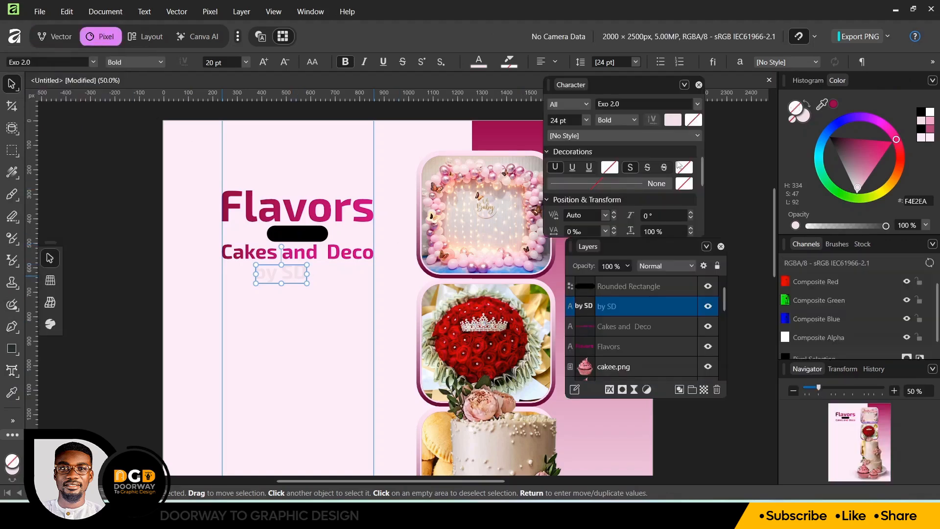
Place the "by SD" text in front of the black pill, changed to capitals "BY SD" in Medium weight at 10.8 pt
left_click_drag(290, 272, 314, 227)
key("ctrl+]")
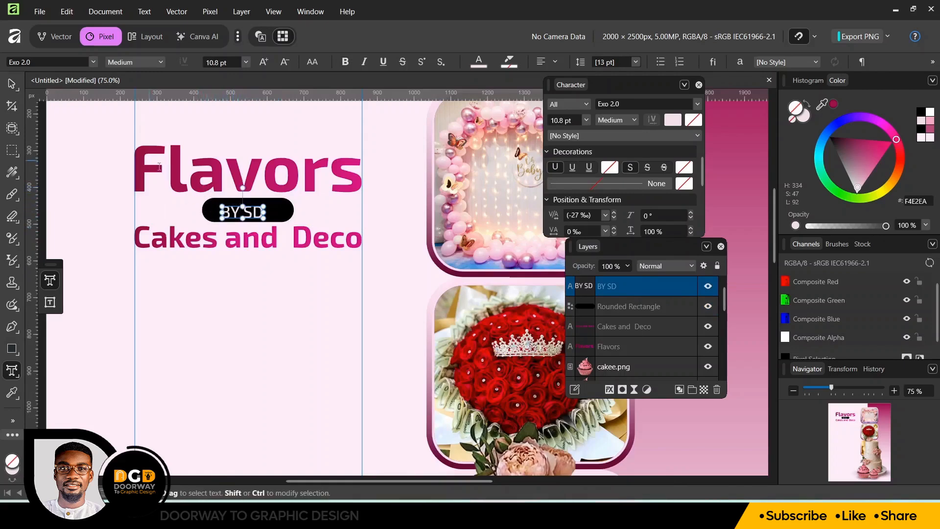
left_click(17, 87)
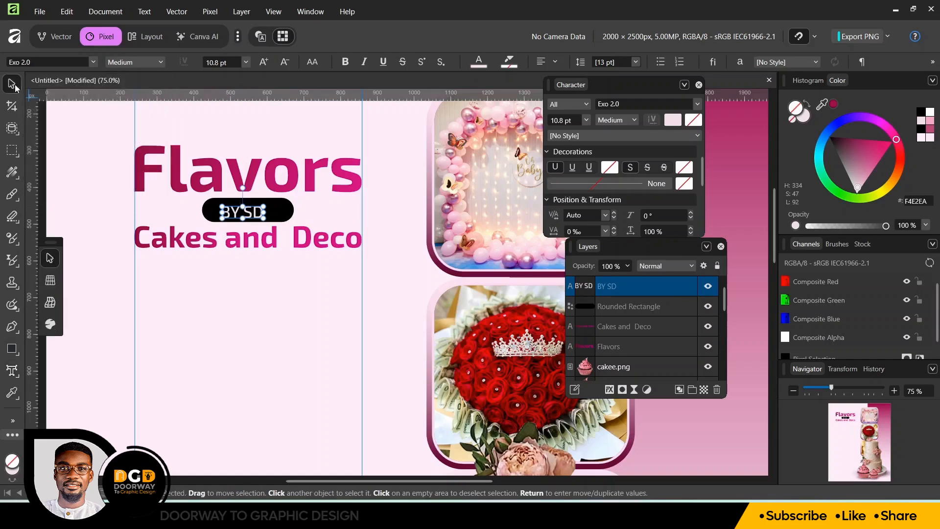
Centre the BY SD text and the pill on each other horizontally and vertically using the Vector workspace, and return to Pixel
left_click(288, 212, "shift")
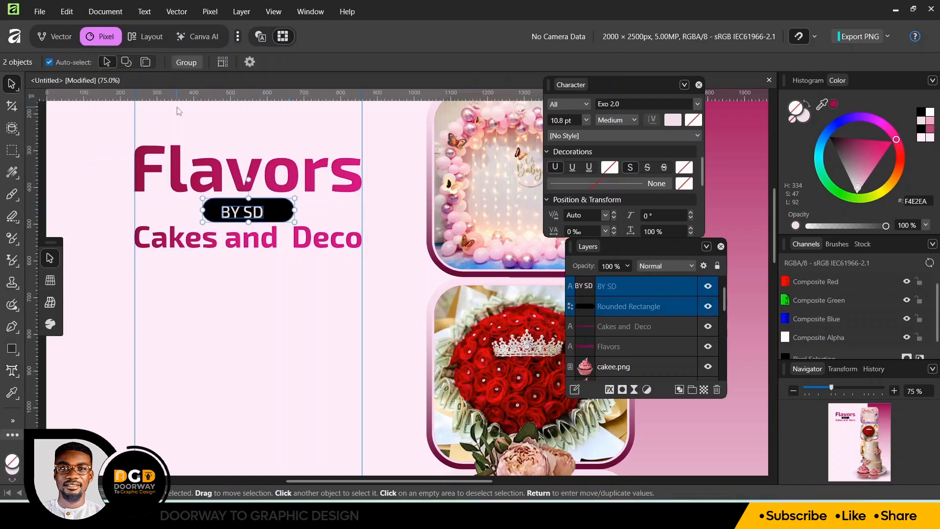
left_click(64, 40)
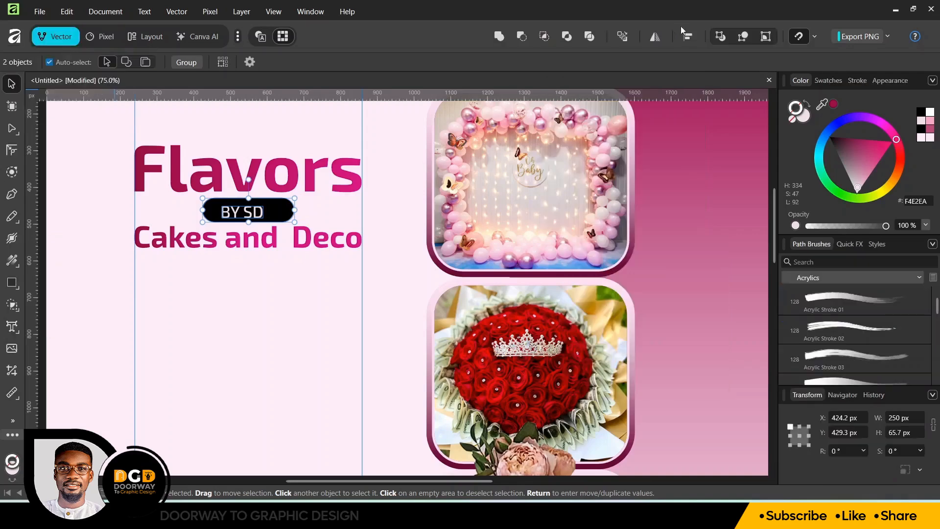
left_click(687, 37)
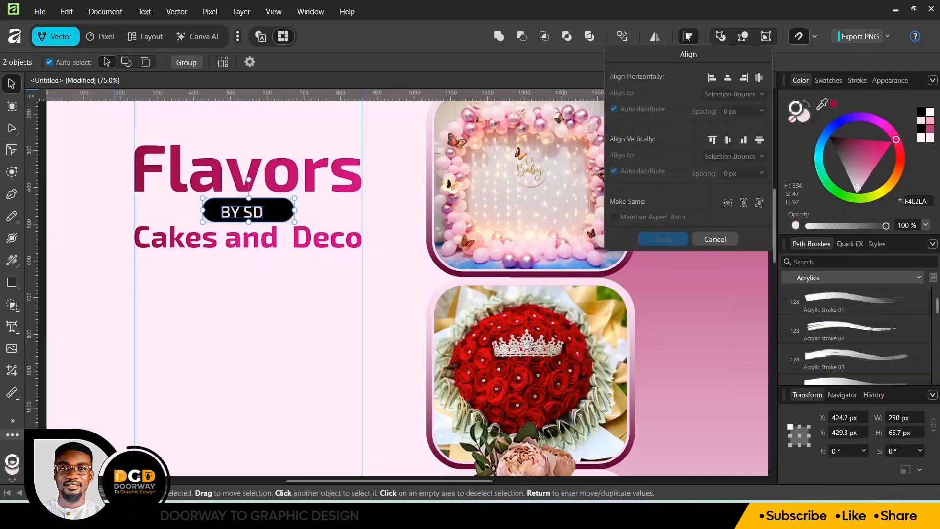
left_click(731, 82)
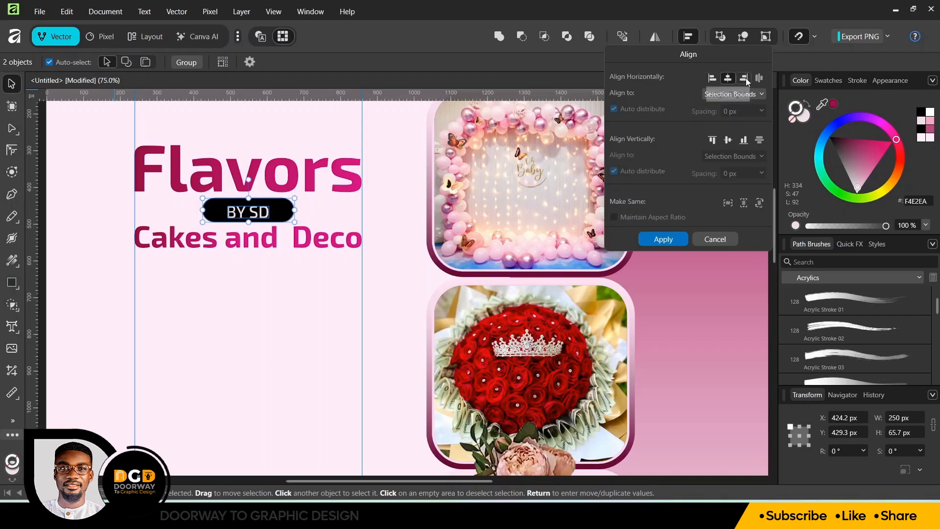
left_click(729, 141)
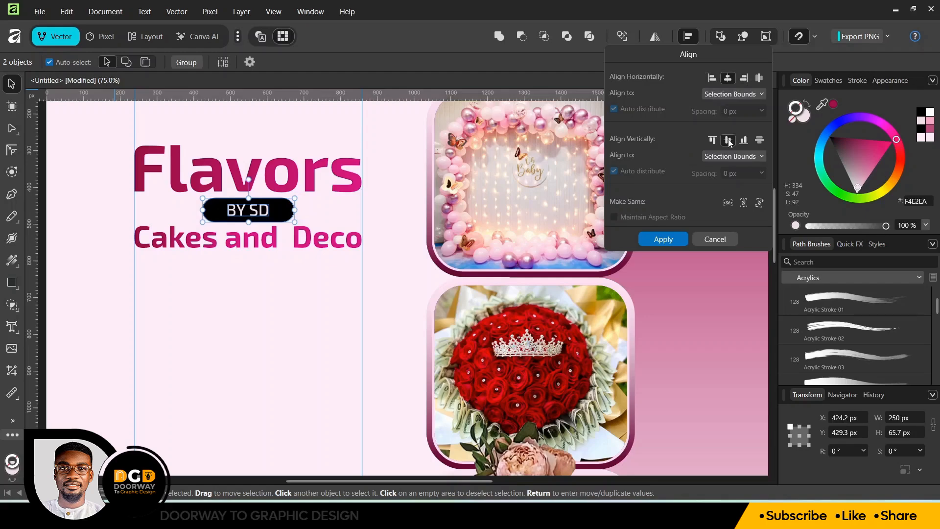
key("Escape")
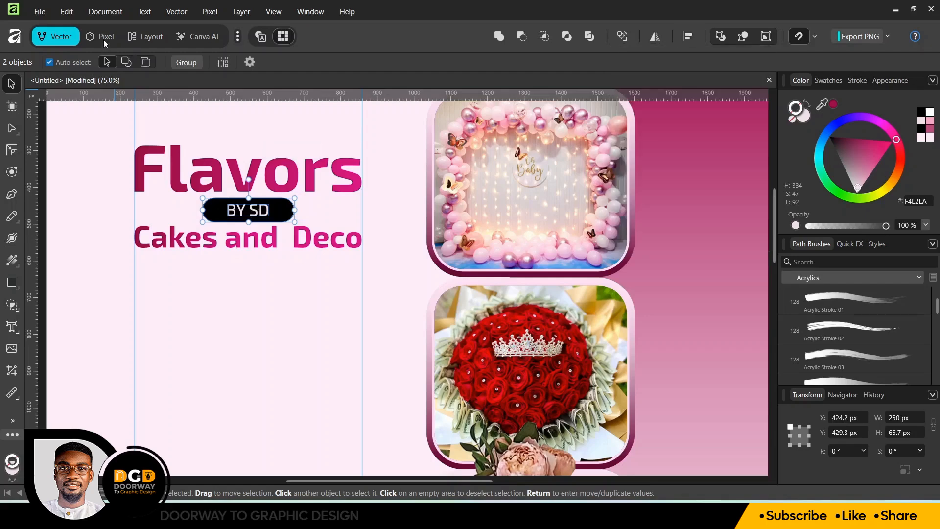
left_click(104, 39)
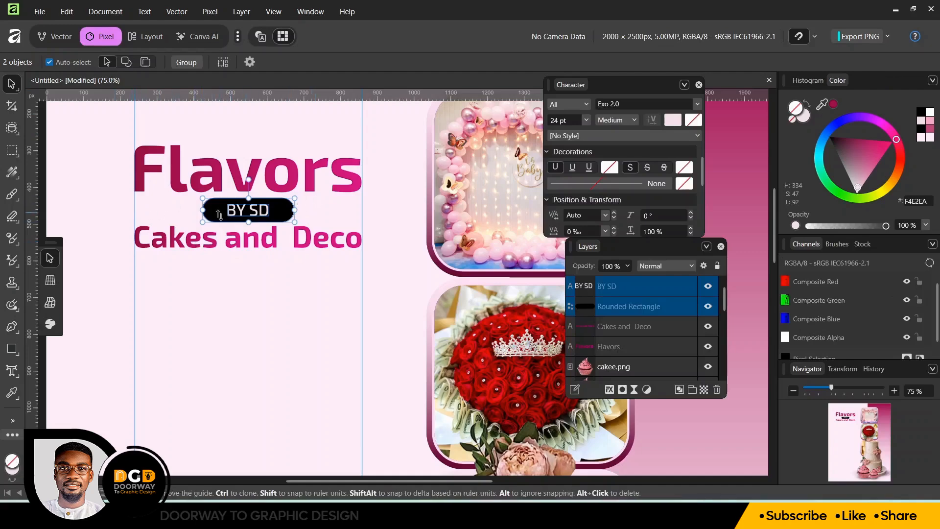
Draw a straight horizontal line with the Pen tool through the pill's middle, spanning from one vertical guide to the other
left_click(16, 354)
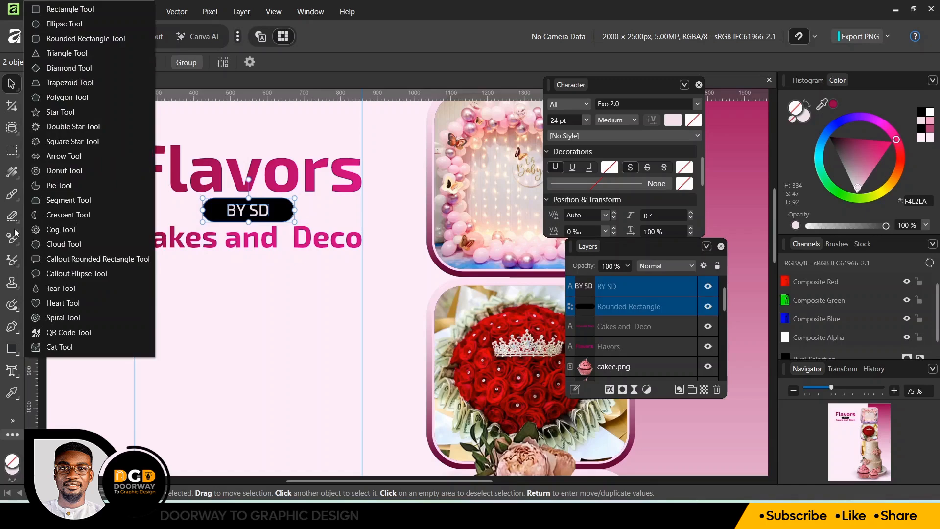
left_click(28, 376)
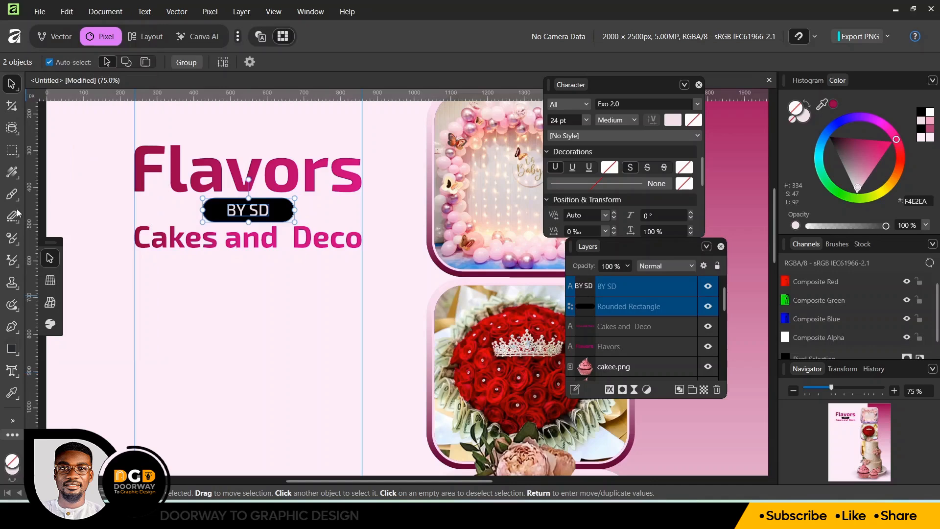
left_click(16, 331)
left_click(56, 325)
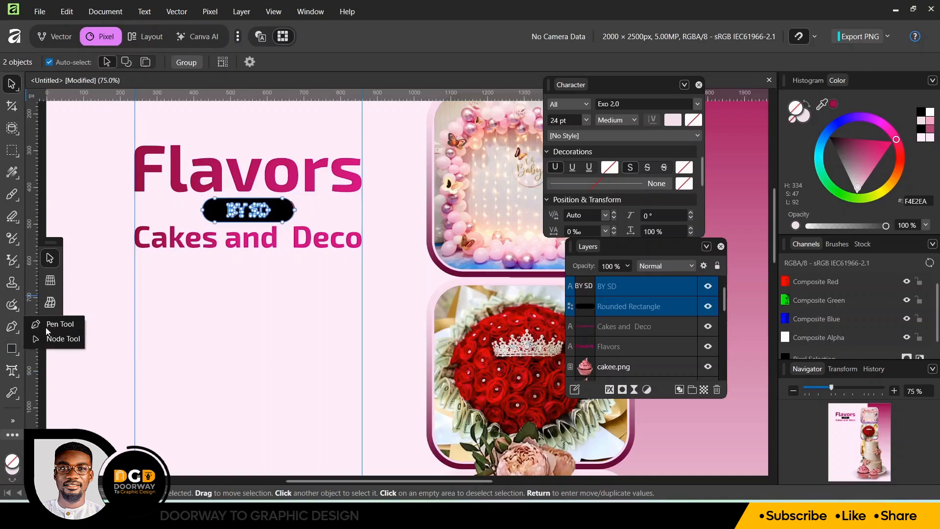
left_click(135, 209)
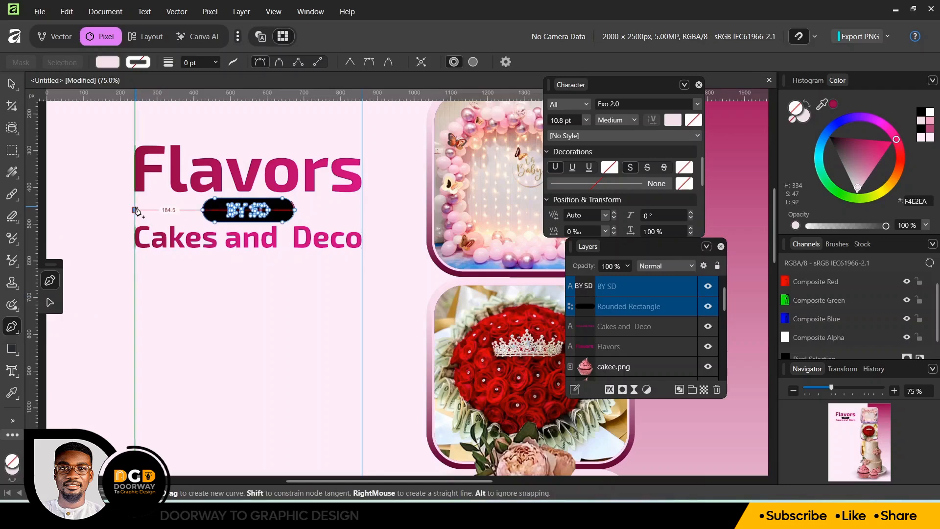
left_click(362, 210)
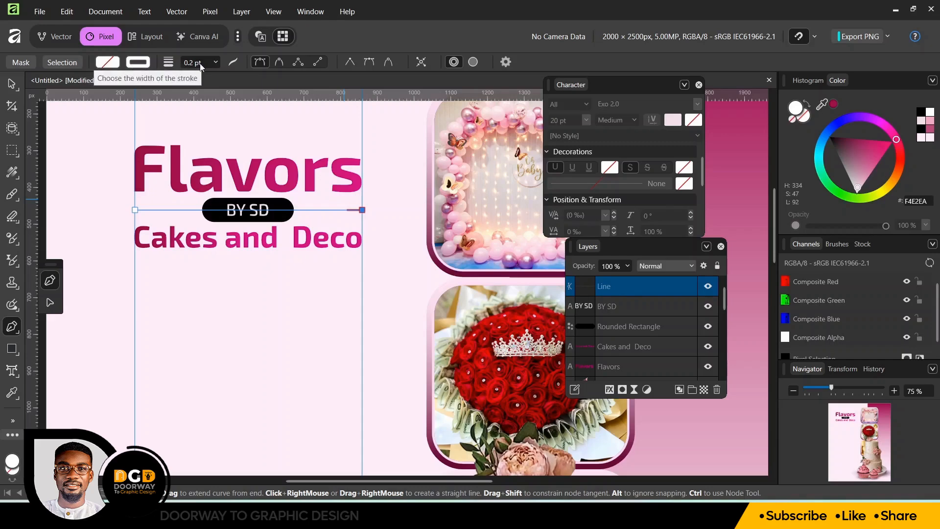
Set the line's stroke to black with a width of 0.4 pt and deselect it
left_click(143, 65)
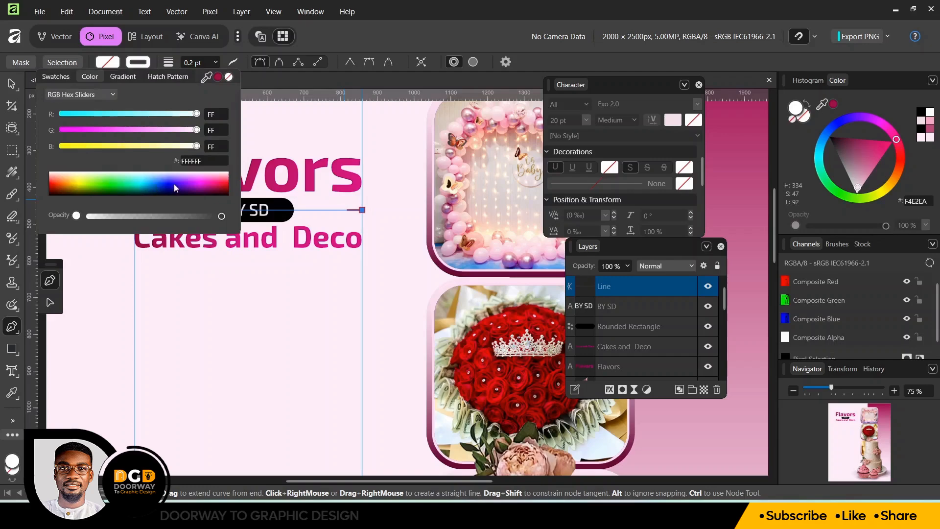
left_click(99, 94)
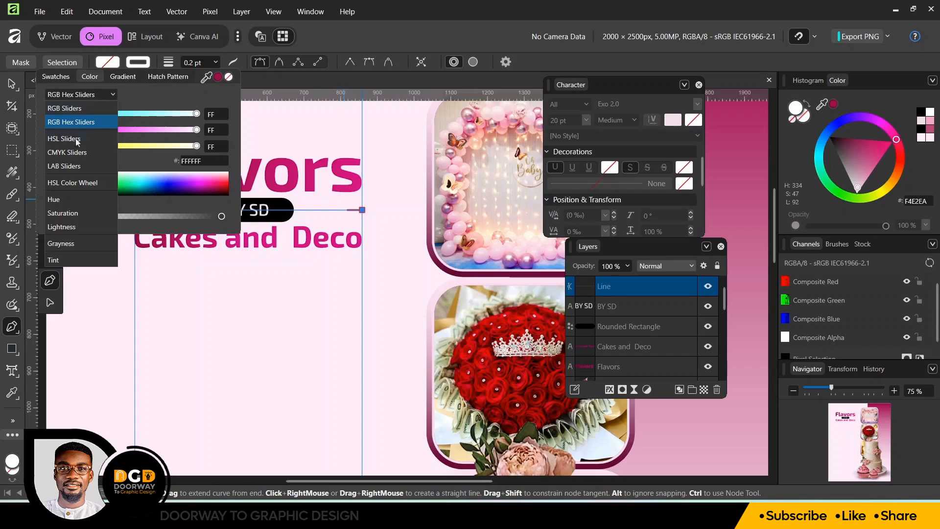
left_click(65, 199)
left_click_drag(63, 183, 47, 200)
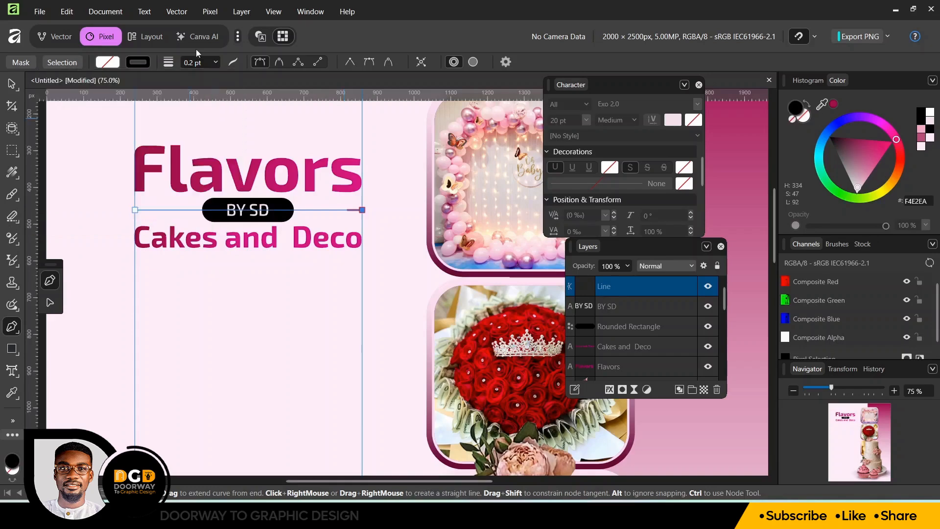
left_click(215, 63)
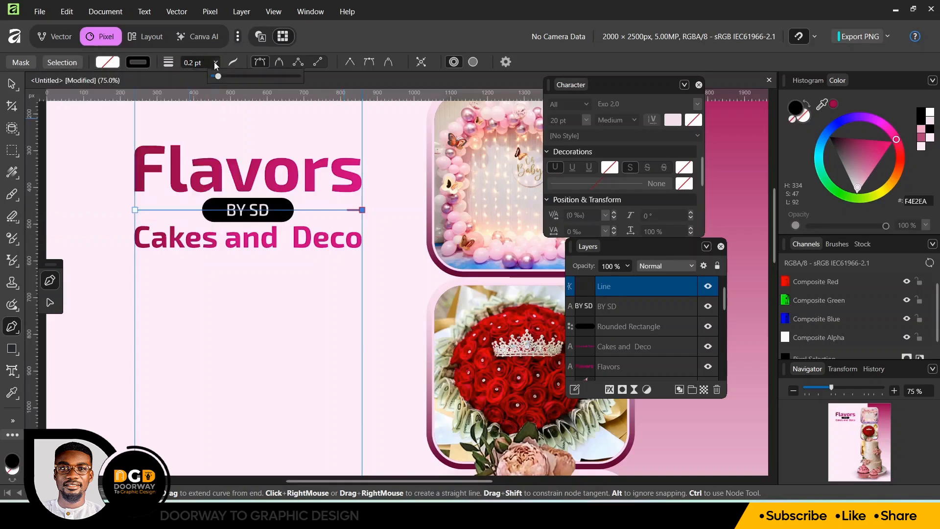
left_click_drag(219, 77, 222, 77)
left_click(12, 83)
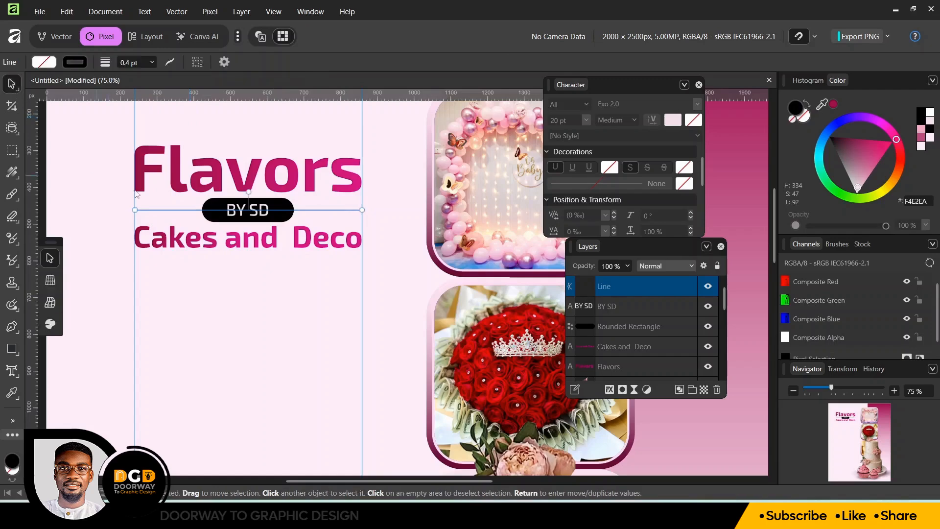
key("ctrl+0")
left_click(243, 298)
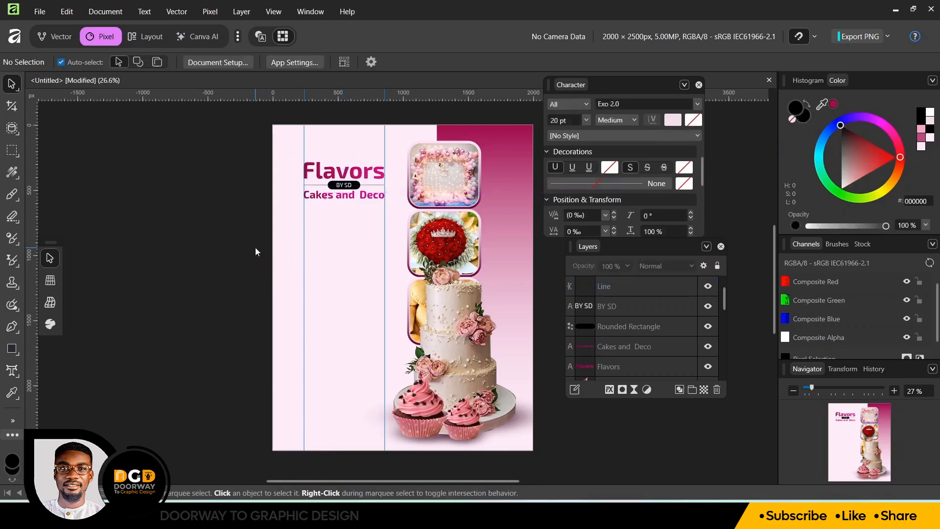
Arrange the layers so the horizontal line sits behind the pill and its BY SD text
key("ctrl+plus")
key("ctrl+plus")
key("ctrl+plus")
key("ctrl+plus")
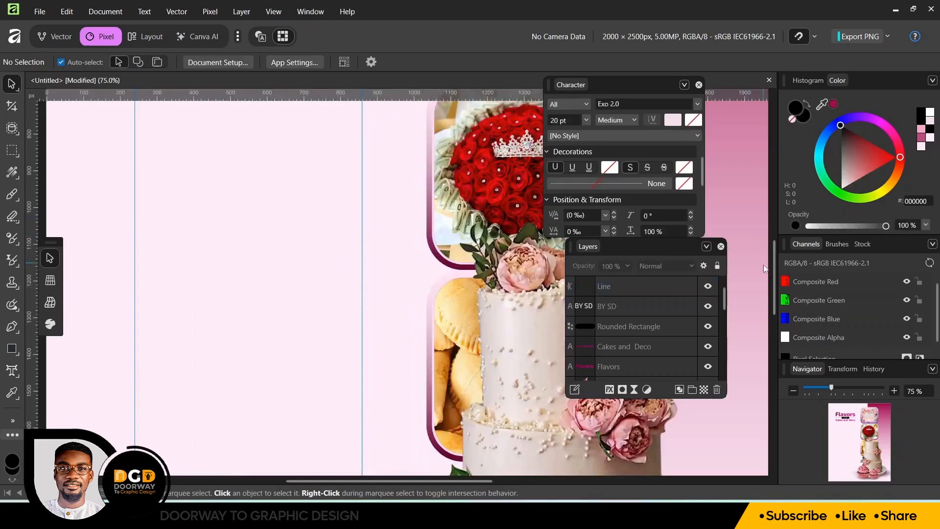
scroll(343, 244, "up", 5)
left_click(191, 240)
left_click(207, 239)
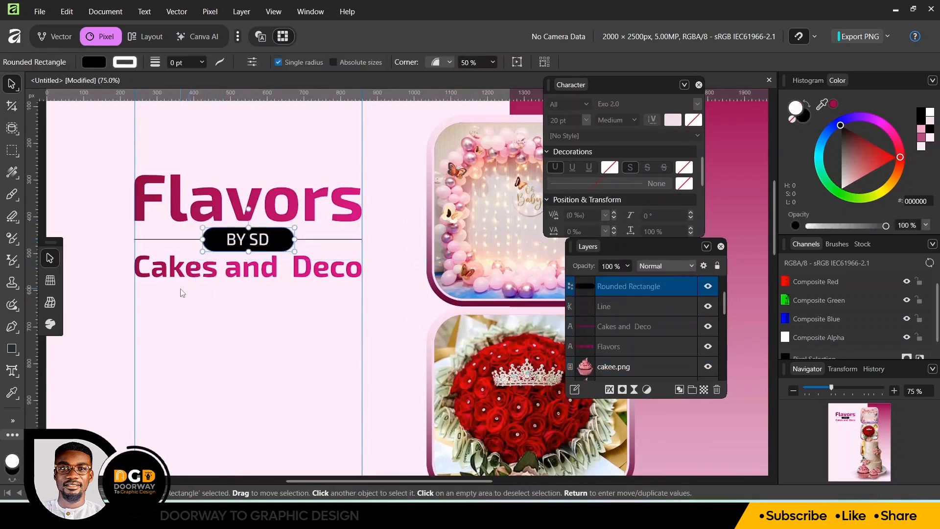
Add the tagline "Baked with love, Enjoyed by all" from the text document below "Cakes and Deco", fitted between the two guides
left_click(182, 269)
left_click_drag(182, 268, 182, 293)
key("alt+Tab")
key("alt+Tab")
key("t")
key("ctrl+a")
key("ctrl+v")
left_click_drag(325, 305, 362, 306)
key("ctrl+a")
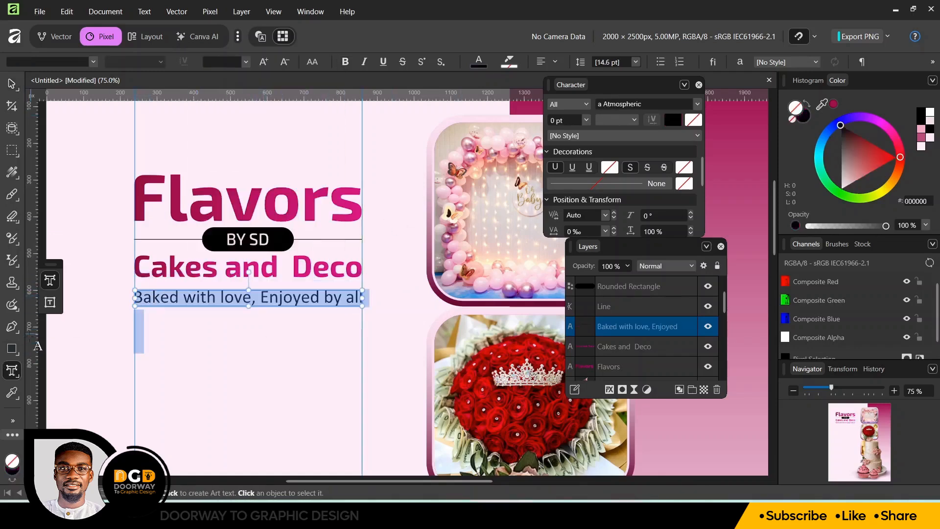
Recolour the tagline with magenta BF0064 sampled from the Flavors title
left_click(13, 392)
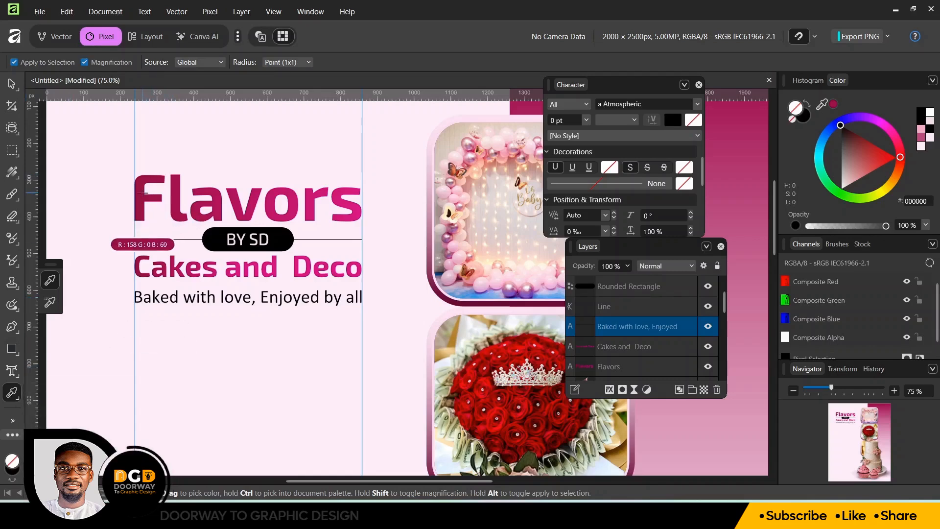
left_click(143, 192)
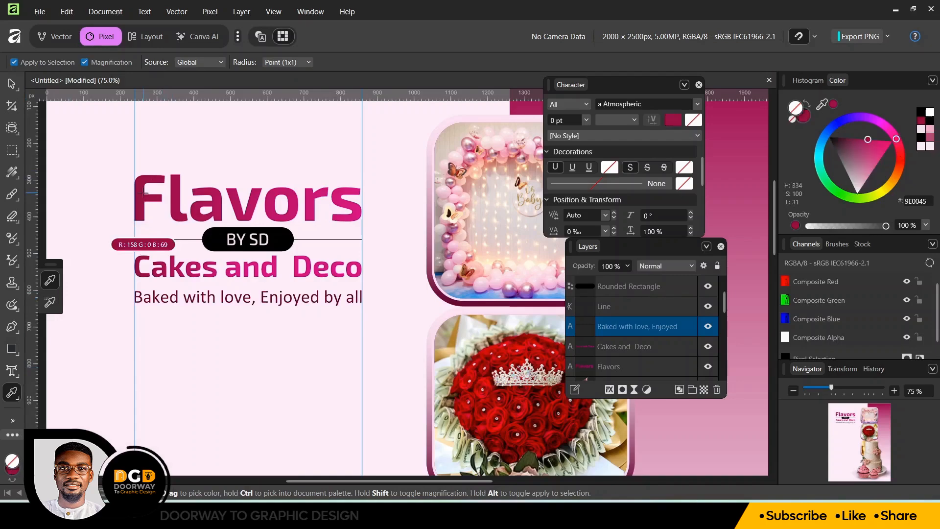
left_click(253, 201)
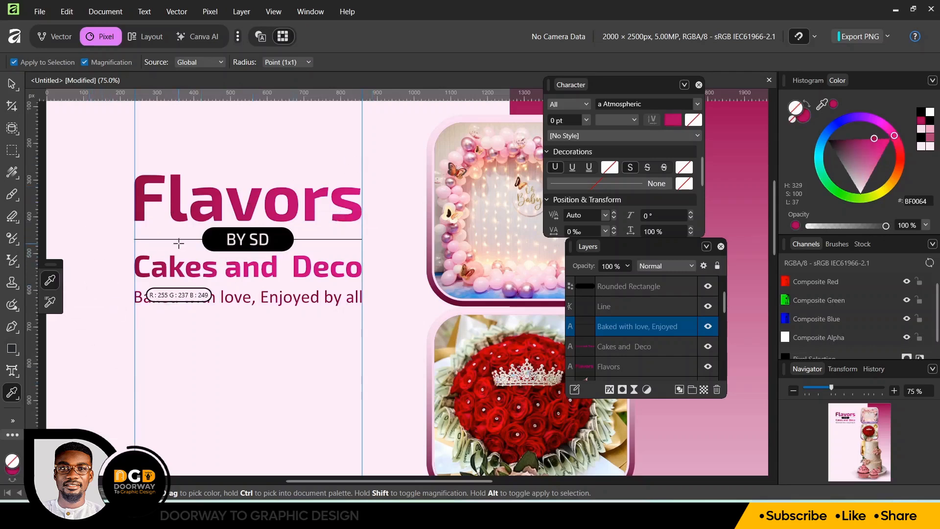
left_click(12, 84)
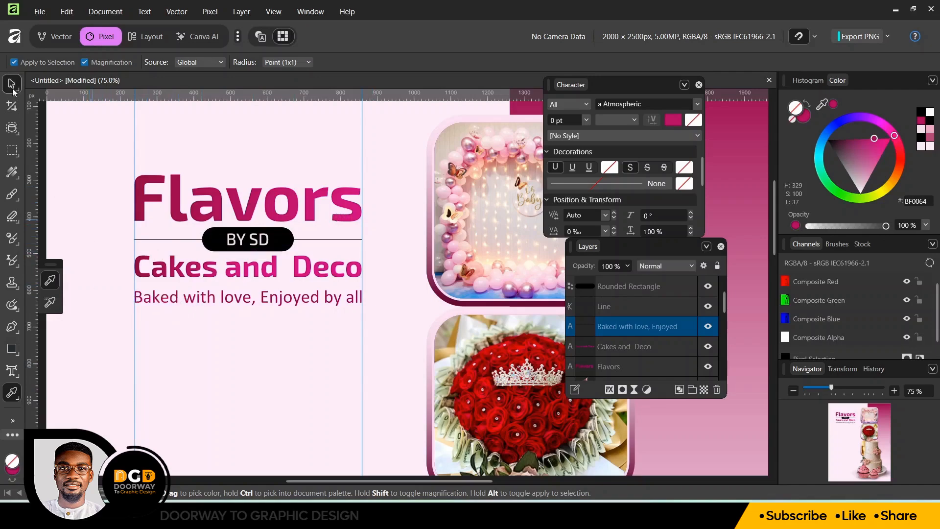
Duplicate the horizontal line below the tagline, and move the tagline and the copy slightly up towards "Cakes and Deco"
left_click(149, 243)
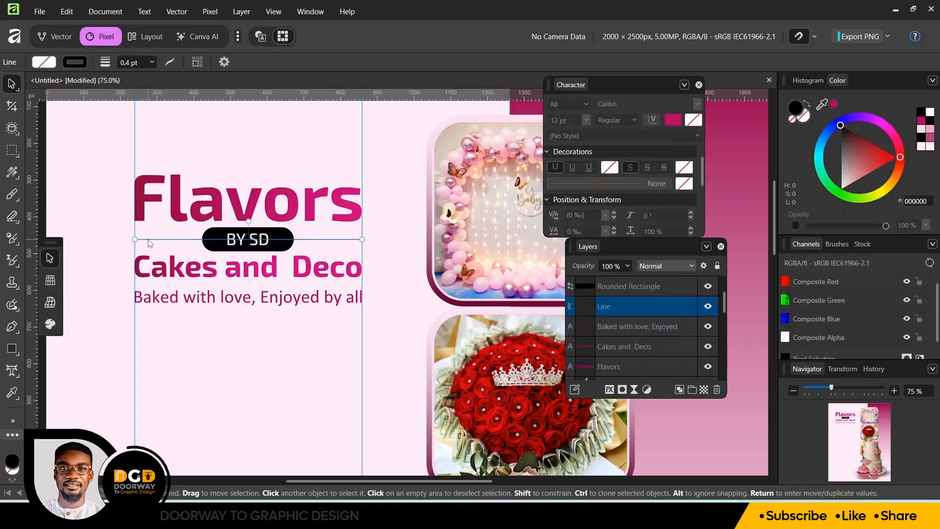
key("ctrl+j")
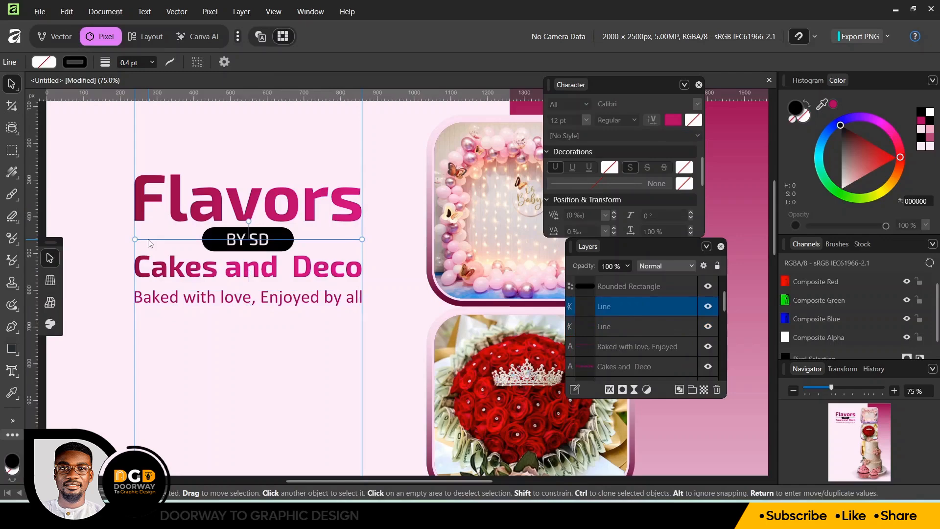
left_click_drag(149, 243, 153, 318)
left_click_drag(153, 317, 153, 317)
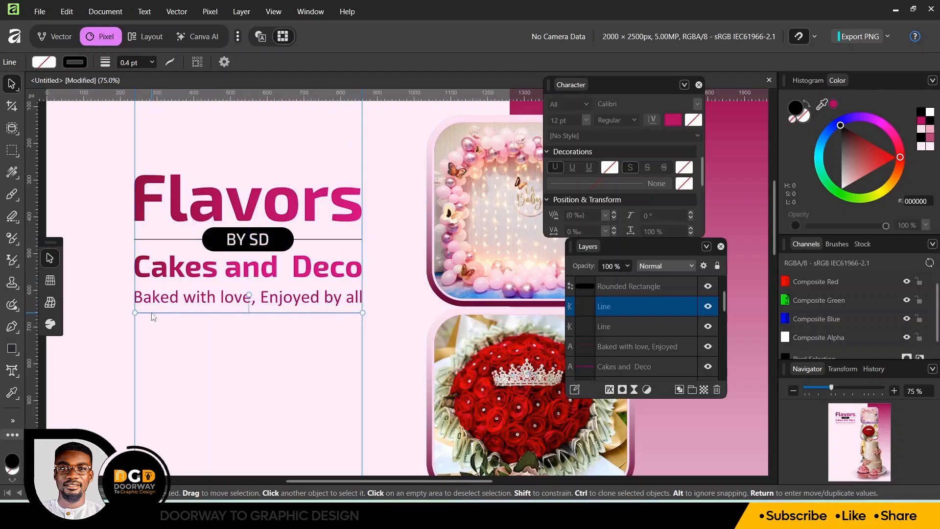
left_click(159, 302, "shift")
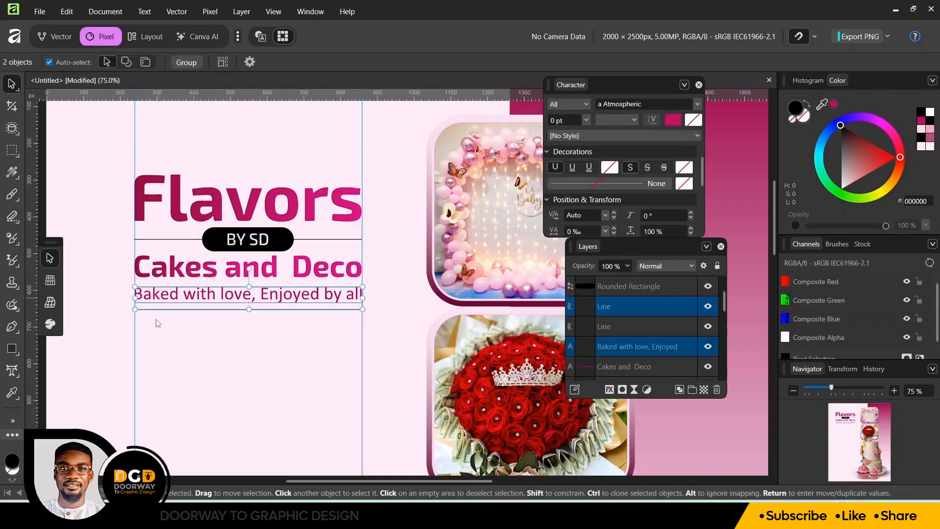
left_click(184, 381)
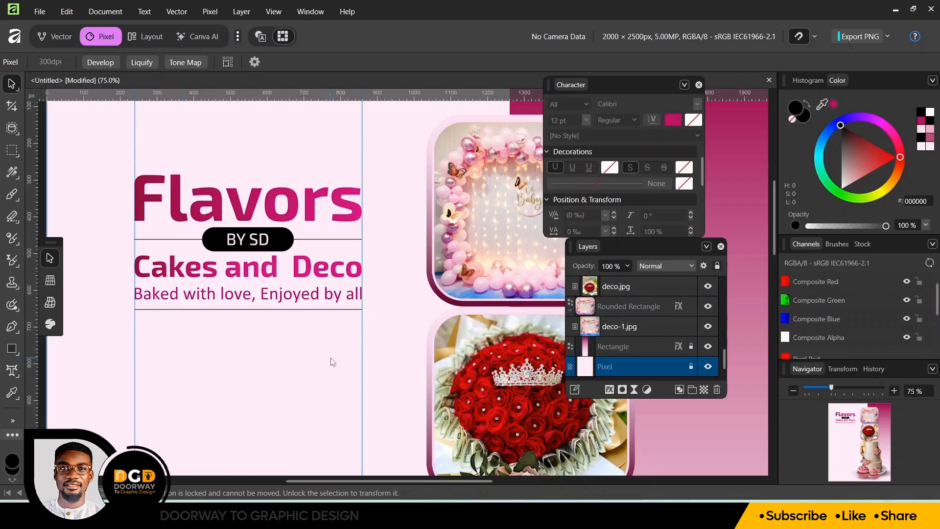
Copy the list from "Birthday cakes" to "Balloon decor etc..." in the WPS document and paste it below the tagline in the Affinity flyer
scroll(710, 318, "down", 5)
left_click(583, 514)
left_click_drag(295, 244, 359, 307)
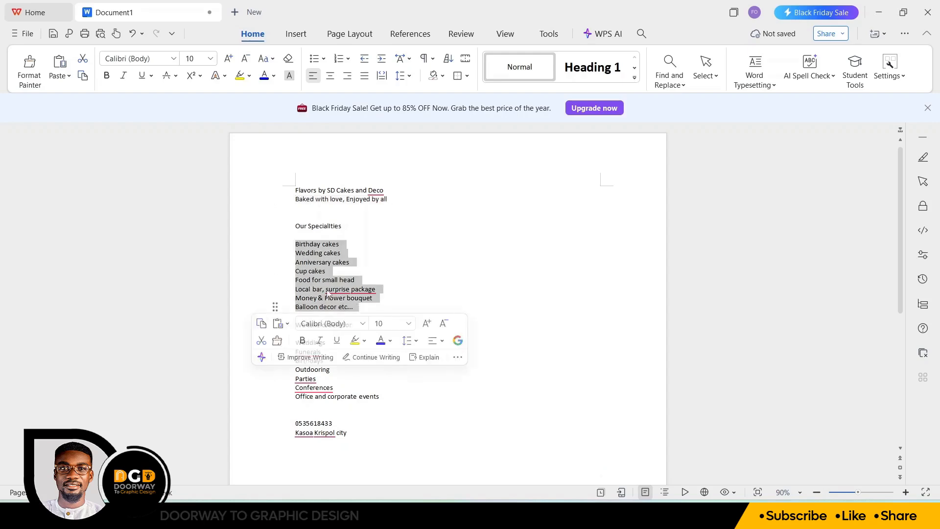
key("ctrl+c")
key("alt+Tab")
key("ctrl+v")
left_click_drag(191, 258, 195, 277)
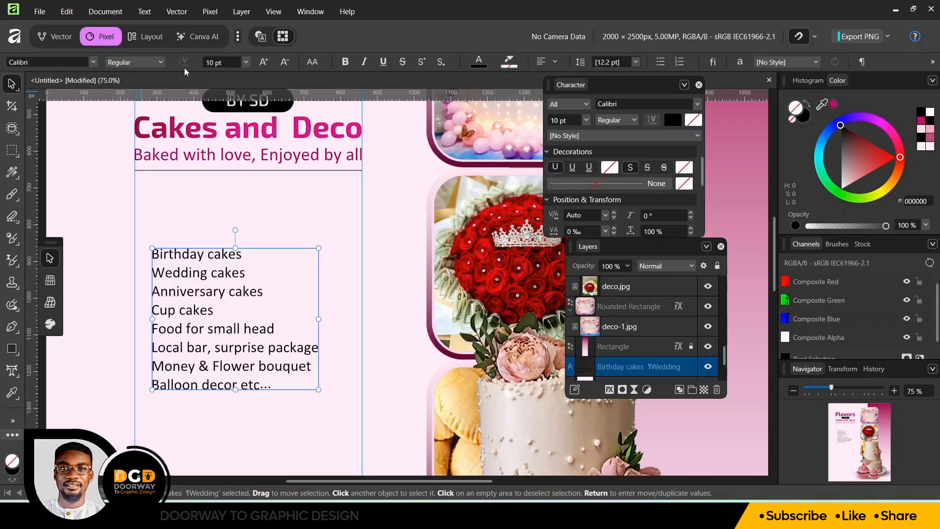
Place a widened copy of the "BY SD" pill above the specialities list, starting at the left guide, and fill it with magenta sampled from the Flavors title
left_click(212, 112)
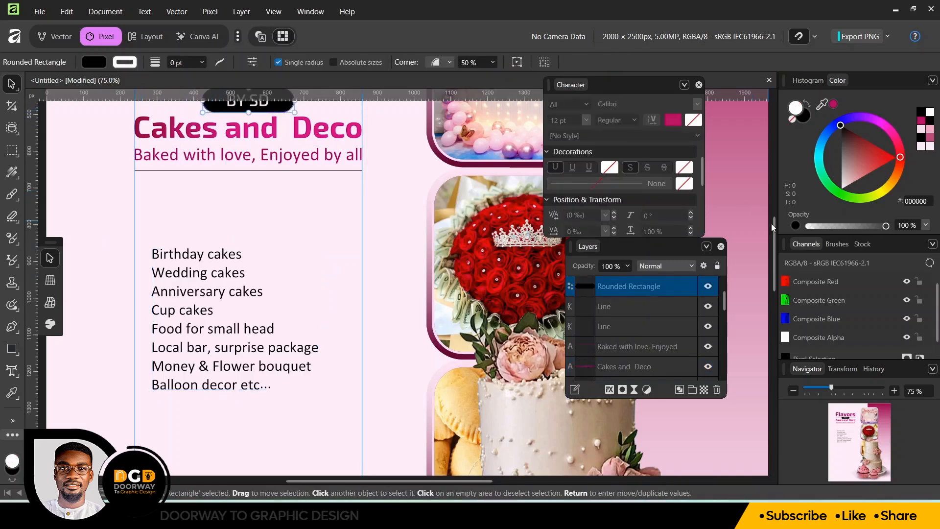
left_click_drag(773, 226, 773, 217)
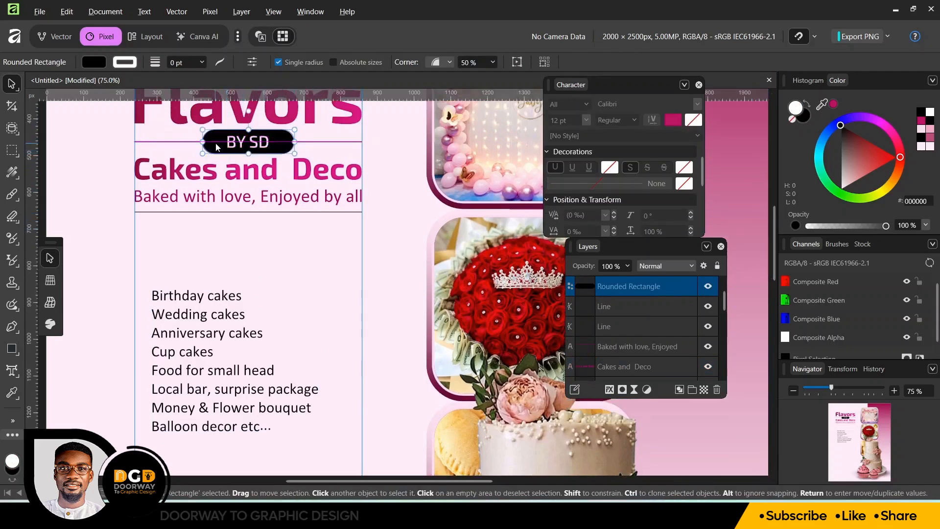
mouse_move(216, 147)
left_mouse_down()
mouse_move(188, 266)
mouse_move(175, 277)
mouse_move(136, 274)
left_mouse_up()
left_click_drag(249, 273, 274, 273)
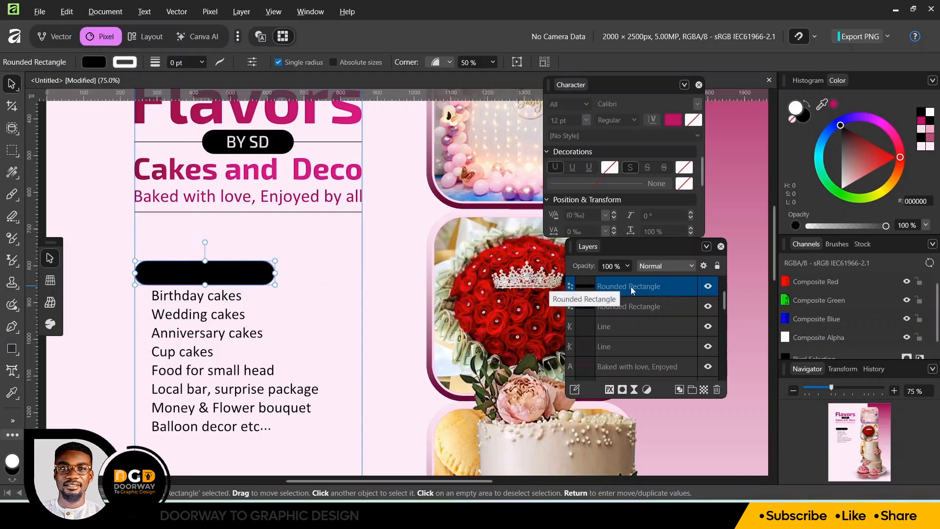
left_click(12, 392)
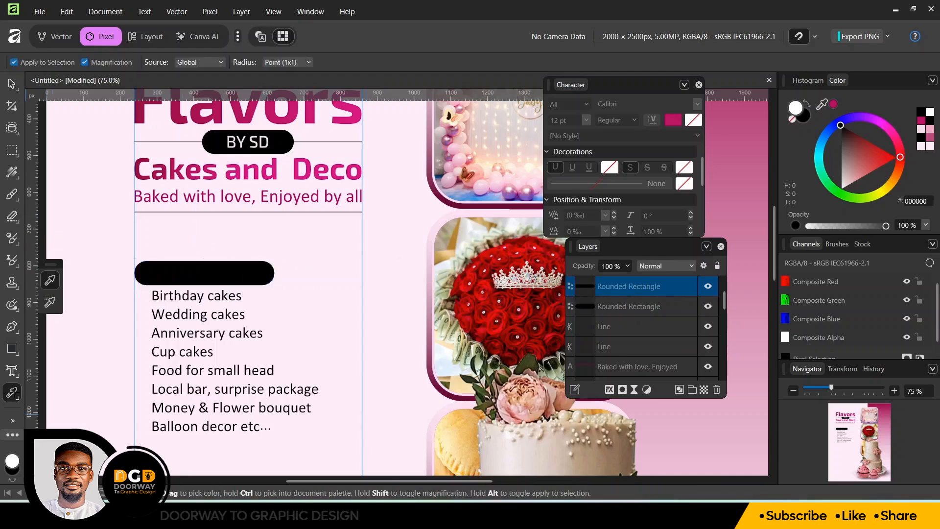
left_click(241, 111)
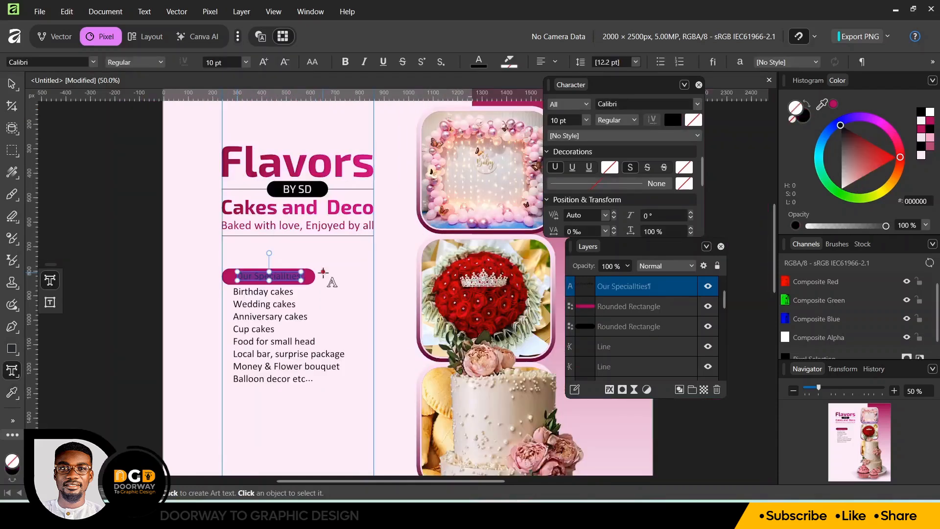
Recolour the "Our Speciallties" heading on the magenta pill to white FFFFFF
key("ctrl+a")
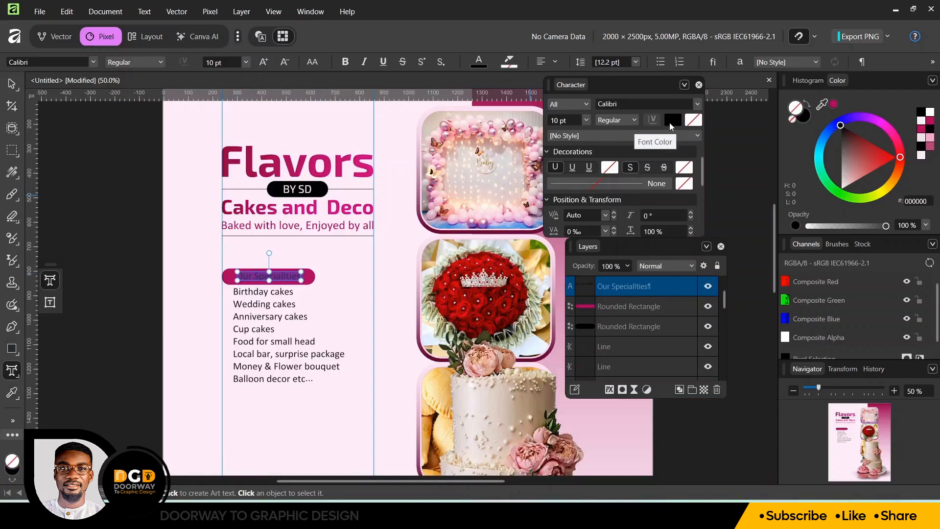
left_click(670, 123)
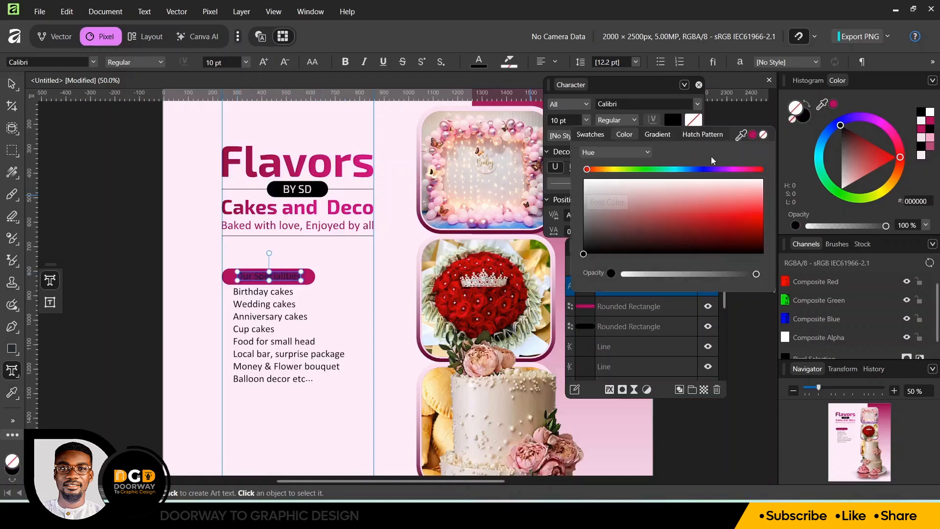
left_click_drag(730, 169, 740, 170)
left_click(639, 189)
left_click_drag(606, 195, 617, 177)
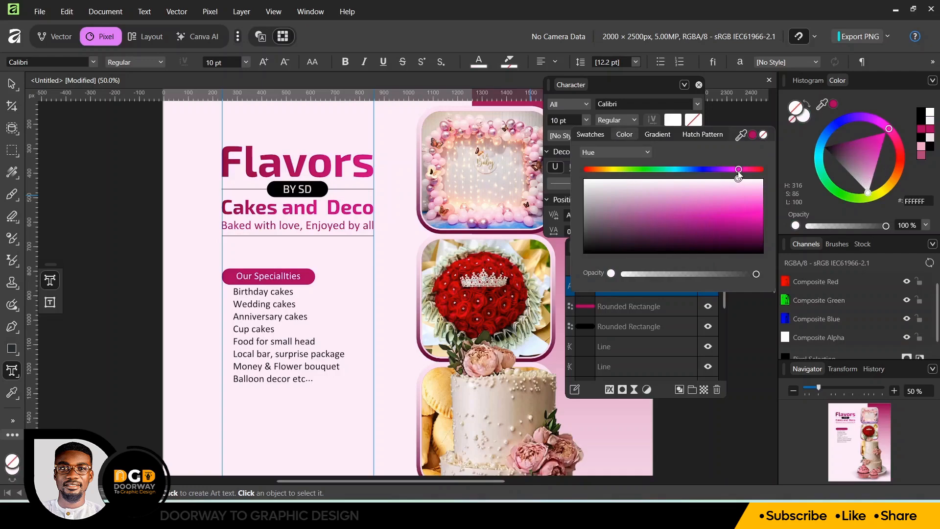
left_click(15, 87)
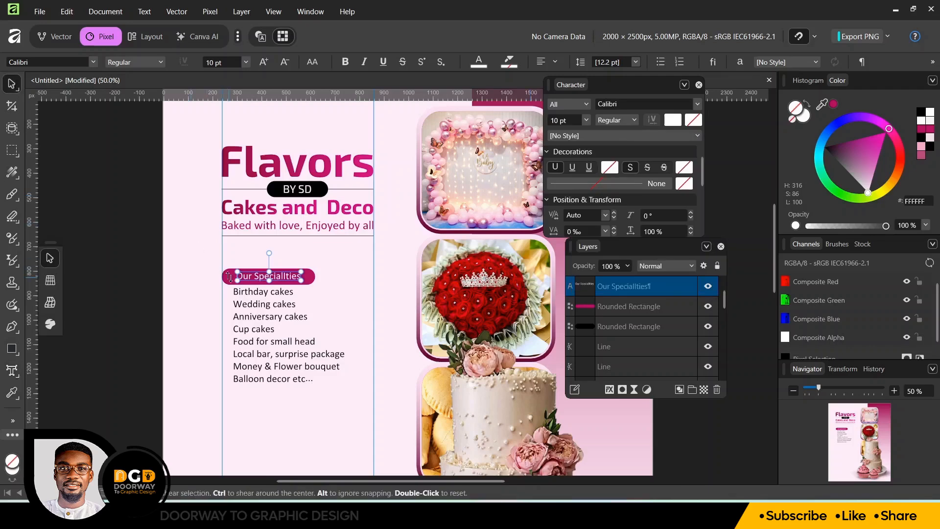
Centre the "Our Speciallties" heading horizontally and vertically on its magenta pill
key("ctrl+plus")
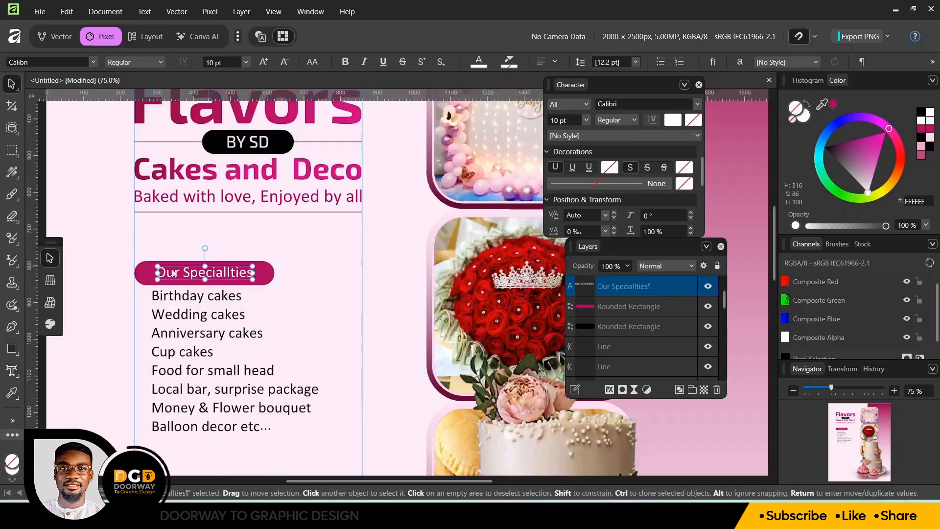
left_click(144, 274, "shift")
left_click(55, 36)
left_click(688, 36)
left_click(729, 77)
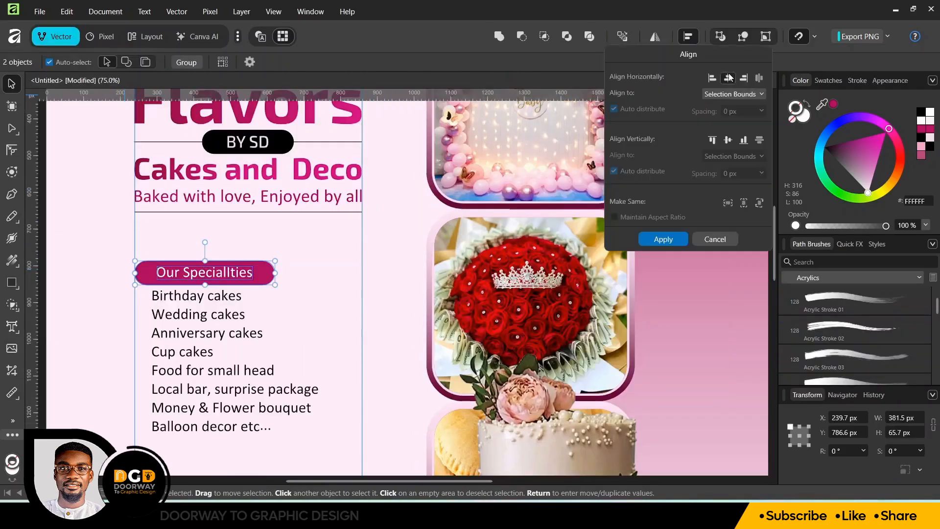
left_click(728, 139)
Give the magenta pill a dashed outline 1 pt wide
left_click(168, 268)
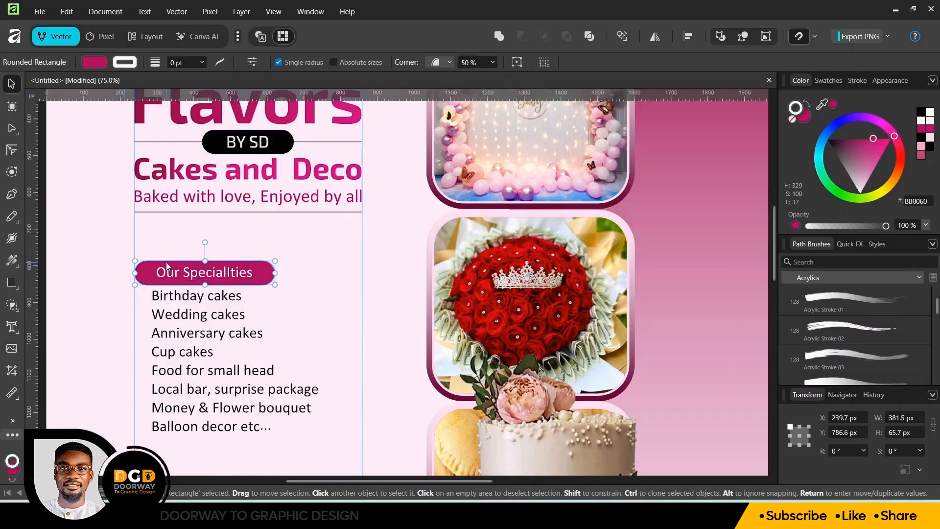
left_click(220, 63)
scroll(191, 100, "left", 3)
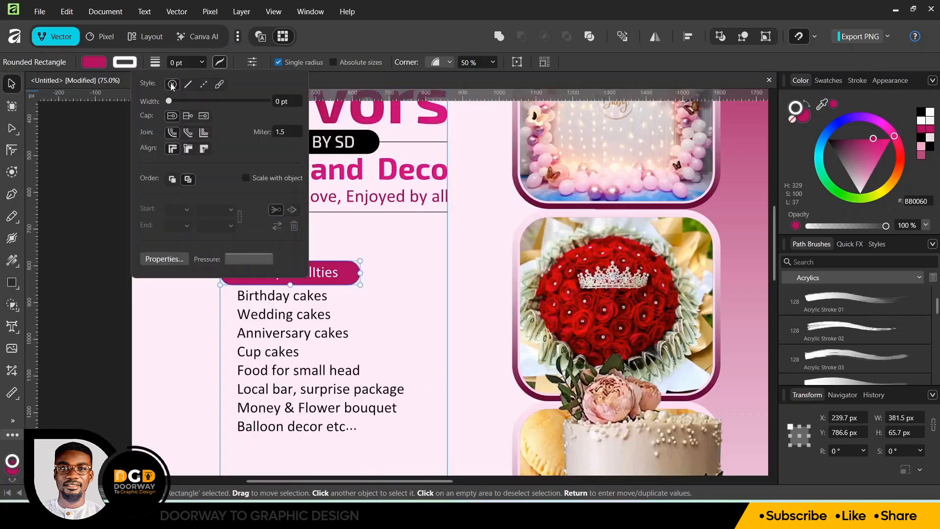
left_click(204, 84)
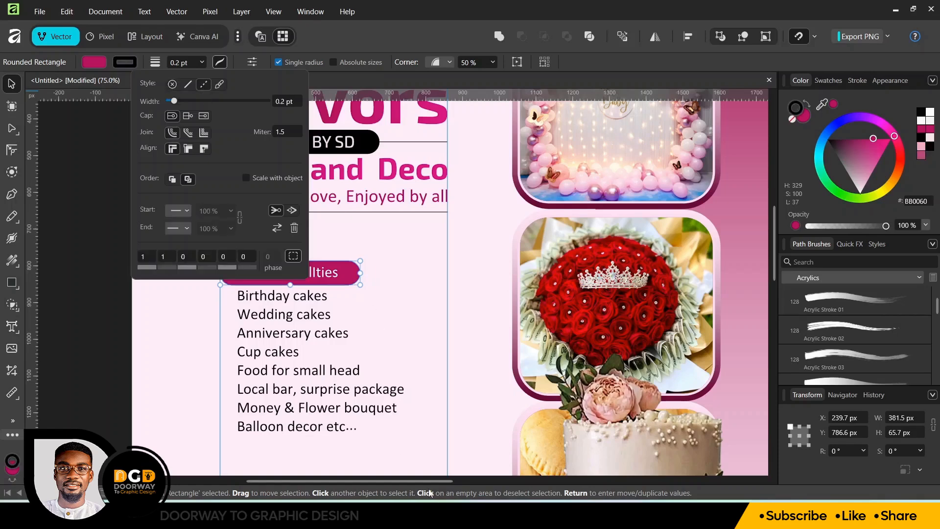
left_click_drag(394, 483, 339, 483)
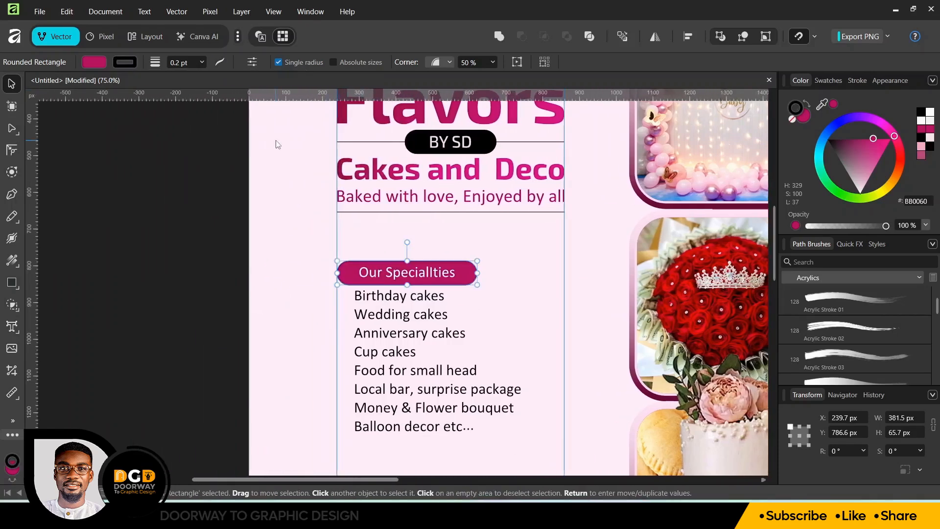
left_click(202, 63)
mouse_move(205, 78)
left_mouse_down()
mouse_move(228, 79)
mouse_move(219, 80)
left_mouse_up()
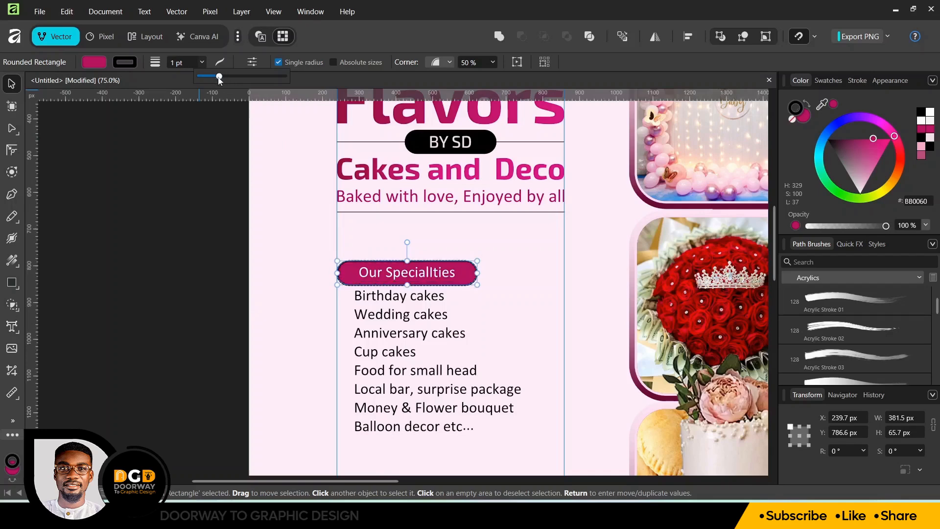
Recolour the heading pill's dashed outline to bright pink
left_click(125, 62)
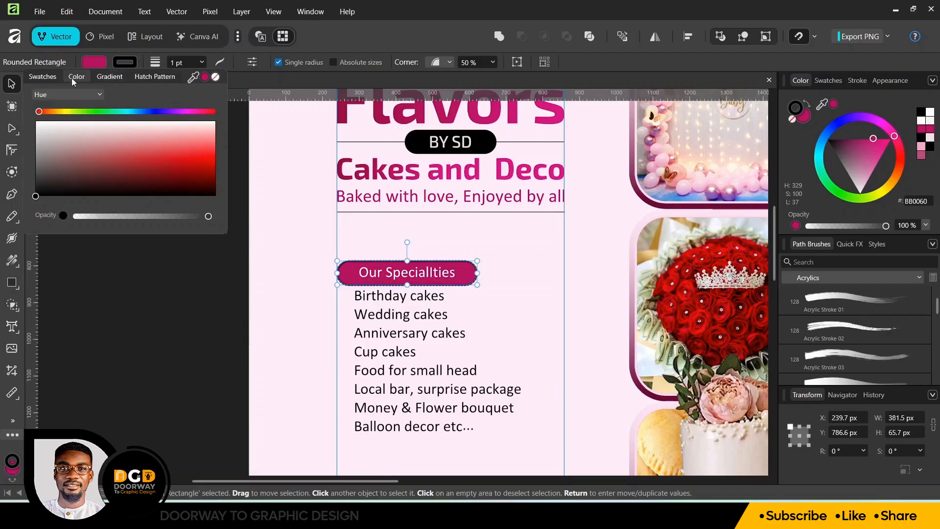
left_click(184, 112)
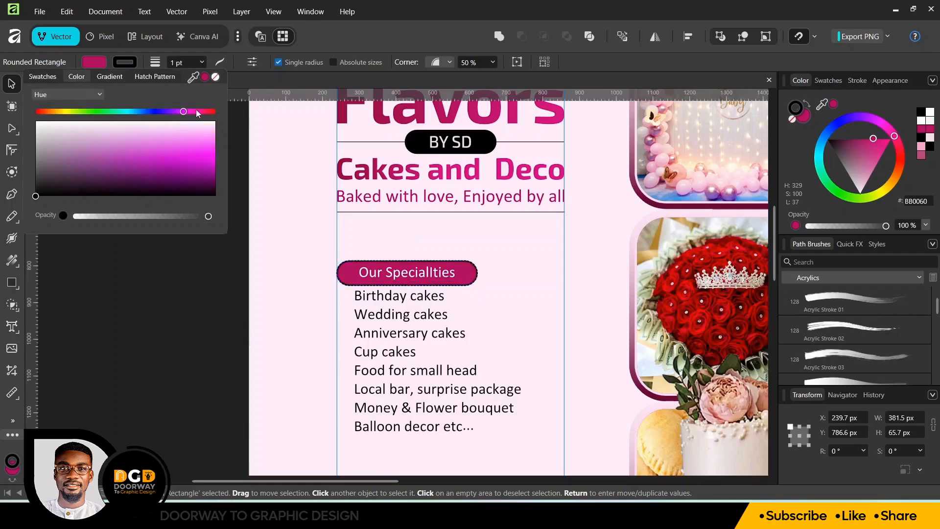
left_click_drag(197, 114, 198, 113)
mouse_move(164, 145)
left_mouse_down()
mouse_move(206, 147)
mouse_move(122, 176)
mouse_move(111, 159)
mouse_move(206, 136)
mouse_move(203, 163)
mouse_move(210, 154)
left_mouse_up()
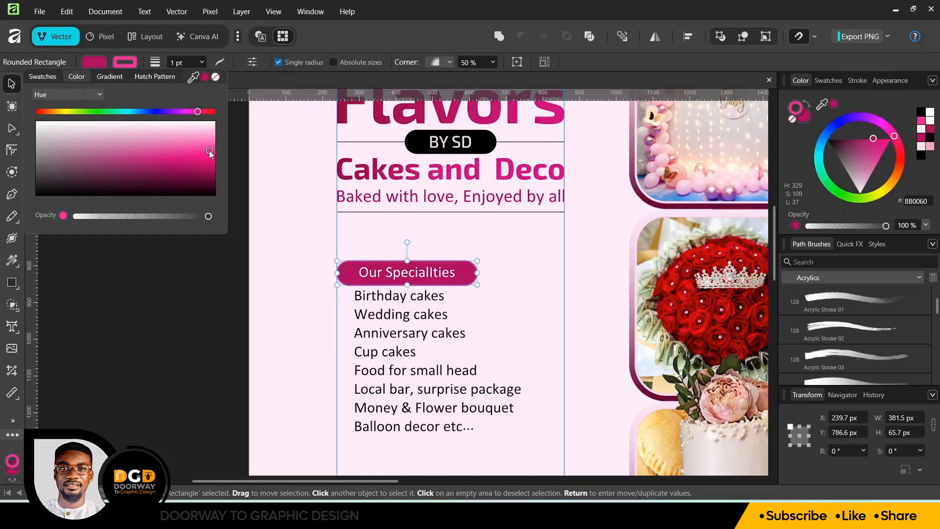
left_click(132, 251)
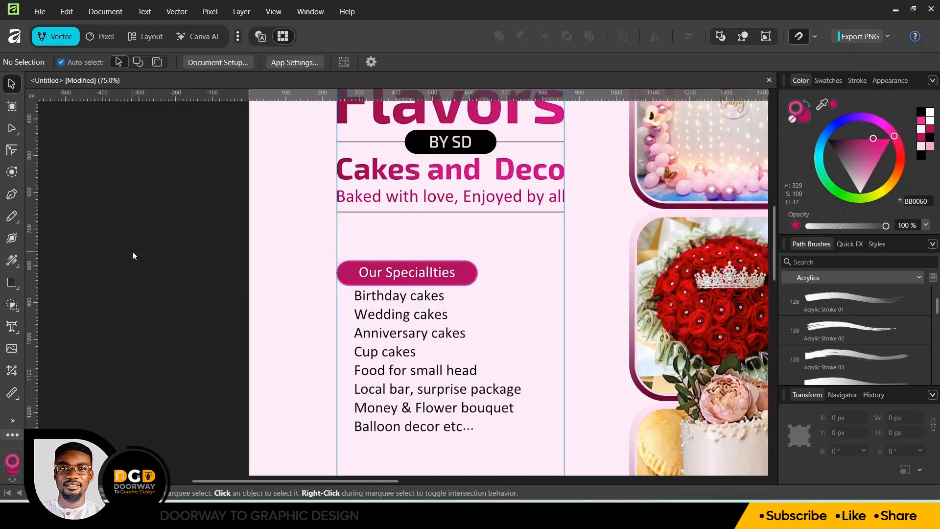
key("ctrl+1")
key("ctrl+plus")
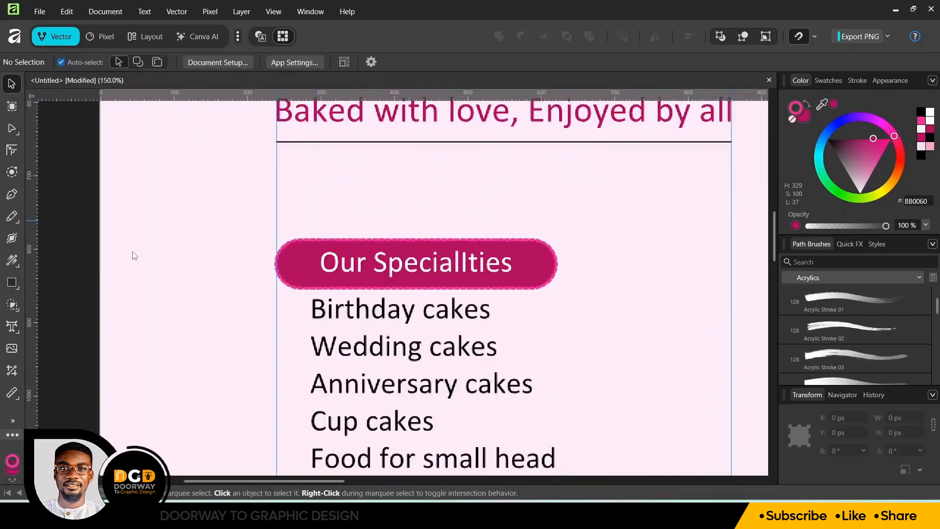
key("ctrl+0")
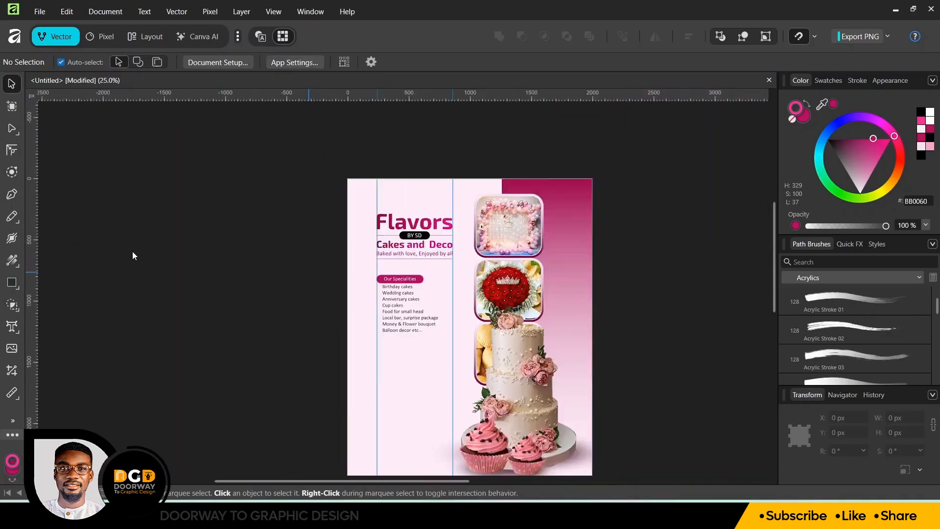
key("ctrl+plus")
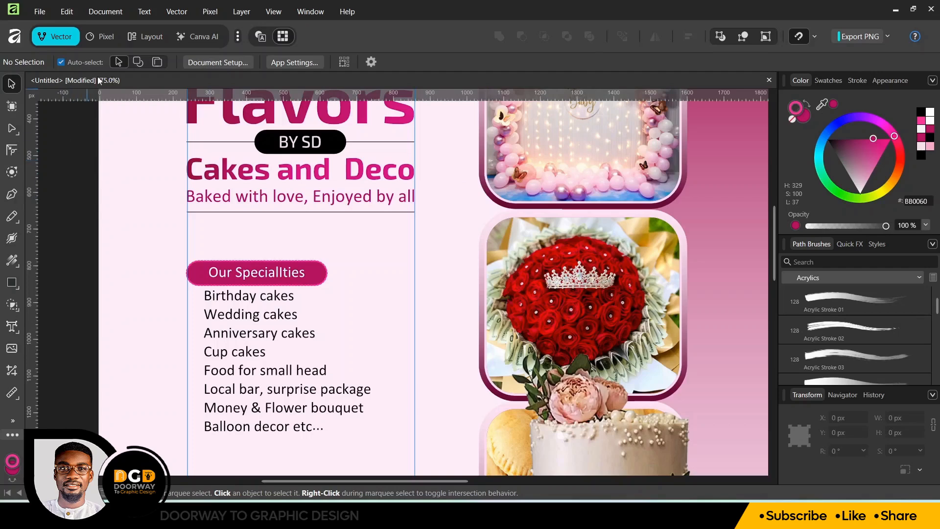
Change the font of the specialities list from "Birthday cakes" to "Balloon decor etc..." to Exo 2.0
left_click(100, 33)
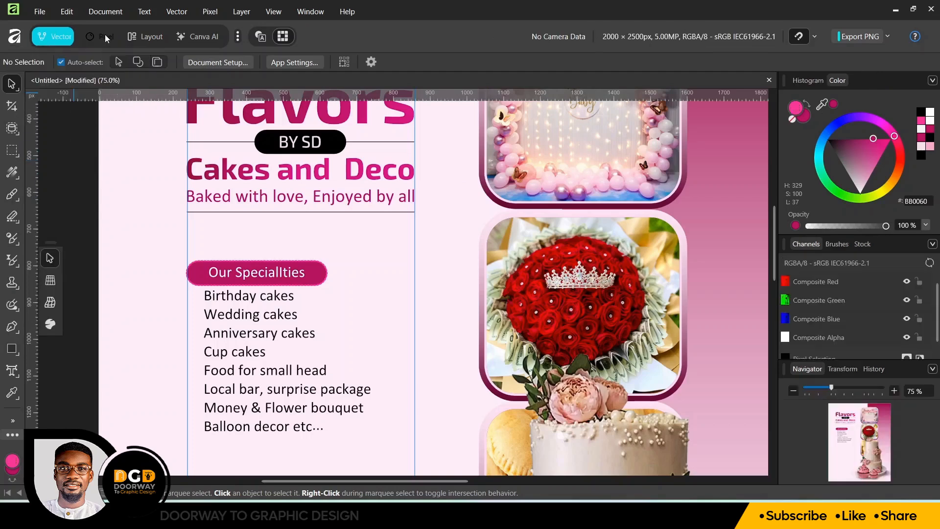
left_click(230, 322)
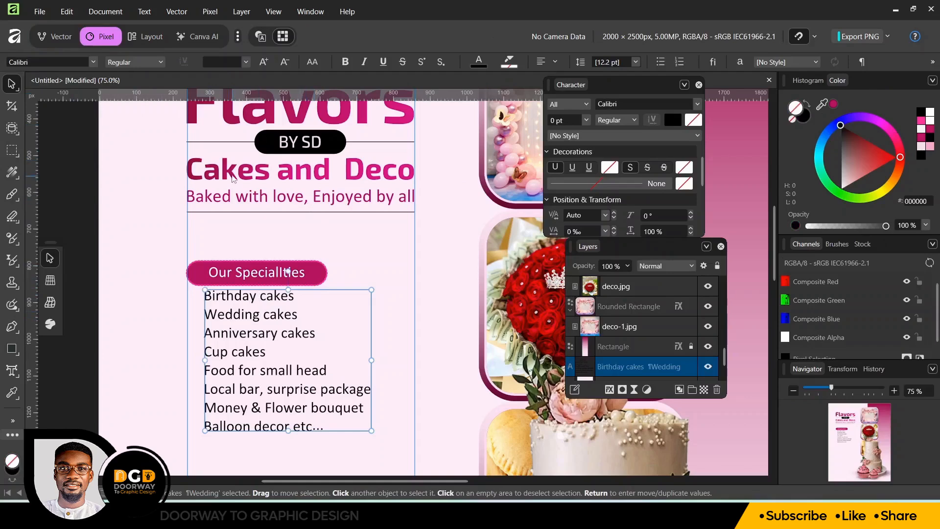
left_click(603, 103)
type("Exo 2.0")
key("Return")
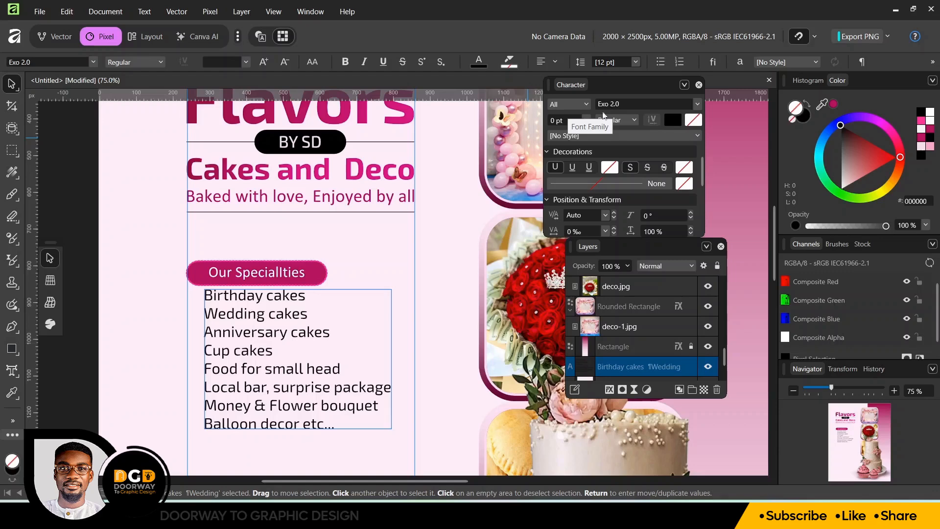
Set the "Our Speciallties" heading in Exo 2.0 and recentre it on the magenta pill
left_click(227, 277)
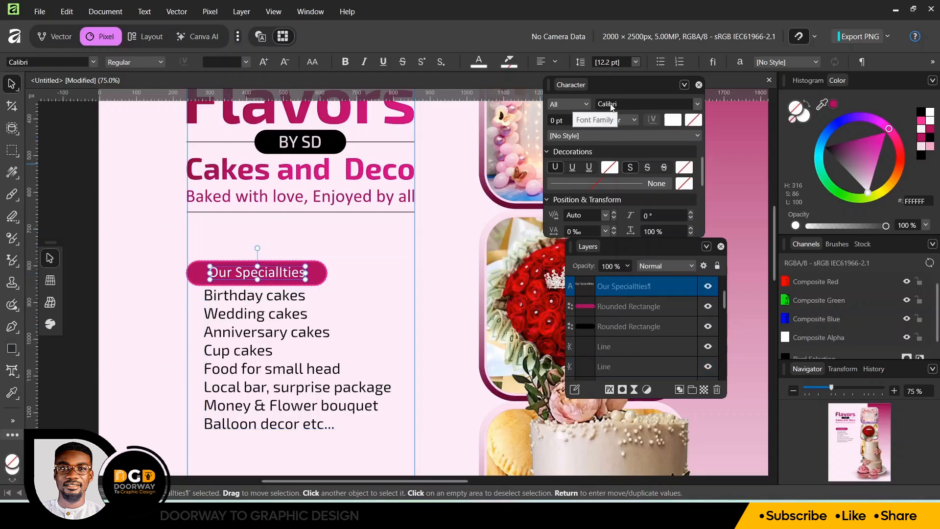
key("ctrl+1")
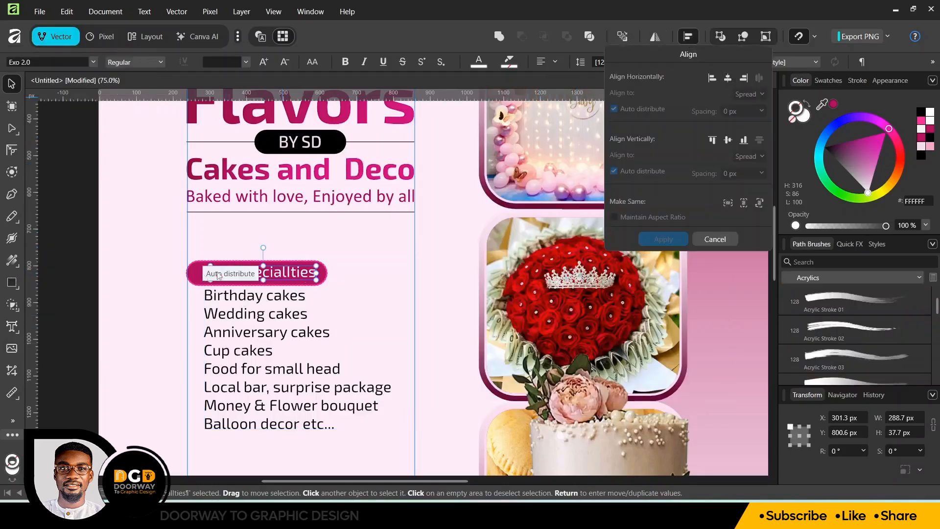
left_click(687, 41)
Draw a magenta ellipse at the left guide beside the top of the list and shrink it to a small round bullet
left_click(254, 315)
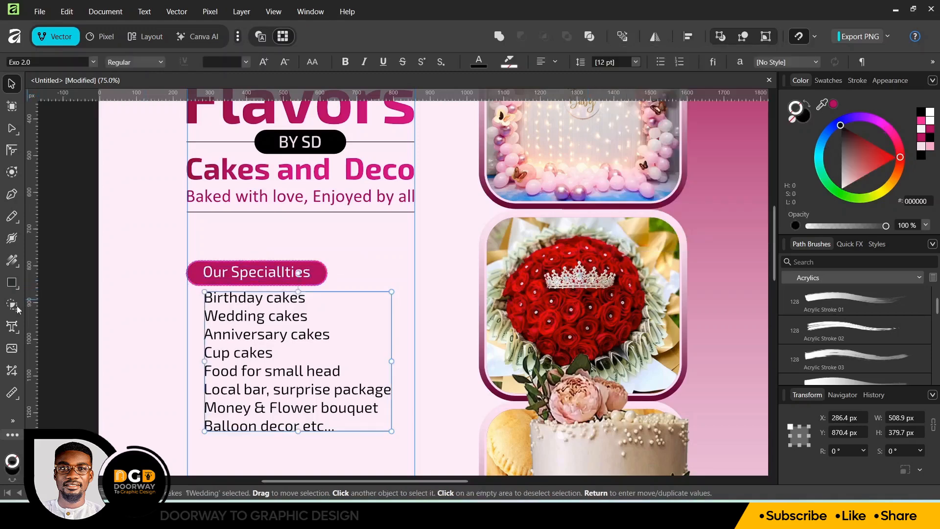
key("ctrl+2")
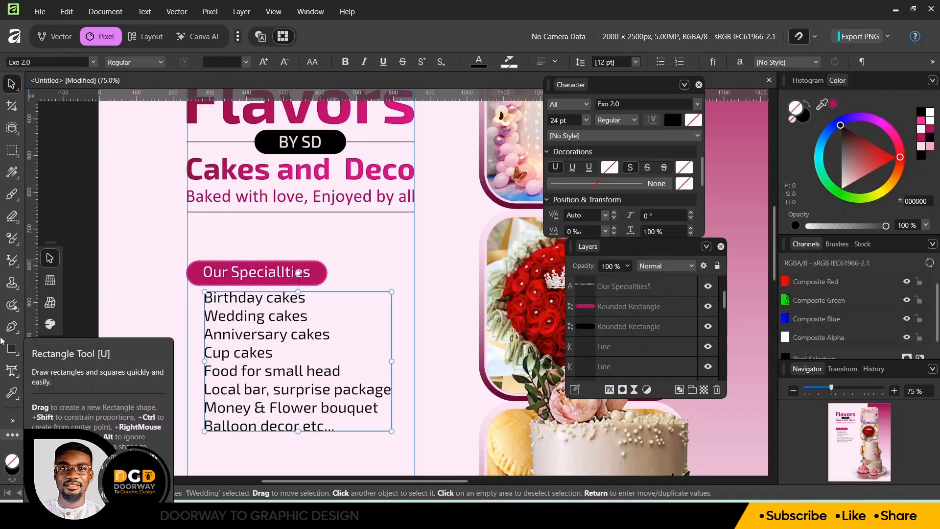
right_click(10, 352)
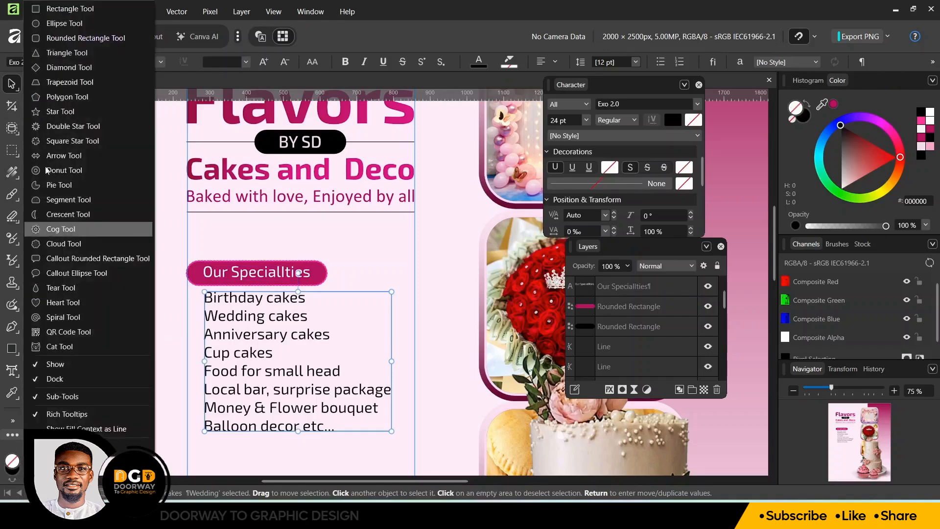
left_click(54, 24)
left_click_drag(161, 312, 209, 292)
key("v")
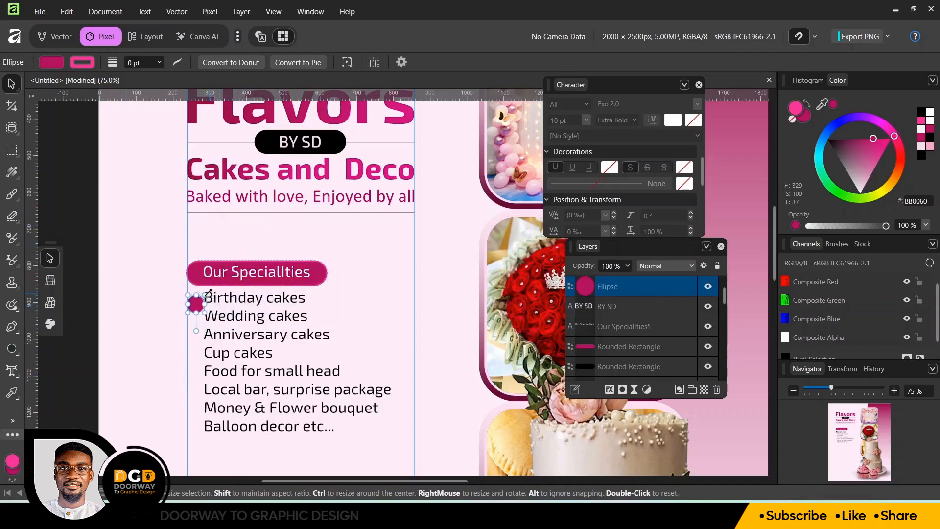
key("ctrl+d")
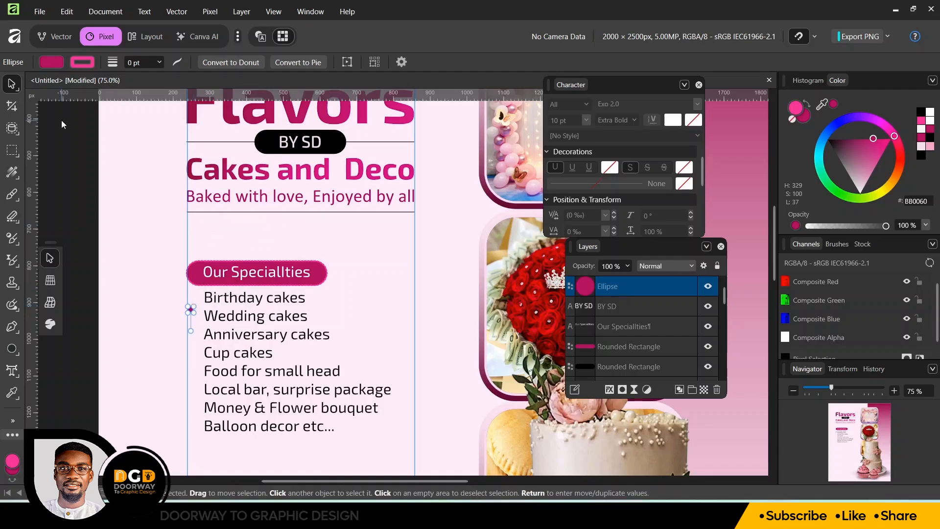
Duplicate the round bullet repeatedly into an evenly spaced column of eight along the specialities list
key("ctrl+1")
mouse_move(123, 319)
left_mouse_down()
mouse_move(122, 299)
mouse_move(122, 315)
left_mouse_up()
key("ctrl+j")
key("ctrl+j")
key("ctrl+j")
key("ctrl+j")
key("ctrl+j")
key("ctrl+j")
Place horizontal guides along the baselines of the "Birthday cakes" and "Wedding cakes" lines
scroll(124, 258, "down", 3)
left_click(123, 258)
scroll(175, 264, "down", 5)
scroll(175, 265, "up", 4)
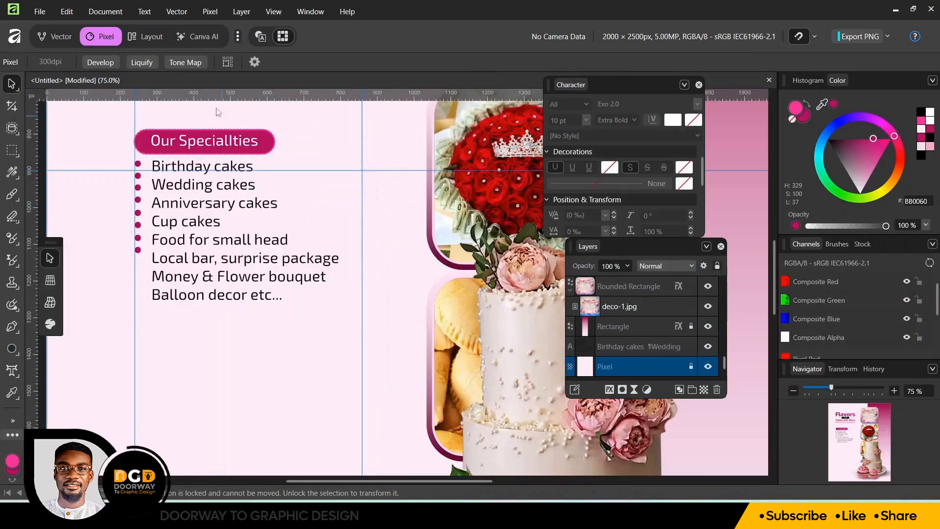
left_click_drag(218, 98, 217, 187)
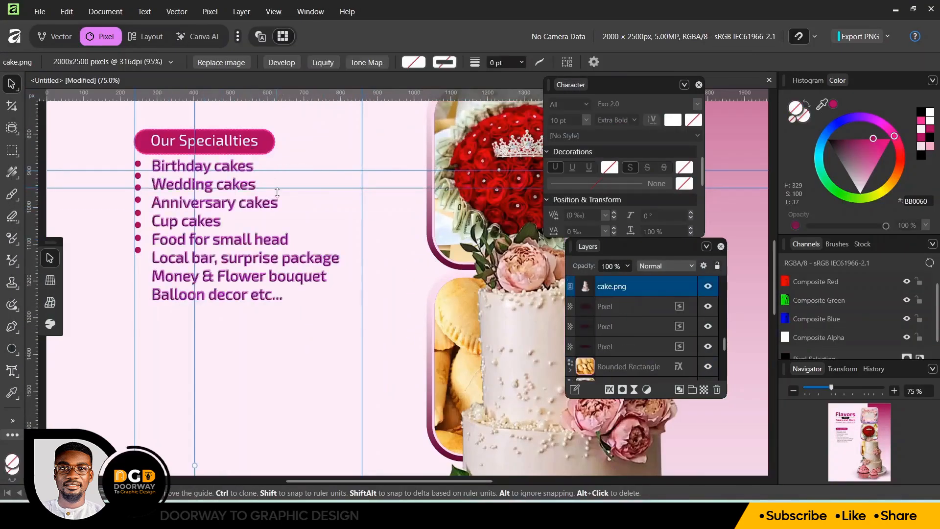
Place horizontal guides along the baselines of the remaining specialities lines, from "Anniversary cakes" down to "Balloon decor etc..."
left_click_drag(286, 98, 294, 224)
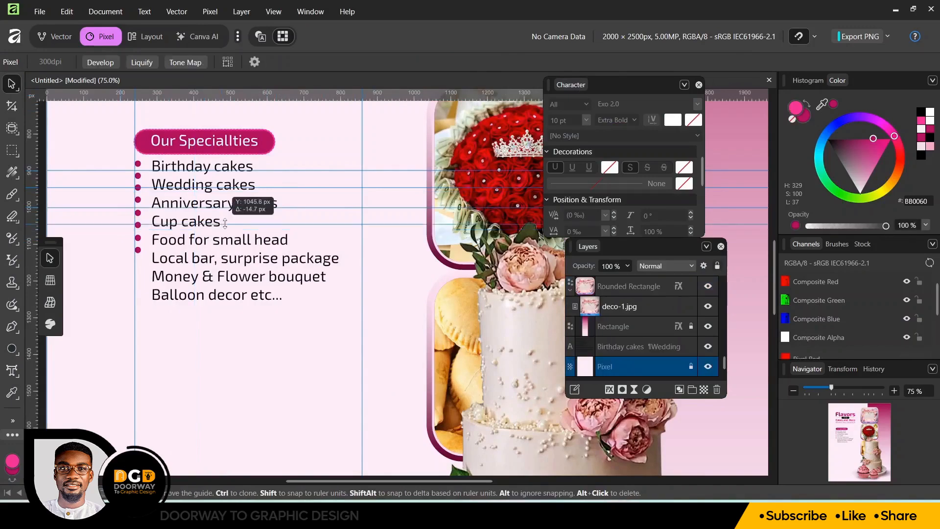
left_click_drag(230, 216, 277, 244)
left_click_drag(310, 98, 303, 299)
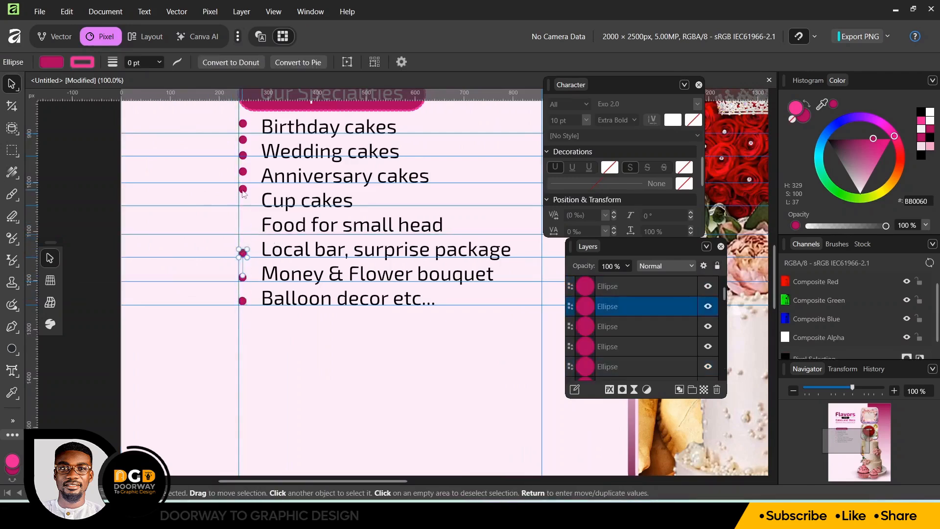
Align the round bullets with their specialities lines along the guides, and hide the guides
left_click_drag(242, 171, 243, 182)
left_click_drag(242, 140, 243, 151)
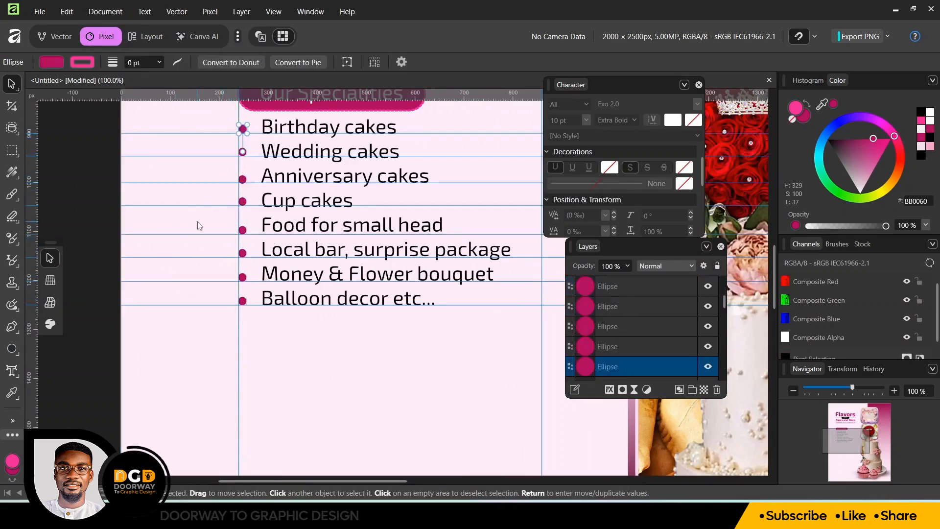
key("ctrl+0")
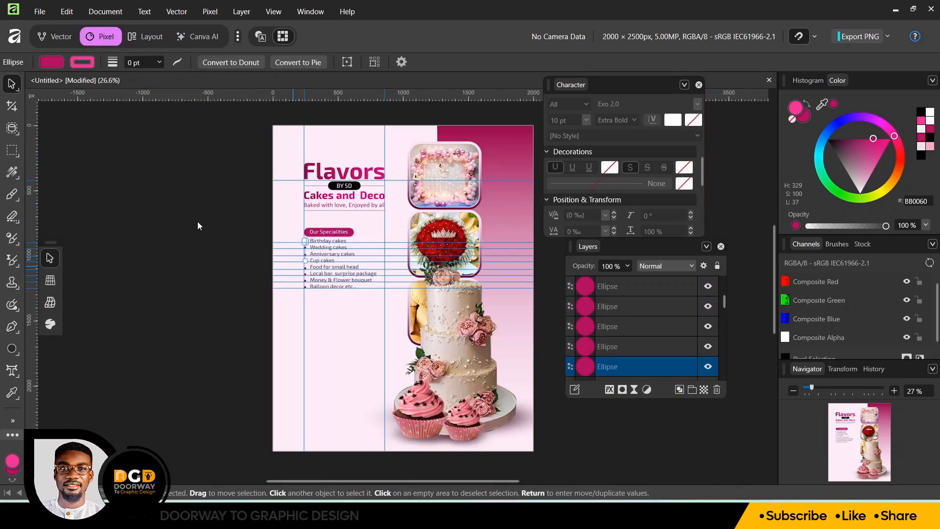
key("ctrl+semicolon")
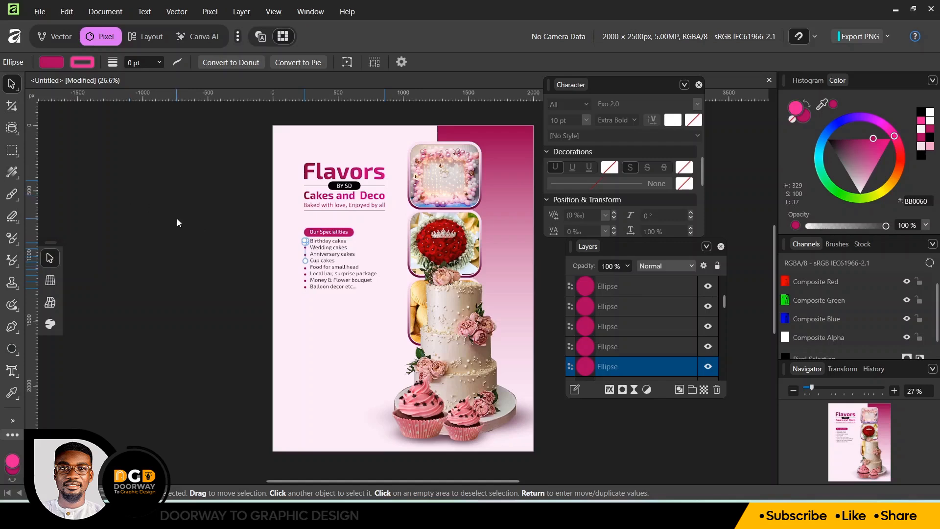
Shift the specialities text closer to its bullets and duplicate the whole section with its heading pill directly below
left_click(318, 262)
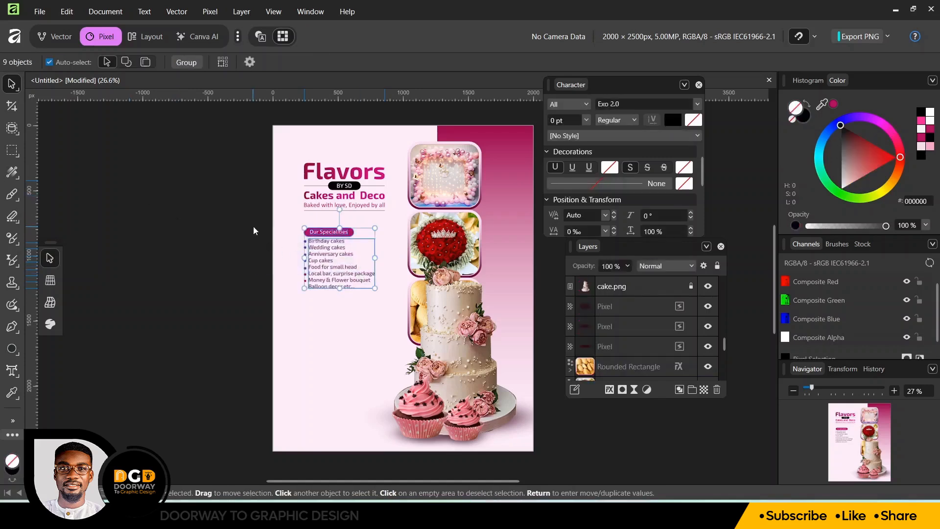
left_click_drag(253, 226, 373, 296)
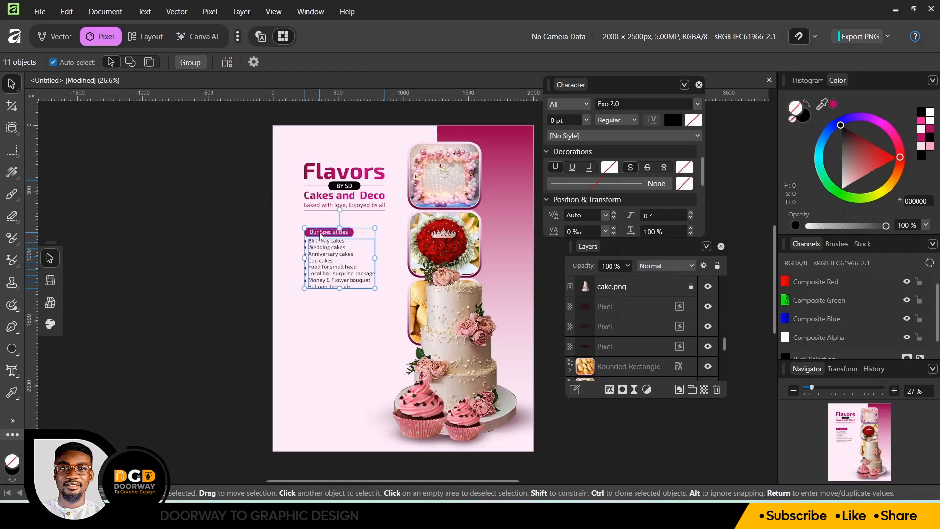
left_click_drag(320, 234, 321, 307, "ctrl")
key("ctrl+d")
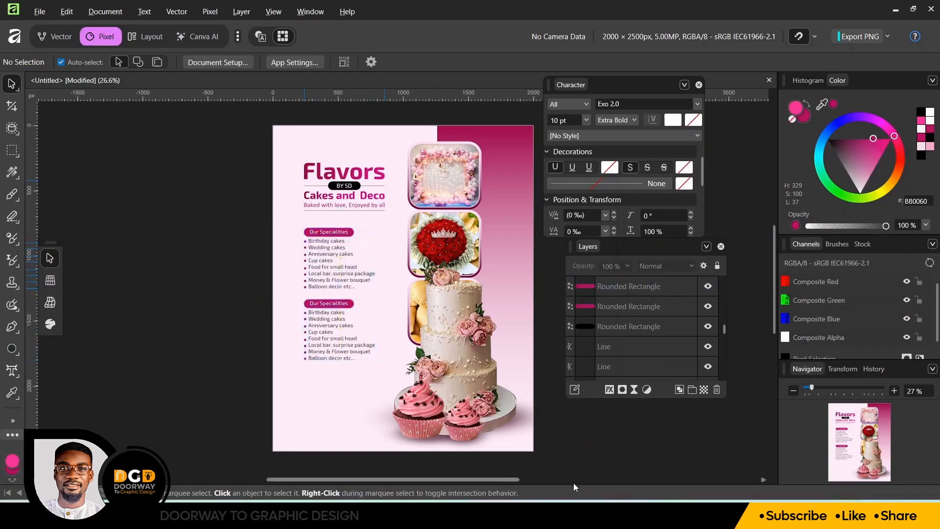
Replace the duplicated list with Weddings, Funerals, Birthdays, Outdooring, Parties, Conferences, Office and corporate events, one per line
key("alt+Tab")
key("alt+Tab")
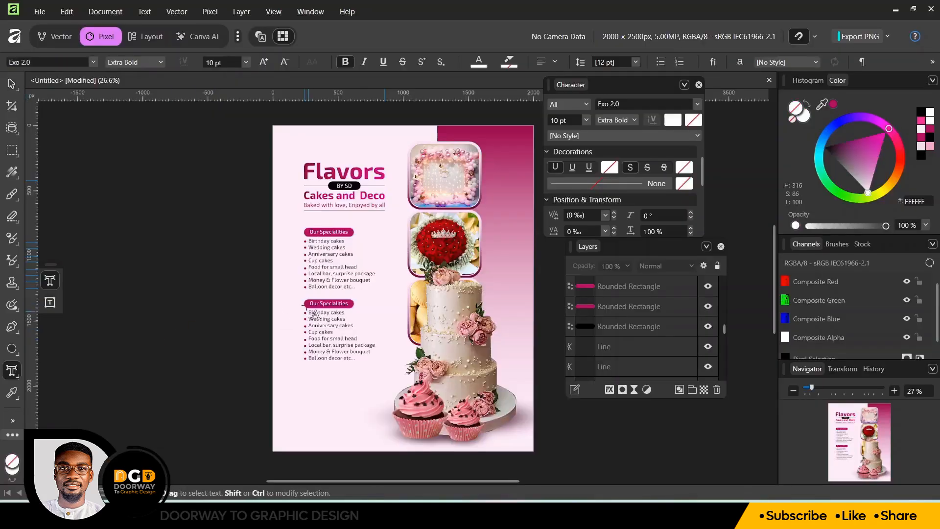
right_click(342, 338)
key("Escape")
key("ctrl+a")
type("Weddings Funerals Birthdays Outdooring Parties Conferences Office and corporate events")
key("ctrl+plus")
key("ctrl+plus")
key("ctrl+plus")
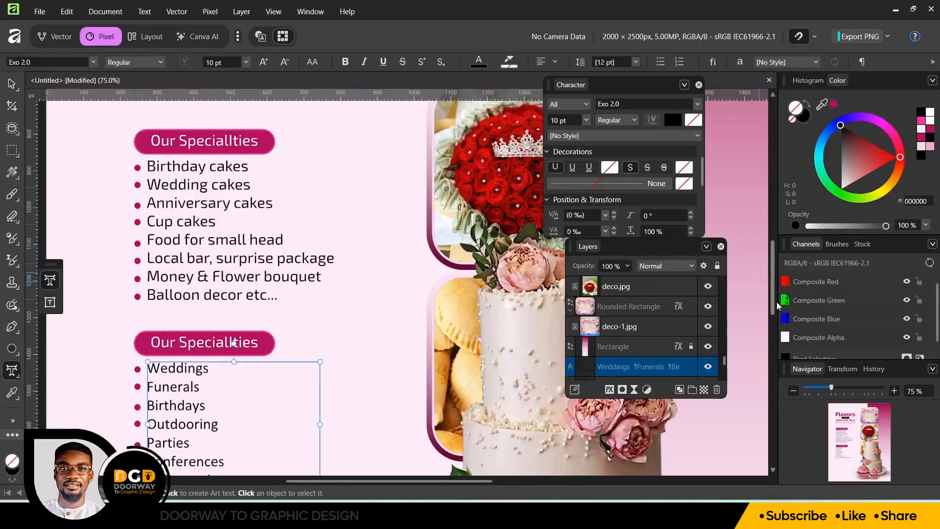
Set the second list in Exo 2.0 and match its bullets to the seven lines
scroll(401, 282, "down", 2)
key("ctrl+a")
left_click(615, 105)
left_click(350, 336)
left_click(137, 404)
left_click(137, 205)
Change the second section's heading to "We take orders for" and centre it on a widened pill
left_click_drag(146, 254, 293, 247)
type("We take orders for")
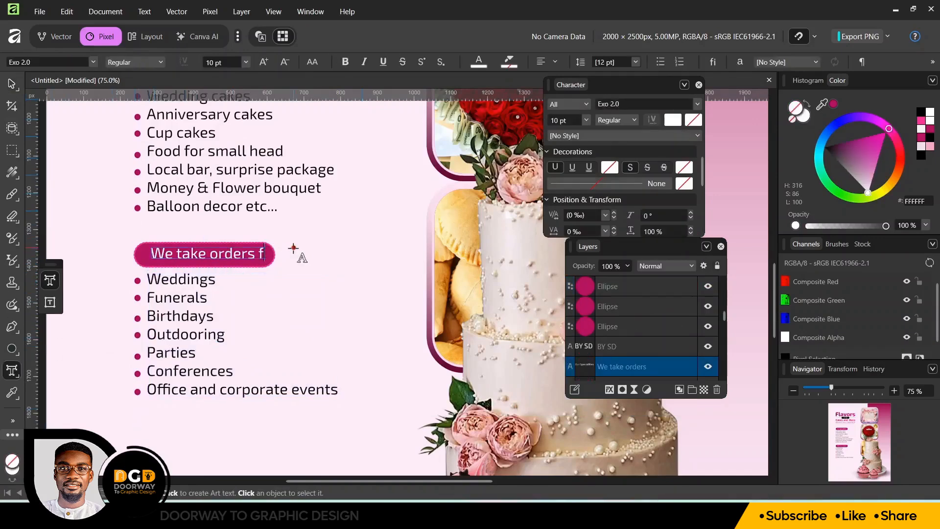
key("Escape")
left_click(272, 254)
left_click(271, 254, "shift")
left_click(223, 62)
left_click(667, 237)
key("ctrl+0")
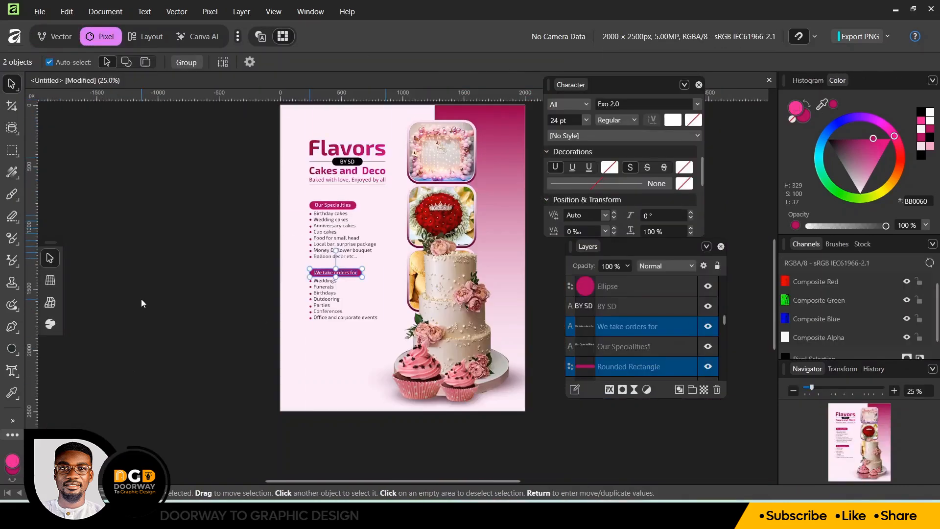
Draw a magenta rectangle about 620 × 350 px between the vertical guides below the second list
left_click(13, 348)
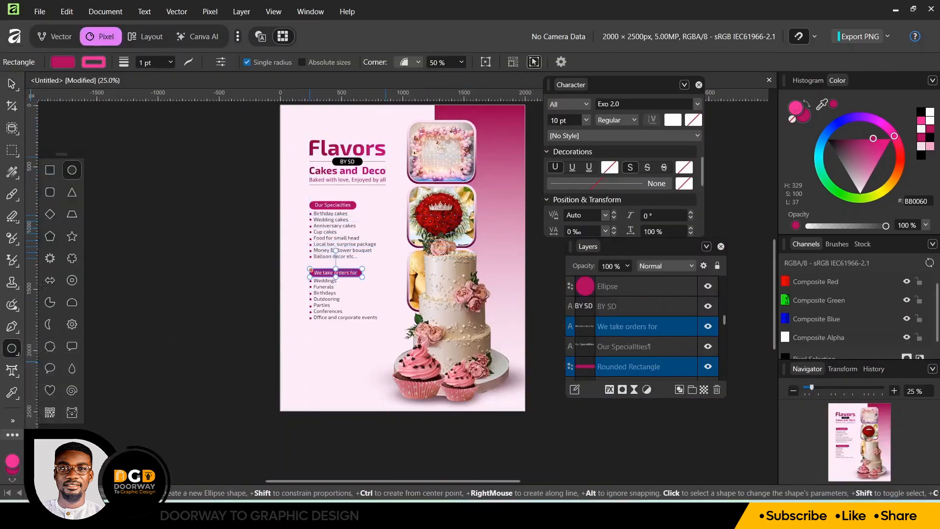
left_click(50, 172)
left_click_drag(311, 309, 384, 375)
key("ctrl+plus")
key("ctrl+plus")
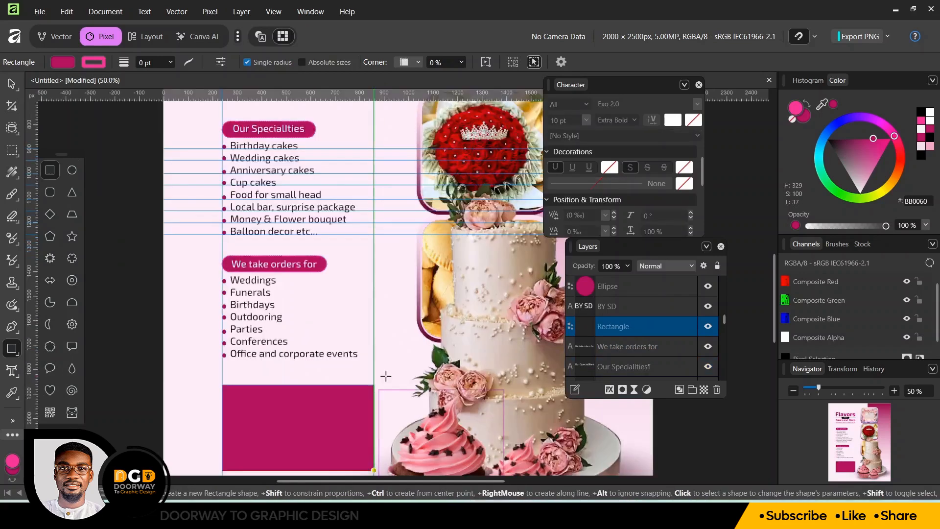
left_click_drag(775, 296, 772, 359)
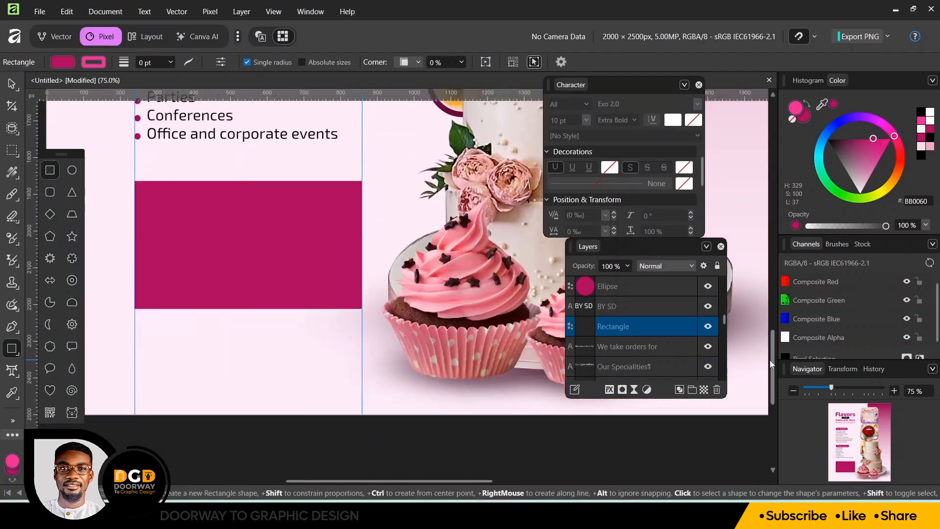
Give the magenta rectangle rounded corners with a 10% radius
left_click(12, 84)
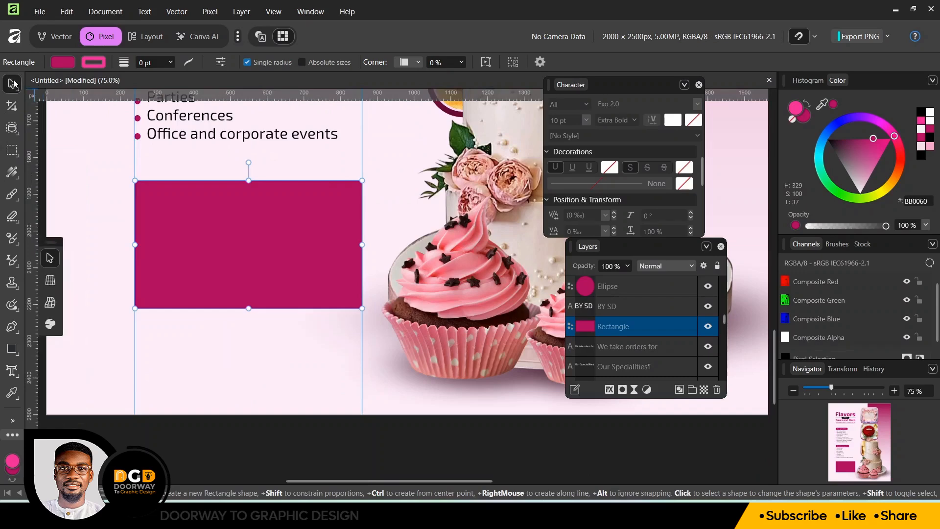
left_click(418, 62)
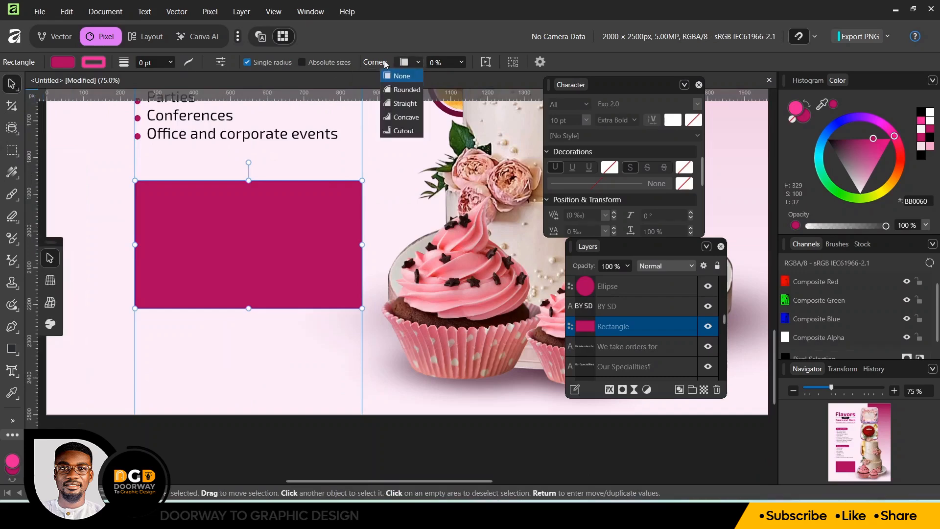
left_click(401, 91)
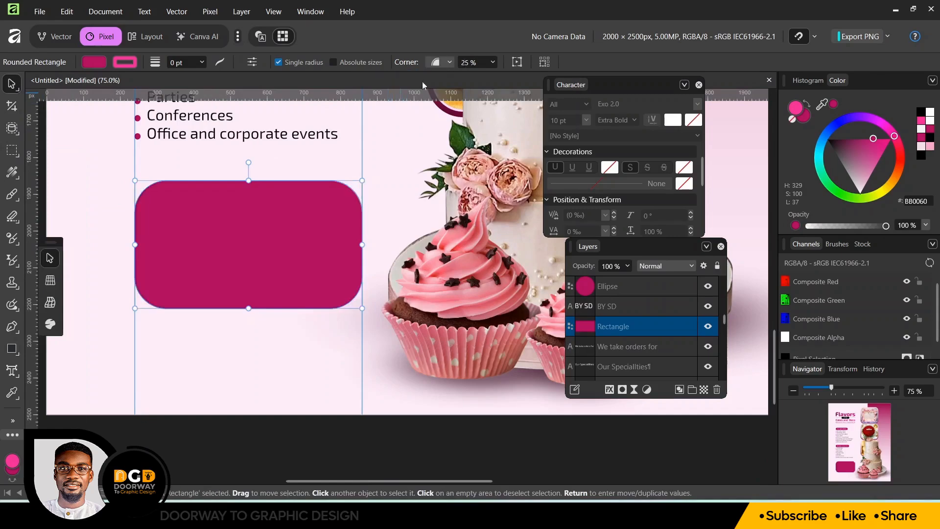
left_click(449, 63)
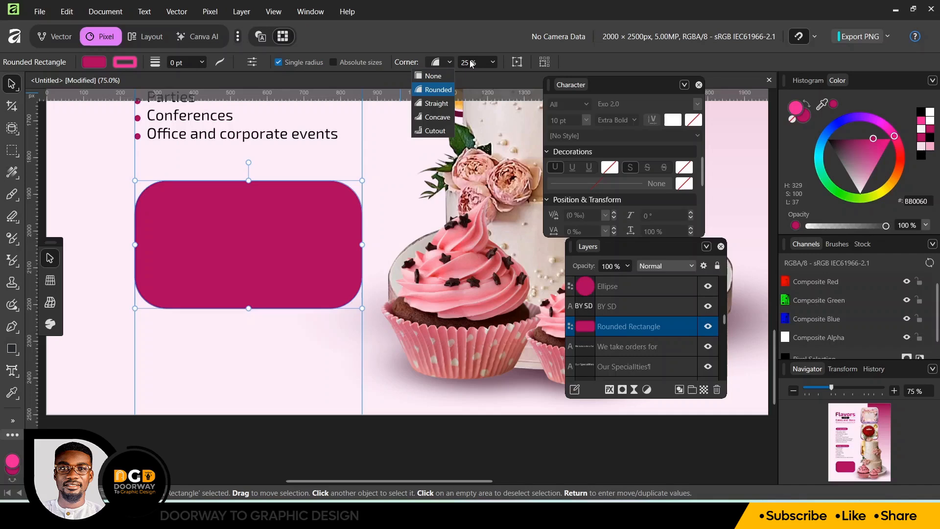
left_click(492, 64)
left_click(493, 63)
left_click_drag(495, 78, 482, 80)
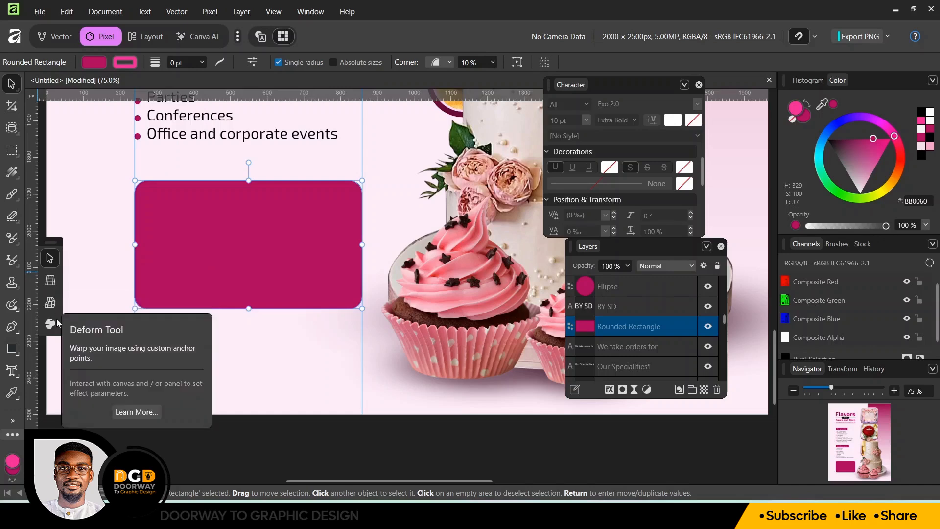
Slant the rectangle's upper edge with the Perspective tool by raising its upper-right corner and slightly lowering its upper-left corner
left_click(50, 280)
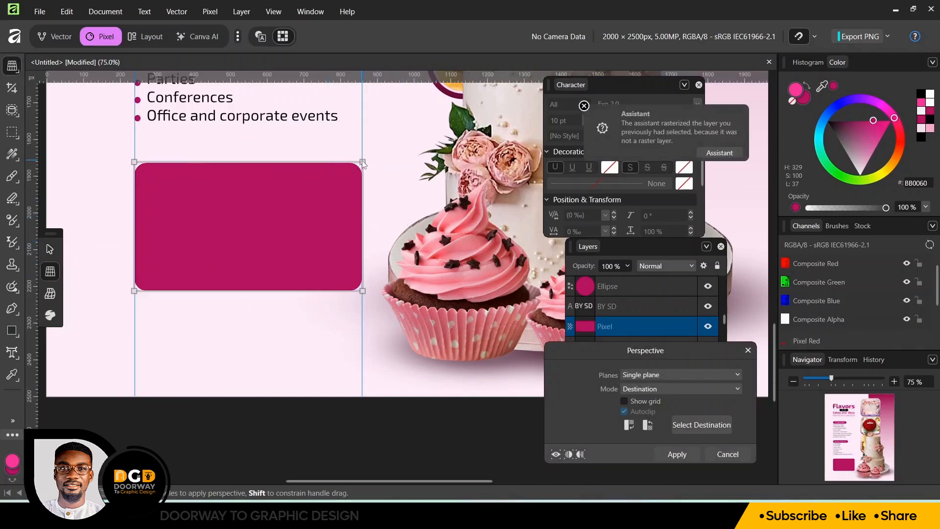
mouse_move(363, 163)
left_mouse_down()
mouse_move(364, 140)
mouse_move(365, 160)
mouse_move(364, 153)
left_mouse_up()
mouse_move(132, 163)
left_mouse_down()
mouse_move(132, 186)
mouse_move(132, 168)
left_mouse_up()
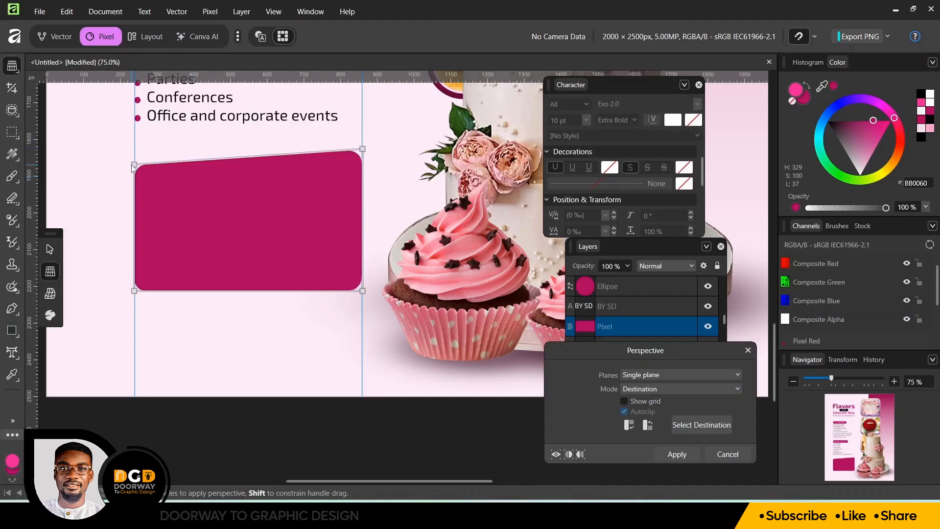
left_click_drag(363, 151, 363, 152)
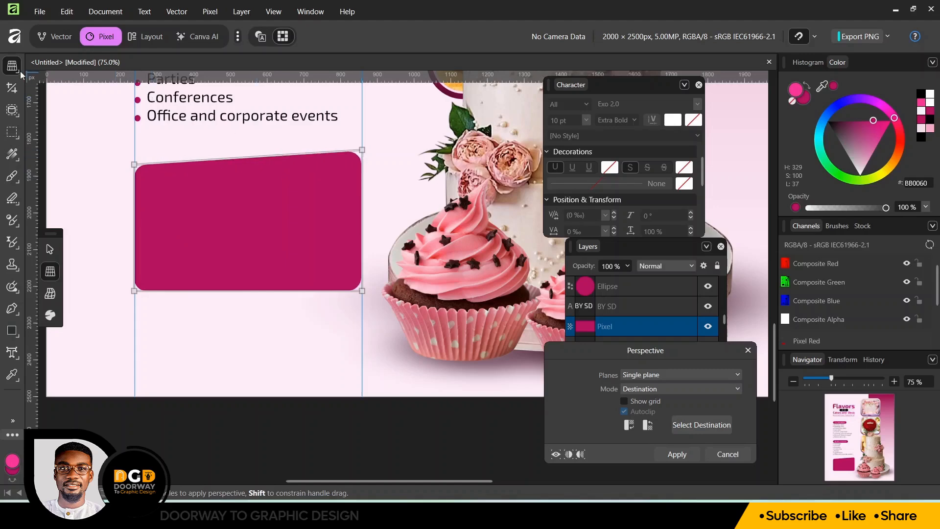
Shorten the slanted shape to about 290 px high and move it up closer to the second list
left_click(49, 250)
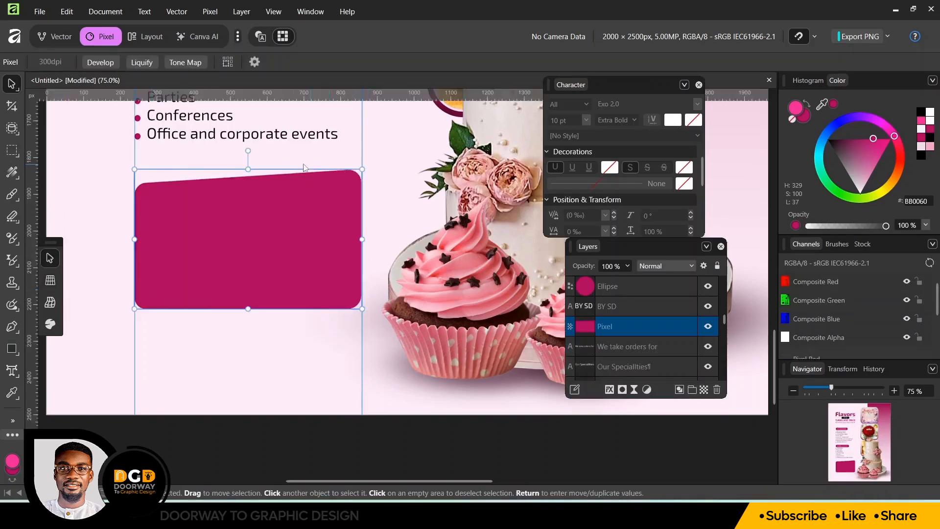
left_click_drag(249, 167, 252, 201)
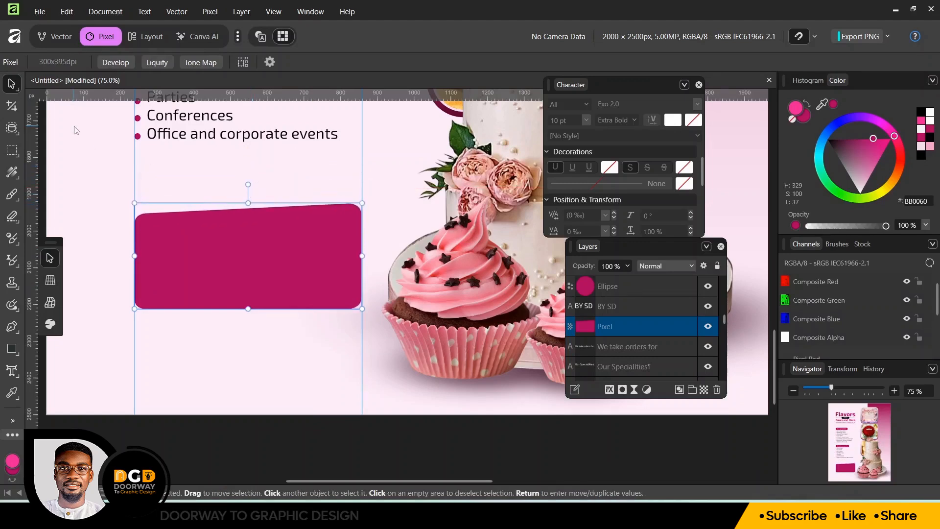
left_click_drag(200, 245, 197, 216)
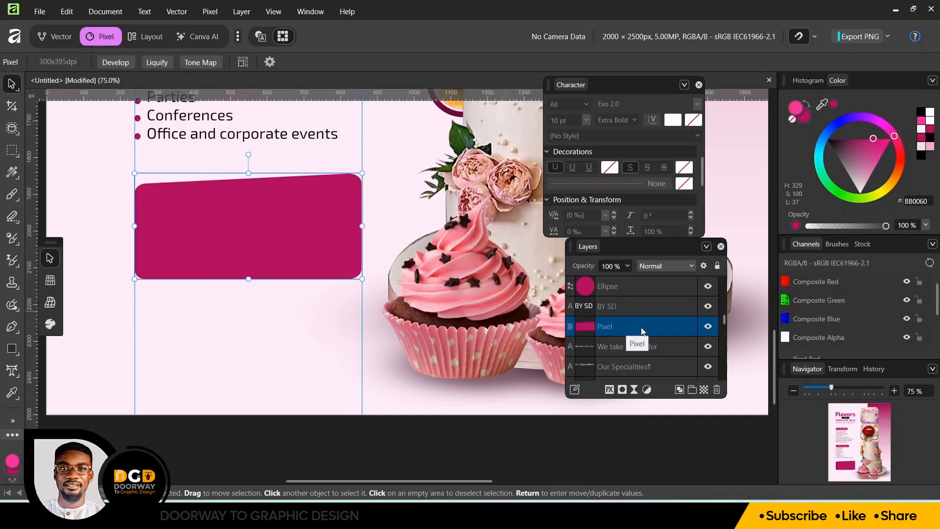
Add a Color Overlay effect in light pink to the slanted shape
left_click(608, 390)
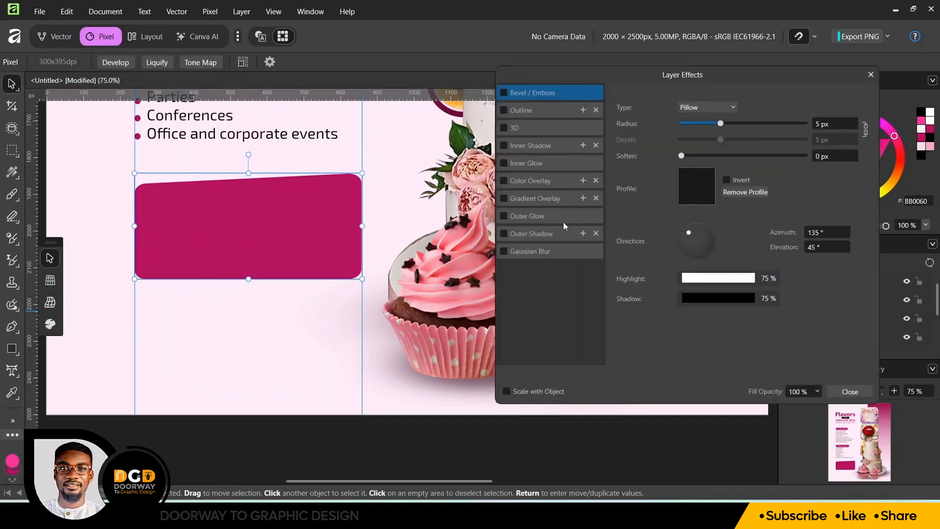
left_click(504, 181)
left_click(514, 183)
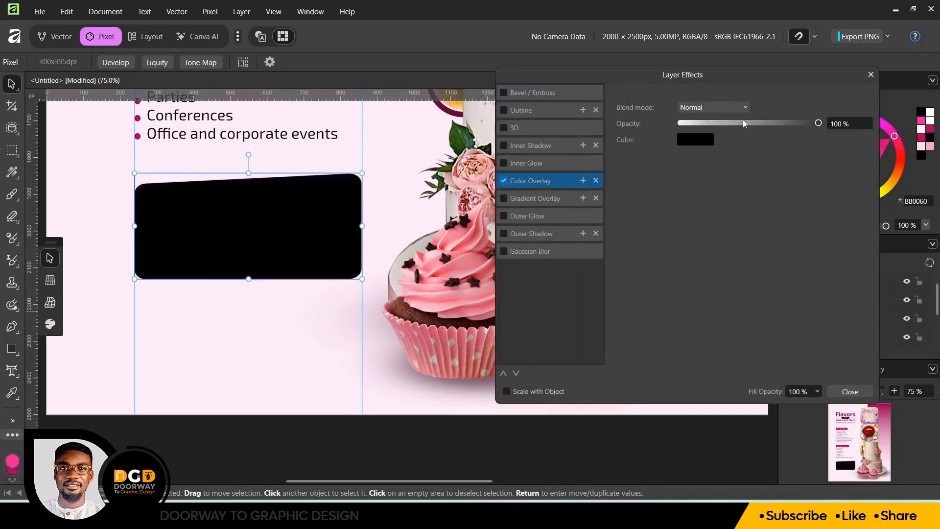
left_click(701, 142)
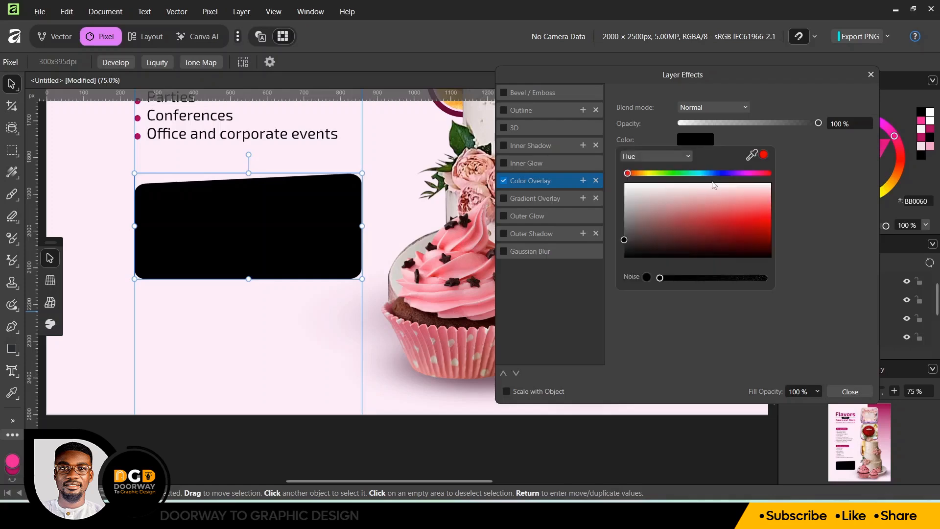
left_click_drag(741, 176, 724, 196)
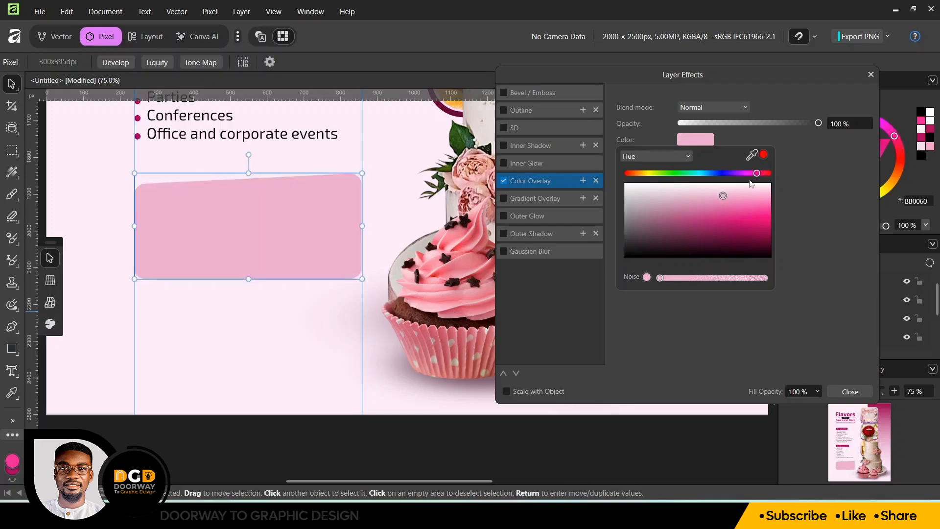
left_click(852, 392)
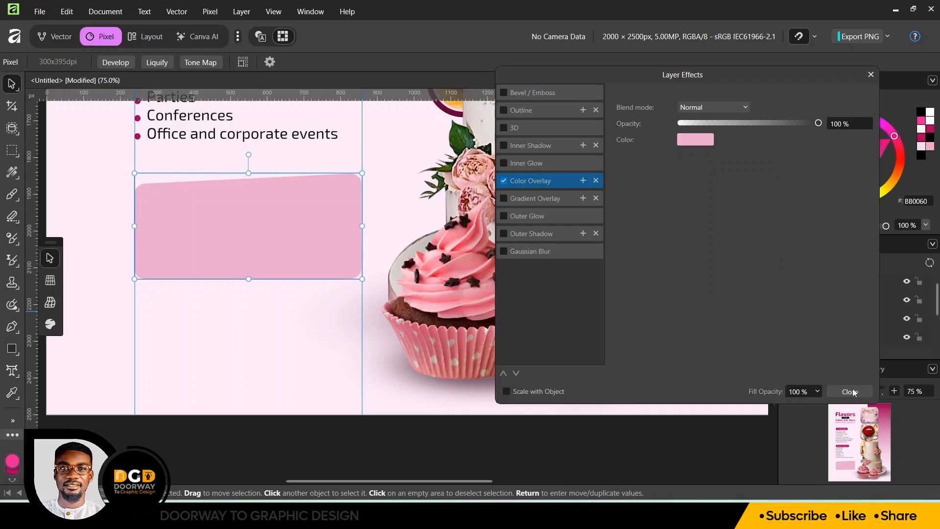
left_click(870, 76)
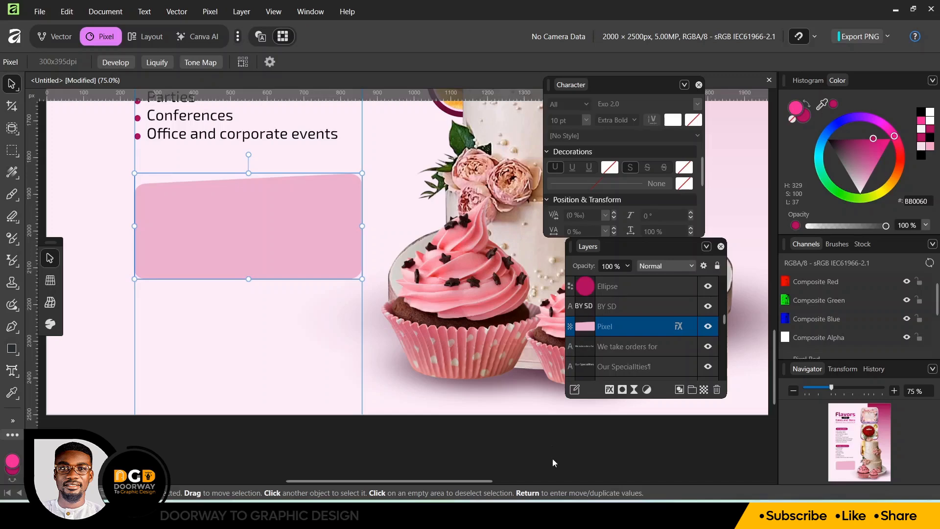
Switch to File Explorer and import the phone icon pngwing.com (75) and the location pin pngwing into the flyer
left_click(465, 518)
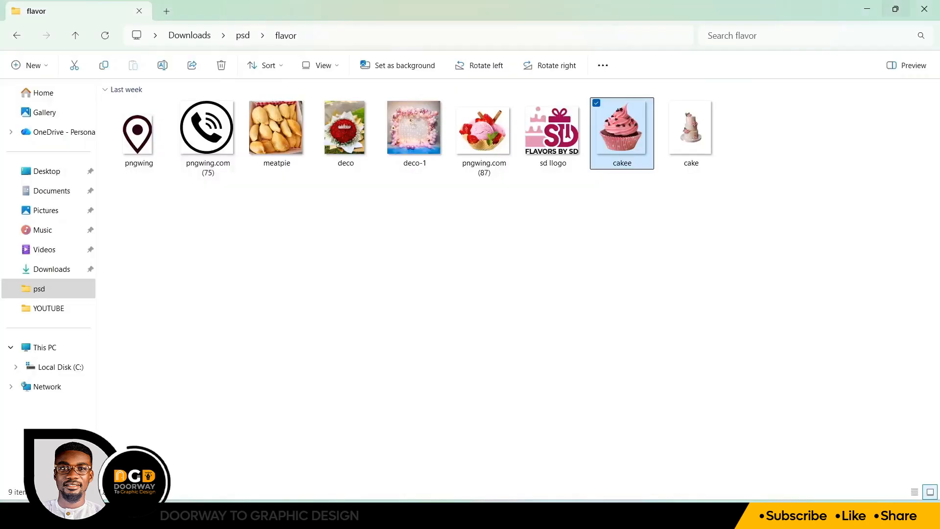
left_click(196, 137)
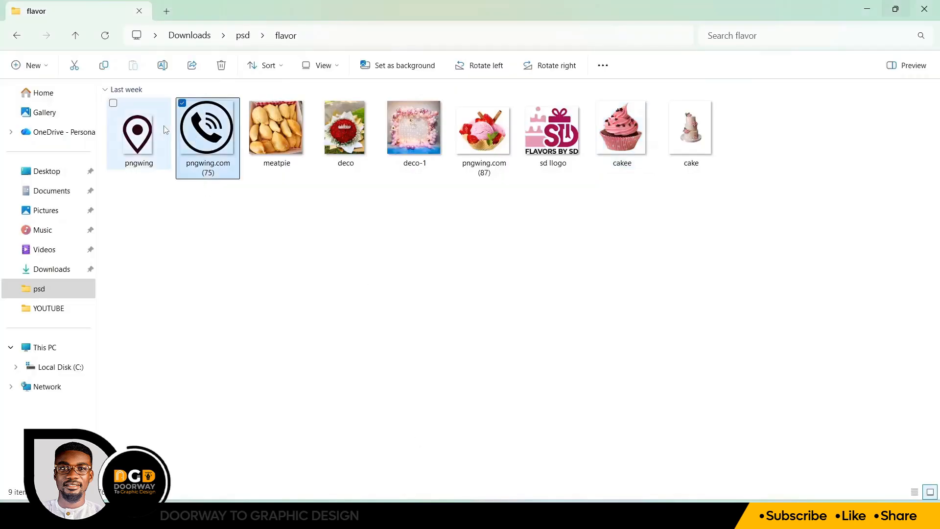
left_click(140, 134, "ctrl")
left_click_drag(141, 134, 211, 264)
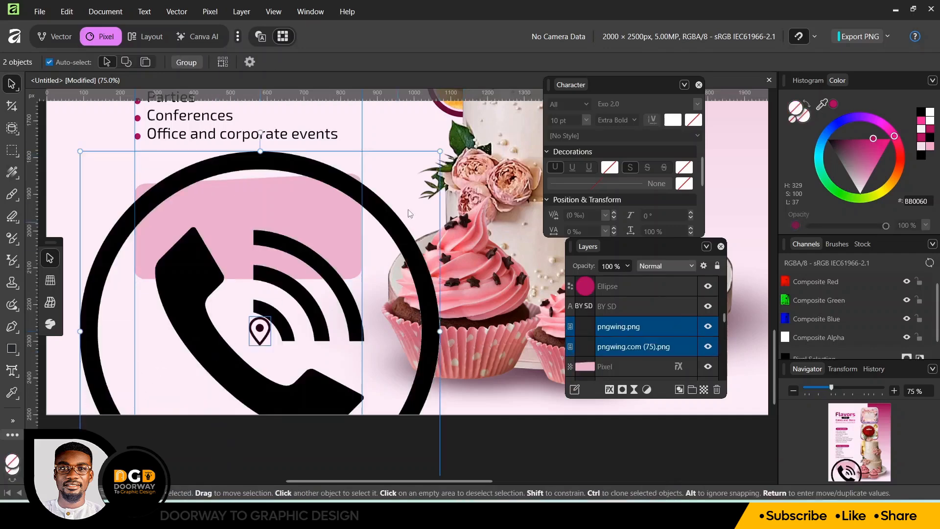
Shrink the phone and location pin icons and stack them near the pink panel's left edge, phone above pin
left_click_drag(167, 404, 342, 161)
left_click(230, 239)
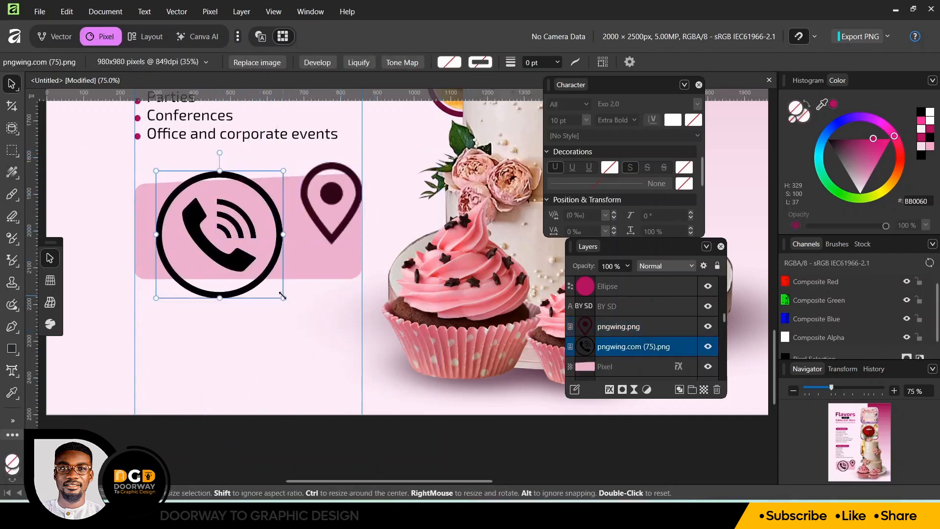
left_click_drag(295, 306, 171, 216)
left_click_drag(332, 203, 157, 250)
left_click_drag(160, 211, 160, 221)
Copy the phone number from the WPS Writer document, paste it beside the phone icon, and set it in Exo 2.0 Semi Bold
key("alt+Tab")
left_click_drag(294, 420, 340, 421)
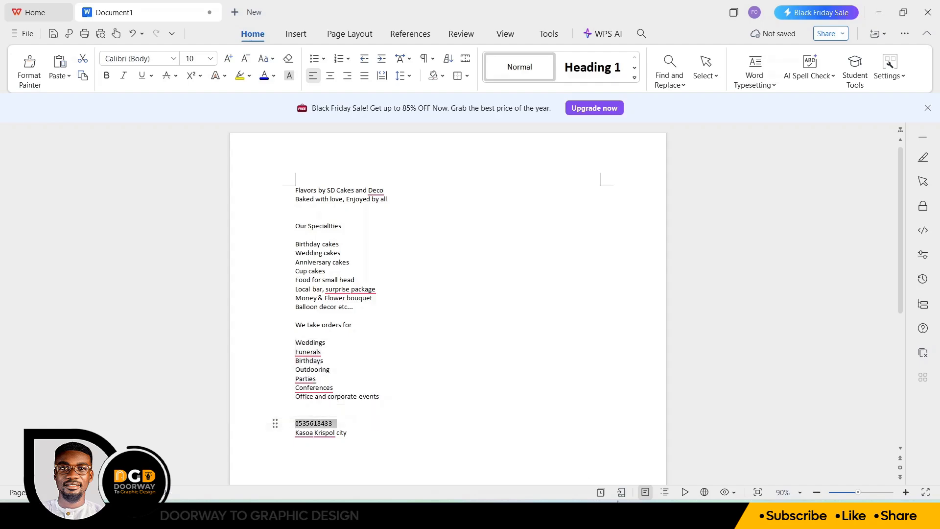
key("alt+Tab")
key("t")
left_click_drag(207, 213, 208, 216)
key("ctrl+v")
key("Escape")
left_click(696, 104)
left_click(613, 130)
left_click(615, 120)
left_click(602, 215)
Duplicate the phone number line beside the pin icon and replace the copy with the business location in a lighter weight
left_click_drag(272, 203, 259, 251)
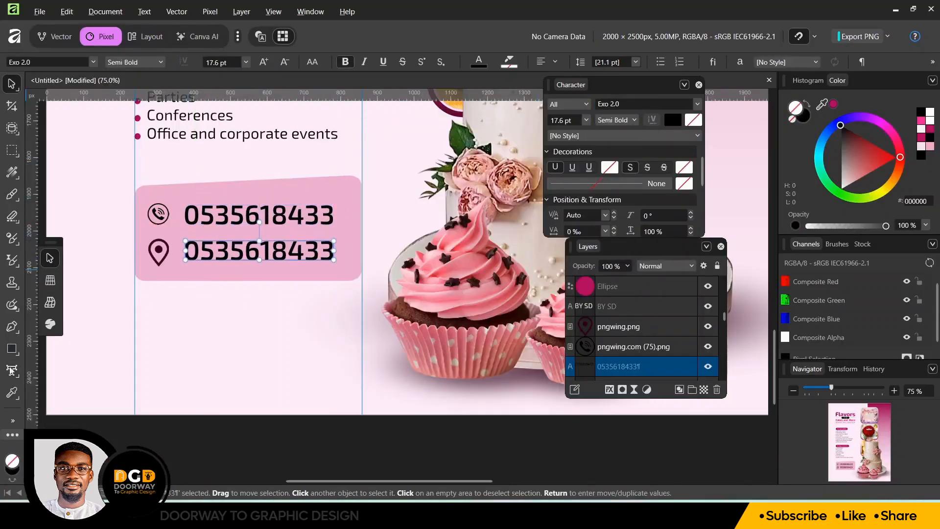
key("t")
left_click_drag(185, 253, 366, 252)
type("Kasoa Opeikuma")
left_click_drag(185, 252, 165, 169)
left_click(616, 119)
left_click(586, 210)
key("v")
left_click(158, 213)
Move the cake, cupcakes, framed photos and gradient strip together about 100 px to the right
left_click(698, 85)
key("ctrl+0")
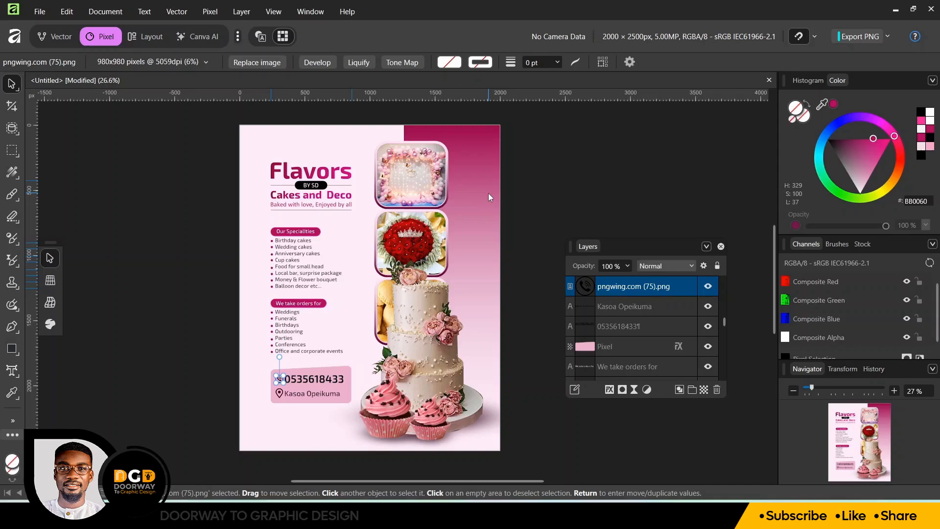
scroll(695, 333, "down", 5)
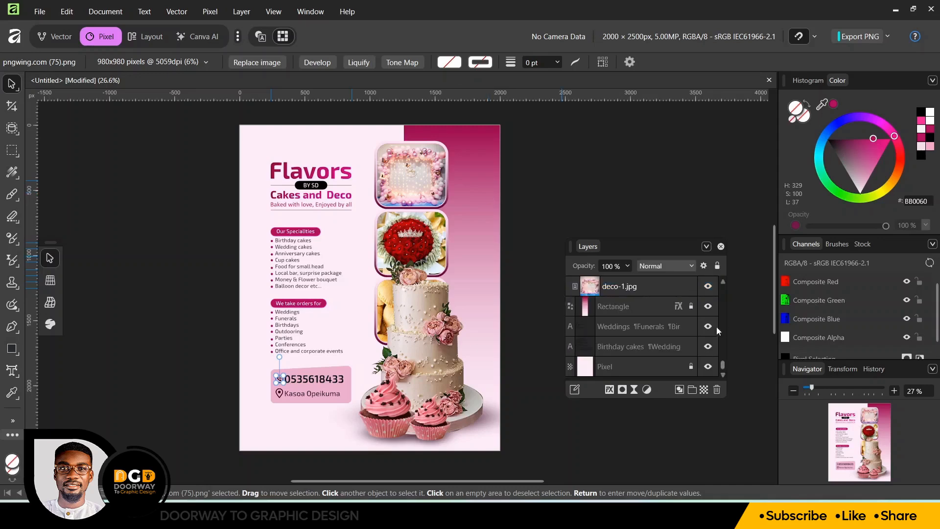
left_click(636, 366, "shift")
left_click_drag(355, 451, 368, 451)
left_click(556, 272)
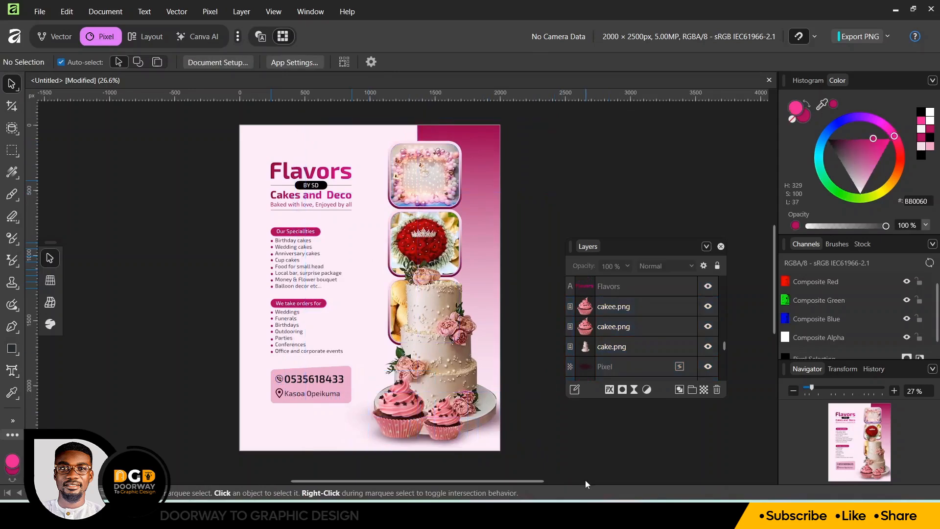
Import the sd llogo image from File Explorer and place it small on the gradient strip beside the top cake photo
key("alt+Tab")
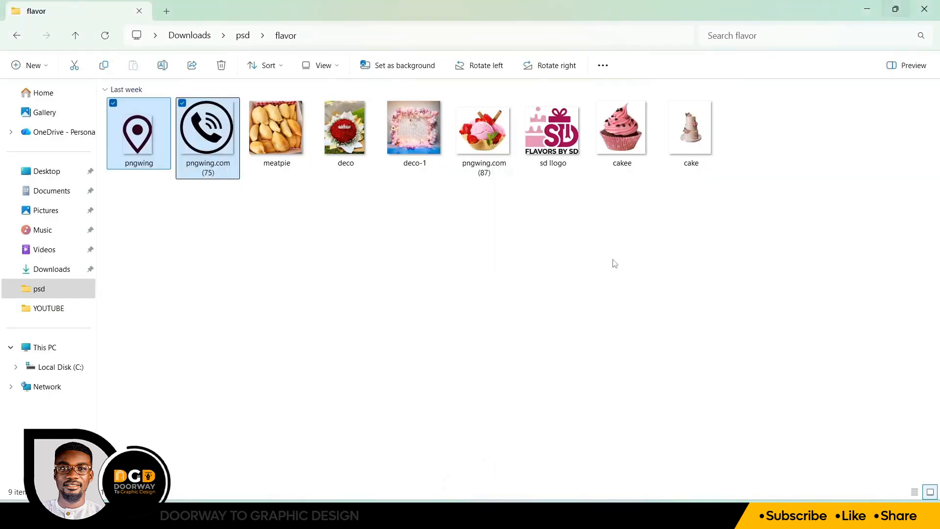
left_click_drag(563, 147, 465, 216)
left_click_drag(468, 163, 468, 163)
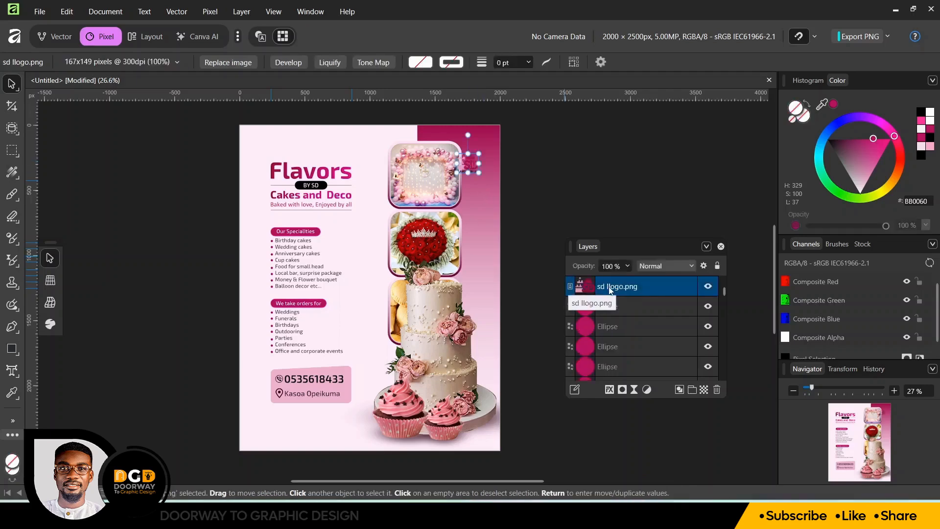
Add a very light pink Color Overlay to the SD logo and move it clear of the top cake photo
left_click(609, 389)
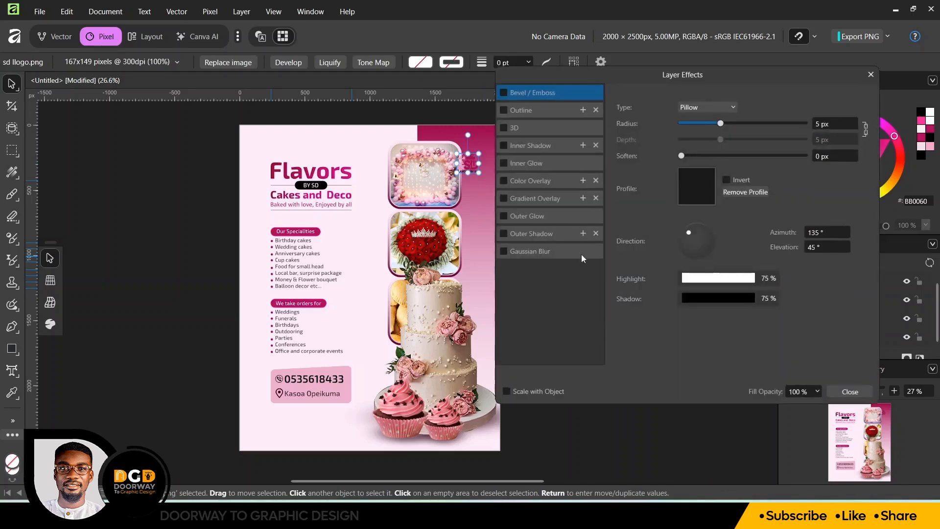
left_click(503, 181)
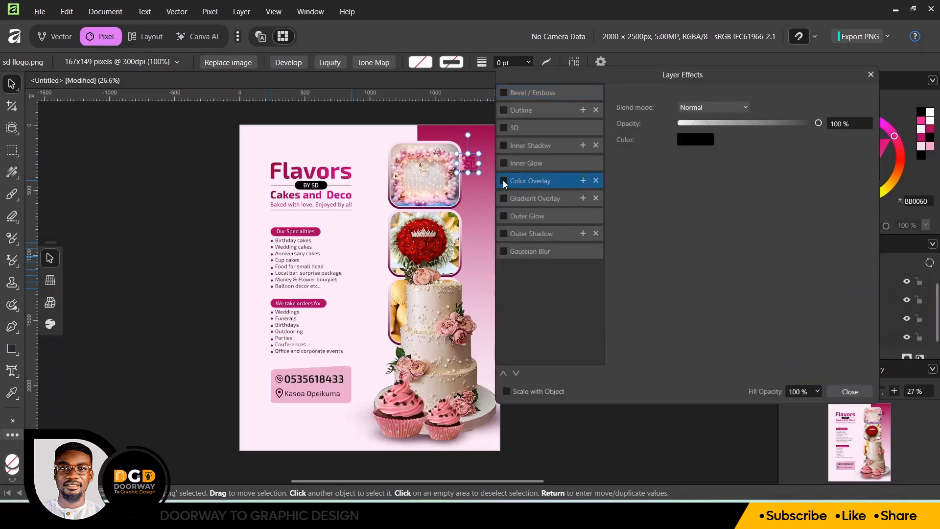
left_click(697, 141)
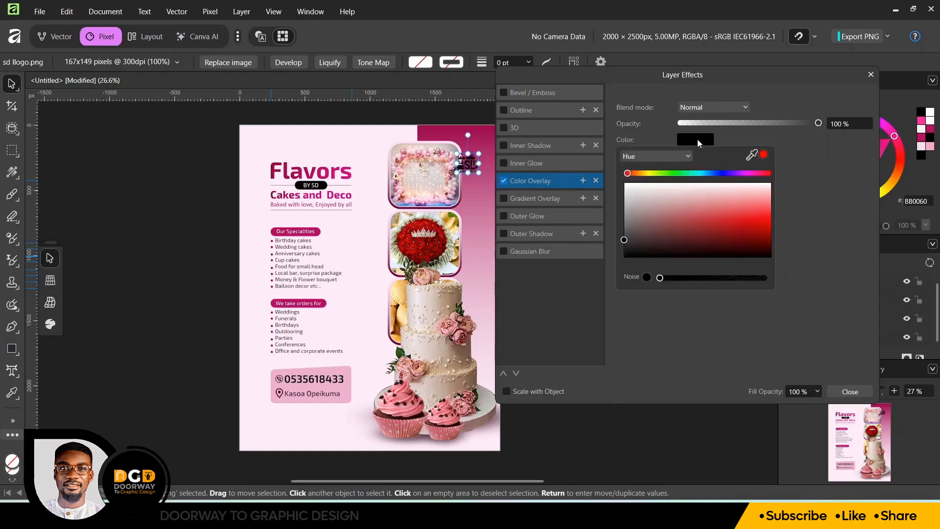
left_click(749, 173)
left_click_drag(711, 188, 711, 189)
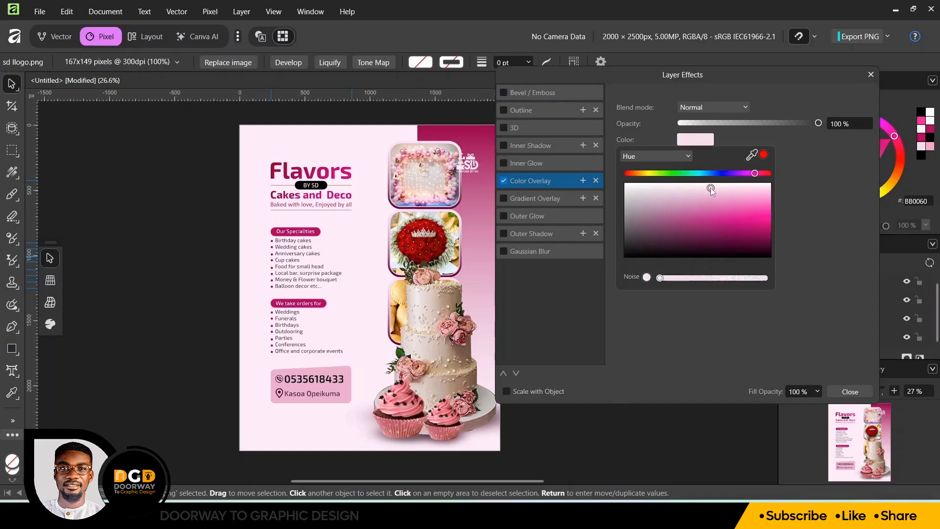
left_click(870, 78)
left_click(871, 75)
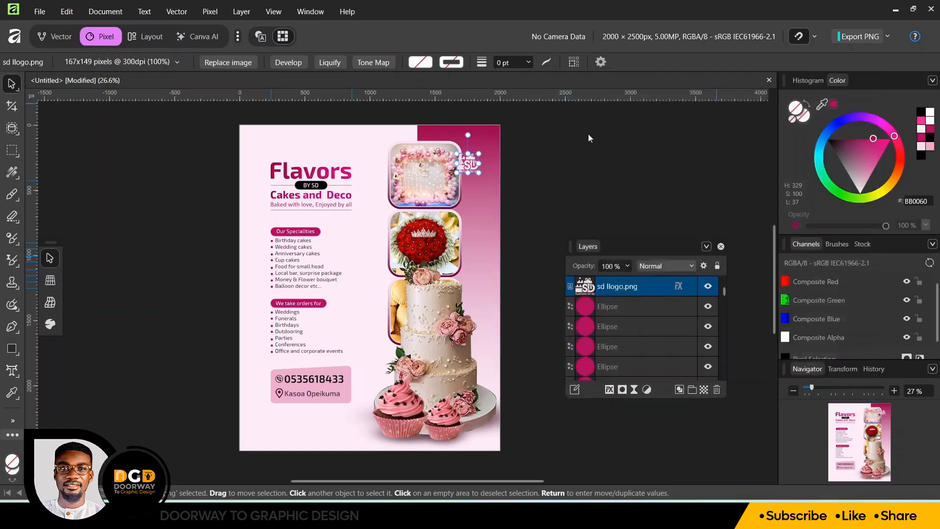
left_click_drag(471, 167, 481, 159)
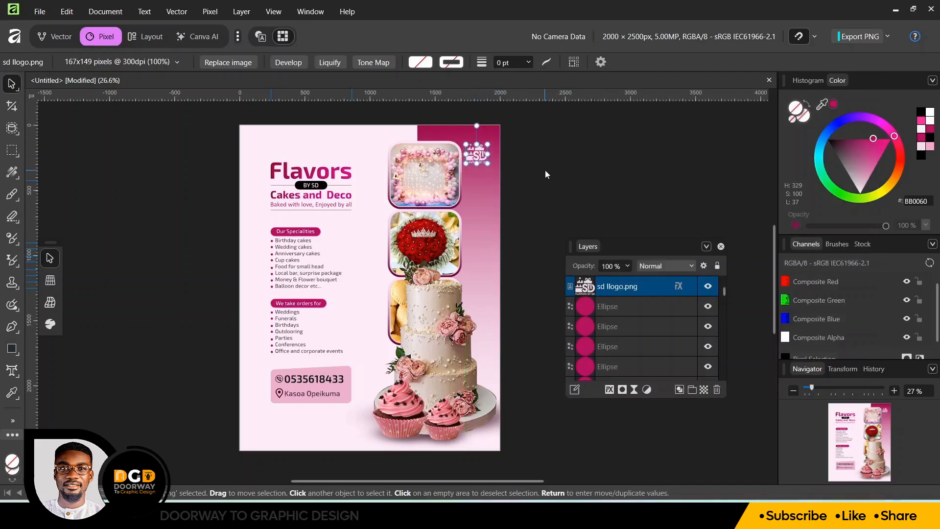
Import the ice cream image pngwing.com (87) from File Explorer, scale it to about 32%, and tilt it left of the cake
key("alt+Tab")
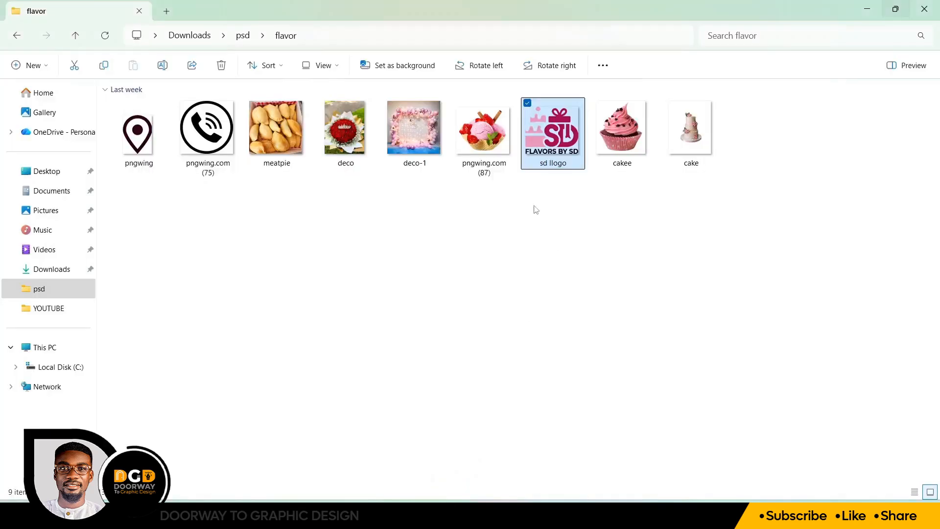
left_click_drag(487, 142, 347, 330)
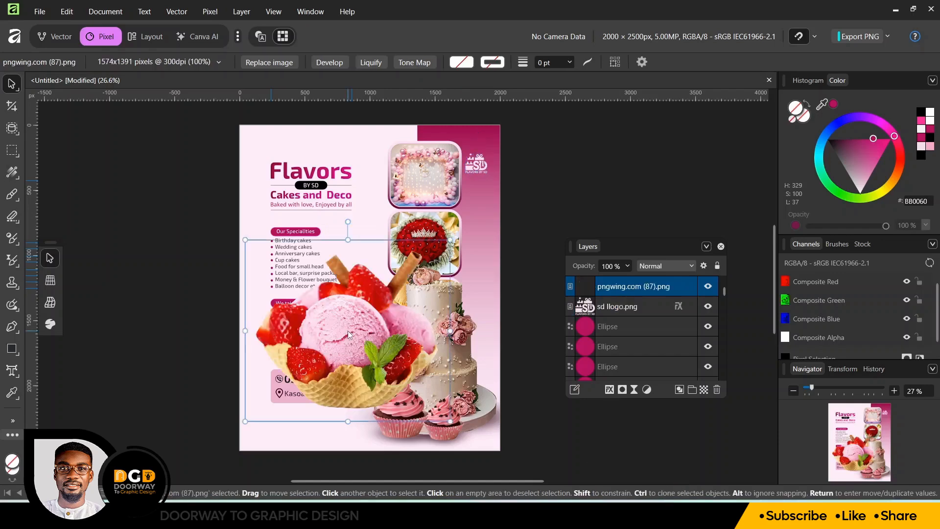
left_click_drag(455, 238, 334, 200)
left_click_drag(271, 274, 355, 312)
left_click_drag(386, 350, 382, 293)
left_click_drag(375, 235, 374, 244)
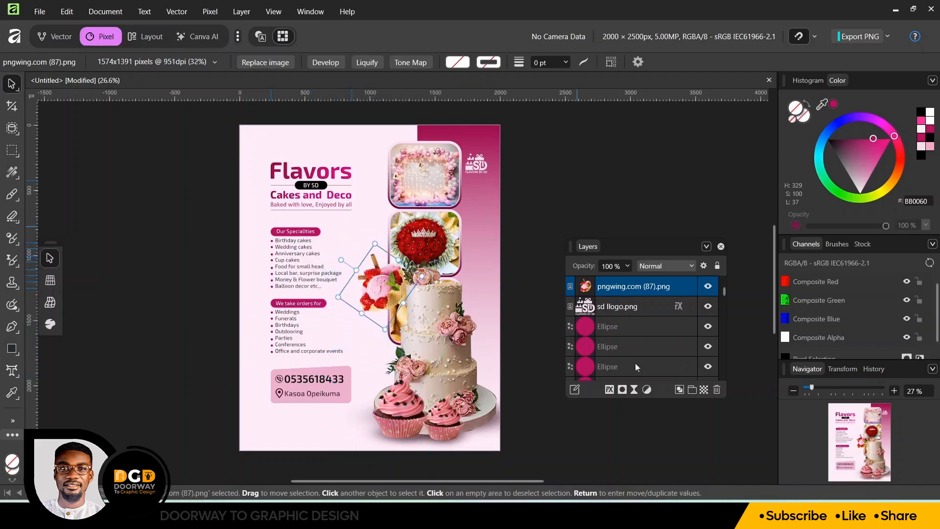
Apply a Live Radial Blur filter with an angle of about 3.4° to the ice cream image
left_click(634, 388)
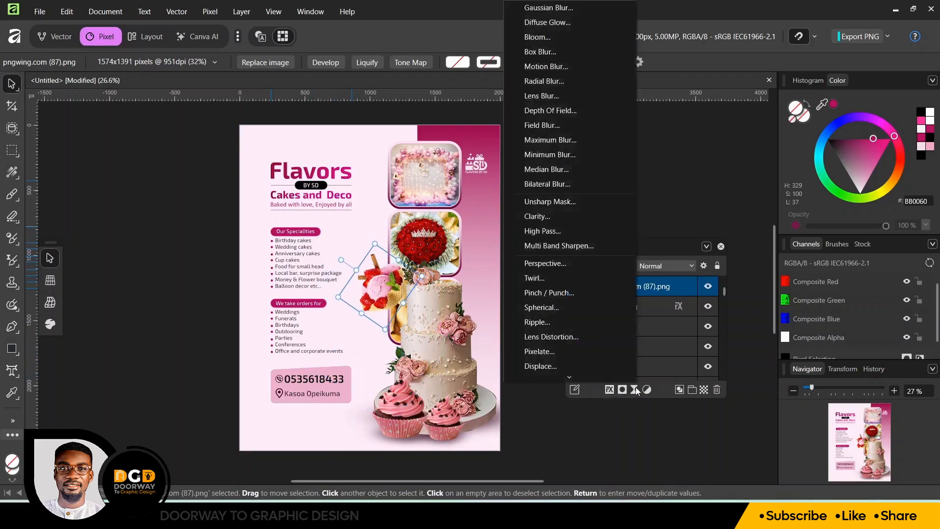
mouse_move(569, 377)
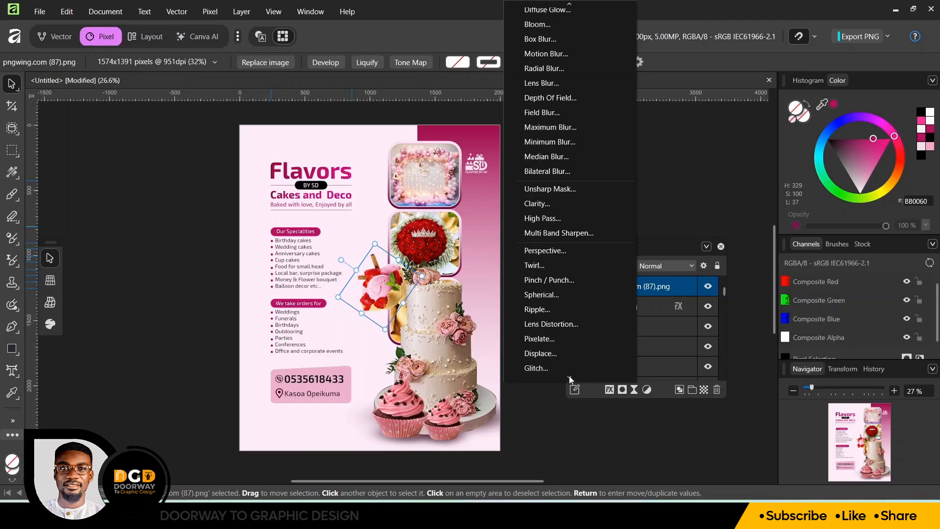
left_click(536, 71)
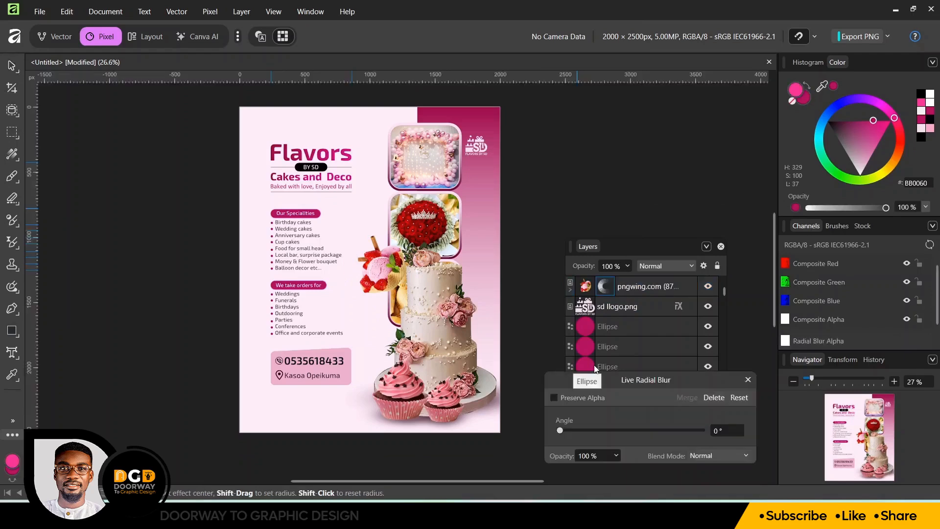
left_click_drag(560, 432, 574, 434)
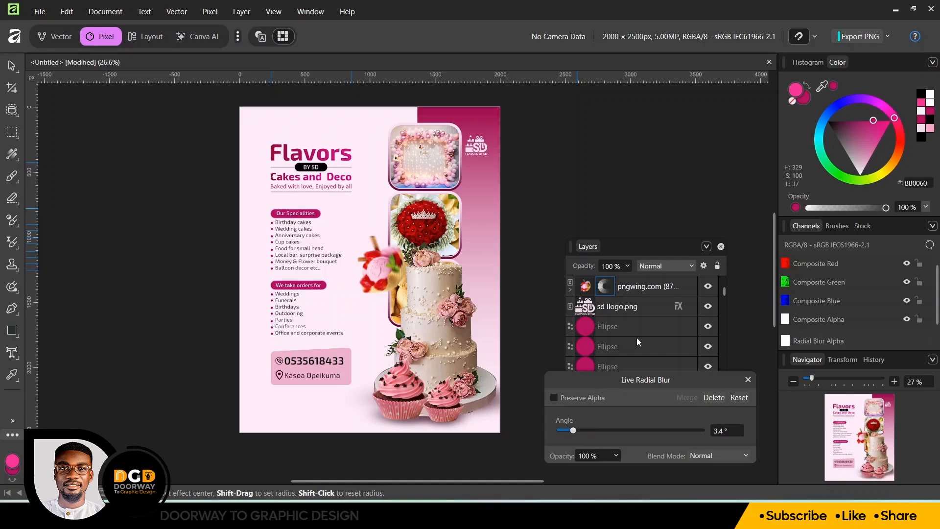
Duplicate the blurred ice cream image and move the copy to the flyer's left edge beside the second list
left_click(627, 289)
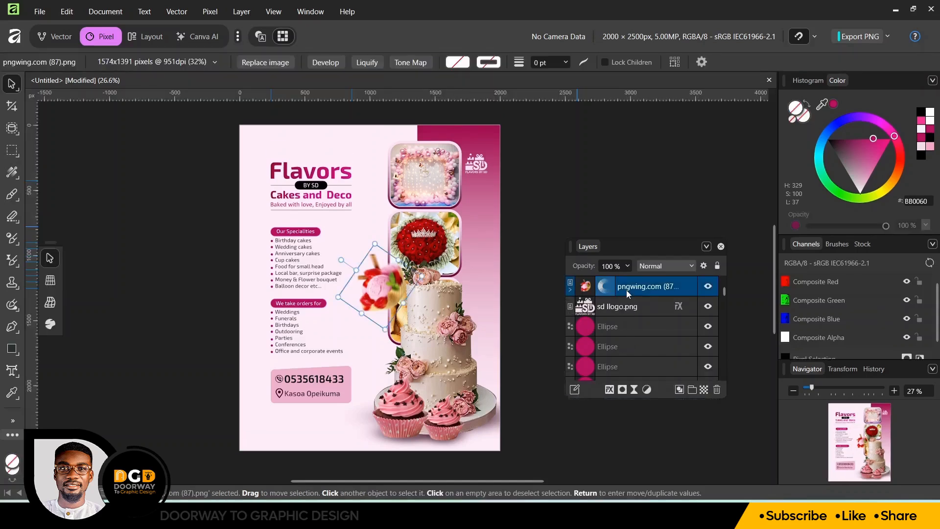
key("ctrl+j")
left_click_drag(387, 287, 260, 330)
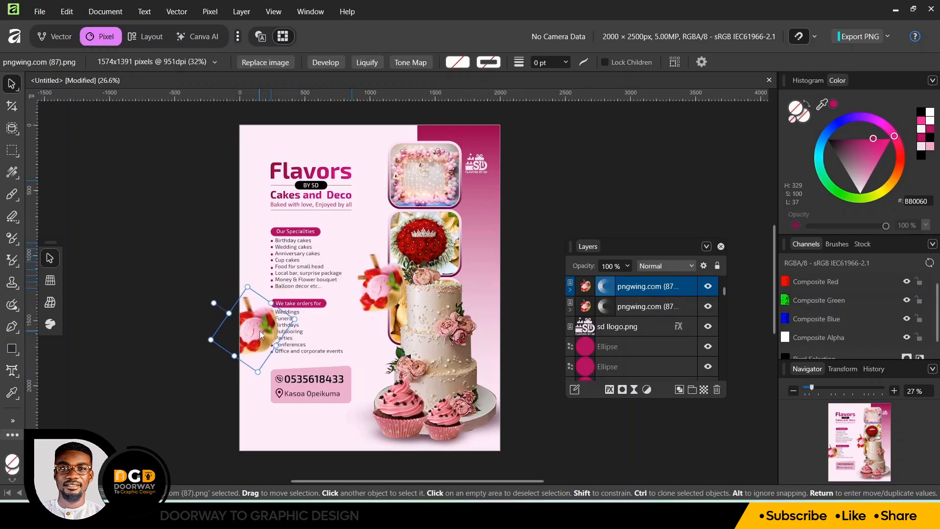
Flip the ice cream copy horizontally and shrink it to about 24% at the flyer's left edge
right_click(259, 332)
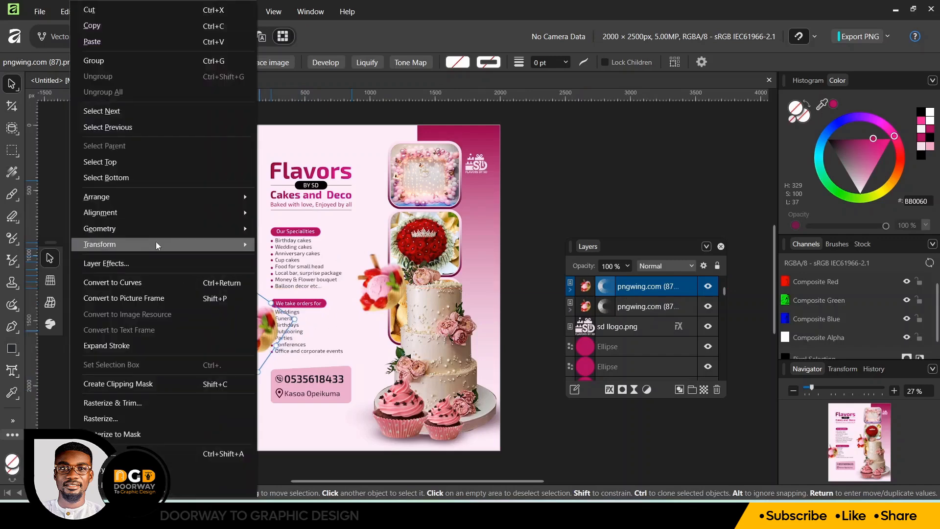
mouse_move(157, 244)
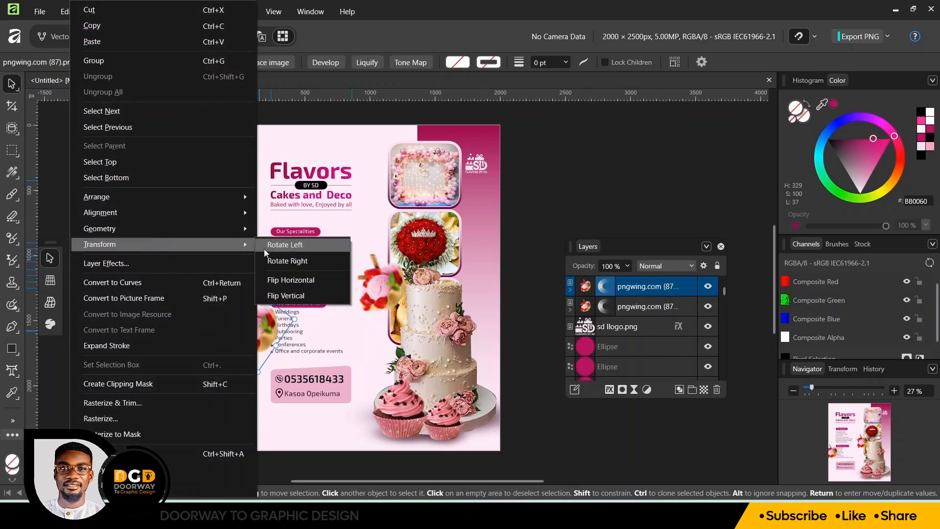
left_click(300, 280)
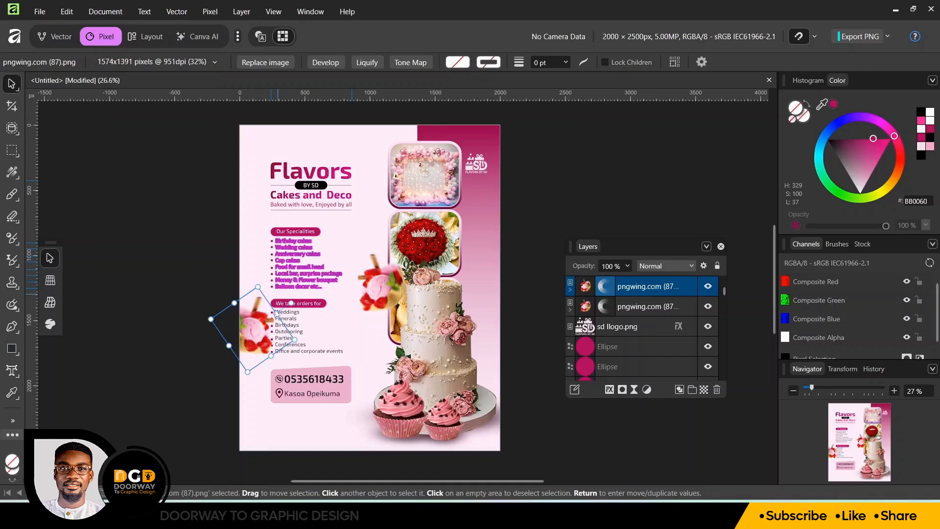
left_click_drag(294, 340, 258, 356)
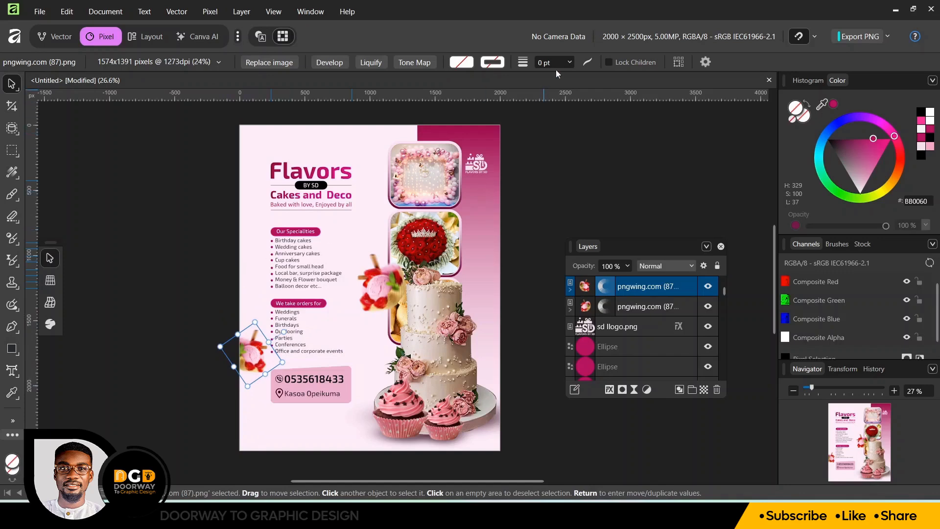
Draw an arched curve with the Pen tool from above the flyer's upper-left corner to just above the title's right end
scroll(130, 238, "left", 2)
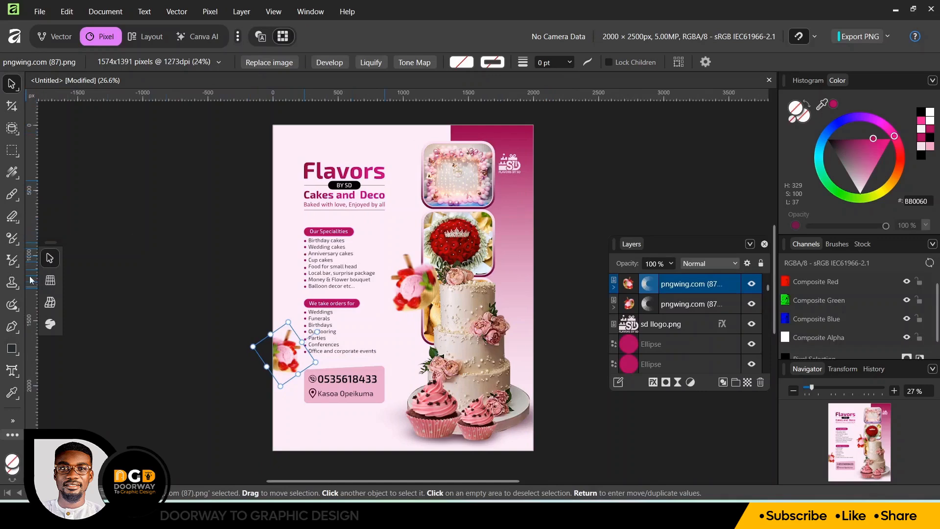
left_click(12, 327)
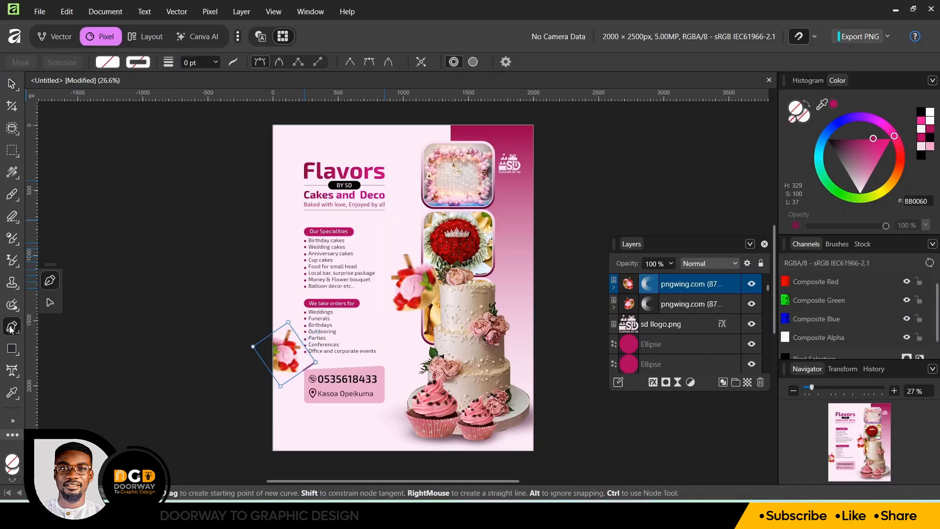
left_click(273, 113)
left_click_drag(385, 141, 410, 190)
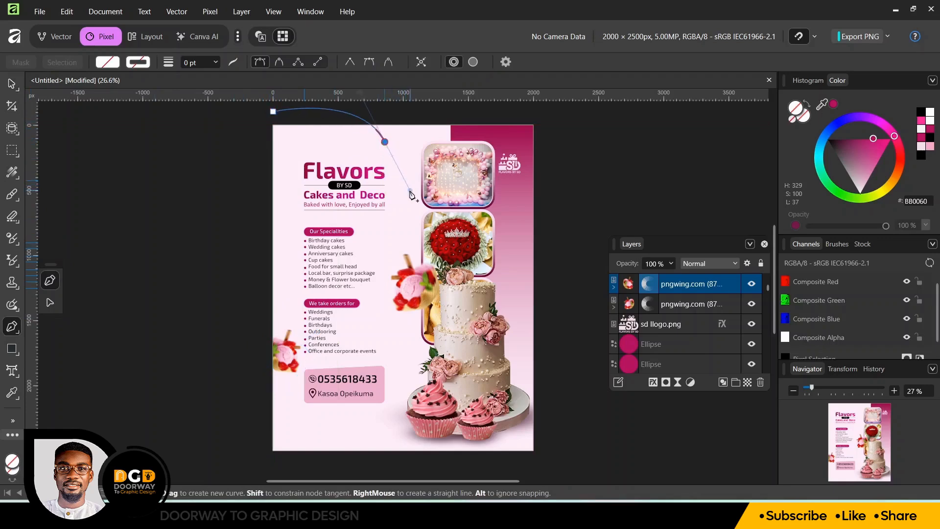
Give the pink curve a solid stroke about 10.9 pt wide and finish drawing with the Move tool
left_click(216, 63)
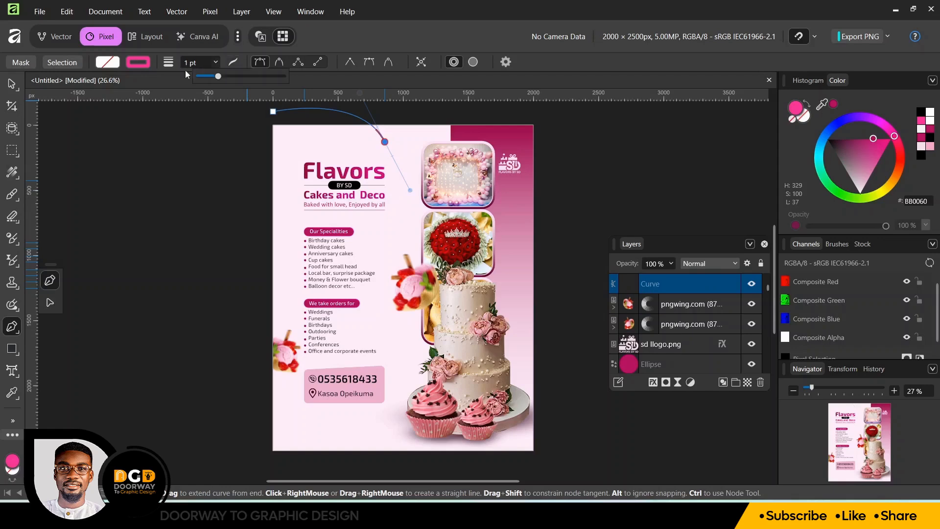
left_click_drag(218, 77, 236, 80)
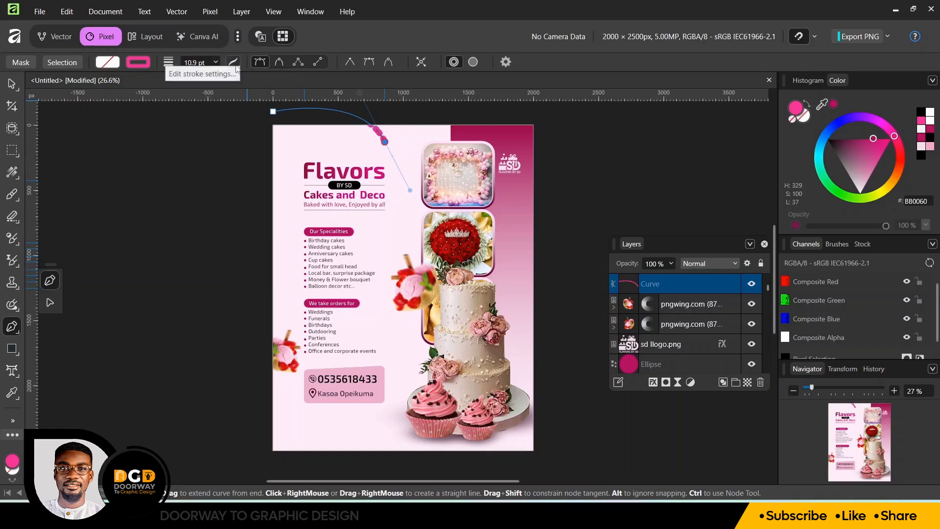
left_click(234, 63)
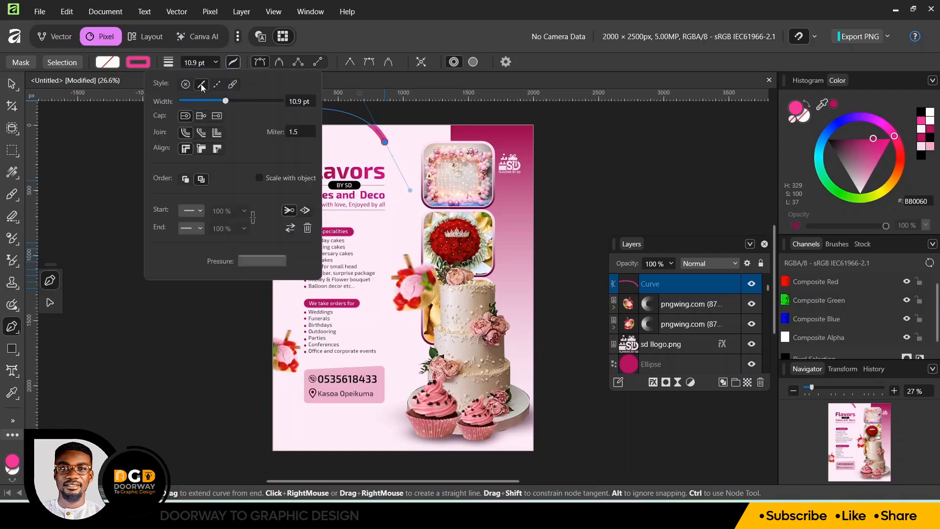
left_click(348, 96)
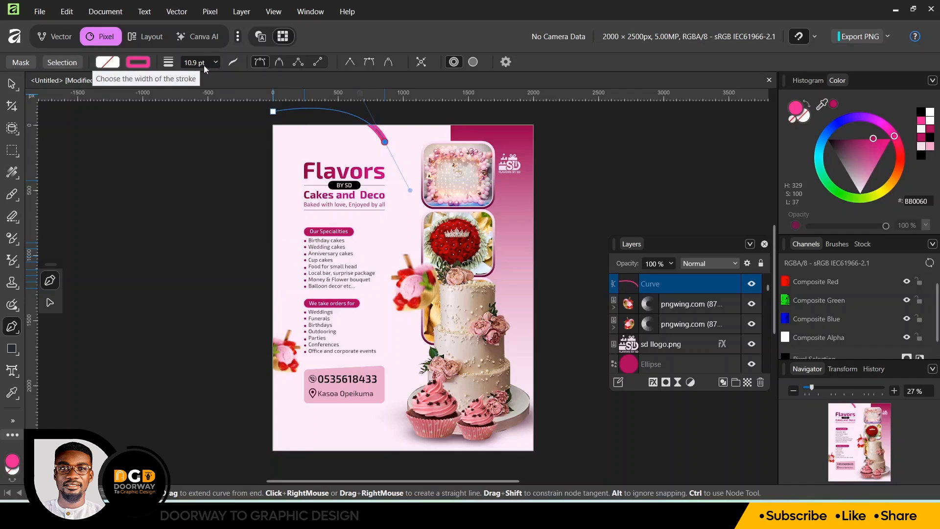
left_click(12, 84)
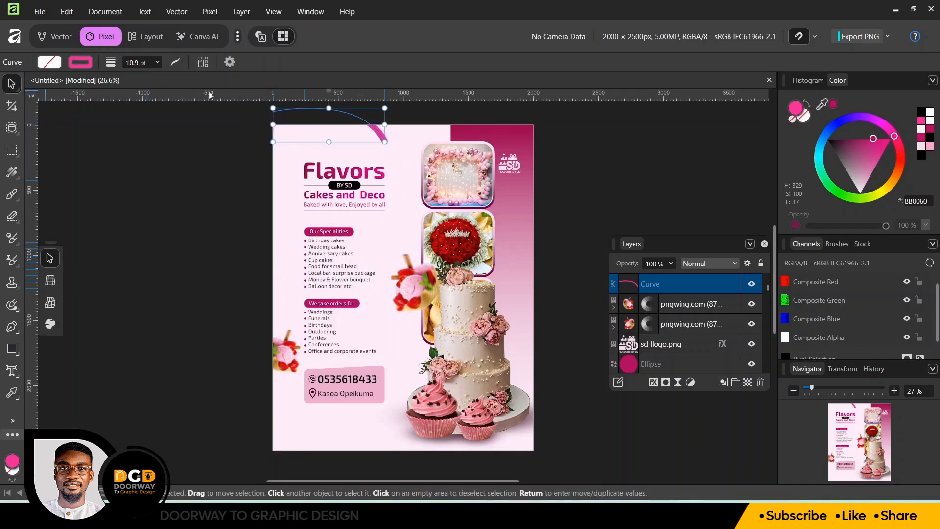
Rotate the pink curve so its lower end drops to the right of the title, and rasterize it
left_click(397, 142)
left_click(397, 142)
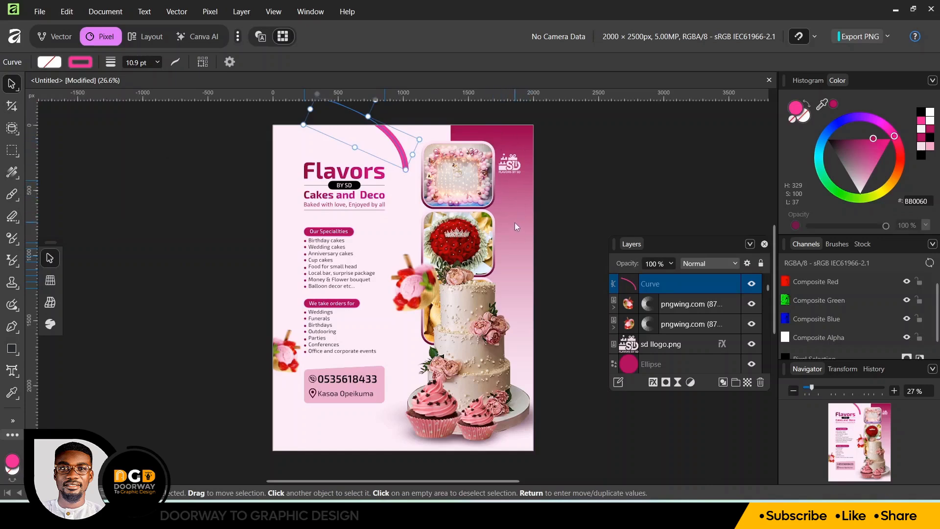
right_click(683, 283)
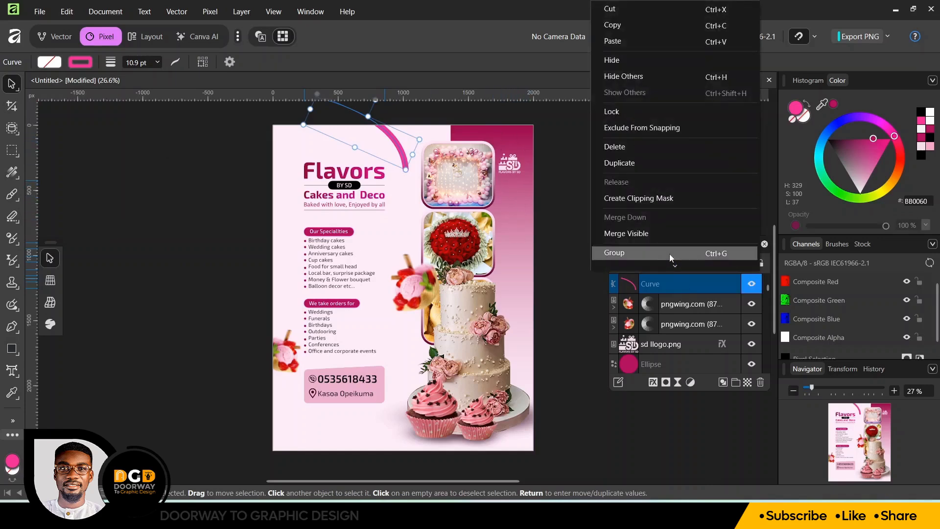
mouse_move(675, 266)
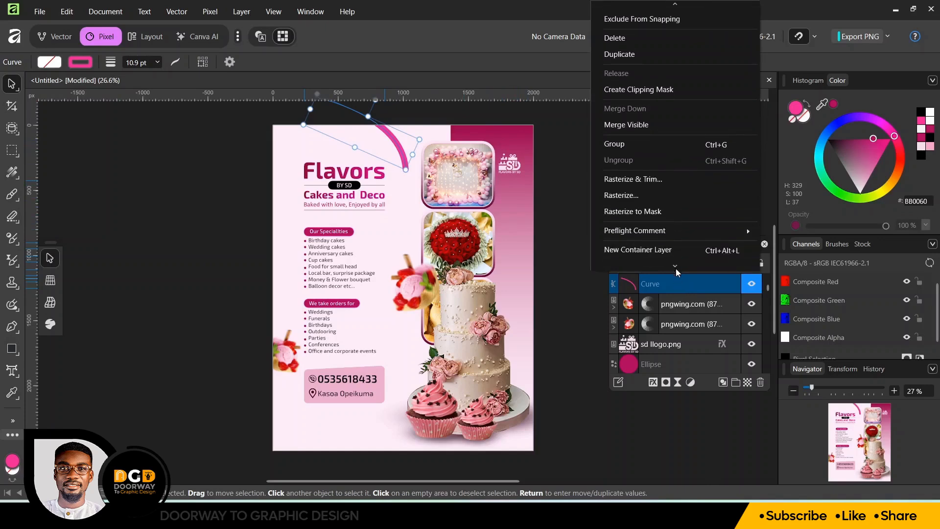
left_click(634, 189)
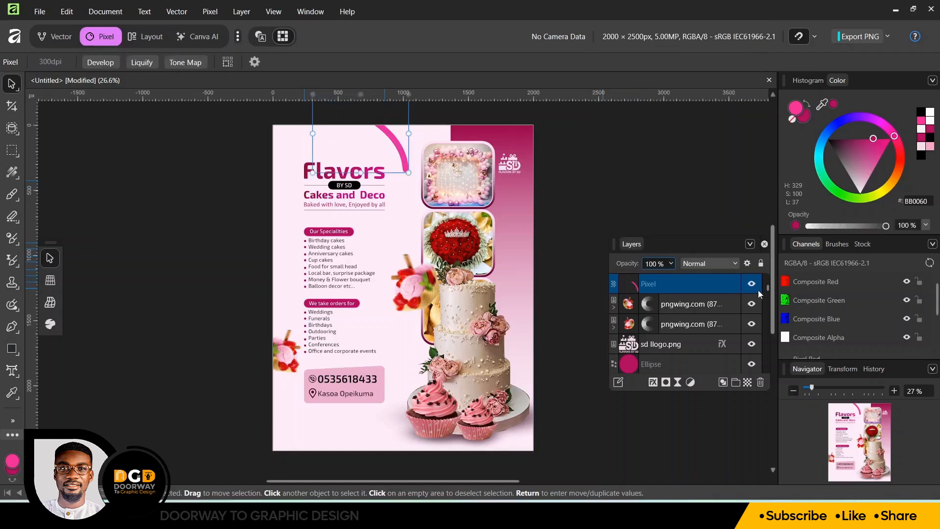
Copy the gradient overlay effect from the background rectangle onto the rasterized curve beside the title
left_click_drag(706, 243, 639, 203)
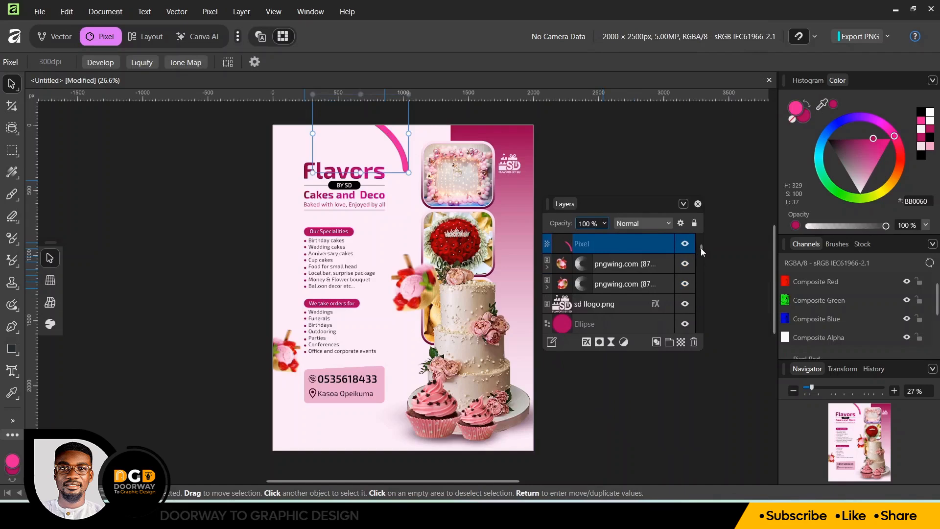
left_click_drag(701, 248, 699, 326)
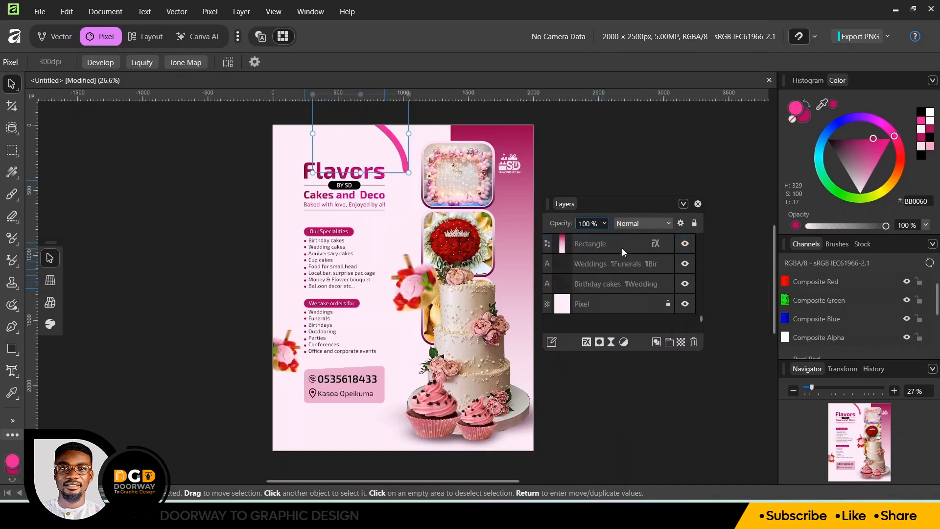
left_click(634, 248)
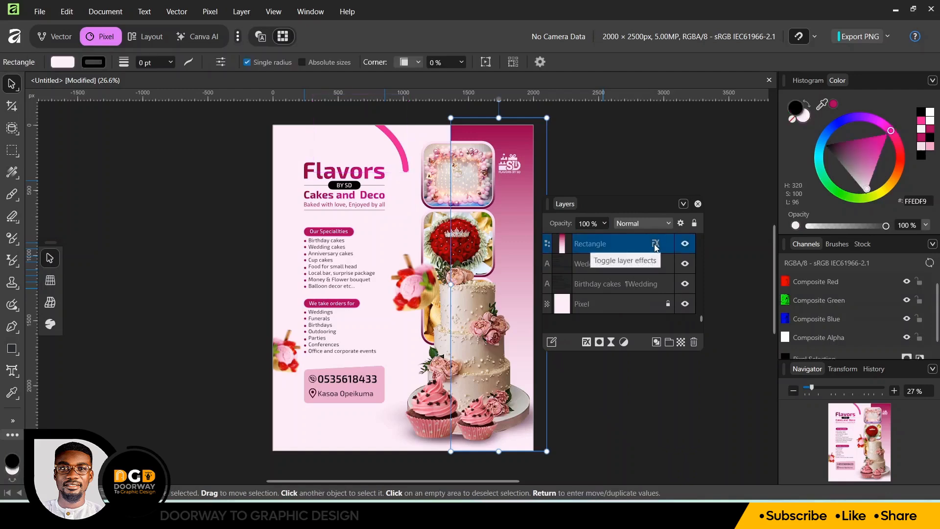
scroll(654, 230, "up", 3)
scroll(653, 200, "up", 5)
scroll(653, 201, "up", 4)
left_click(635, 240)
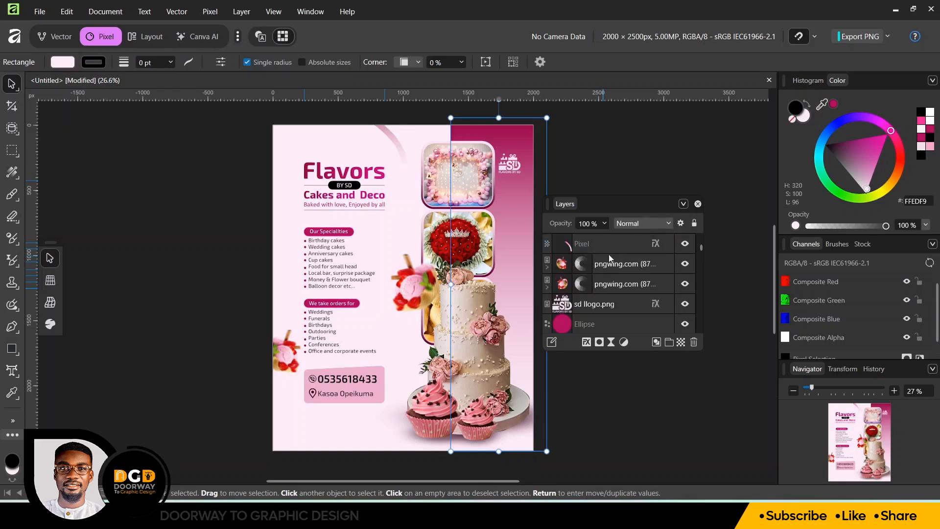
Shift the mid point of the curve's gradient overlay to about 42% so the dark pink covers more of it
left_click(653, 244)
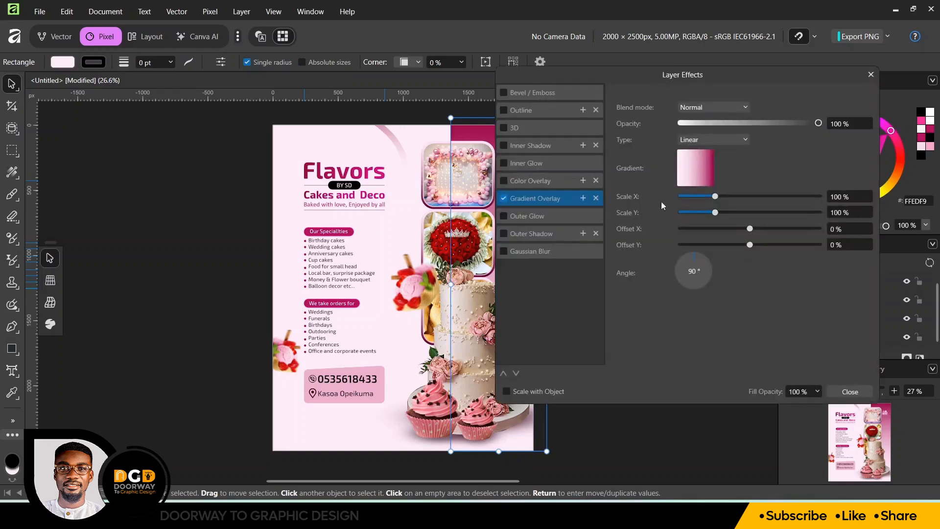
left_click_drag(603, 71, 680, 81)
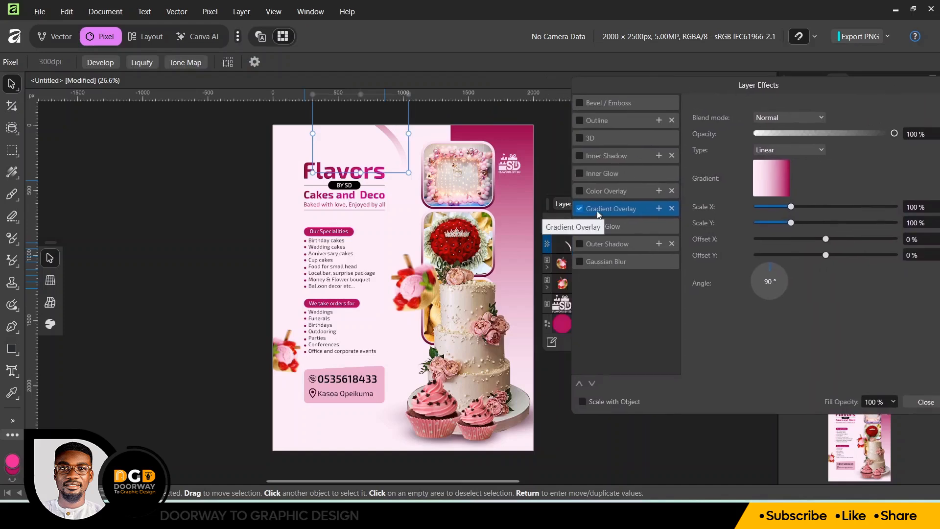
left_click(773, 185)
left_click_drag(797, 219, 760, 225)
left_click_drag(830, 87, 729, 94)
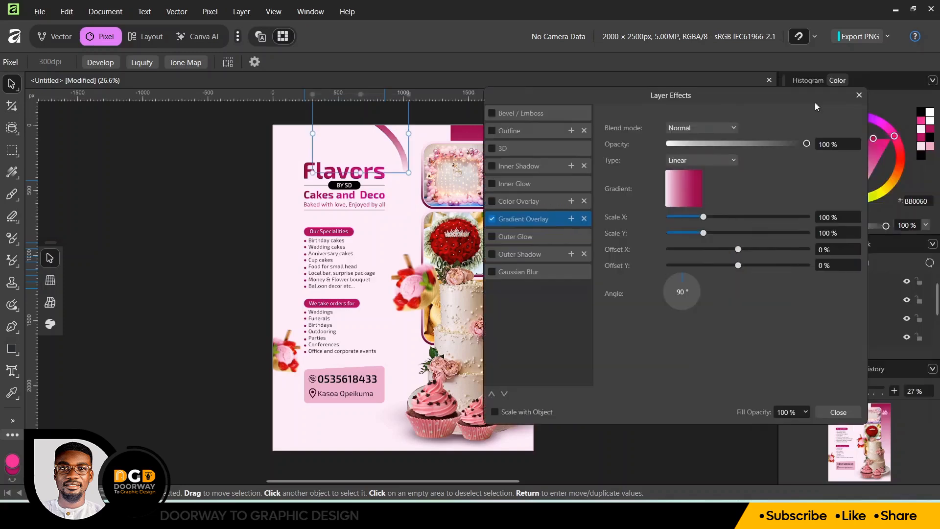
left_click(859, 95)
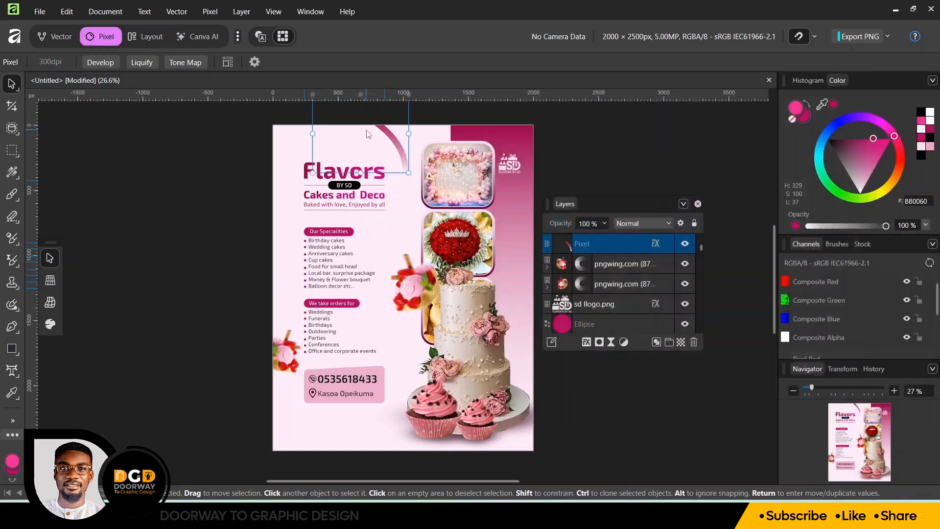
Duplicate the gradient curve to the flyer's left edge and rotate the copy so it slants down beneath the tagline
key("ctrl+shift+n")
left_click_drag(386, 135, 280, 196)
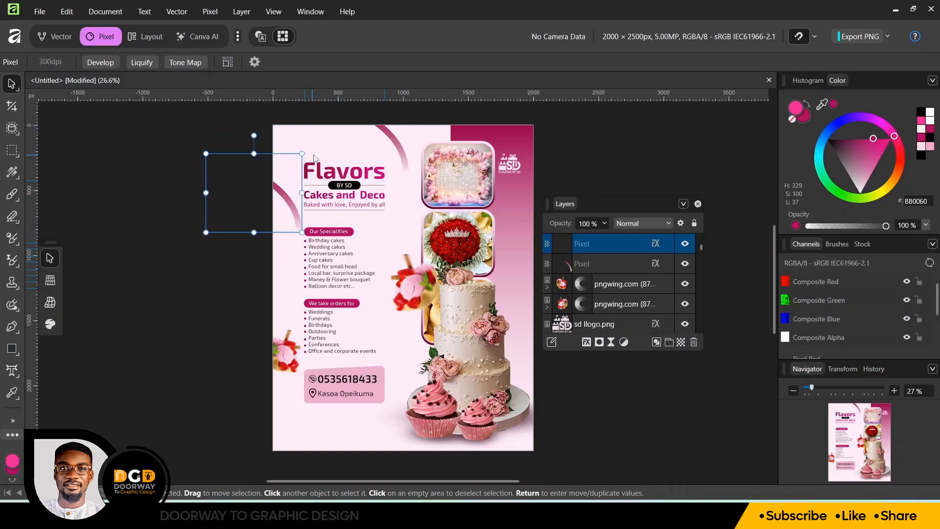
left_click_drag(308, 150, 302, 235)
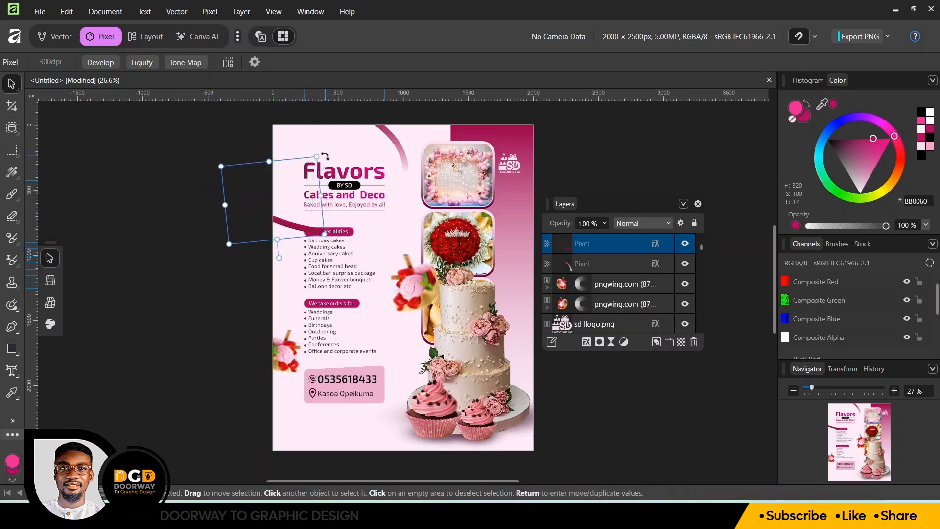
left_click_drag(323, 155, 339, 173)
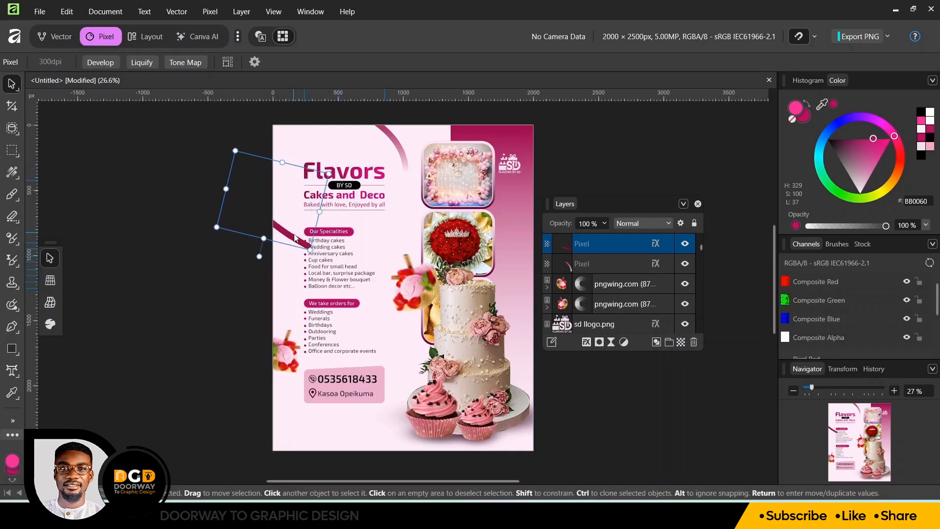
left_click_drag(300, 235, 297, 213)
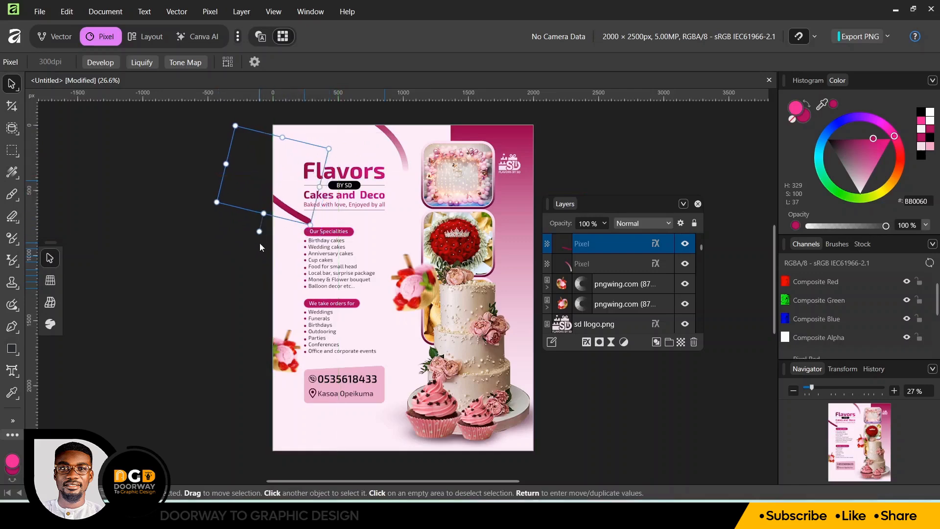
left_click(260, 243)
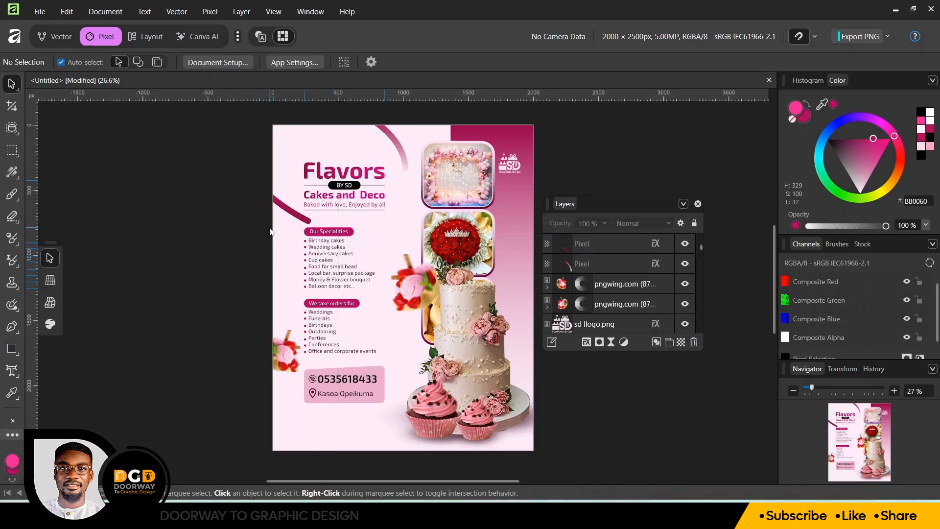
Move both lists and the contact panel slightly down, and lower the curve copy at the left edge
left_click_drag(263, 227, 334, 428)
left_click(607, 243)
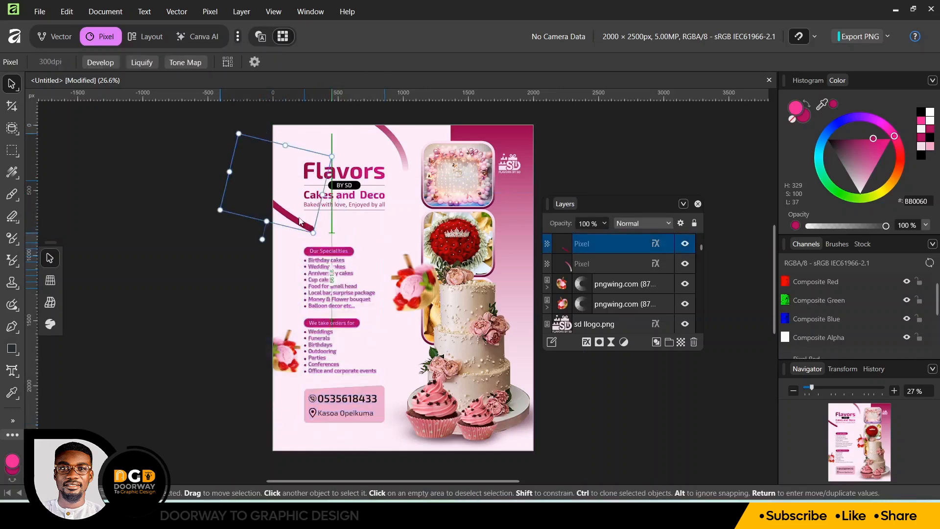
Reverse the gradient overlay on the curve copy and set its mid point to about 78%
left_click(587, 341)
left_click(683, 189)
left_click(647, 304)
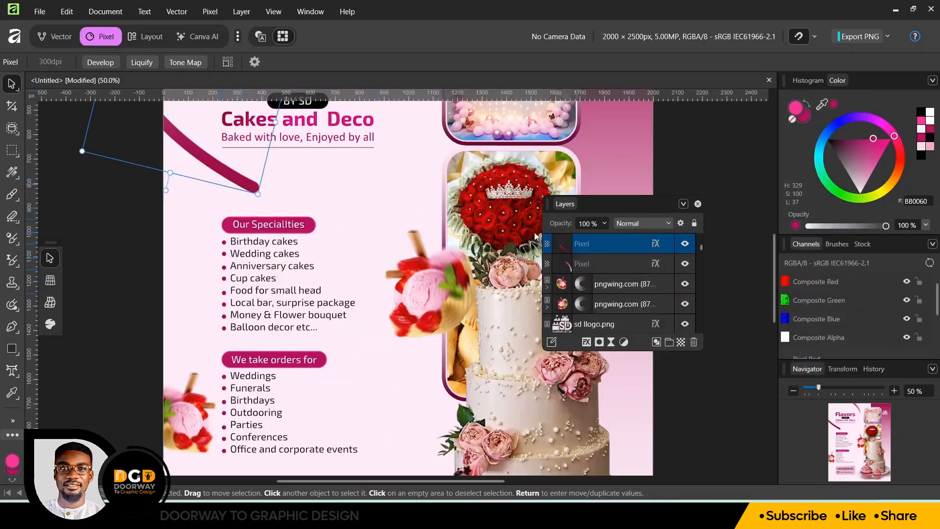
double_click(656, 245)
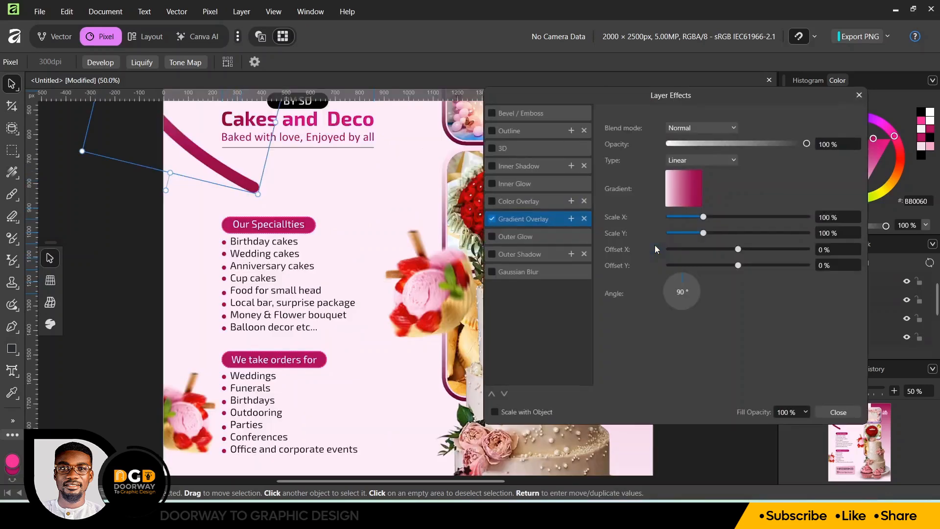
left_click(678, 195)
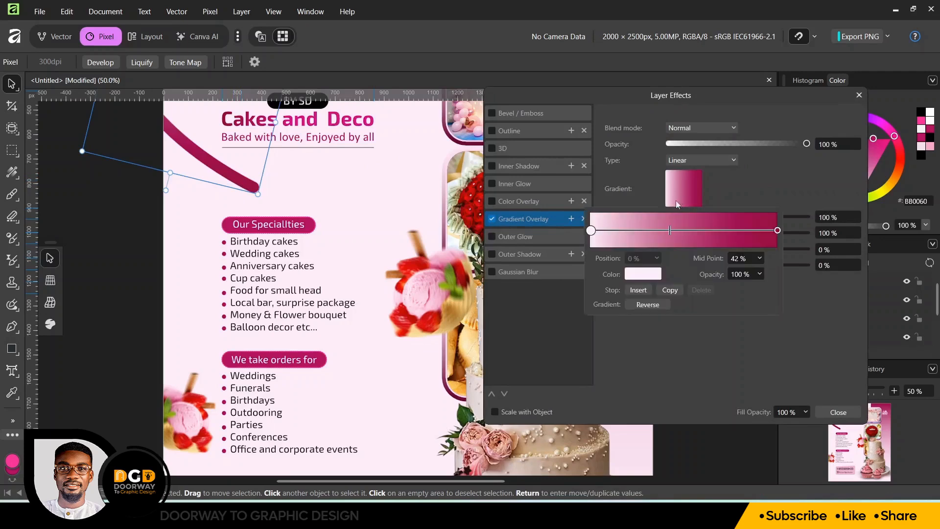
left_click(647, 305)
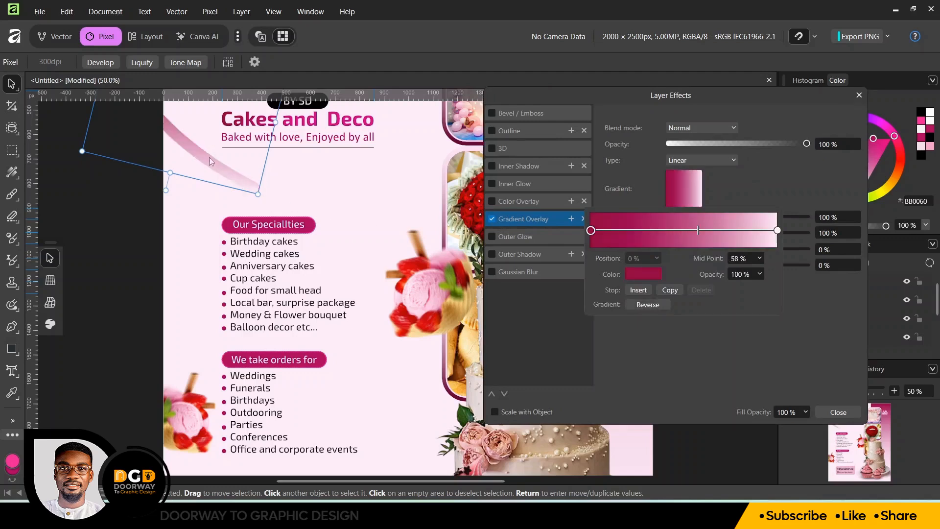
left_click_drag(699, 231, 727, 231)
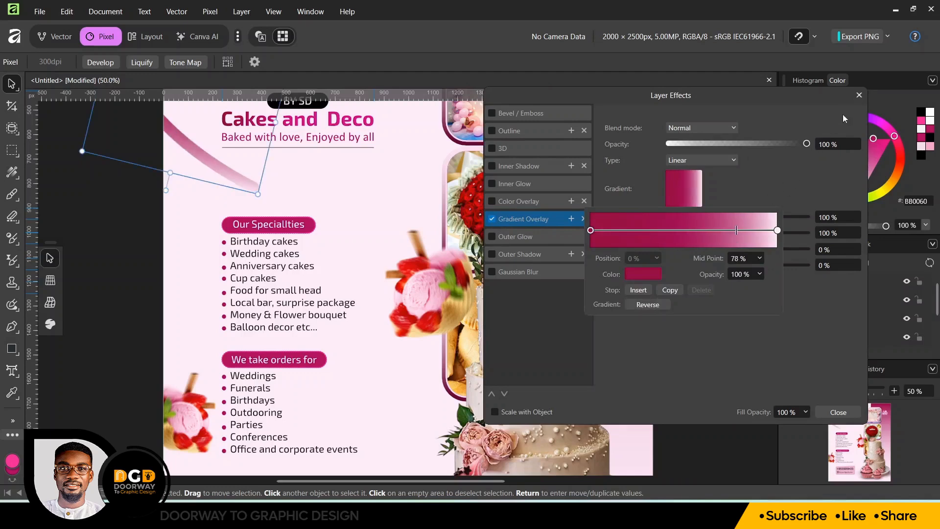
left_click(857, 97)
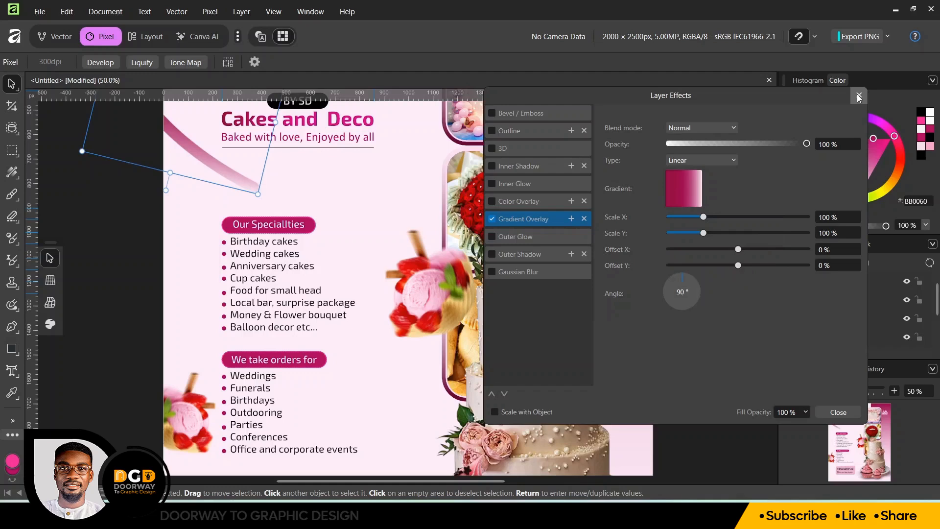
left_click(858, 97)
Rotate the curve copy to a flatter slant and position it between the tagline and the first list heading
key("ctrl+0")
left_click_drag(286, 206, 273, 216)
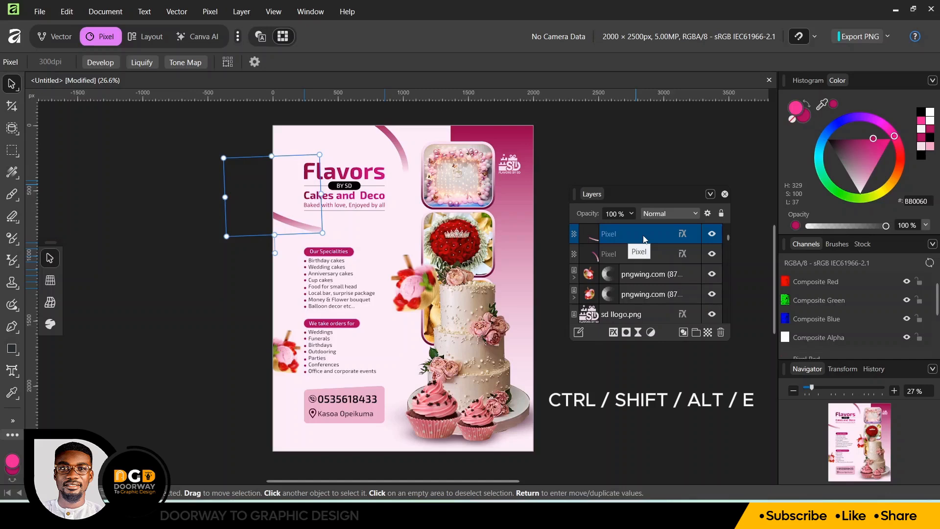
Merge all visible layers into a new pixel layer and apply a low-intensity monochromatic Gaussian live Add Noise filter to it
key("ctrl+shift+alt+e")
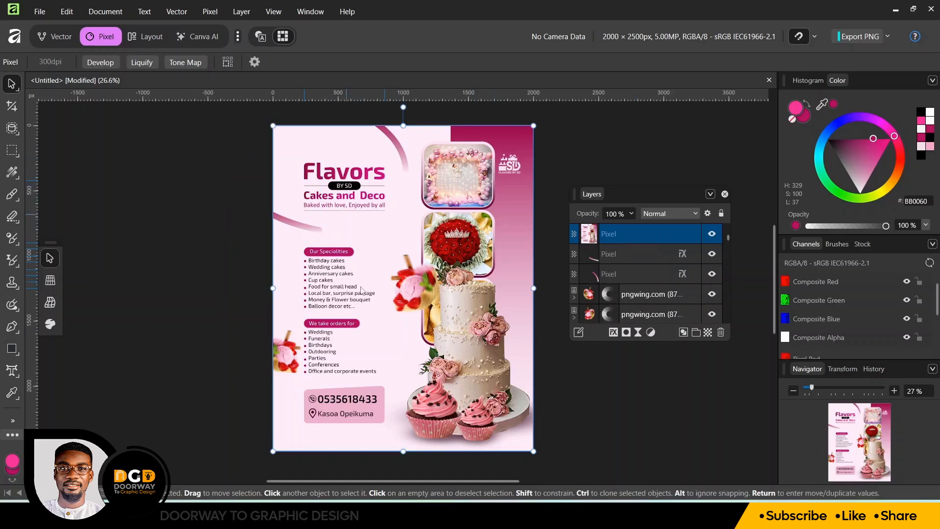
left_click(637, 332)
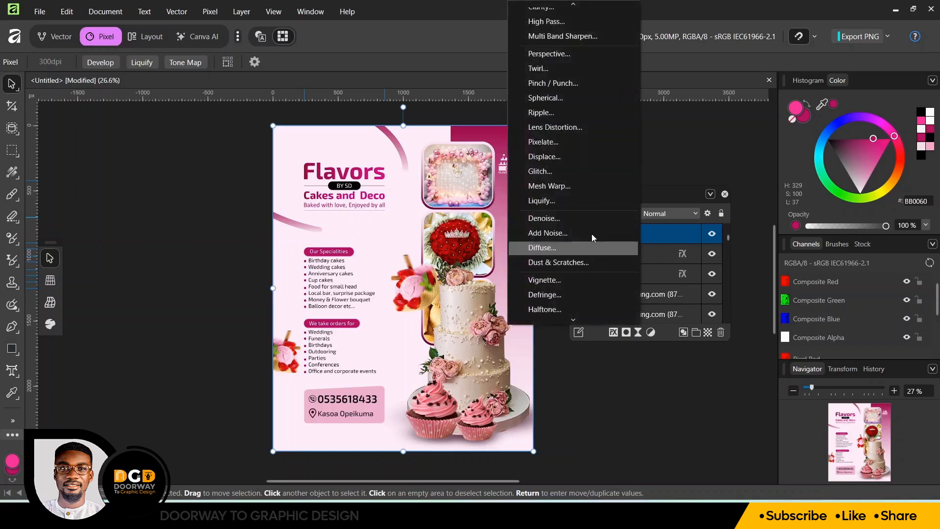
left_click(563, 235)
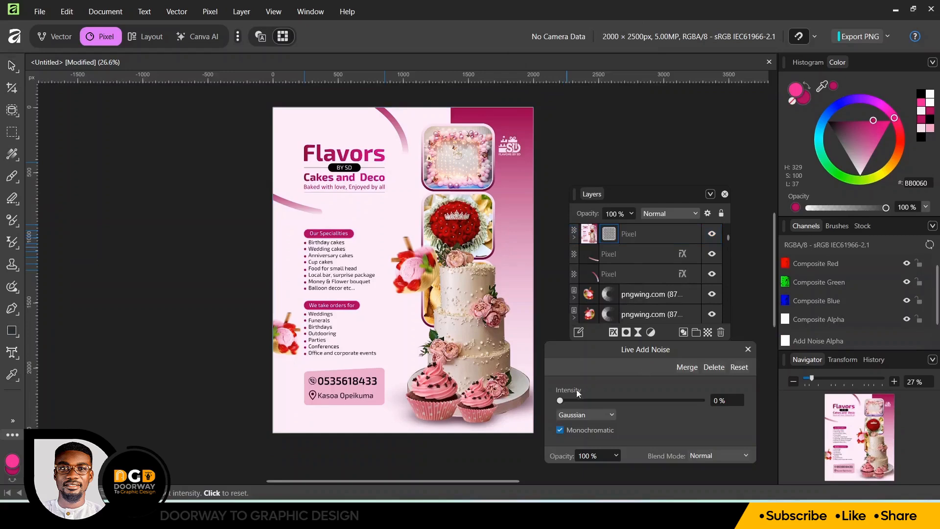
mouse_move(561, 401)
left_mouse_down()
mouse_move(685, 400)
mouse_move(574, 400)
left_mouse_up()
left_click(748, 349)
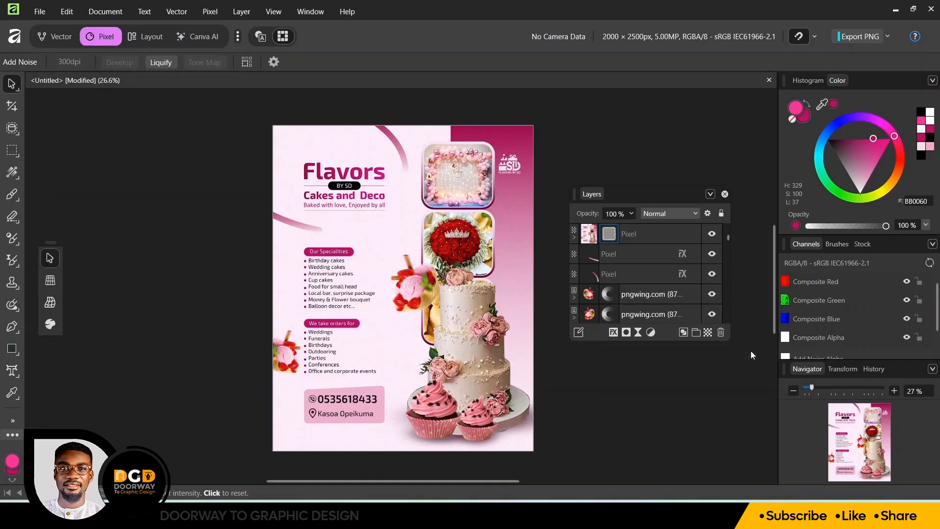